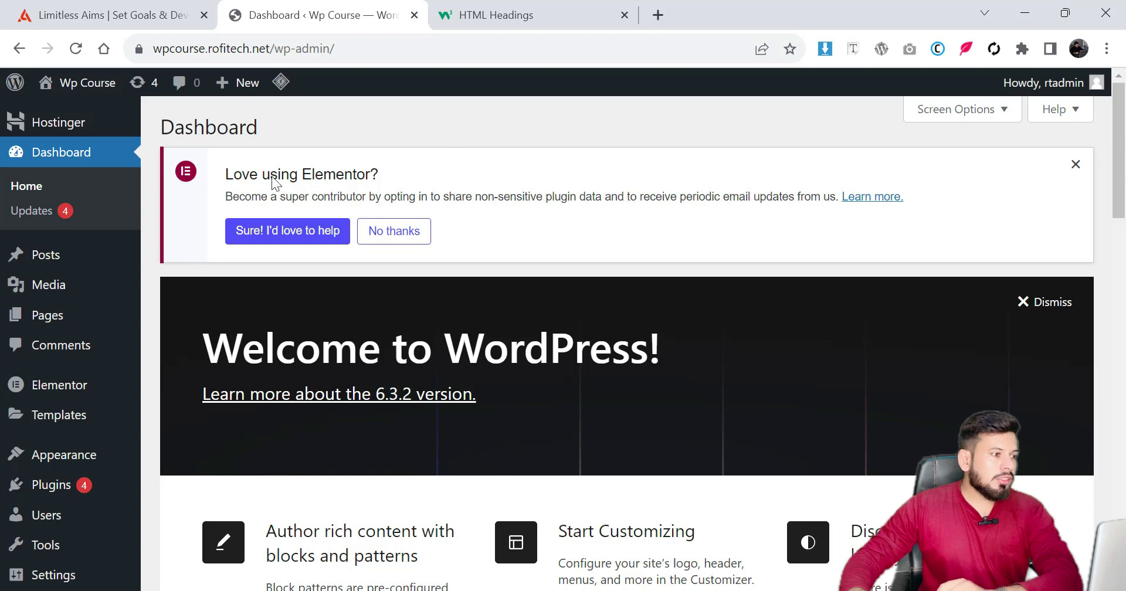
Step: Open the "test" page from the site's pages list for editing with Elementor
{"action": "left_click", "coordinate": [45, 315]}
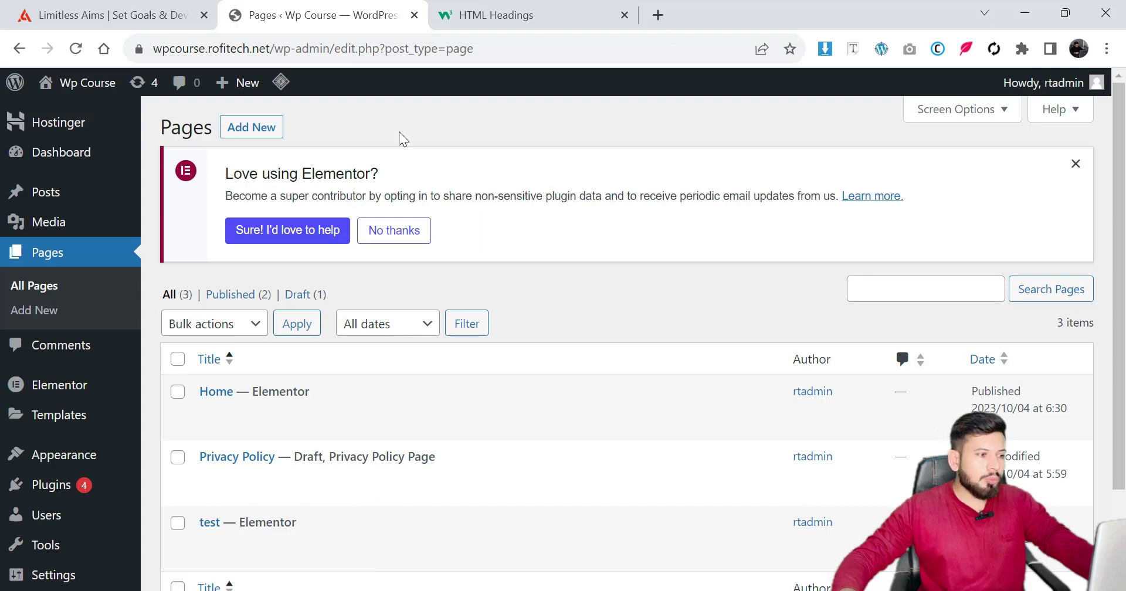
{"action": "scroll", "coordinate": [521, 194], "scroll_direction": "down", "scroll_amount": 2}
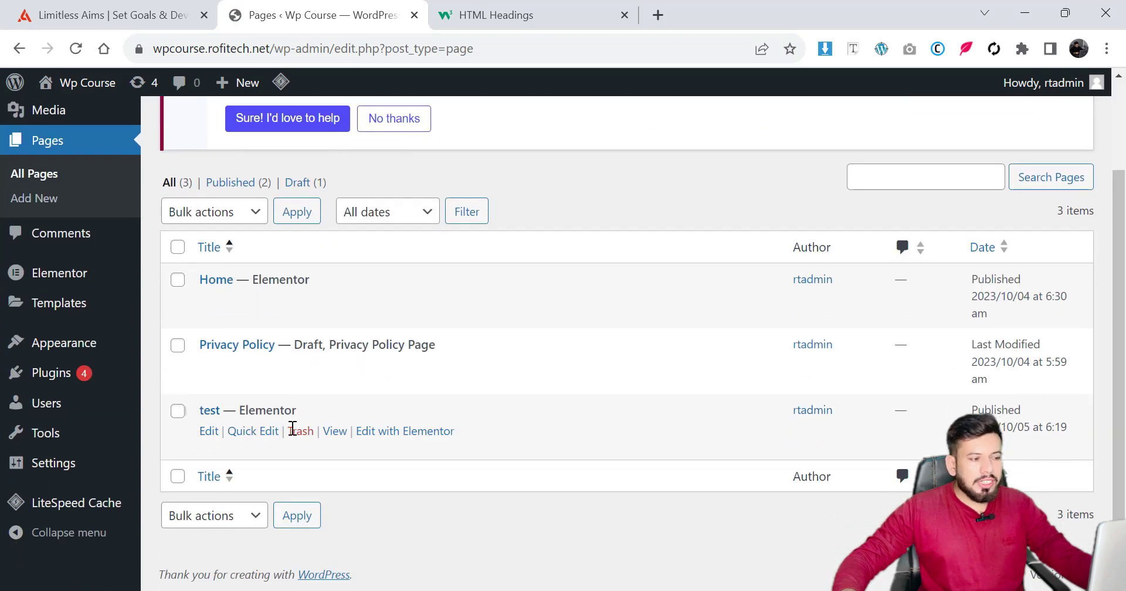
{"action": "left_click", "coordinate": [401, 434]}
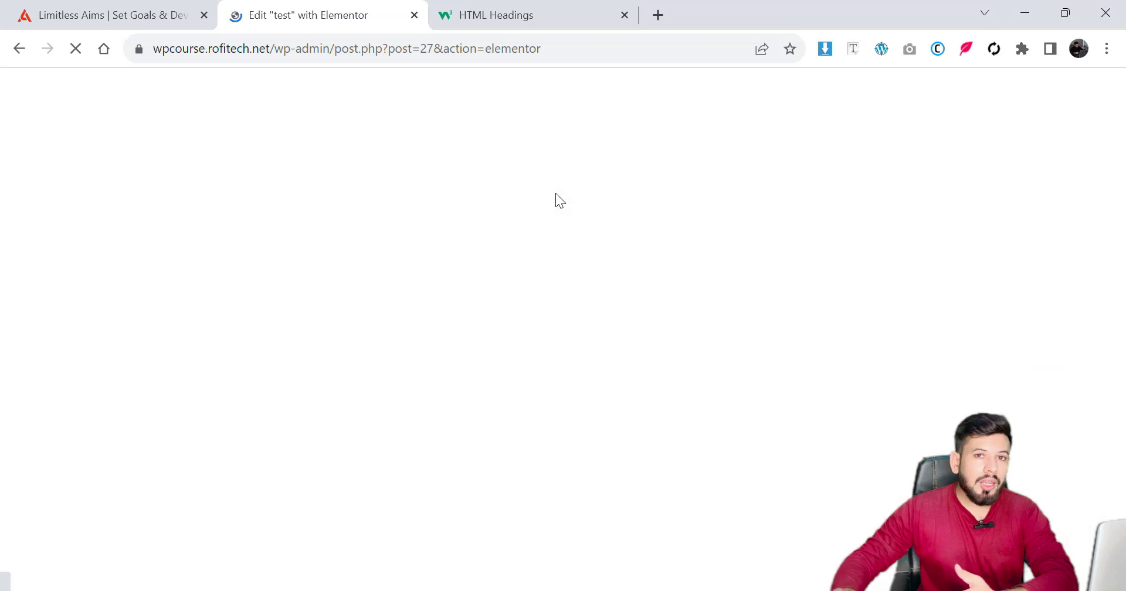
Step: Examine the Heading 1 to Heading 6 example on the W3Schools HTML Headings page
{"action": "left_click", "coordinate": [498, 18]}
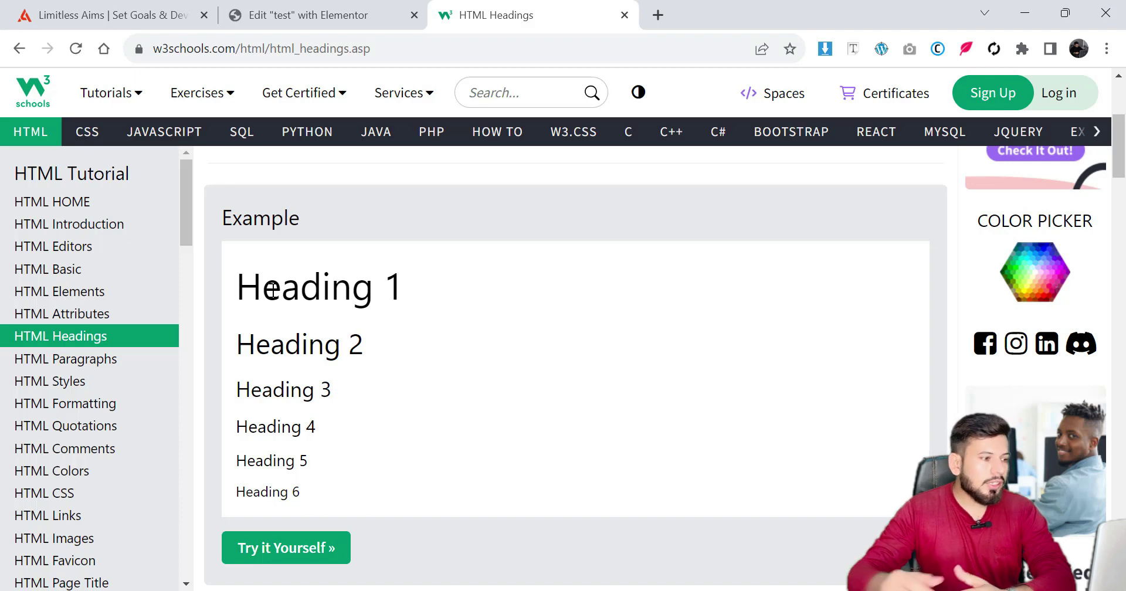
{"action": "left_click_drag", "start_coordinate": [262, 287], "coordinate": [428, 286]}
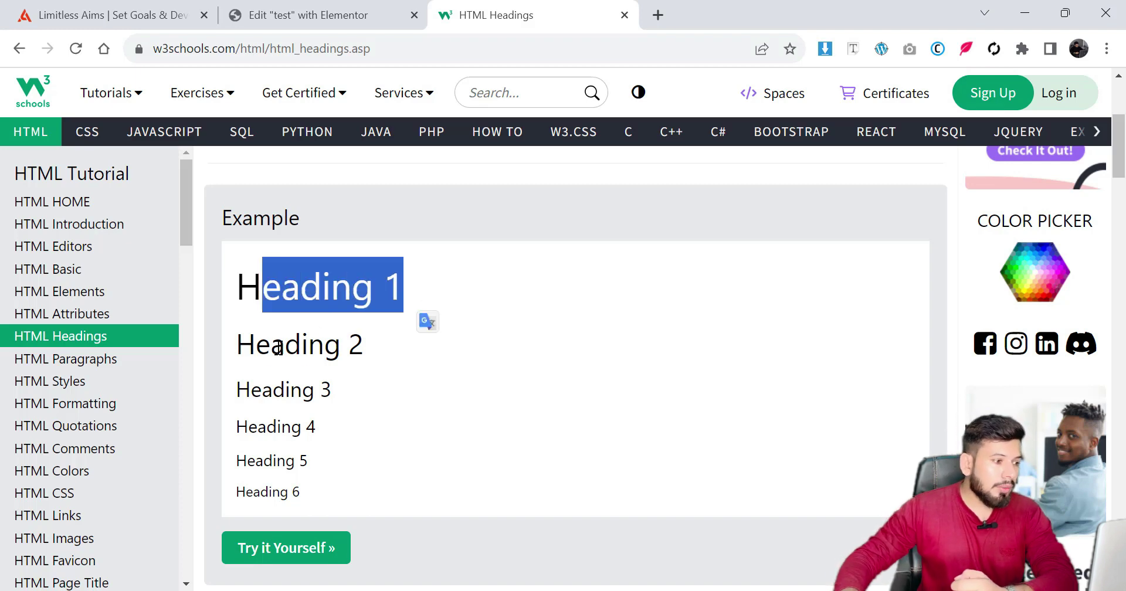
{"action": "left_click_drag", "start_coordinate": [271, 344], "coordinate": [367, 505]}
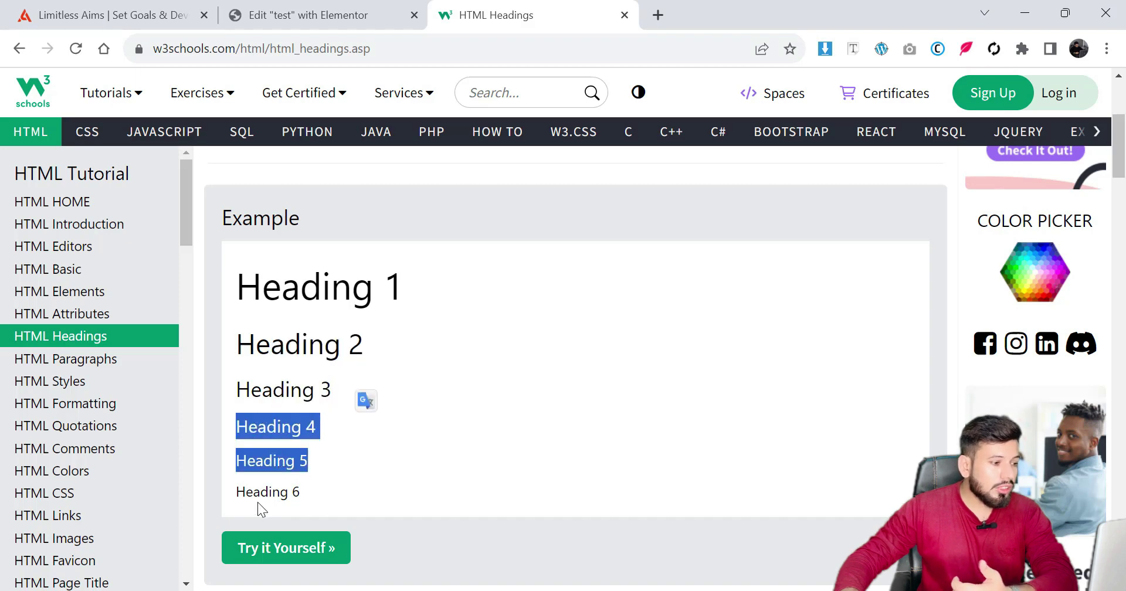
{"action": "left_click_drag", "start_coordinate": [253, 492], "coordinate": [289, 494]}
{"action": "left_click", "coordinate": [314, 496]}
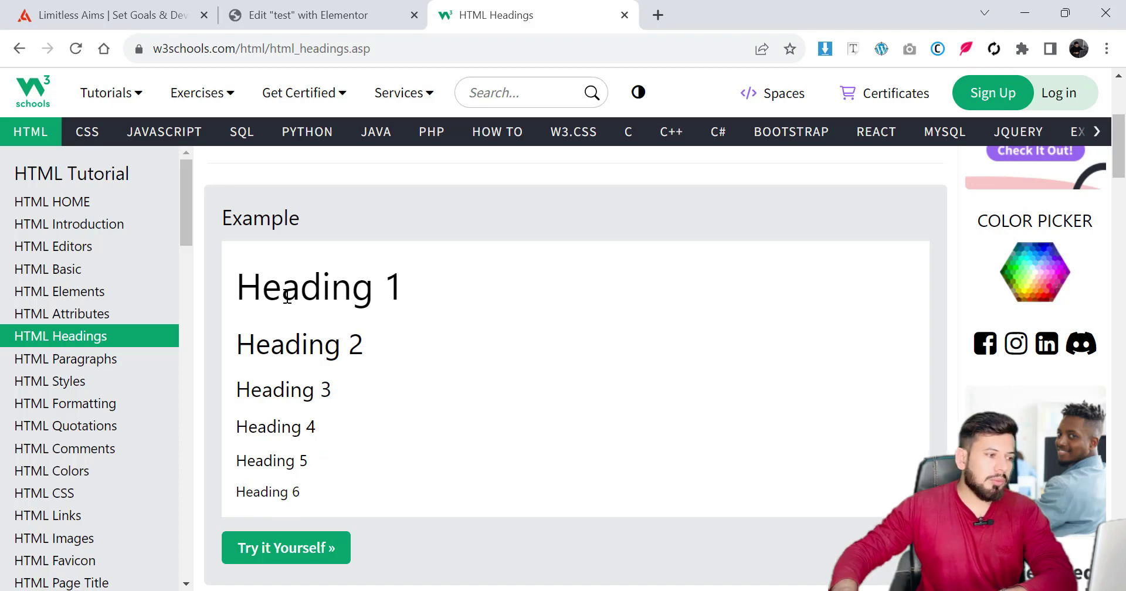
Step: Return to the Elementor editor and add a single-column container with a minimum height of 100 vh
{"action": "left_click", "coordinate": [332, 15]}
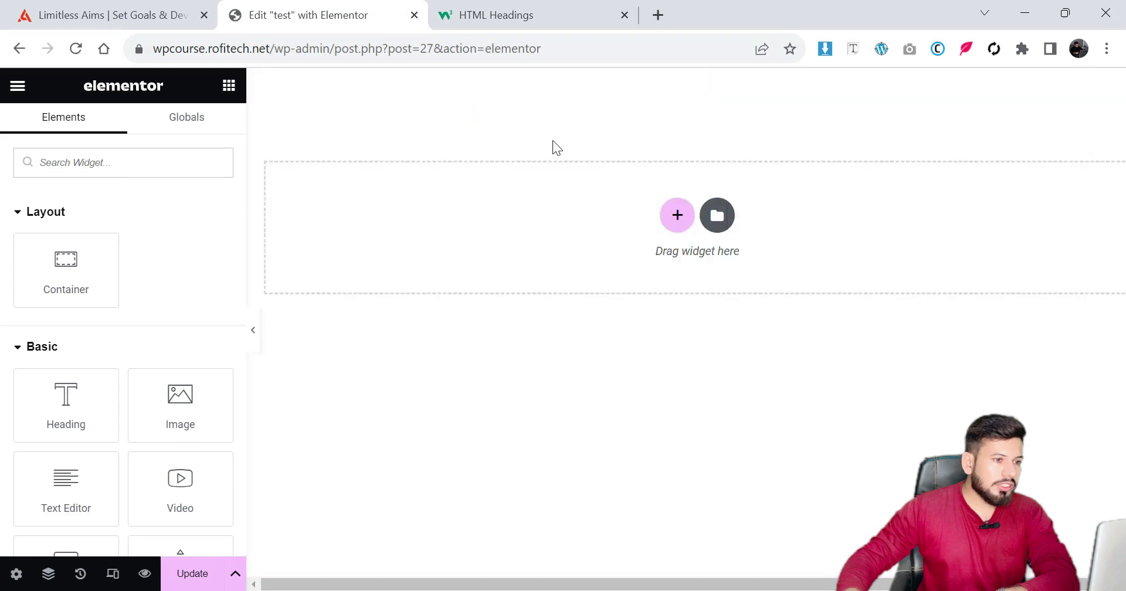
{"action": "left_click", "coordinate": [677, 214]}
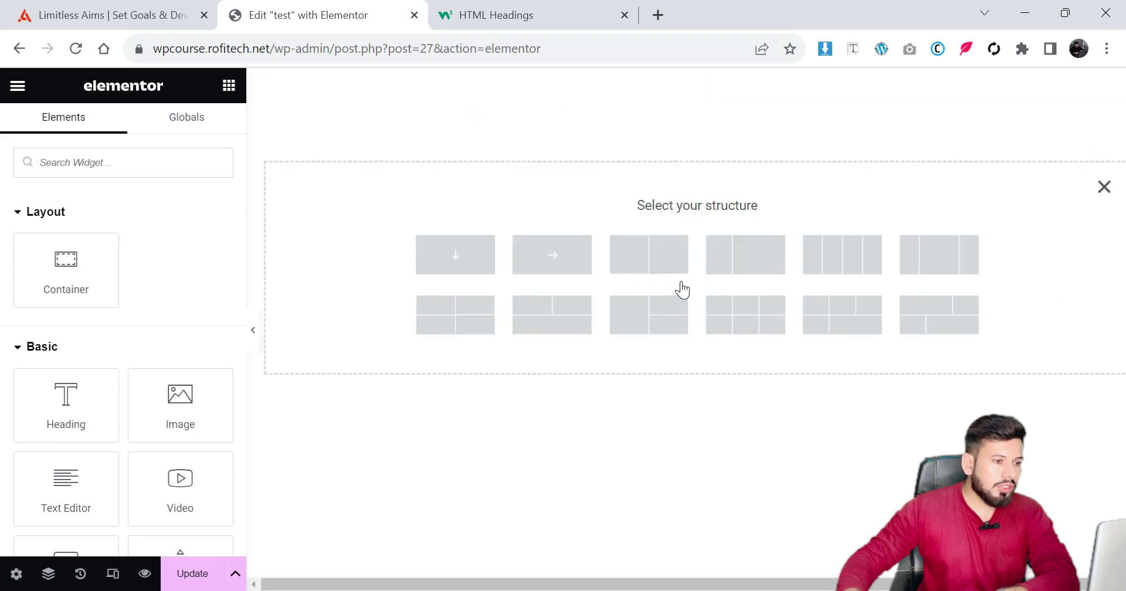
{"action": "left_click", "coordinate": [485, 266]}
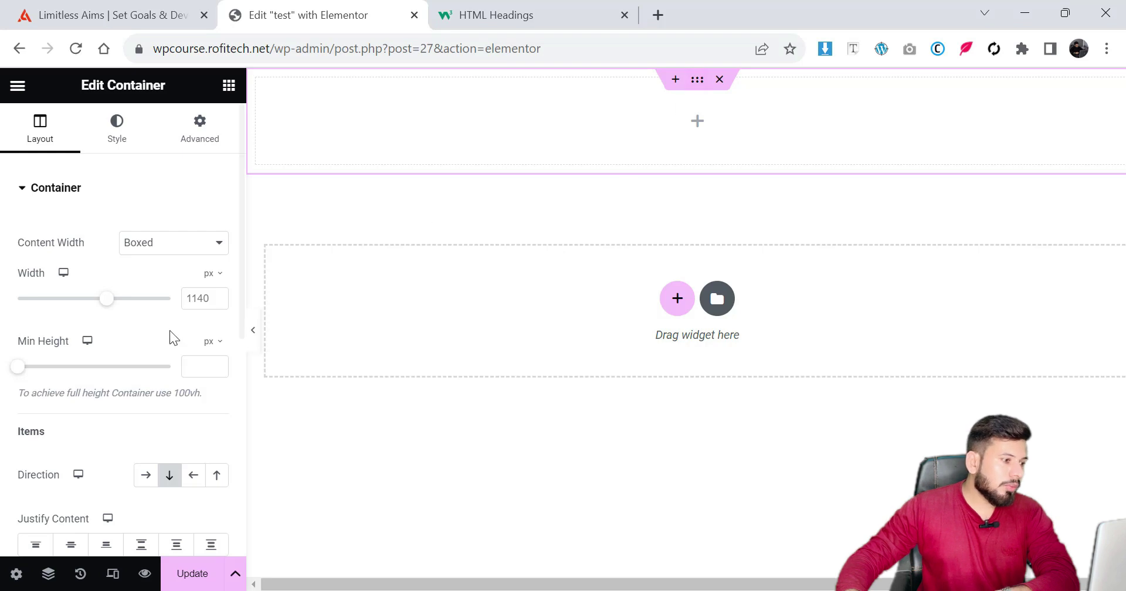
{"action": "left_click", "coordinate": [214, 342]}
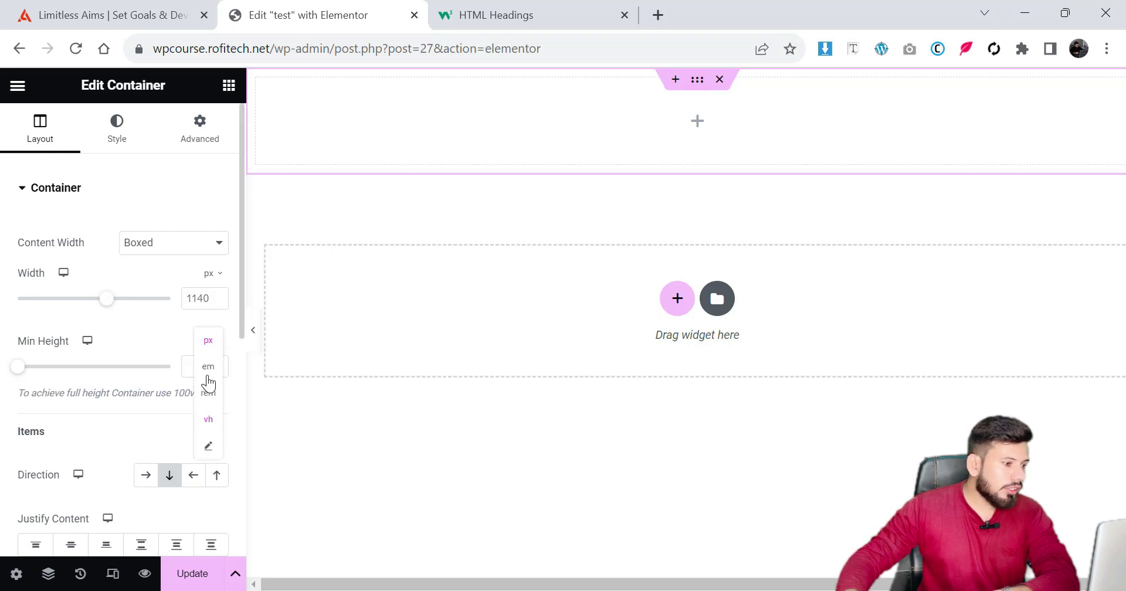
{"action": "left_click", "coordinate": [209, 418]}
{"action": "type", "text": "100"}
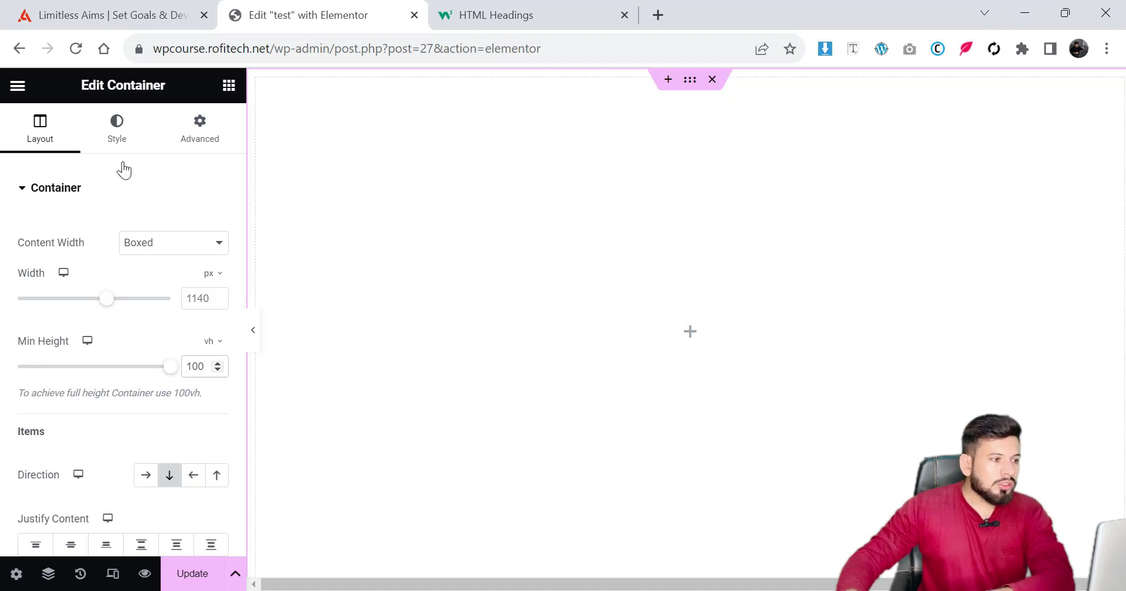
Step: Add a Heading widget to the container and set its title to "This is my first heading"
{"action": "left_click", "coordinate": [228, 87]}
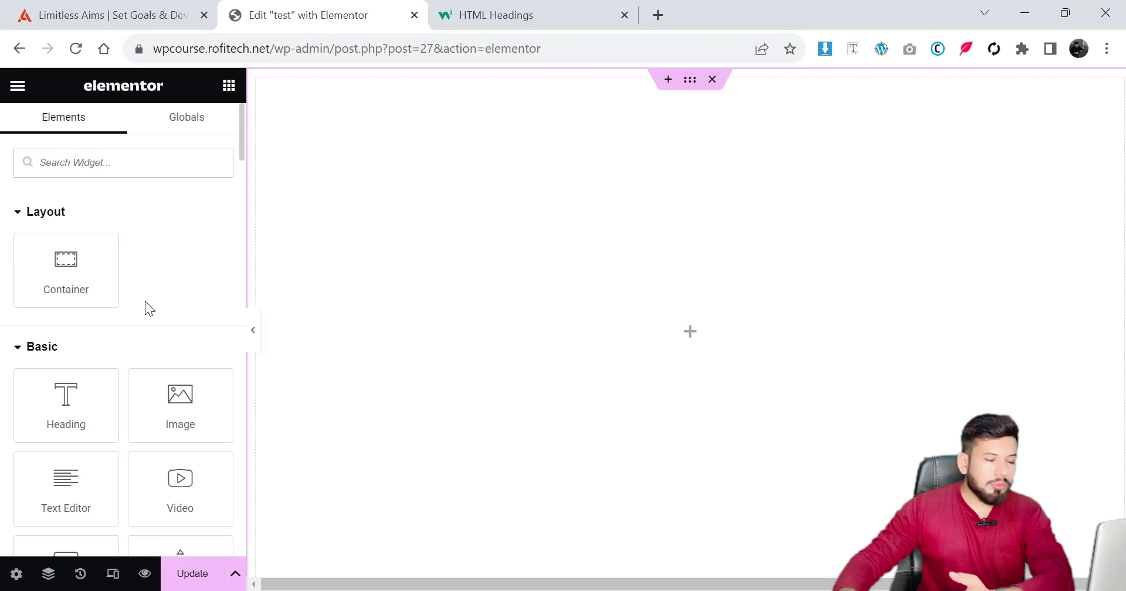
{"action": "left_click_drag", "start_coordinate": [64, 398], "coordinate": [584, 360]}
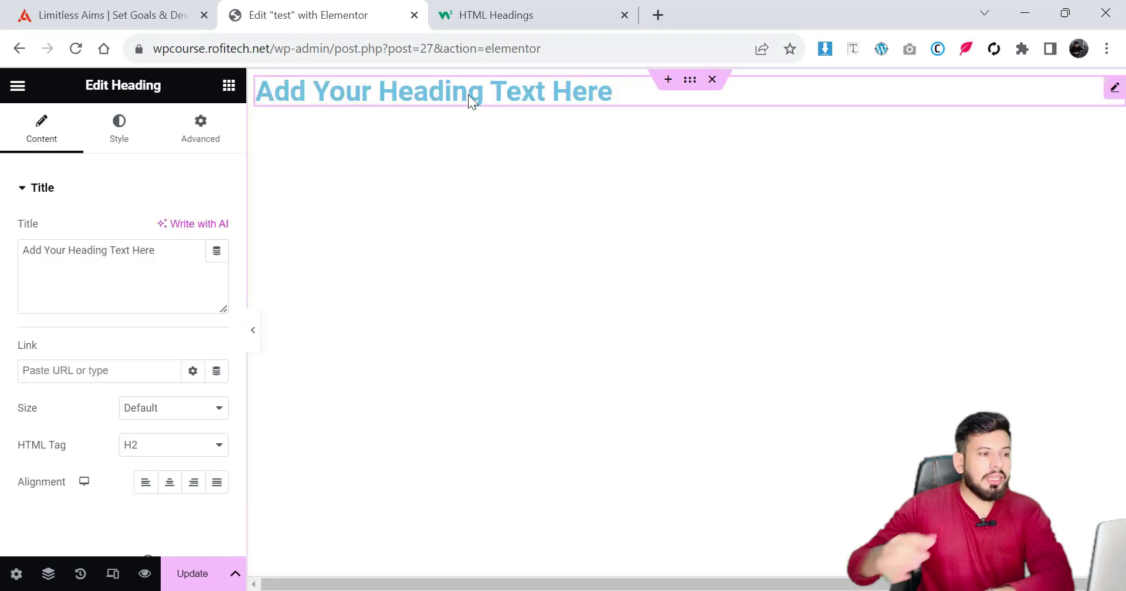
{"action": "triple_click", "coordinate": [172, 258]}
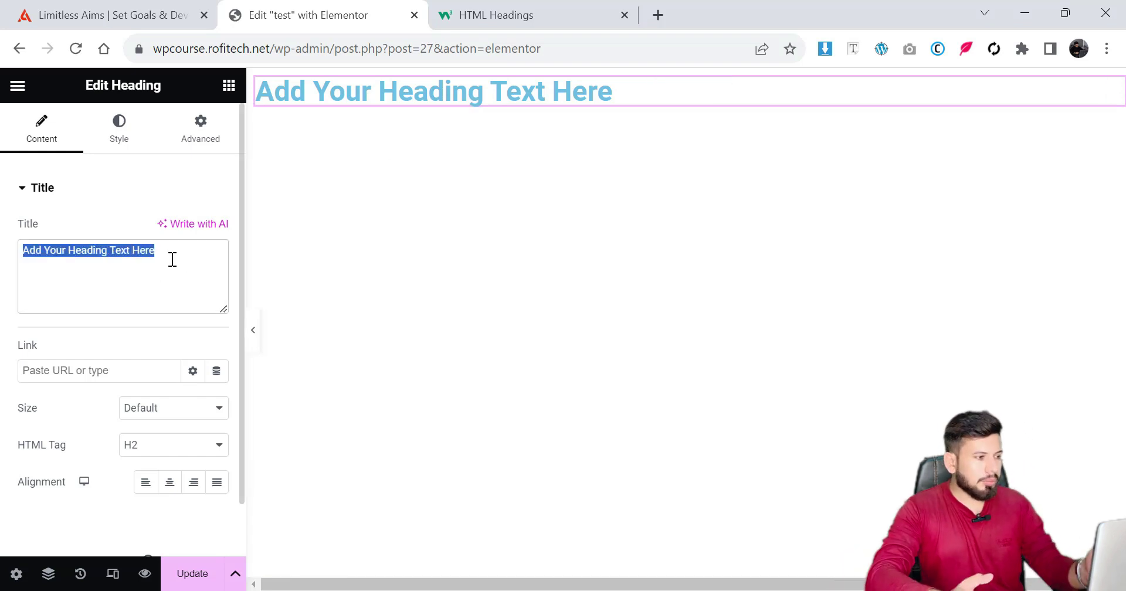
{"action": "type", "text": "Thi"}
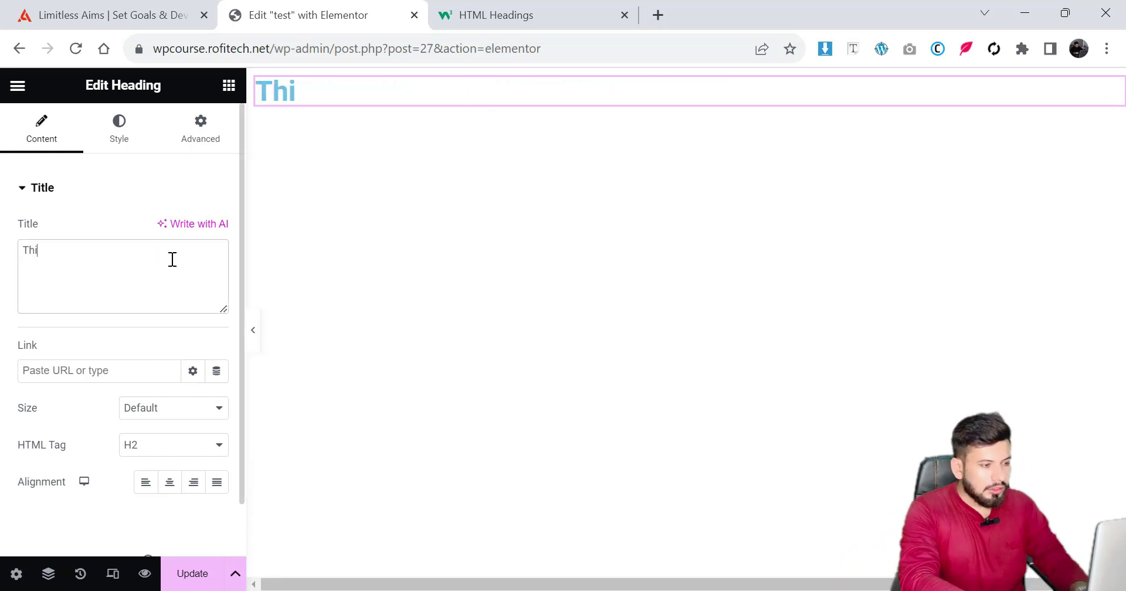
{"action": "type", "text": "s s"}
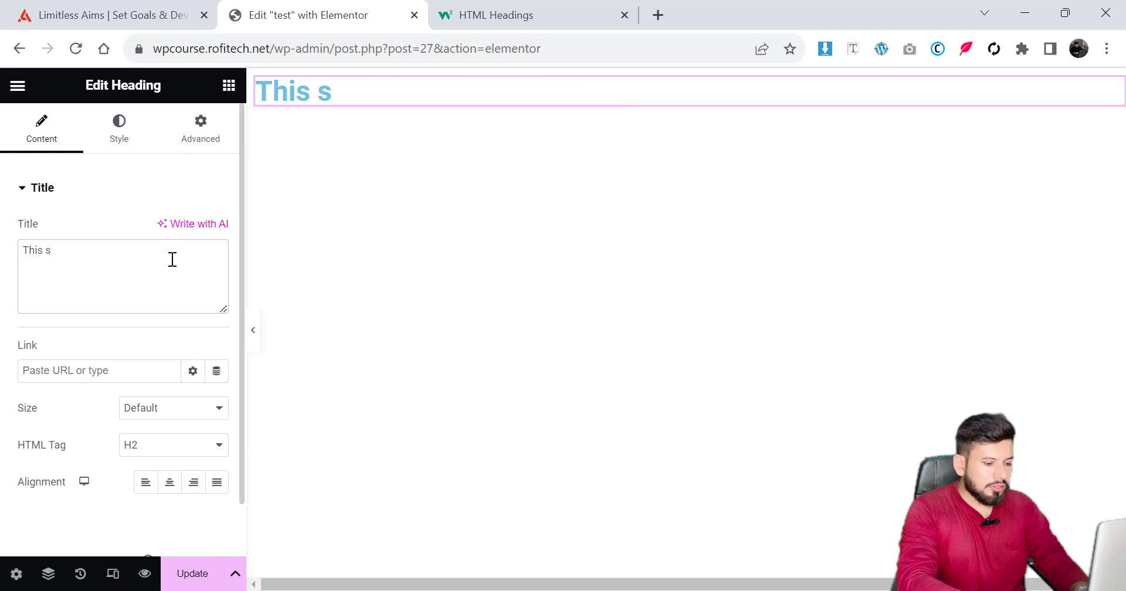
{"action": "key", "text": "BackSpace"}
{"action": "key", "text": "BackSpace"}
{"action": "type", "text": "is"}
{"action": "key", "text": "BackSpace"}
{"action": "key", "text": "BackSpace"}
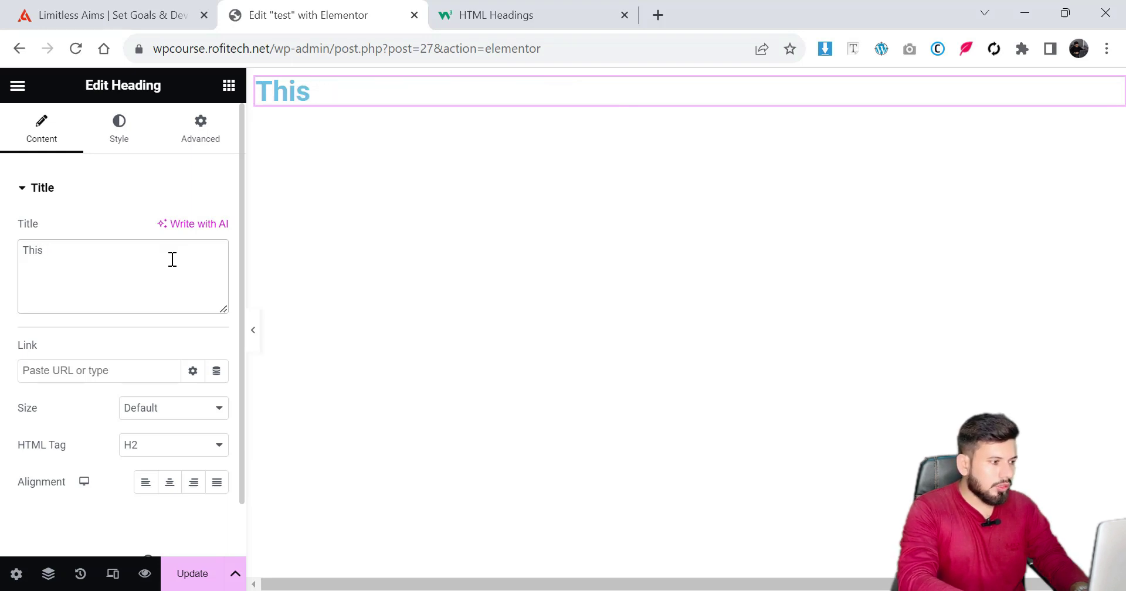
{"action": "type", "text": "is my frie"}
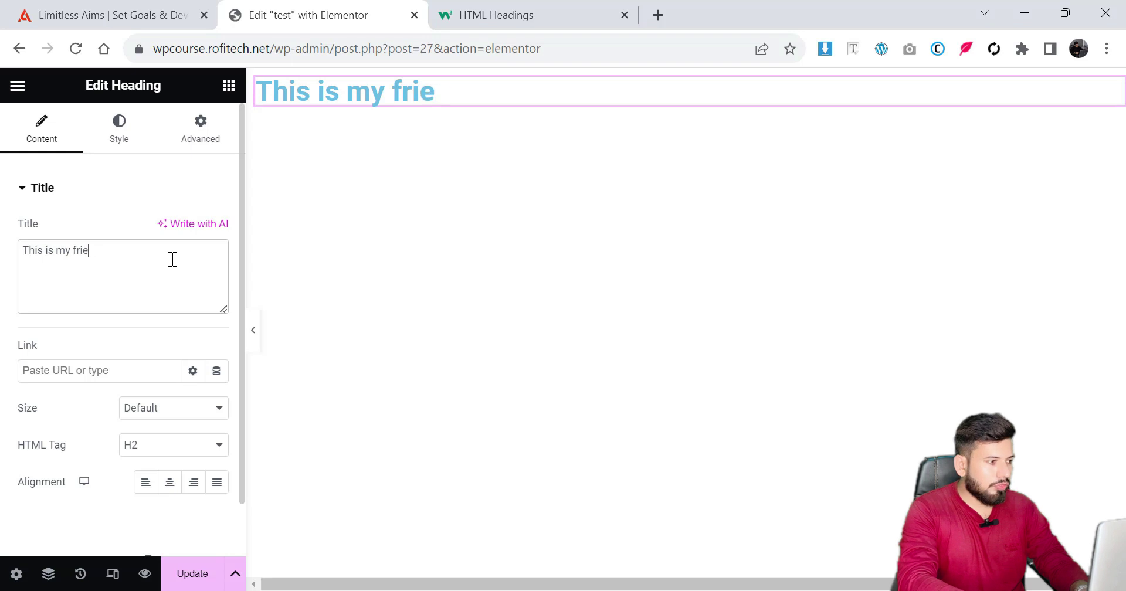
{"action": "key", "text": "BackSpace"}
{"action": "key", "text": "BackSpace"}
{"action": "key", "text": "BackSpace"}
{"action": "type", "text": "irst"}
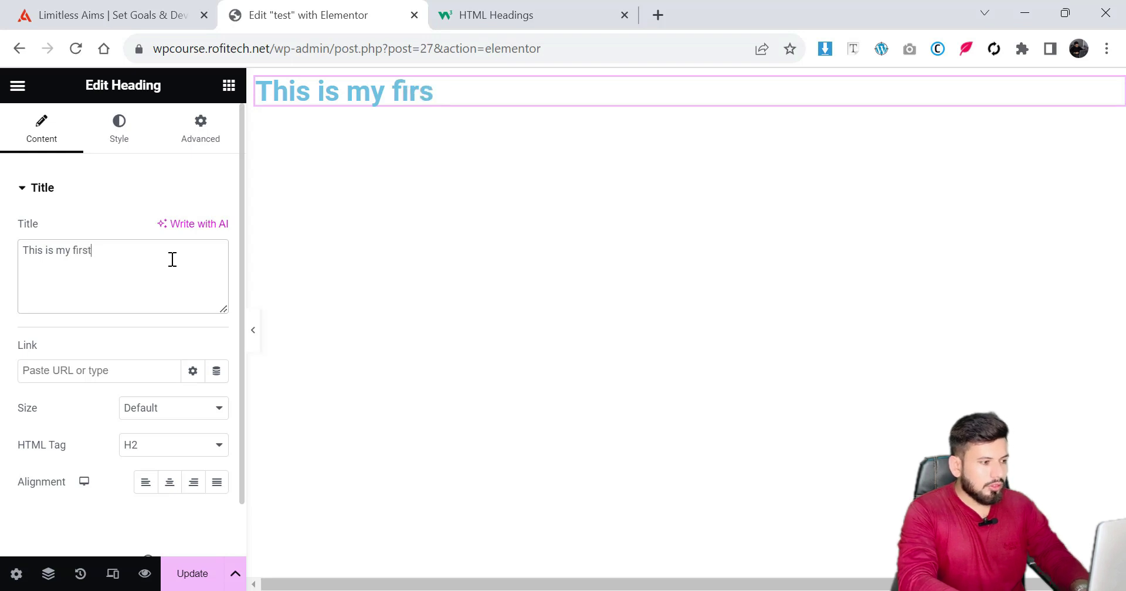
{"action": "type", "text": " heading"}
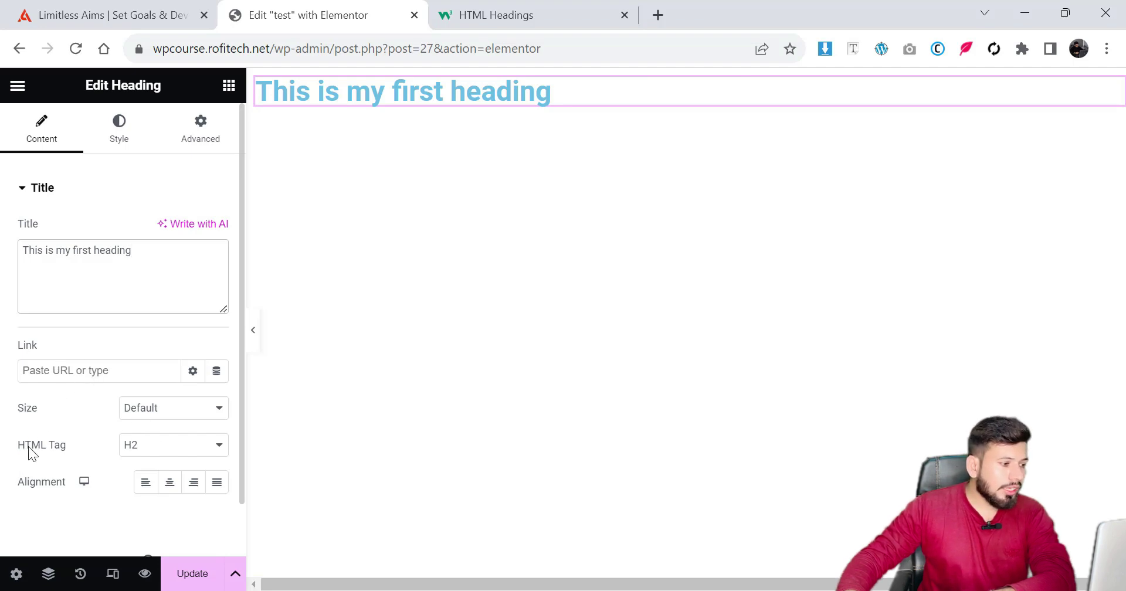
Step: Look through the HTML tag options available for the heading
{"action": "left_click_drag", "start_coordinate": [28, 446], "coordinate": [161, 448]}
{"action": "left_click", "coordinate": [161, 447]}
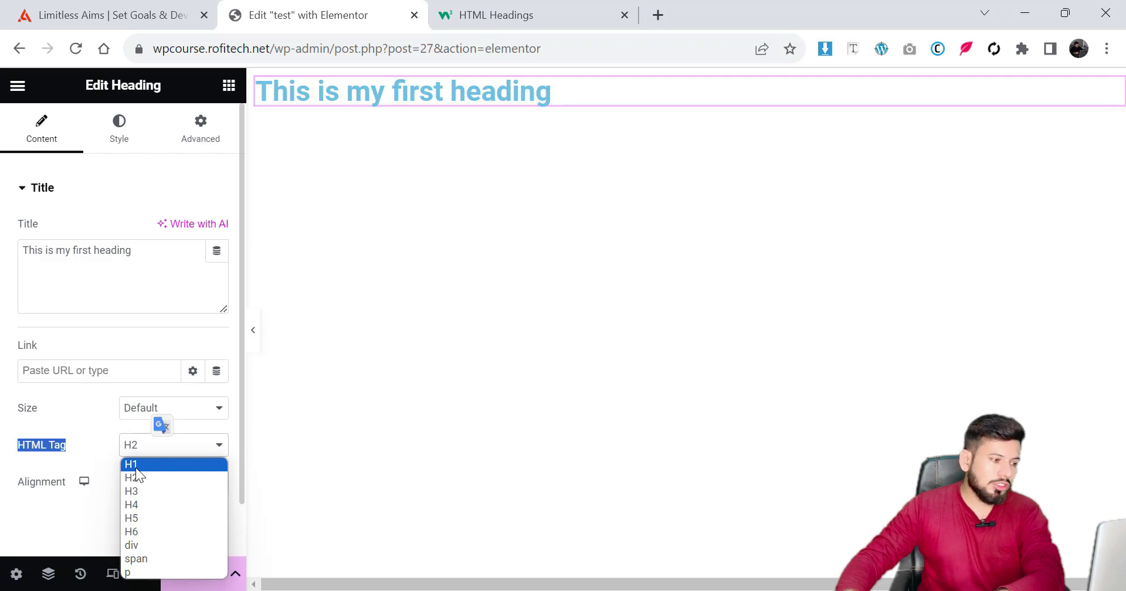
Step: Open the article "Boost Your Career: Discover the Most Popular Freelancing Websites in Pakistan" on the Limitless Aims website
{"action": "left_click", "coordinate": [85, 16]}
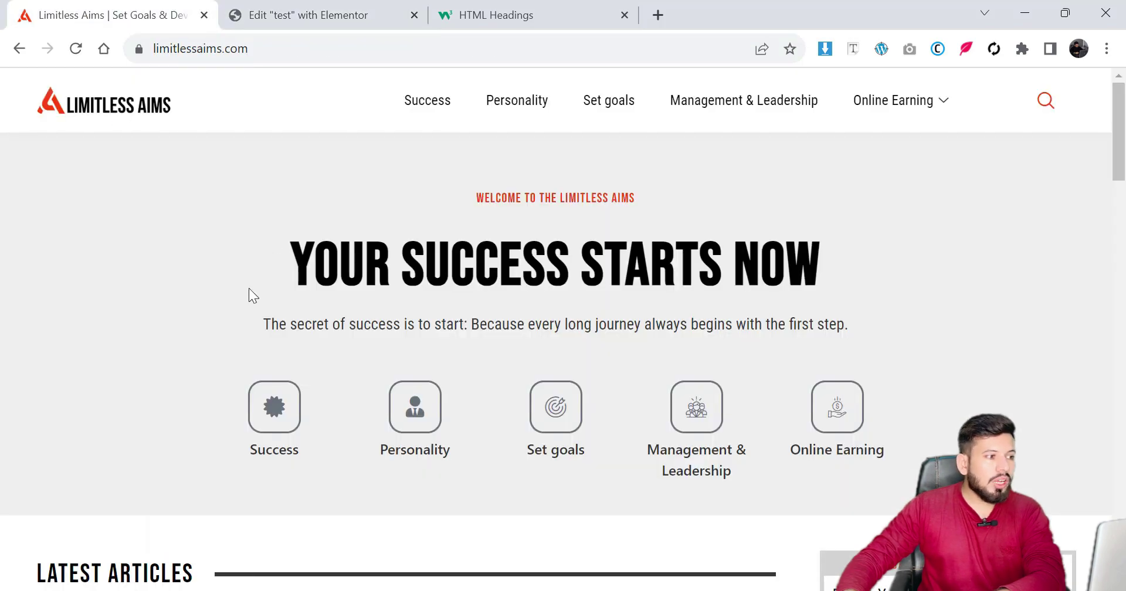
{"action": "scroll", "coordinate": [283, 267], "scroll_direction": "down", "scroll_amount": 9}
{"action": "scroll", "coordinate": [445, 156], "scroll_direction": "up", "scroll_amount": 3}
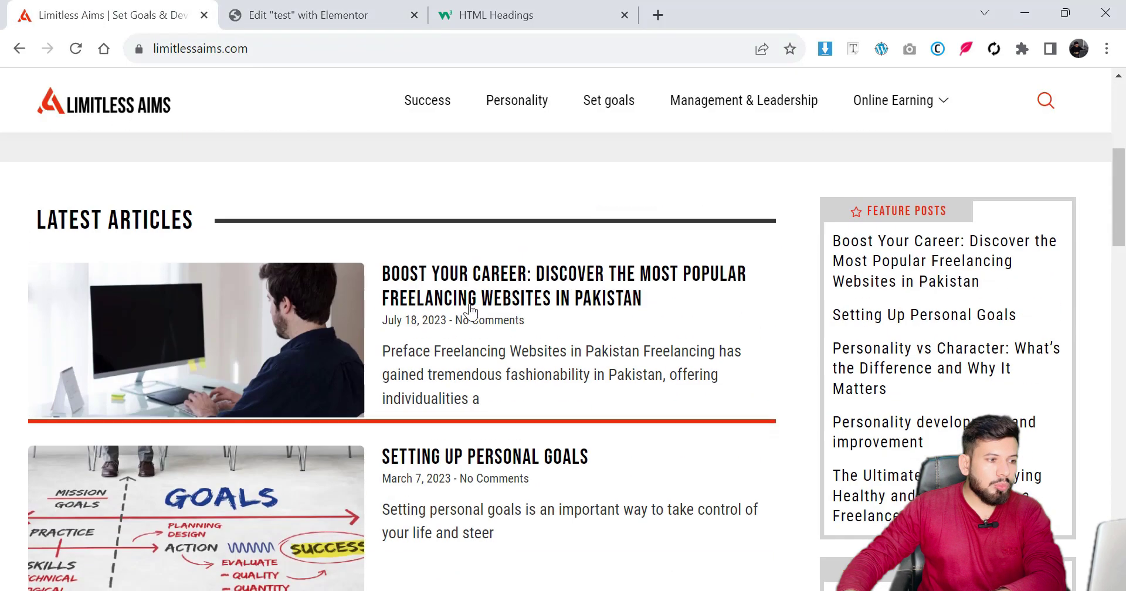
{"action": "left_click", "coordinate": [475, 301]}
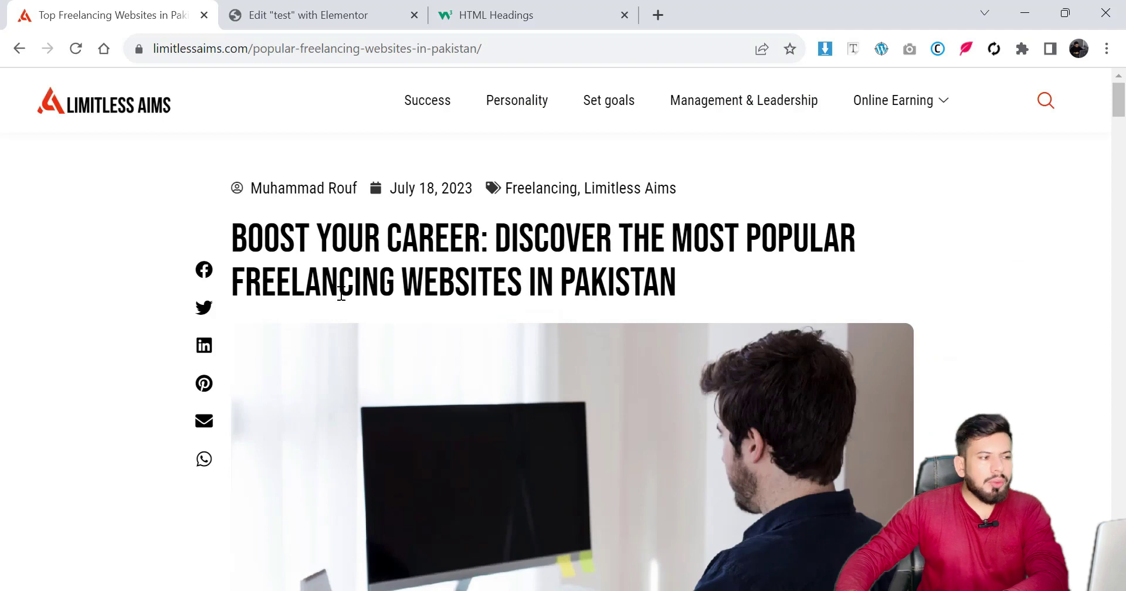
Step: Inspect the article's main title with the Font Finder extension
{"action": "left_click_drag", "start_coordinate": [246, 240], "coordinate": [815, 241]}
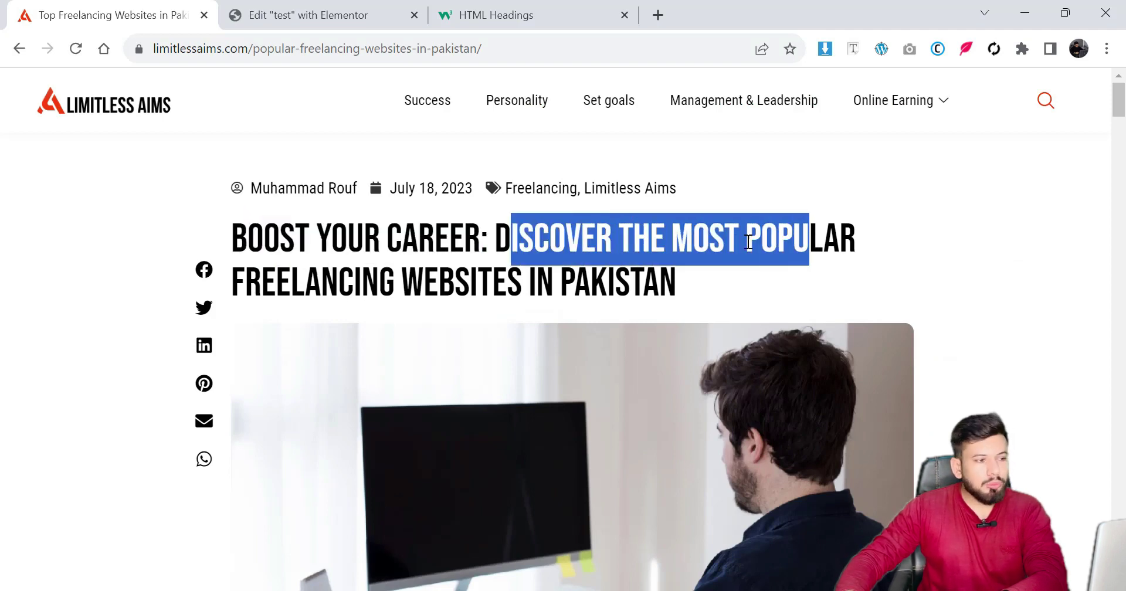
{"action": "left_click_drag", "start_coordinate": [354, 282], "coordinate": [698, 287]}
{"action": "left_click", "coordinate": [681, 297]}
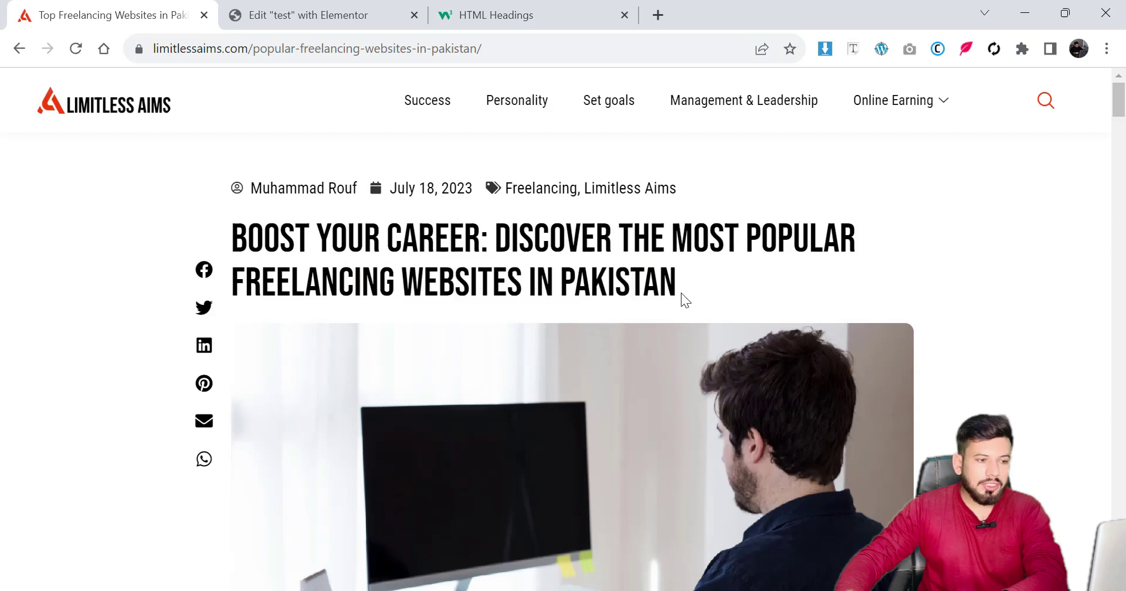
{"action": "left_click_drag", "start_coordinate": [247, 245], "coordinate": [449, 246]}
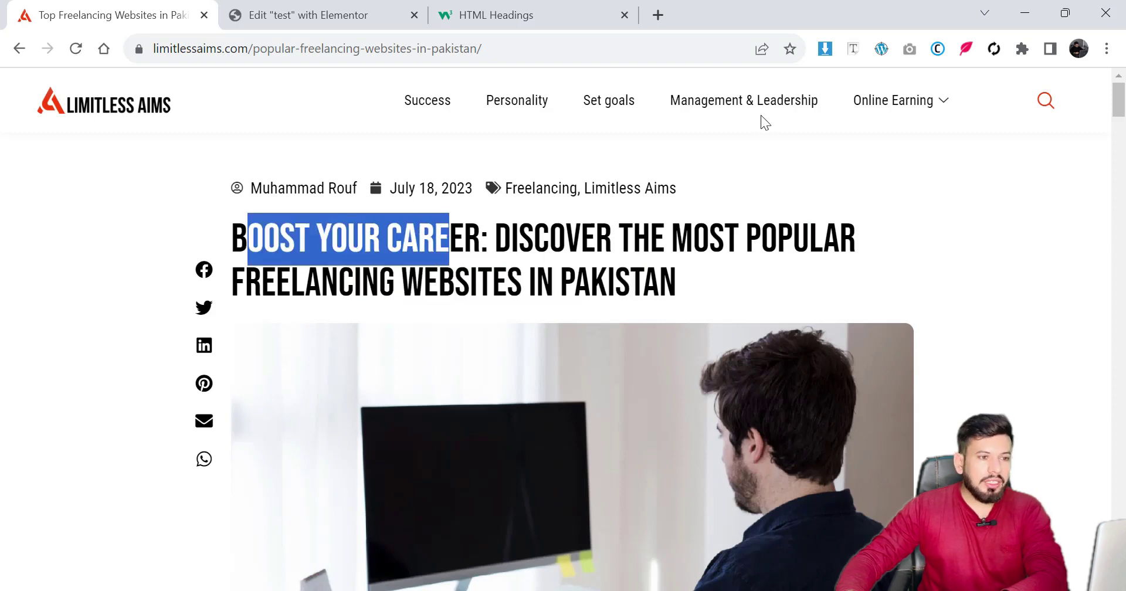
{"action": "left_click", "coordinate": [853, 50]}
{"action": "left_click", "coordinate": [692, 299]}
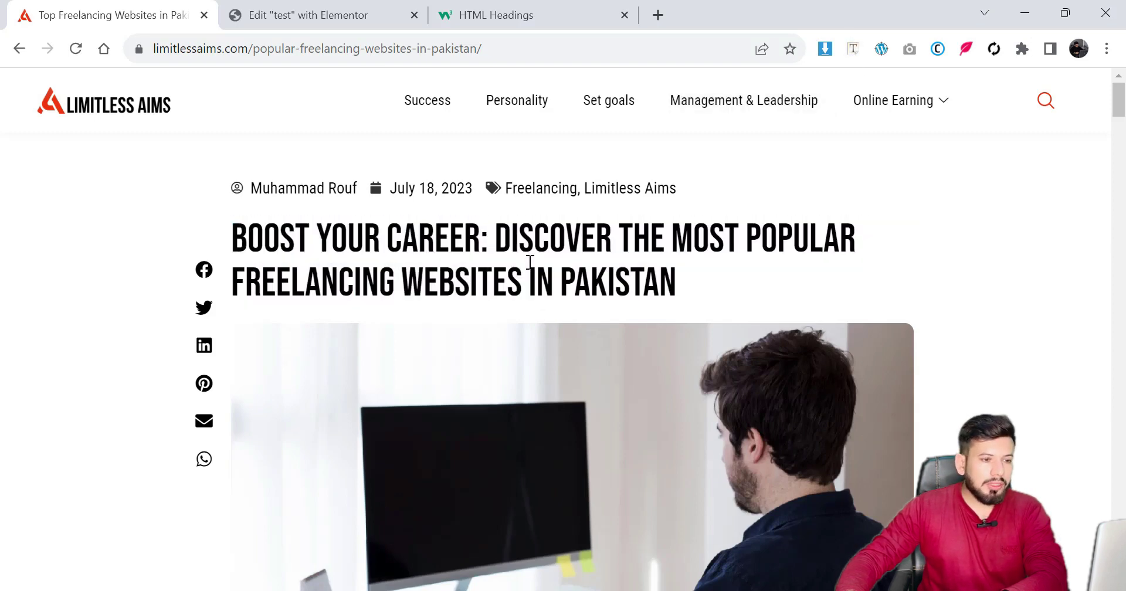
{"action": "left_click_drag", "start_coordinate": [705, 22], "coordinate": [524, 48]}
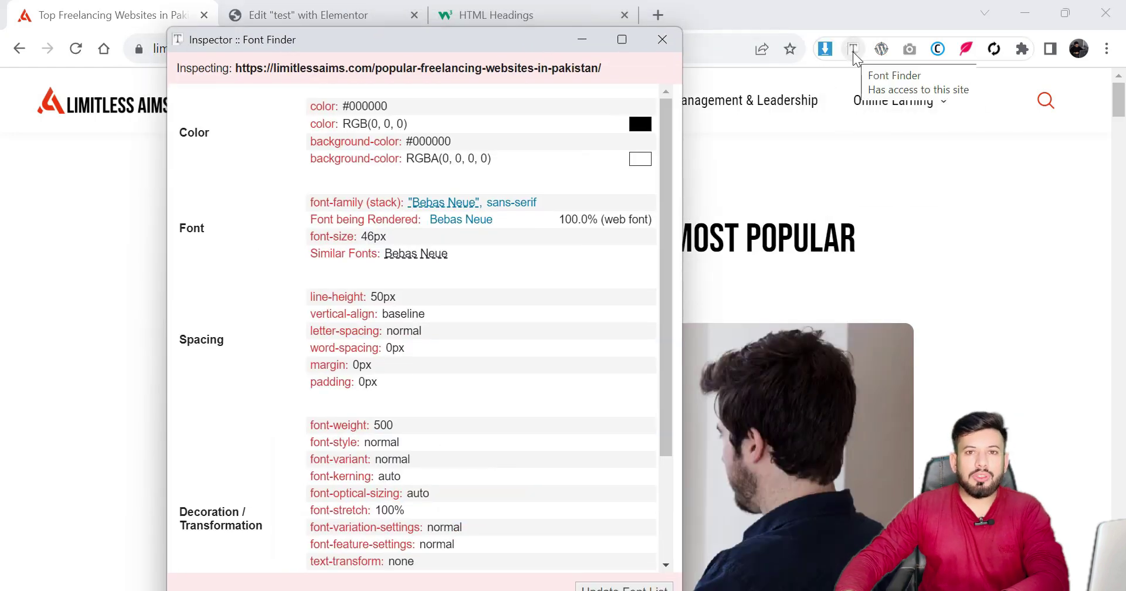
Step: Examine the title's element type in the Font Finder details, then close the inspector
{"action": "scroll", "coordinate": [510, 258], "scroll_direction": "down", "scroll_amount": 2}
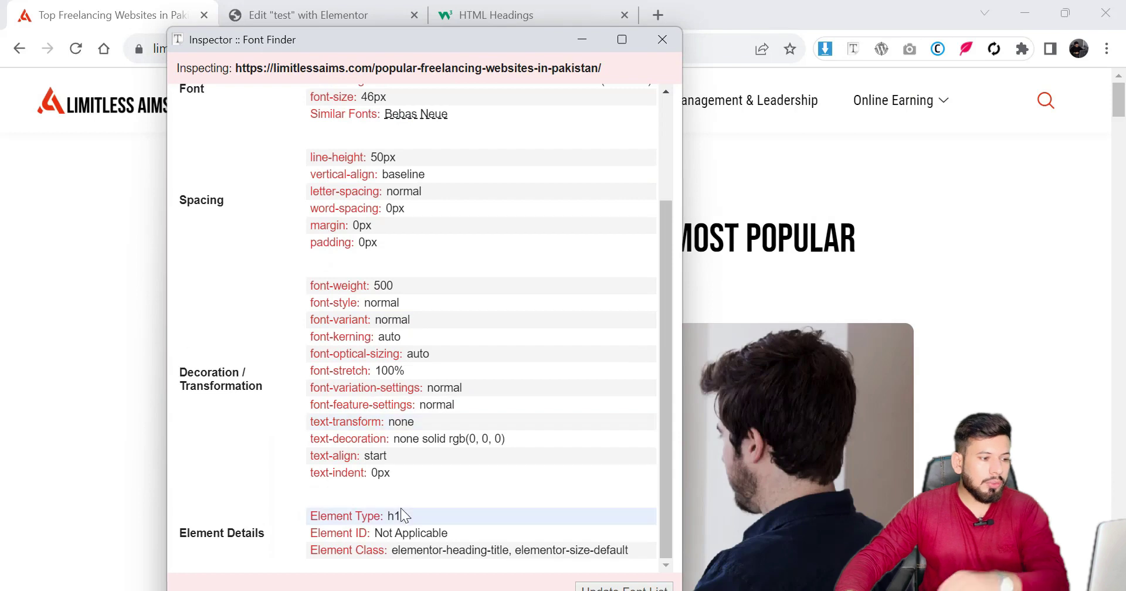
{"action": "scroll", "coordinate": [399, 508], "scroll_direction": "up", "scroll_amount": 3, "text": "ctrl"}
{"action": "scroll", "coordinate": [400, 508], "scroll_direction": "up", "scroll_amount": 1, "text": "ctrl"}
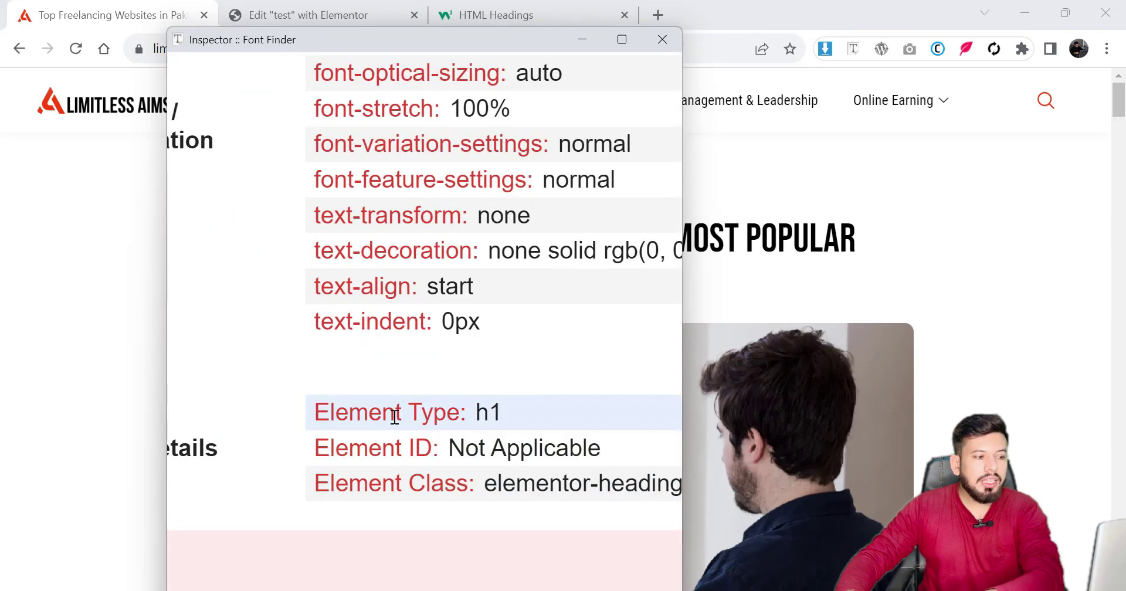
{"action": "left_click_drag", "start_coordinate": [348, 413], "coordinate": [524, 418]}
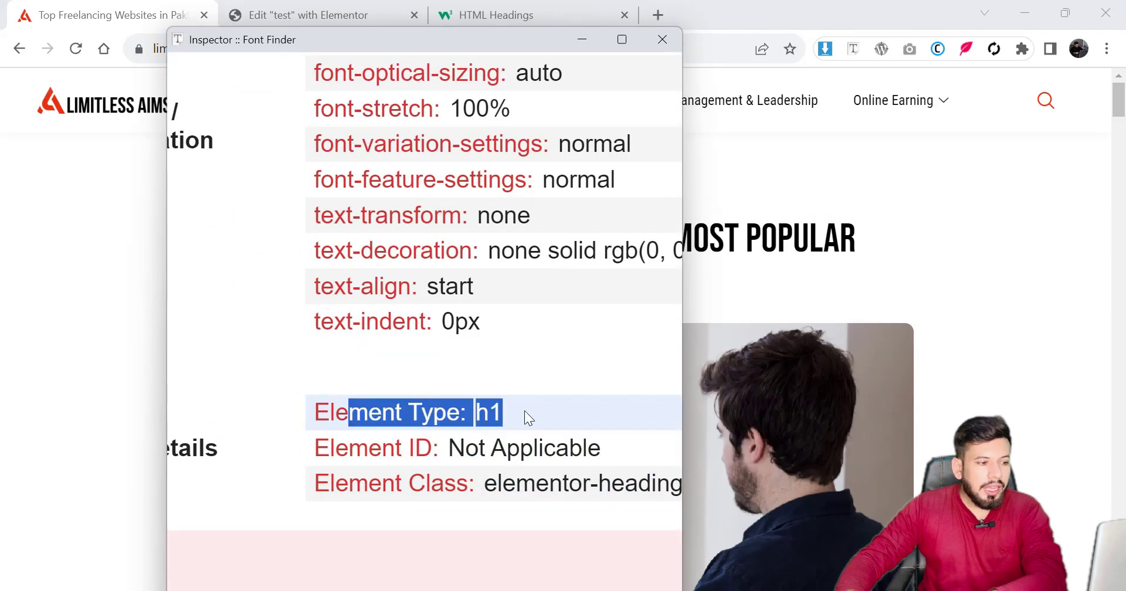
{"action": "left_click", "coordinate": [447, 416]}
{"action": "left_click", "coordinate": [663, 40]}
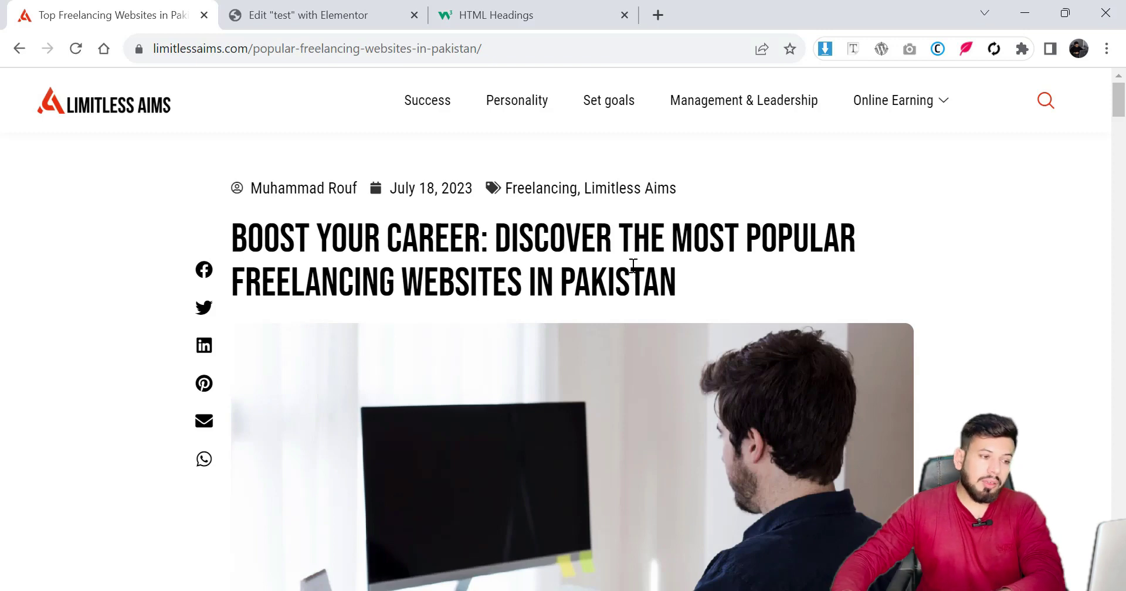
Step: Look through the article's section headings and subheadings, including "Preface Freelancing Websites in Pakistan" and "An Overview of the Pakistani Freelancing Market"
{"action": "scroll", "coordinate": [633, 265], "scroll_direction": "down", "scroll_amount": 5}
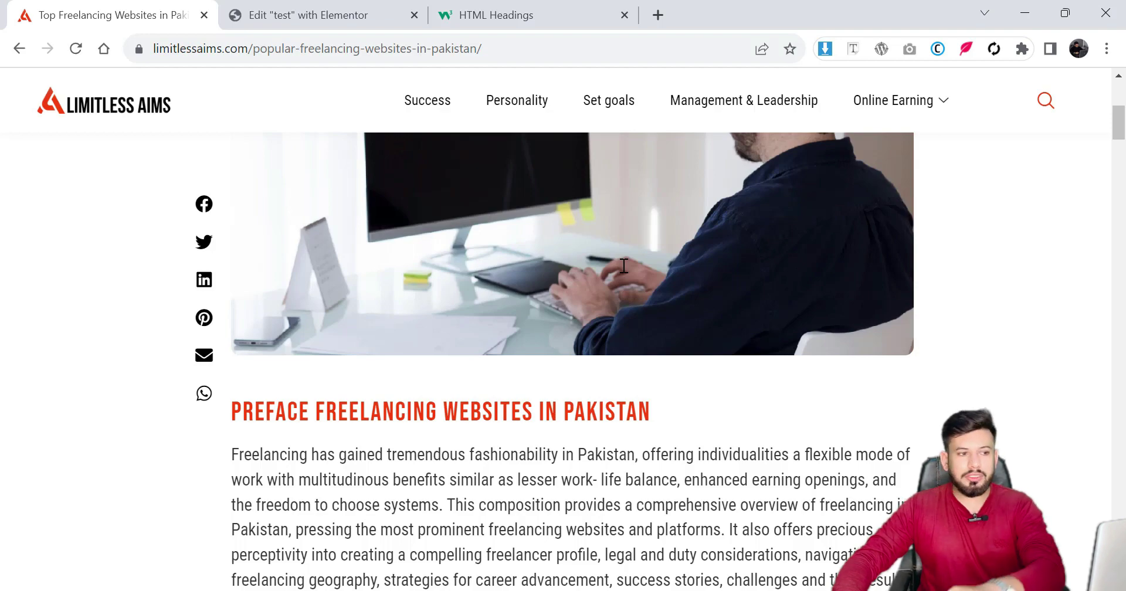
{"action": "scroll", "coordinate": [642, 272], "scroll_direction": "down", "scroll_amount": 4}
{"action": "scroll", "coordinate": [628, 279], "scroll_direction": "up", "scroll_amount": 1}
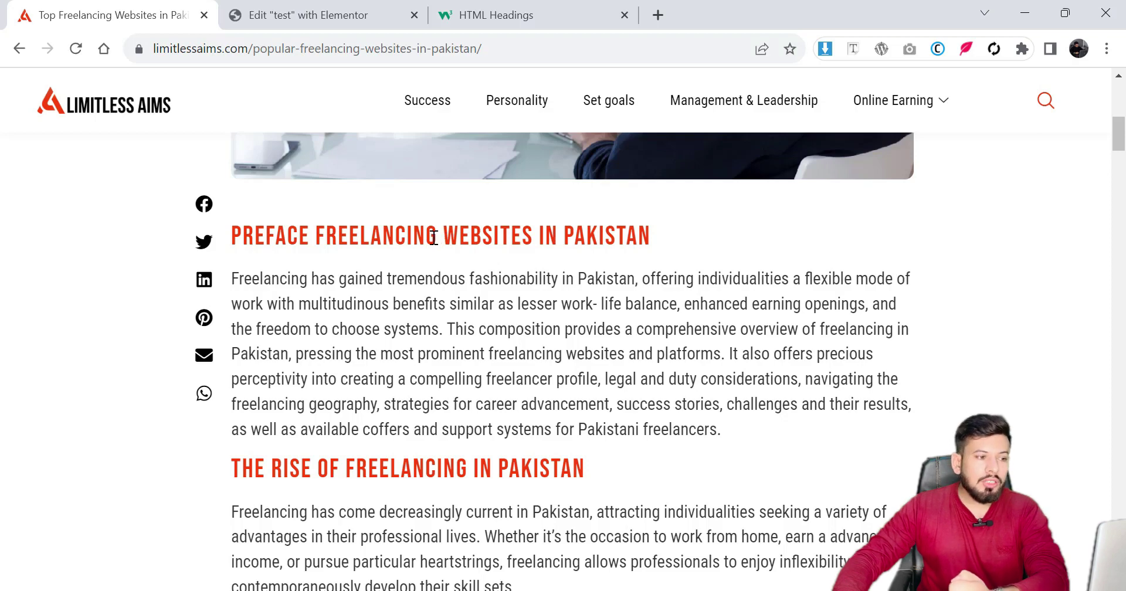
{"action": "left_click_drag", "start_coordinate": [437, 238], "coordinate": [574, 238]}
{"action": "scroll", "coordinate": [576, 238], "scroll_direction": "down", "scroll_amount": 1}
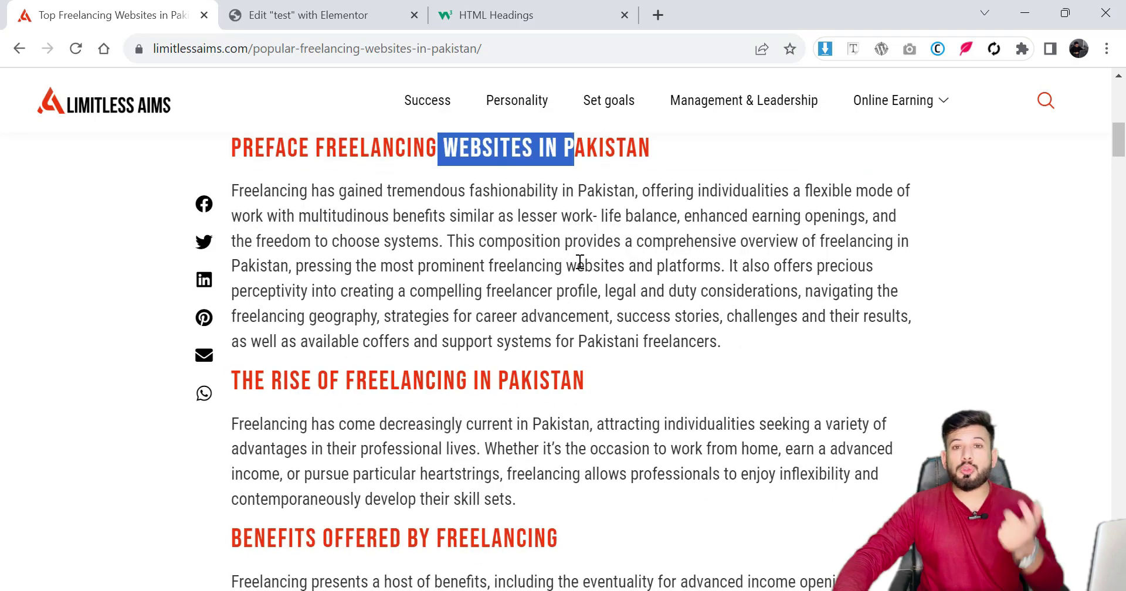
{"action": "scroll", "coordinate": [578, 262], "scroll_direction": "down", "scroll_amount": 12}
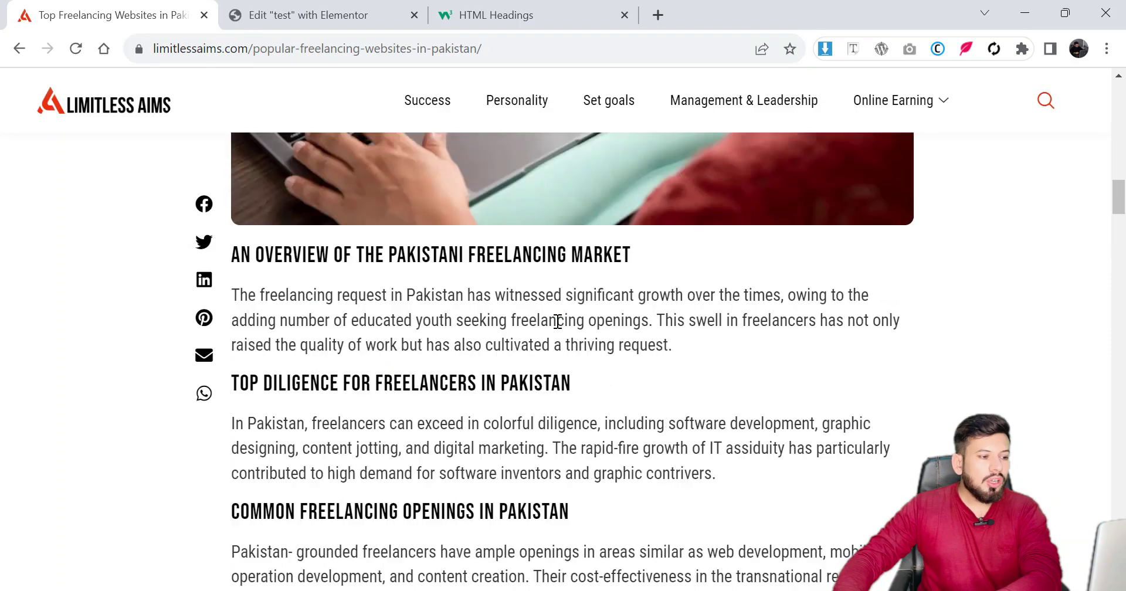
{"action": "scroll", "coordinate": [474, 314], "scroll_direction": "up", "scroll_amount": 2}
{"action": "left_click_drag", "start_coordinate": [406, 355], "coordinate": [625, 352]}
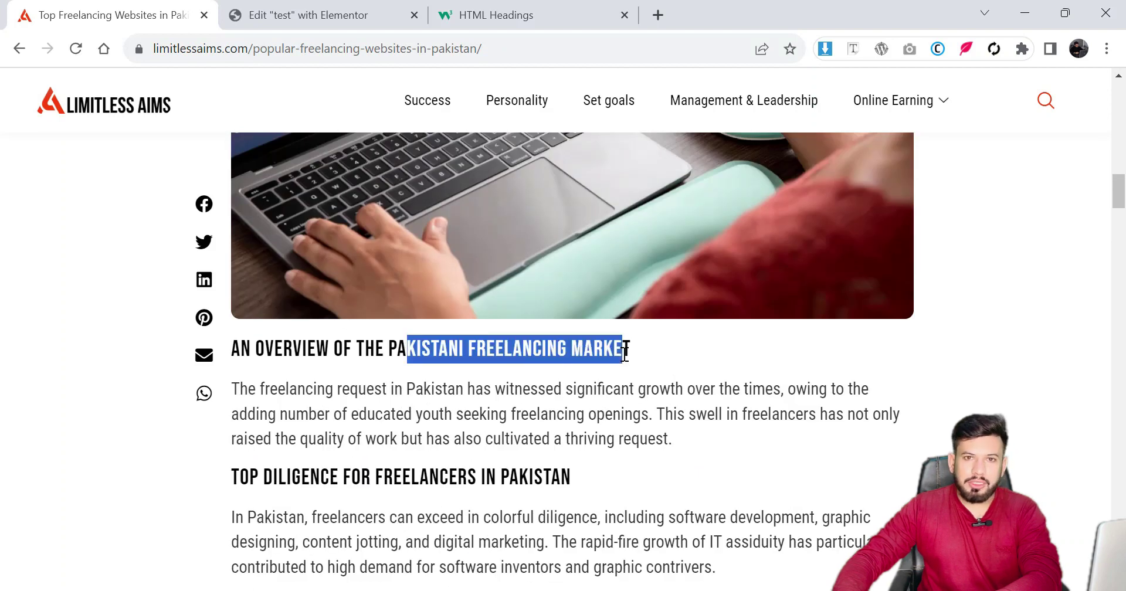
{"action": "left_click", "coordinate": [624, 351]}
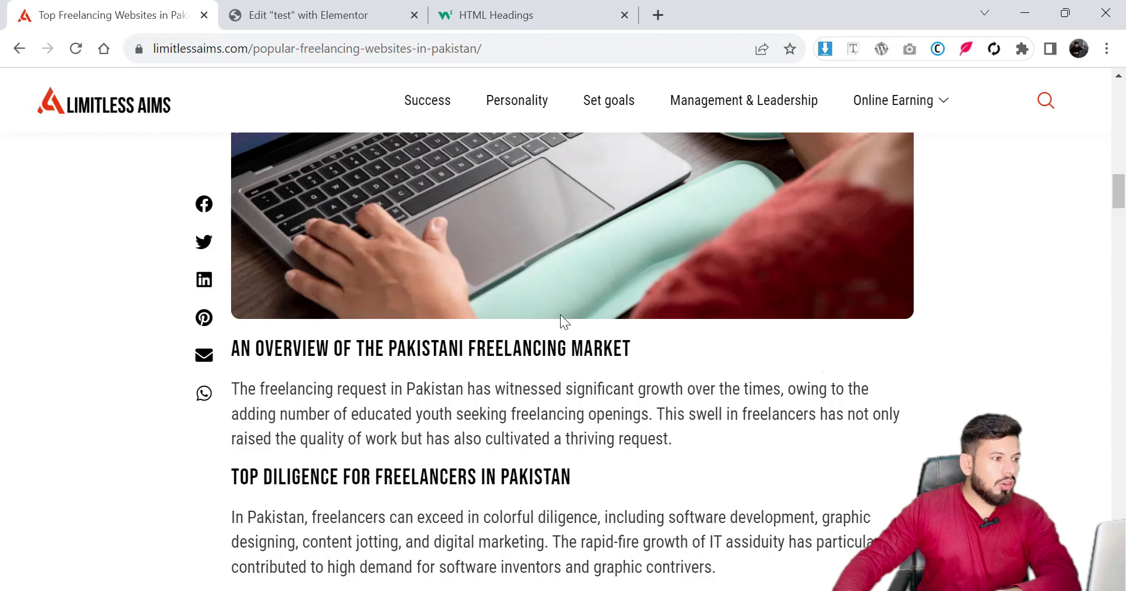
Step: Return to the Elementor editor for the test page and review the heading's title text
{"action": "left_click", "coordinate": [359, 8]}
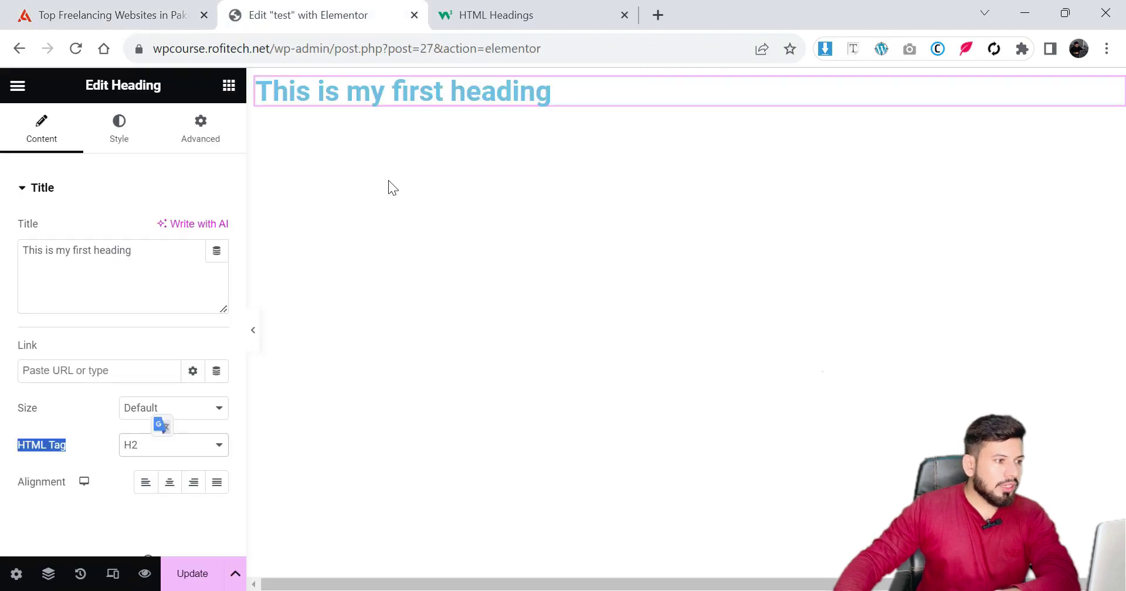
{"action": "left_click", "coordinate": [86, 370]}
{"action": "left_click", "coordinate": [151, 264]}
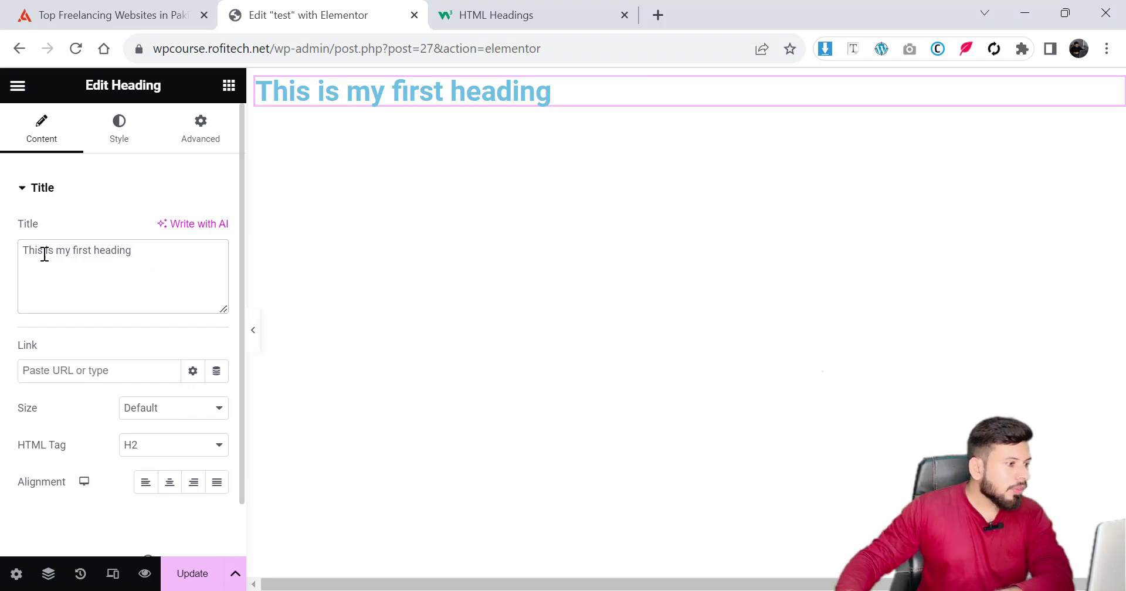
{"action": "left_click_drag", "start_coordinate": [23, 250], "coordinate": [147, 250]}
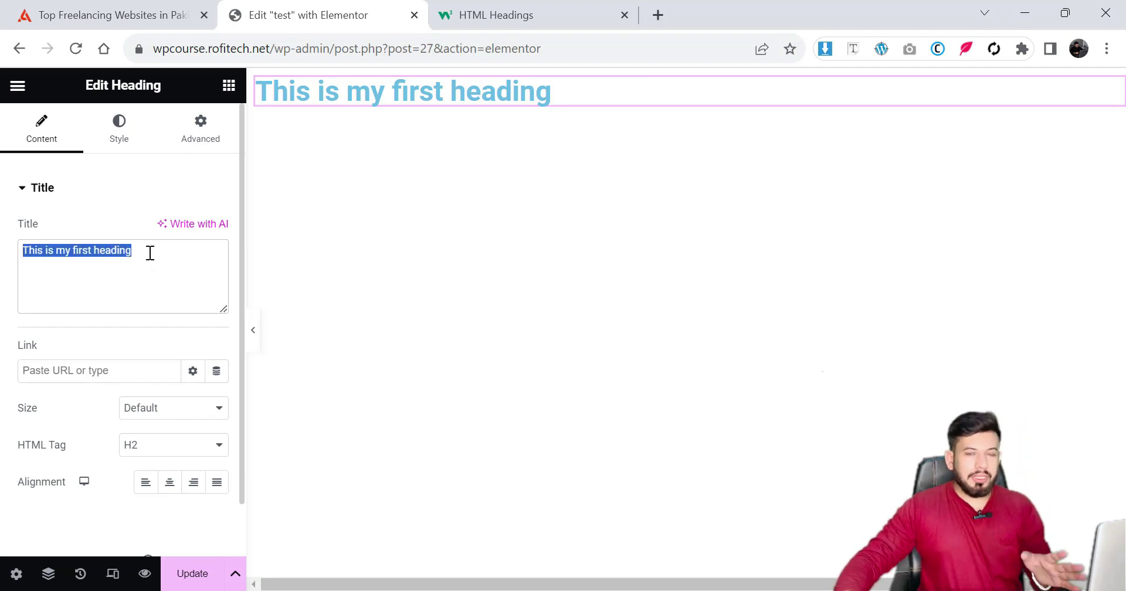
{"action": "left_click", "coordinate": [150, 253]}
Step: Give the heading the placeholder link "#"
{"action": "double_click", "coordinate": [33, 349]}
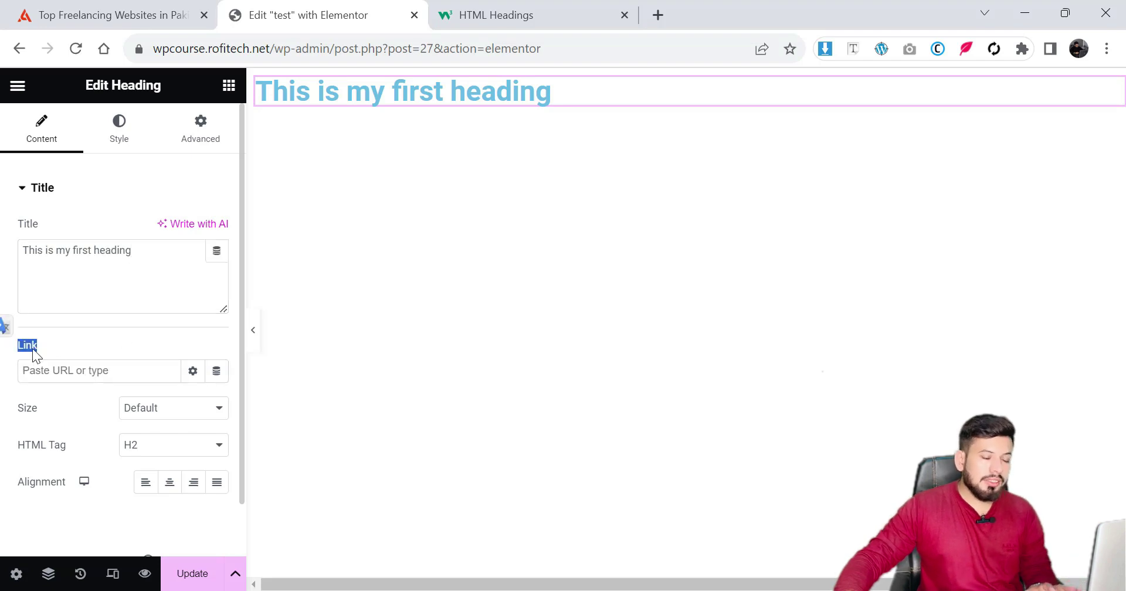
{"action": "left_click", "coordinate": [99, 375]}
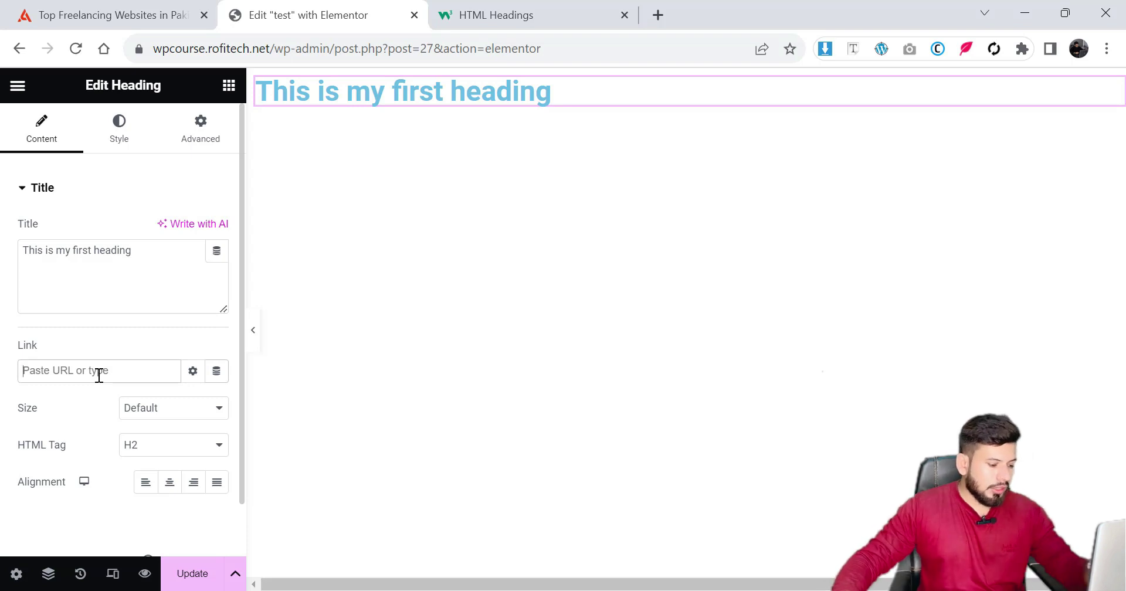
{"action": "type", "text": "#"}
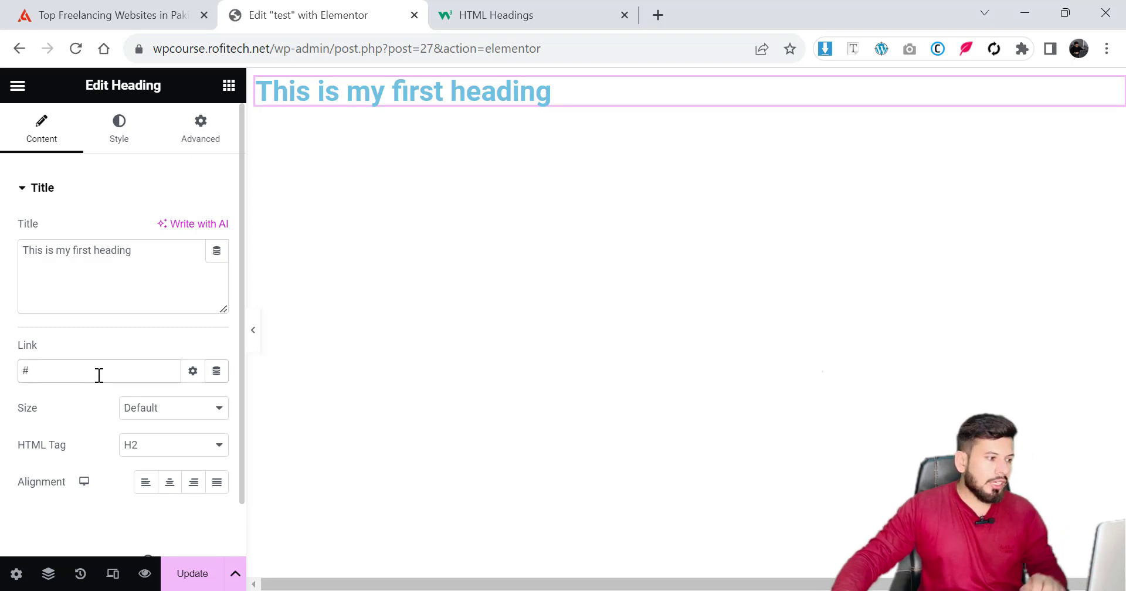
{"action": "key", "text": "BackSpace"}
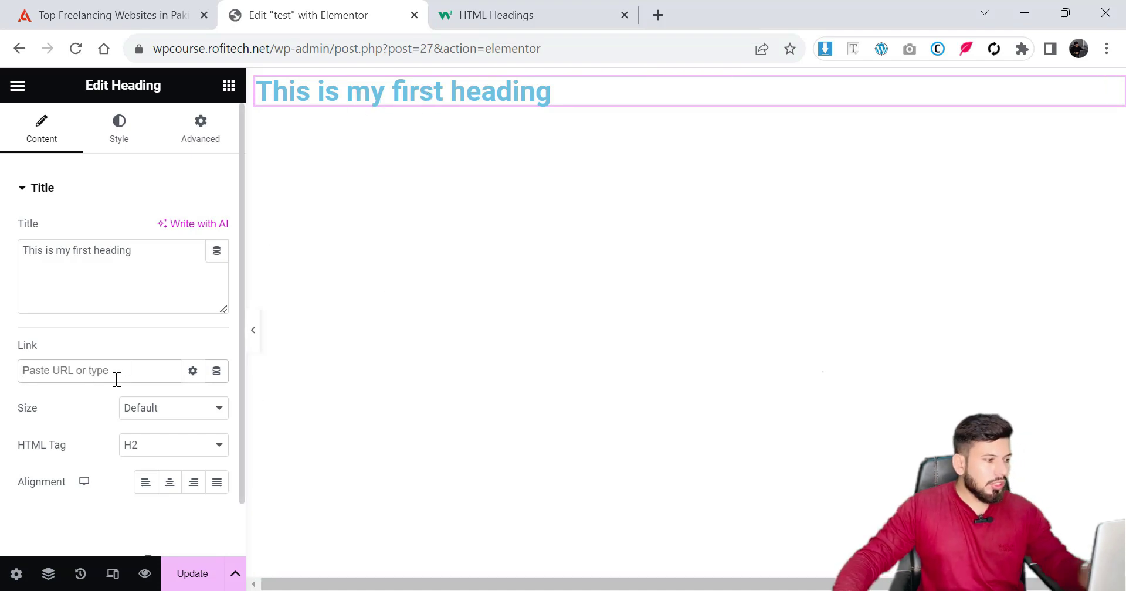
{"action": "type", "text": "#"}
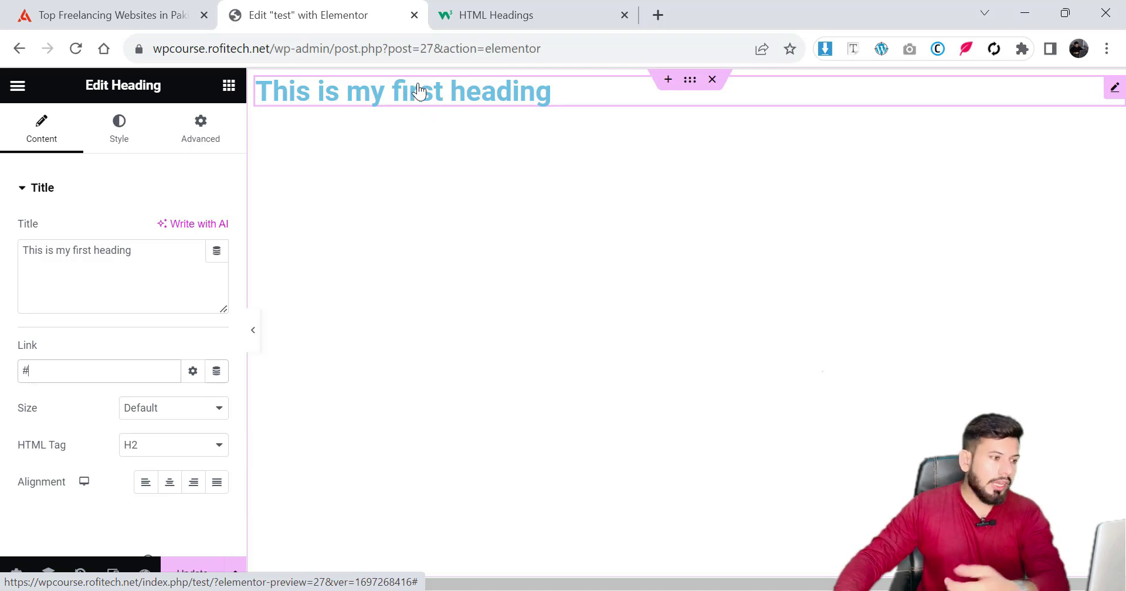
Step: Try the Medium size on the heading, then set its size back to Default
{"action": "left_click_drag", "start_coordinate": [41, 406], "coordinate": [20, 410]}
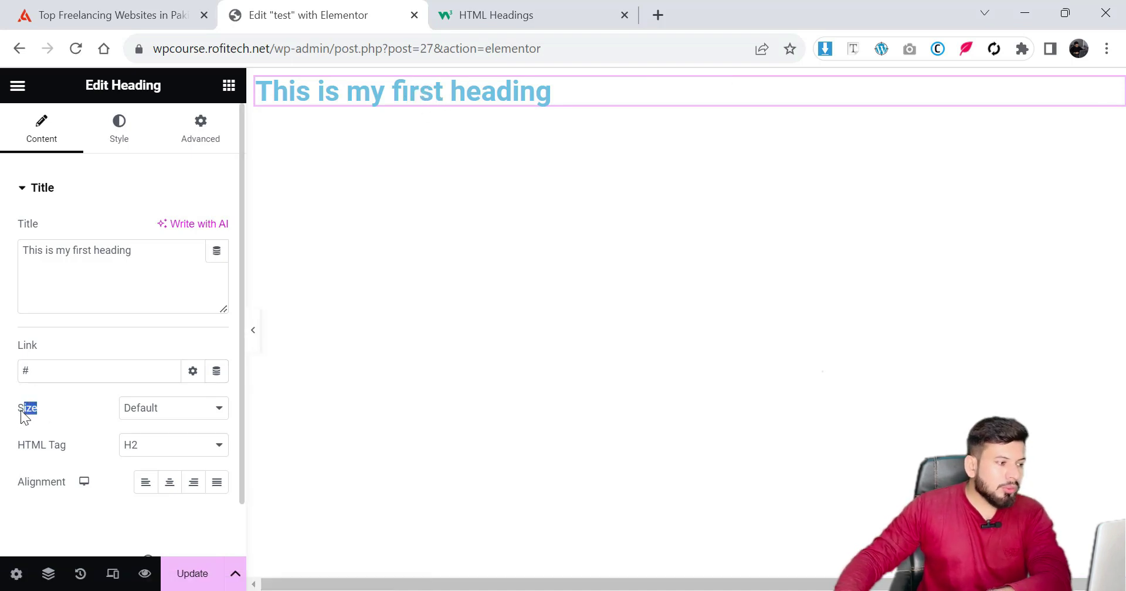
{"action": "left_click", "coordinate": [140, 409]}
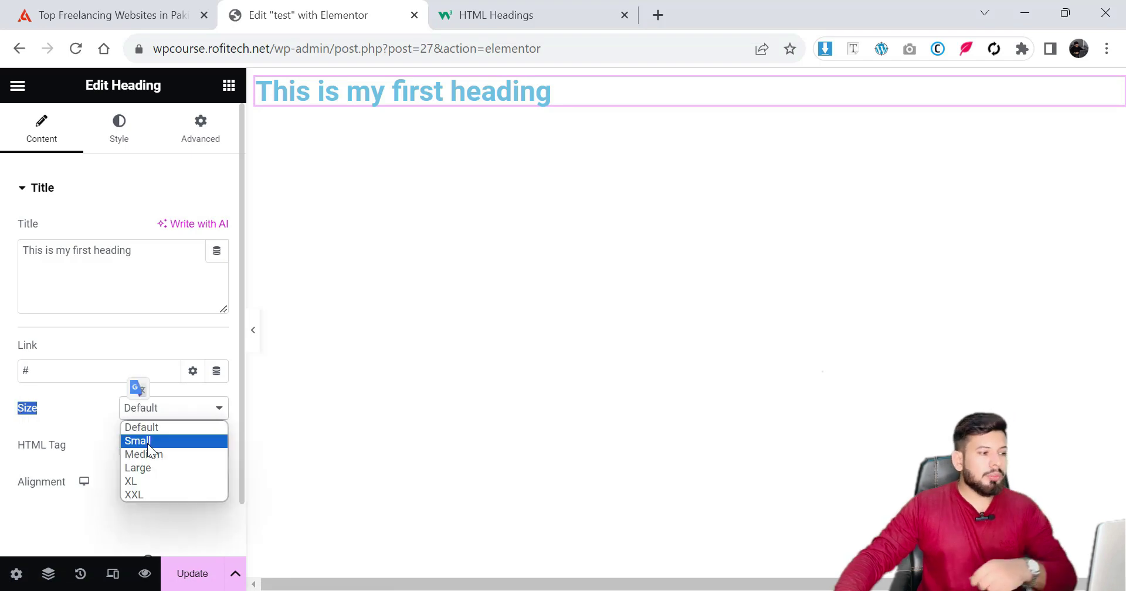
{"action": "left_click", "coordinate": [147, 455]}
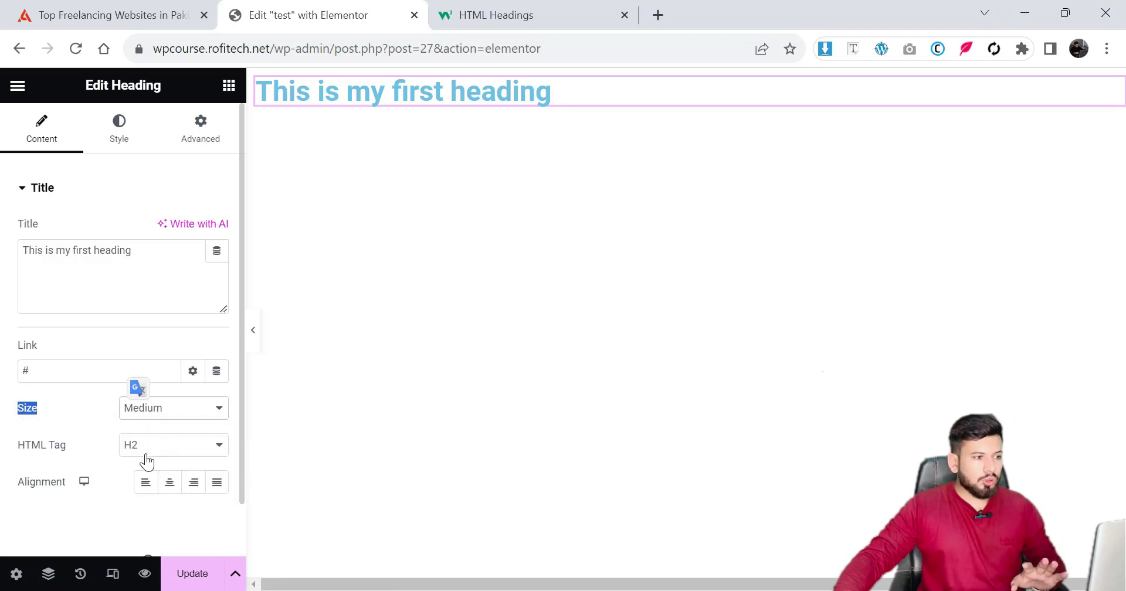
{"action": "left_click", "coordinate": [156, 412]}
{"action": "left_click", "coordinate": [159, 428]}
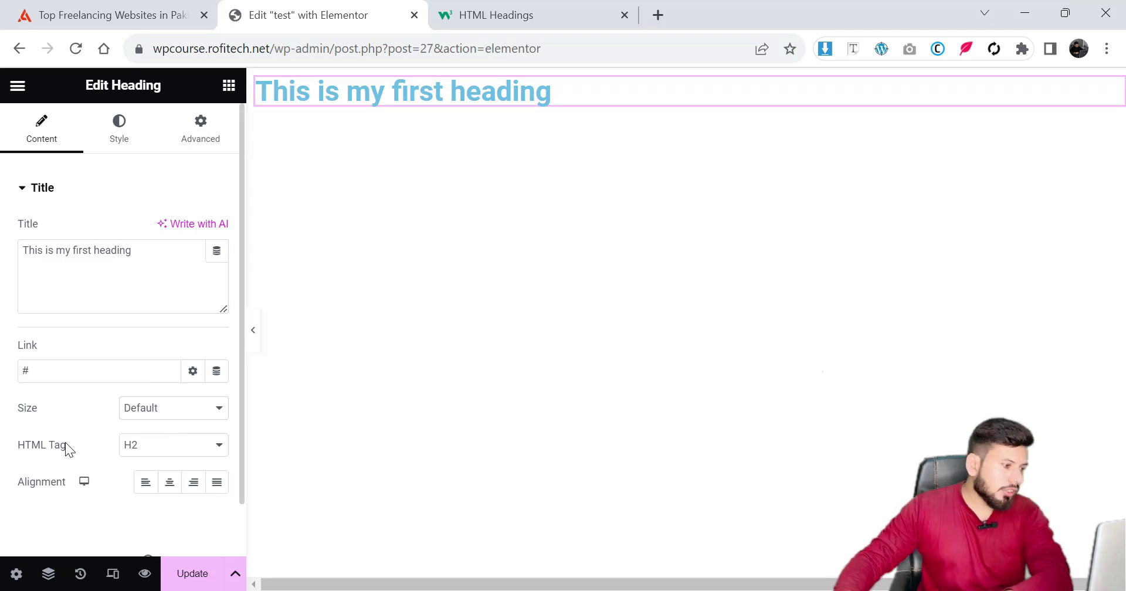
Step: Set the heading's HTML tag to H1
{"action": "left_click_drag", "start_coordinate": [66, 445], "coordinate": [6, 452]}
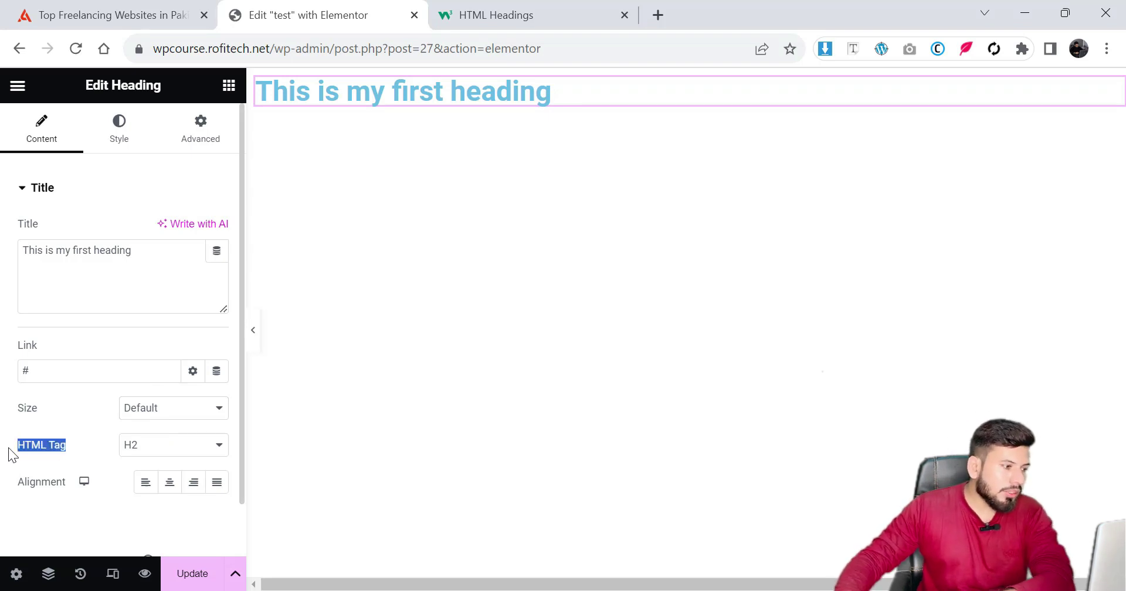
{"action": "left_click", "coordinate": [137, 453]}
{"action": "left_click", "coordinate": [144, 471]}
{"action": "left_click", "coordinate": [141, 453]}
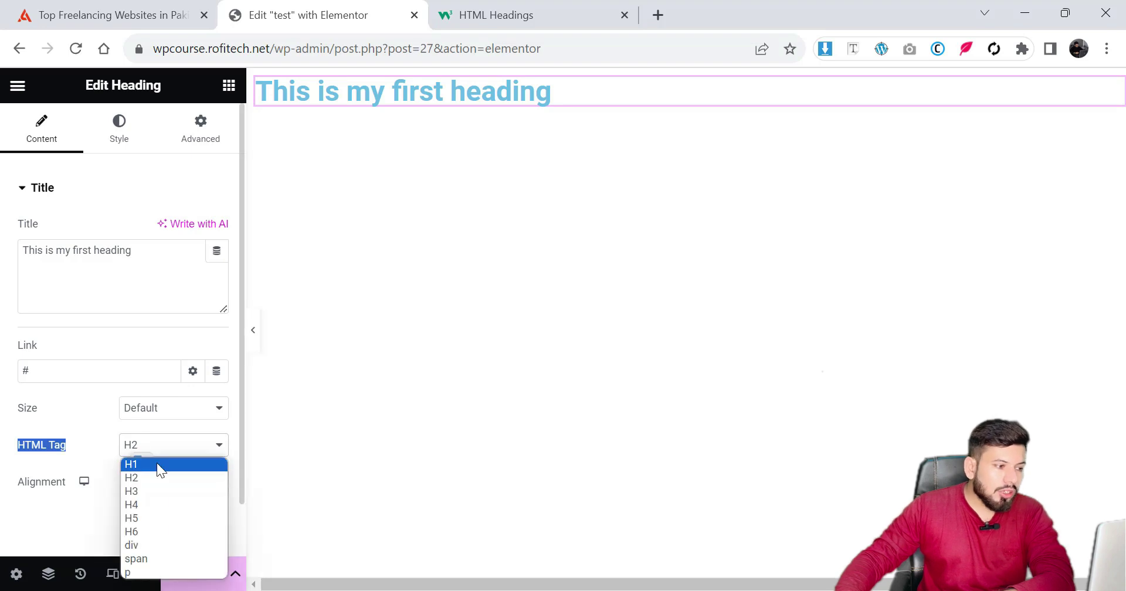
{"action": "left_click", "coordinate": [158, 466]}
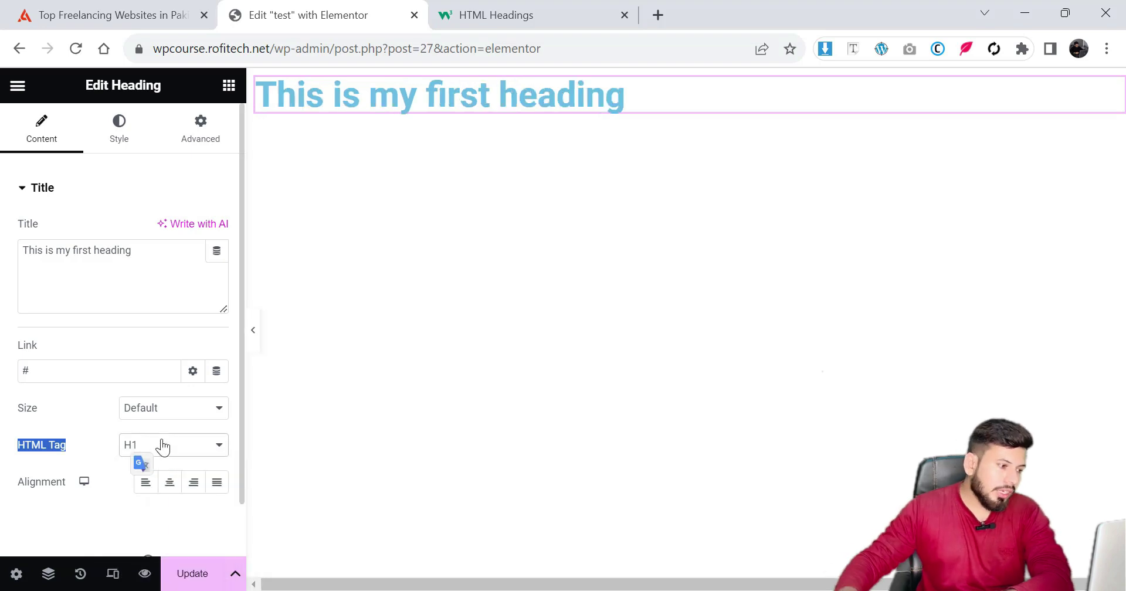
{"action": "left_click", "coordinate": [93, 428]}
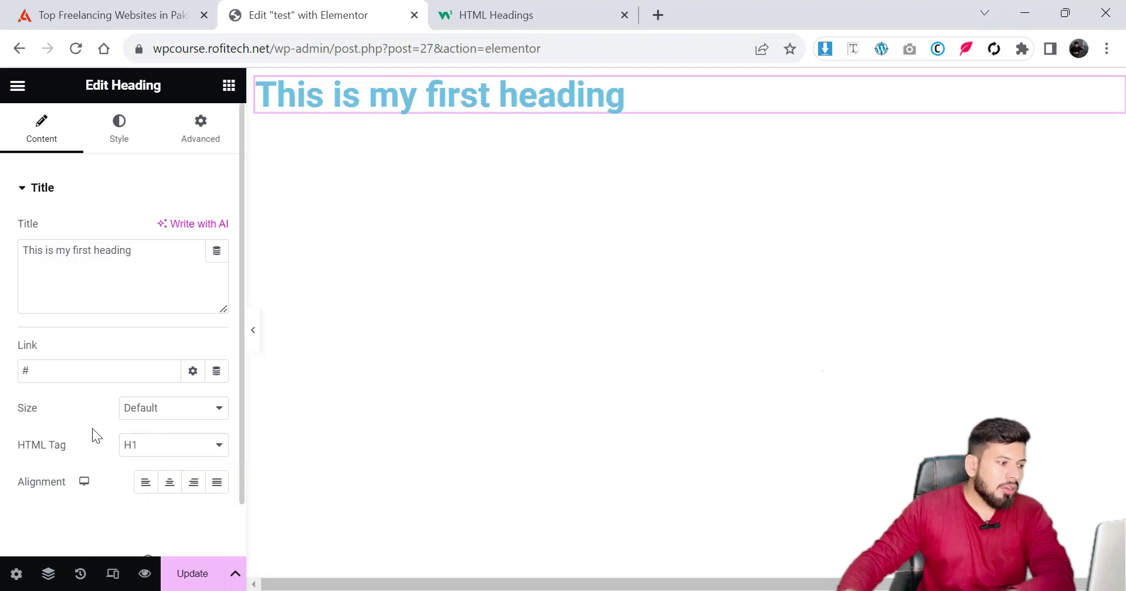
Step: Try center and right alignment on the heading, then align it left
{"action": "left_click", "coordinate": [169, 484]}
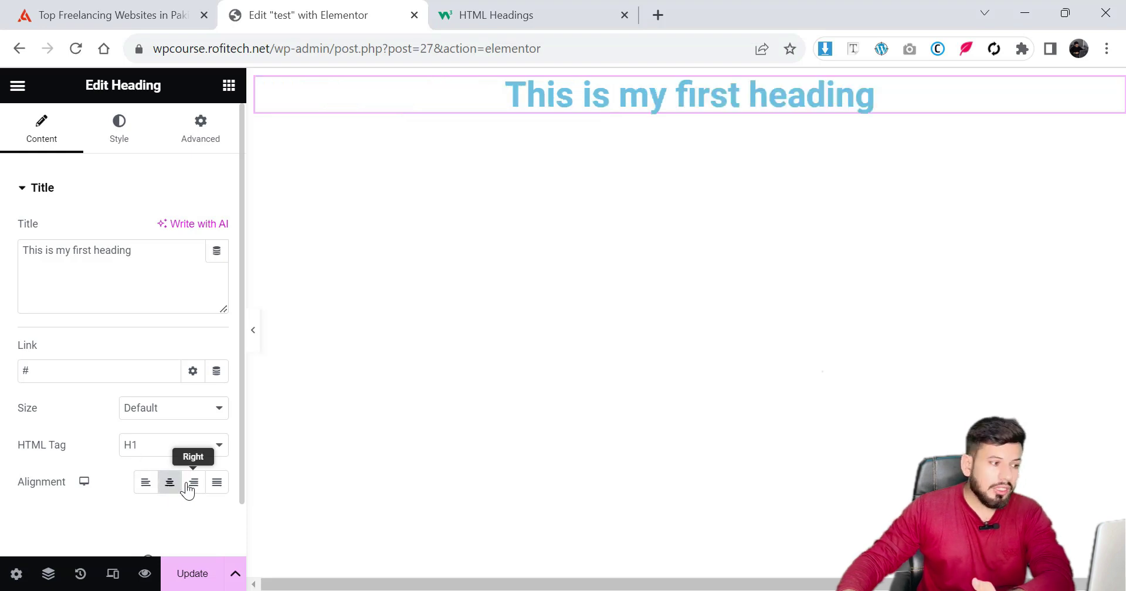
{"action": "left_click", "coordinate": [190, 489]}
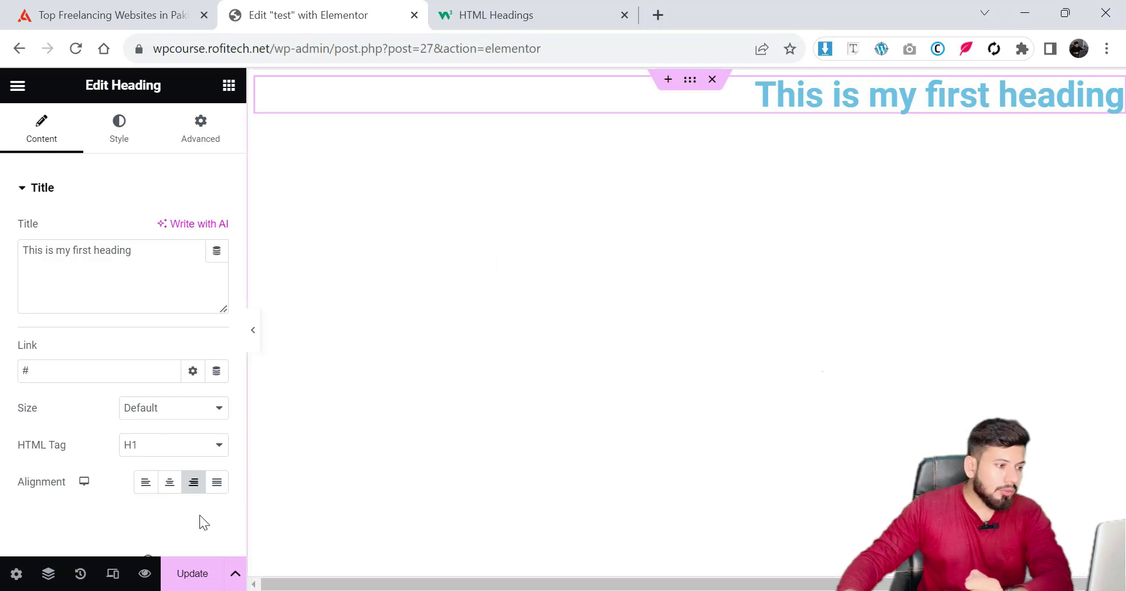
{"action": "left_click", "coordinate": [145, 490]}
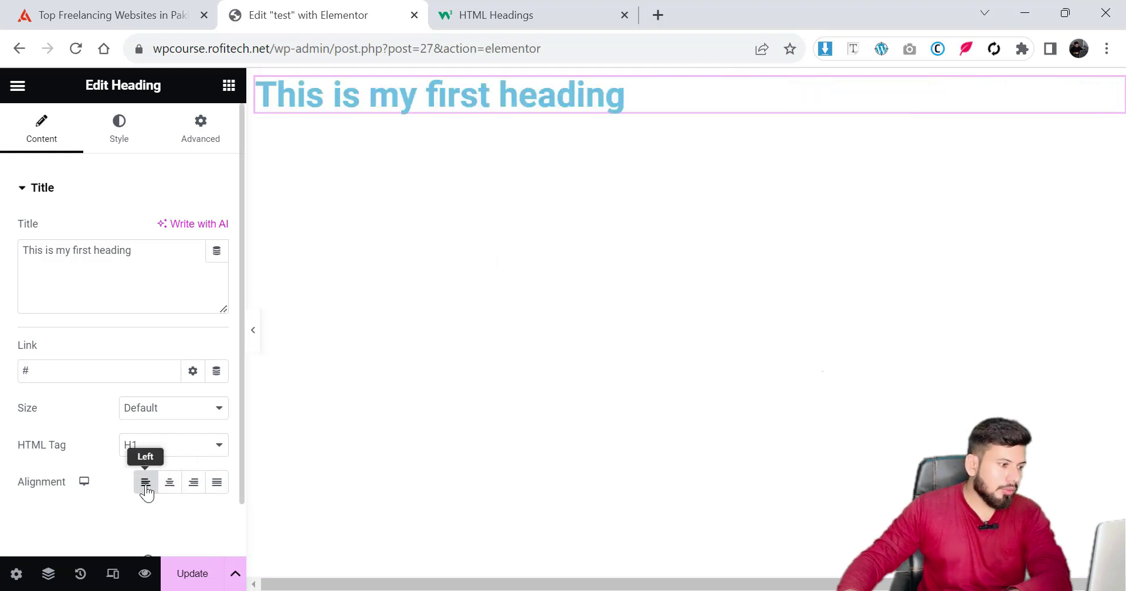
Step: Review the heading's style options: text color, typography, text stroke, text shadow and blend mode
{"action": "left_click", "coordinate": [119, 135]}
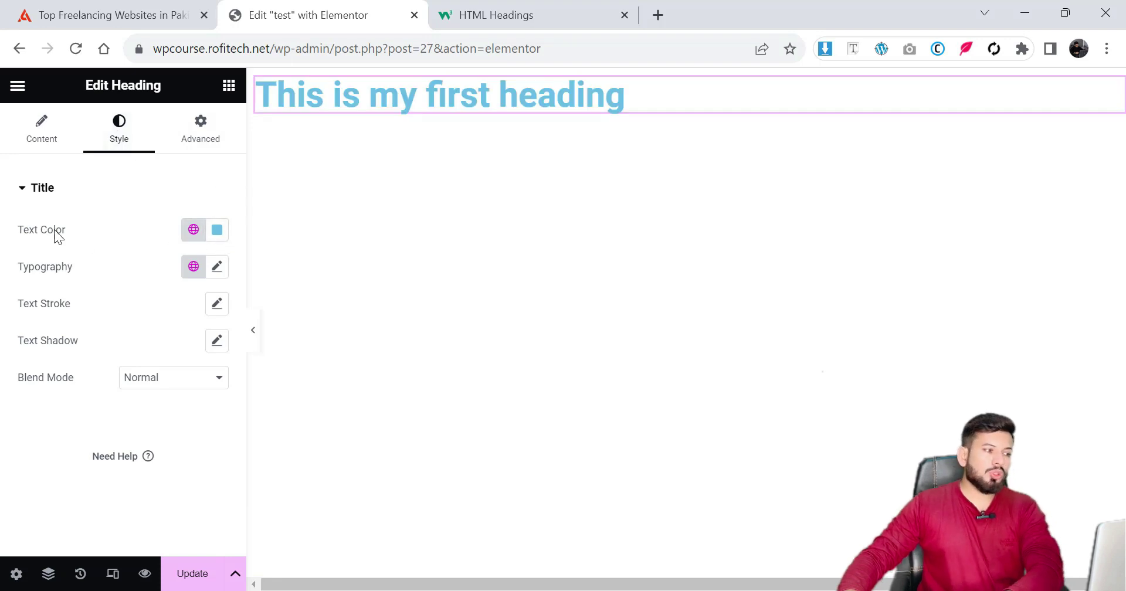
{"action": "left_click_drag", "start_coordinate": [24, 231], "coordinate": [35, 267]}
{"action": "left_click_drag", "start_coordinate": [20, 311], "coordinate": [73, 305]}
{"action": "left_click_drag", "start_coordinate": [38, 346], "coordinate": [76, 355]}
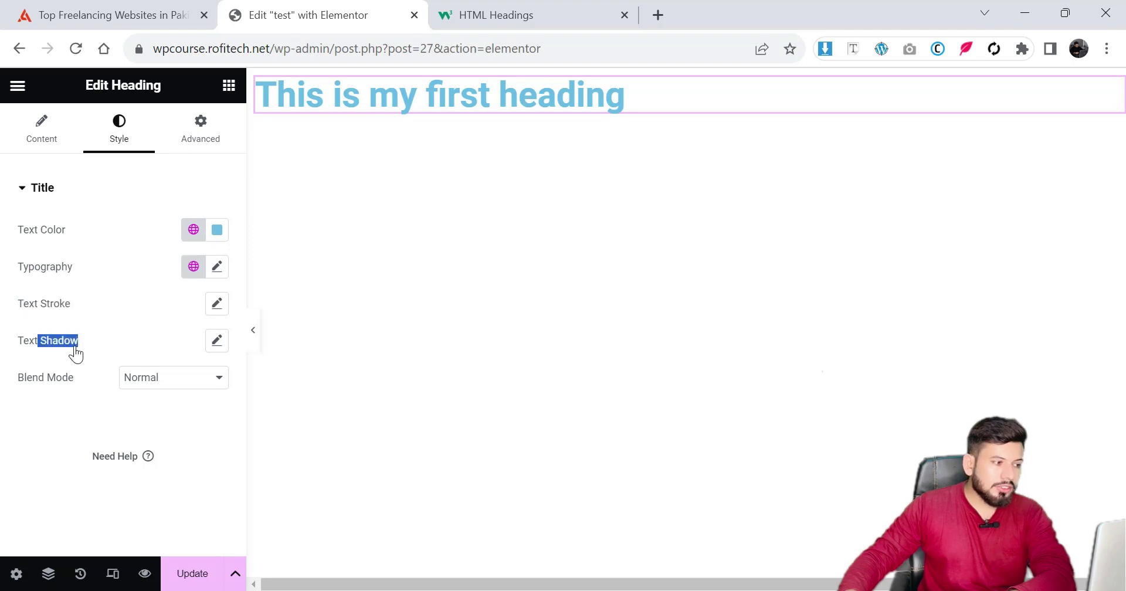
{"action": "left_click_drag", "start_coordinate": [31, 381], "coordinate": [69, 381]}
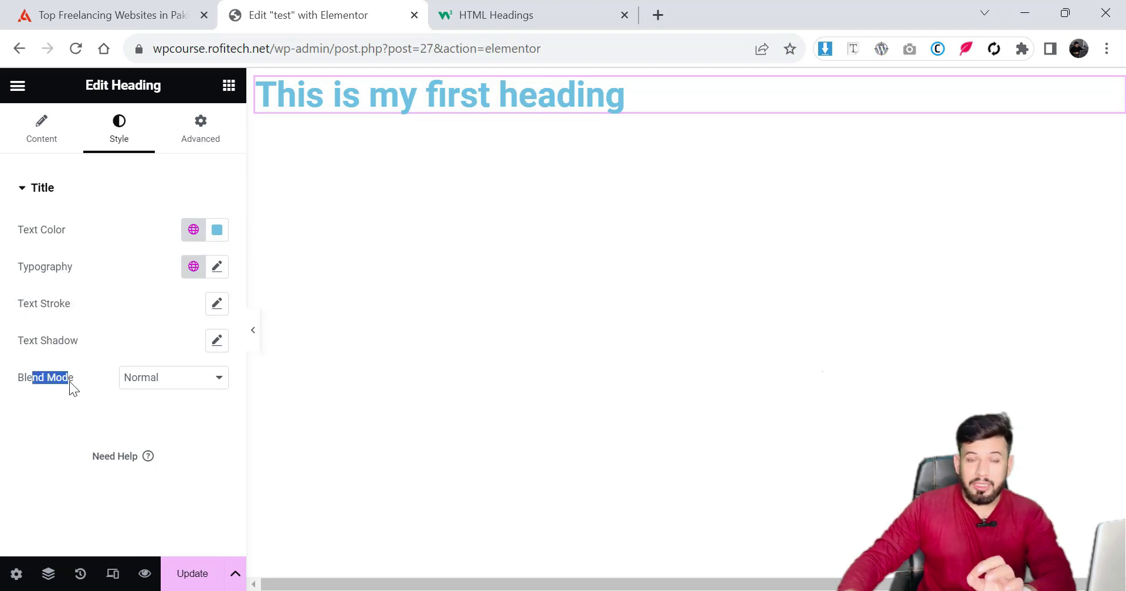
{"action": "left_click", "coordinate": [57, 380]}
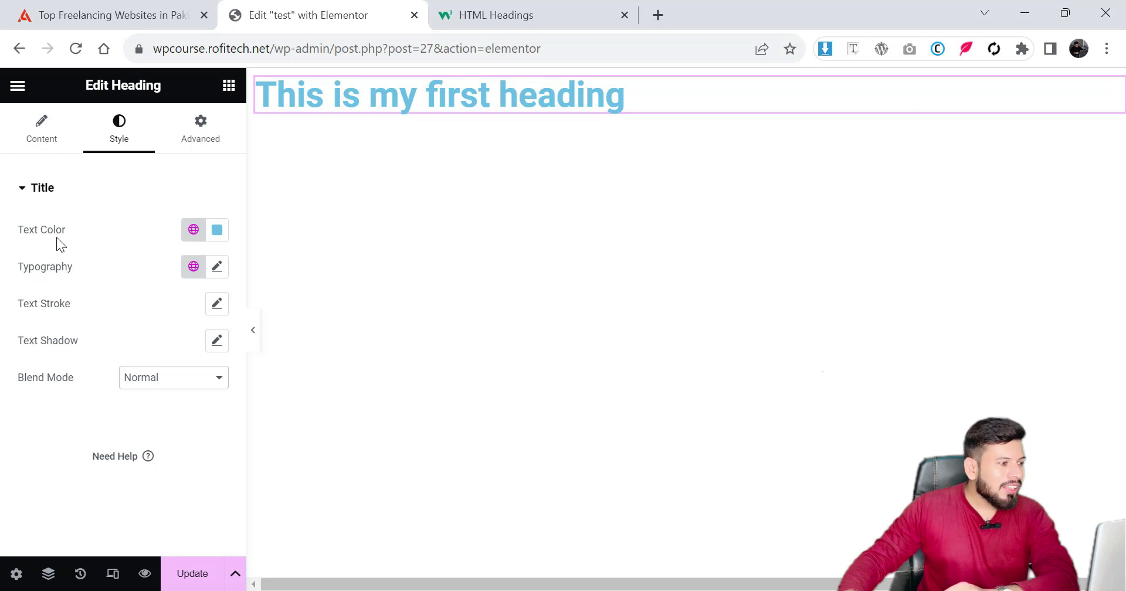
Step: Change the heading's text color to black with the color picker
{"action": "left_click_drag", "start_coordinate": [51, 230], "coordinate": [164, 234]}
{"action": "left_click", "coordinate": [217, 230]}
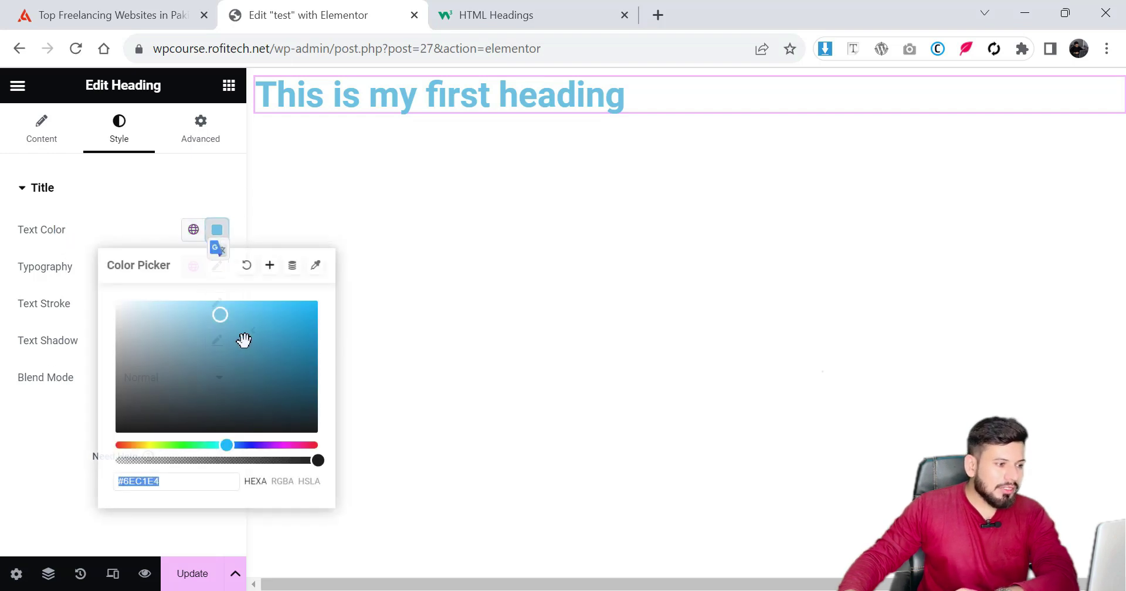
{"action": "left_click", "coordinate": [294, 307]}
{"action": "left_click", "coordinate": [259, 414]}
{"action": "left_click_drag", "start_coordinate": [132, 433], "coordinate": [100, 439]}
{"action": "left_click", "coordinate": [50, 428]}
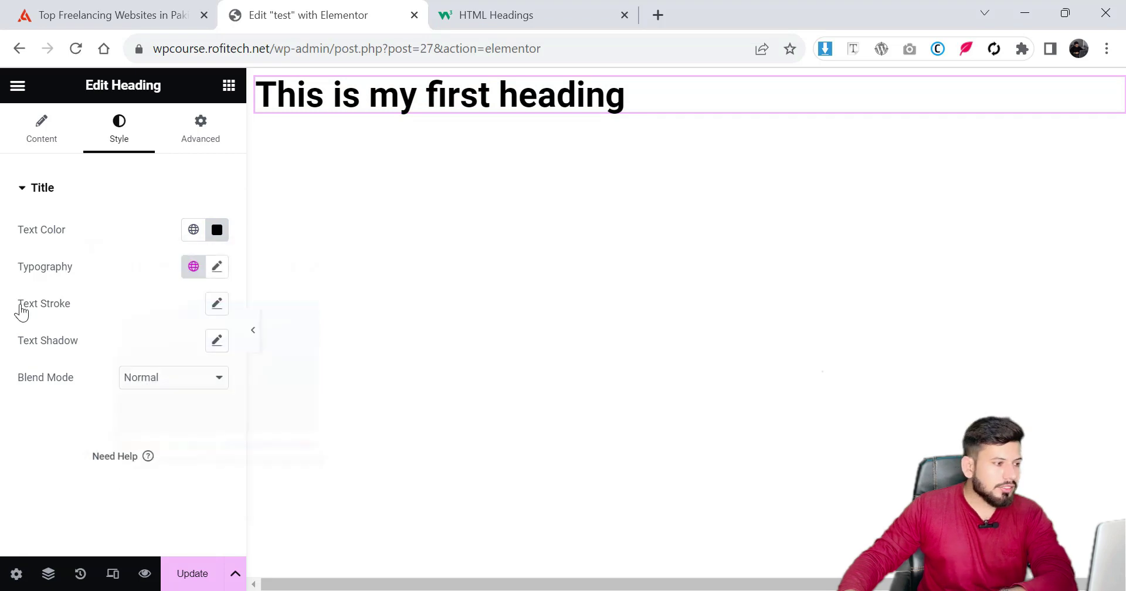
Step: Review the heading's typography options: family, size, weight, transform, style, decoration, line height, letter spacing and word spacing
{"action": "left_click_drag", "start_coordinate": [29, 267], "coordinate": [47, 267]}
{"action": "left_click", "coordinate": [219, 268]}
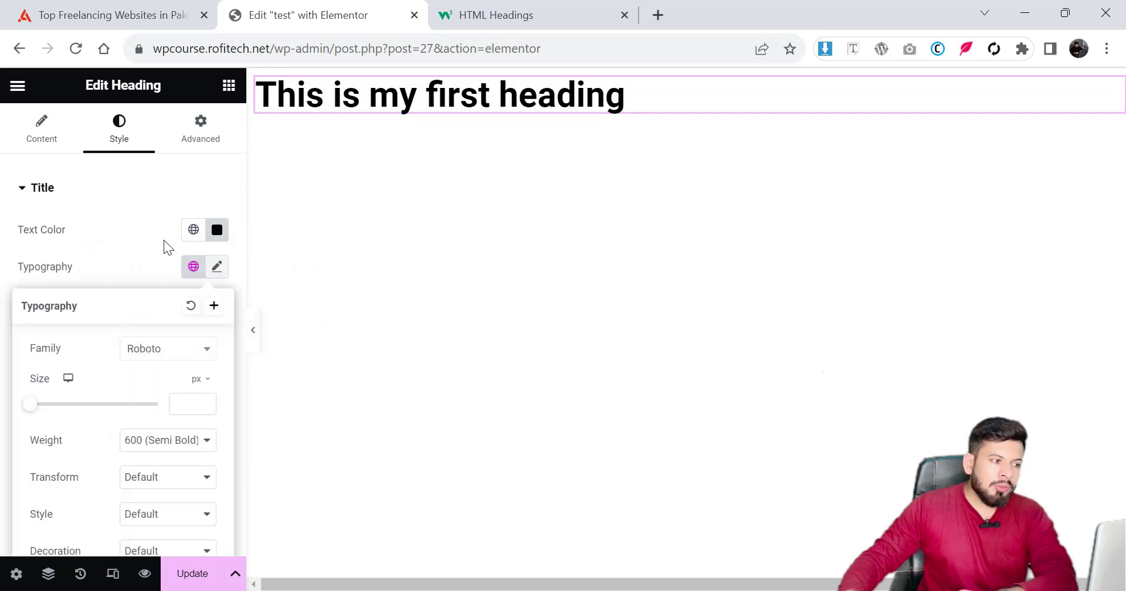
{"action": "scroll", "coordinate": [120, 279], "scroll_direction": "down", "scroll_amount": 2}
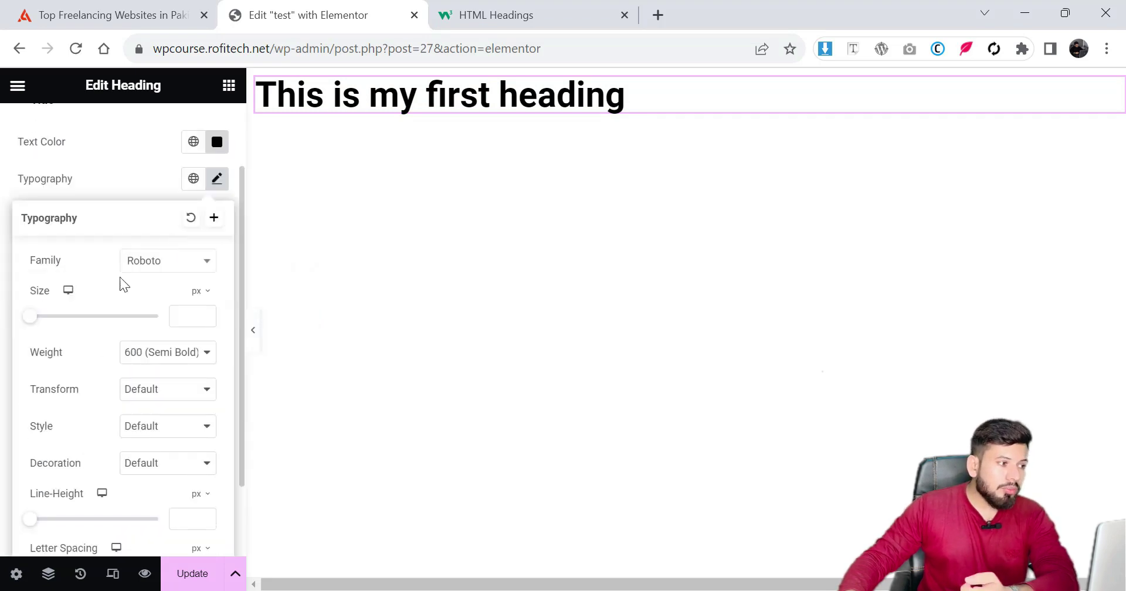
{"action": "scroll", "coordinate": [69, 256], "scroll_direction": "down", "scroll_amount": 2}
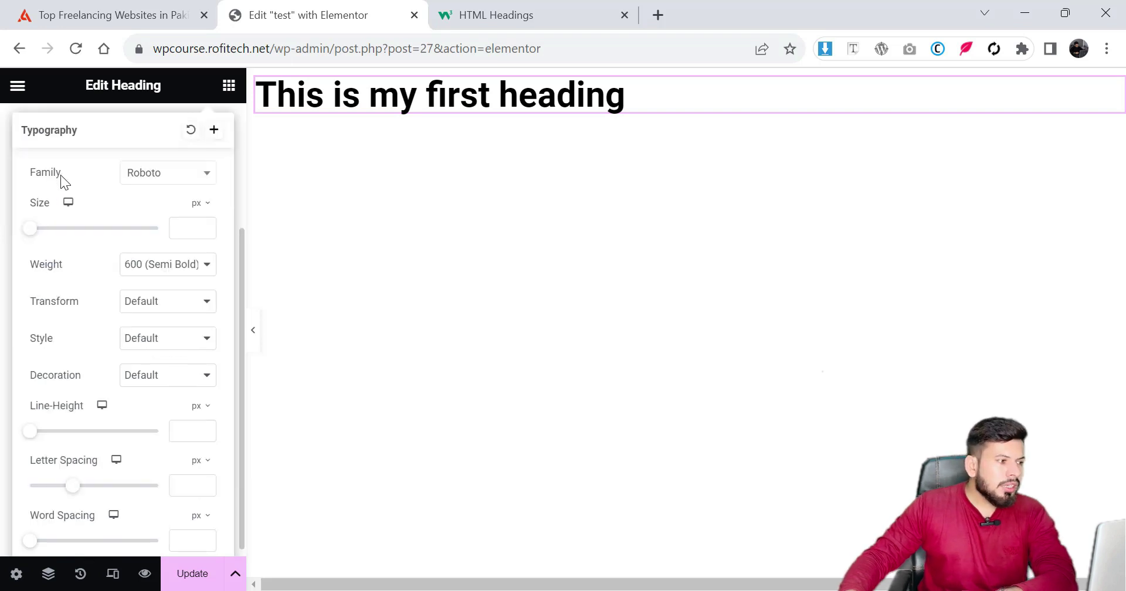
{"action": "double_click", "coordinate": [37, 175]}
{"action": "left_click_drag", "start_coordinate": [49, 203], "coordinate": [37, 207]}
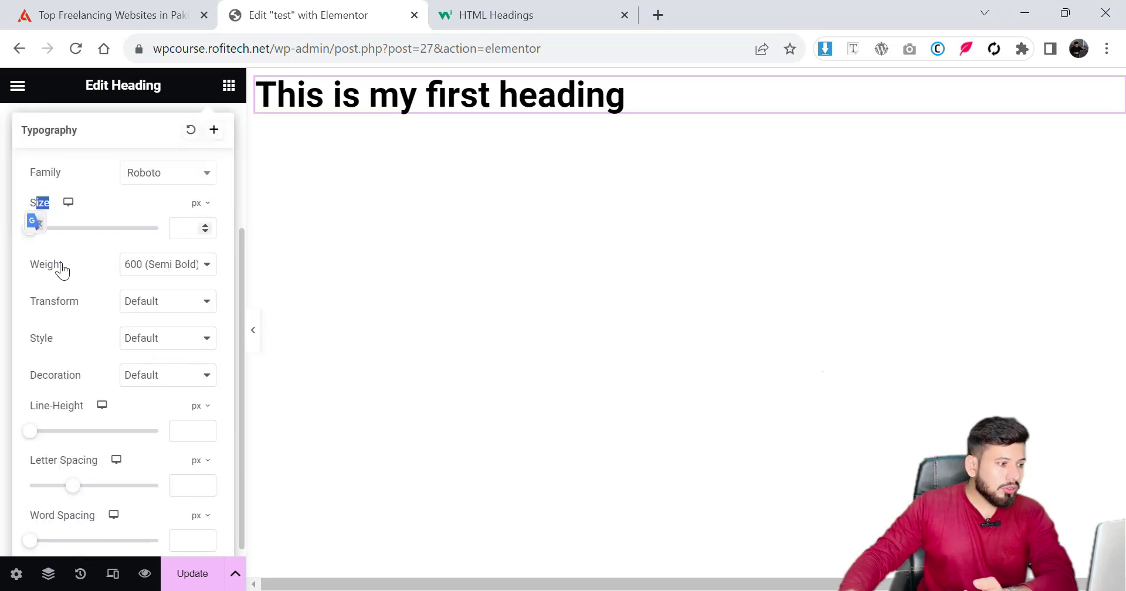
{"action": "left_click_drag", "start_coordinate": [63, 265], "coordinate": [28, 267]}
{"action": "left_click_drag", "start_coordinate": [79, 302], "coordinate": [46, 302]}
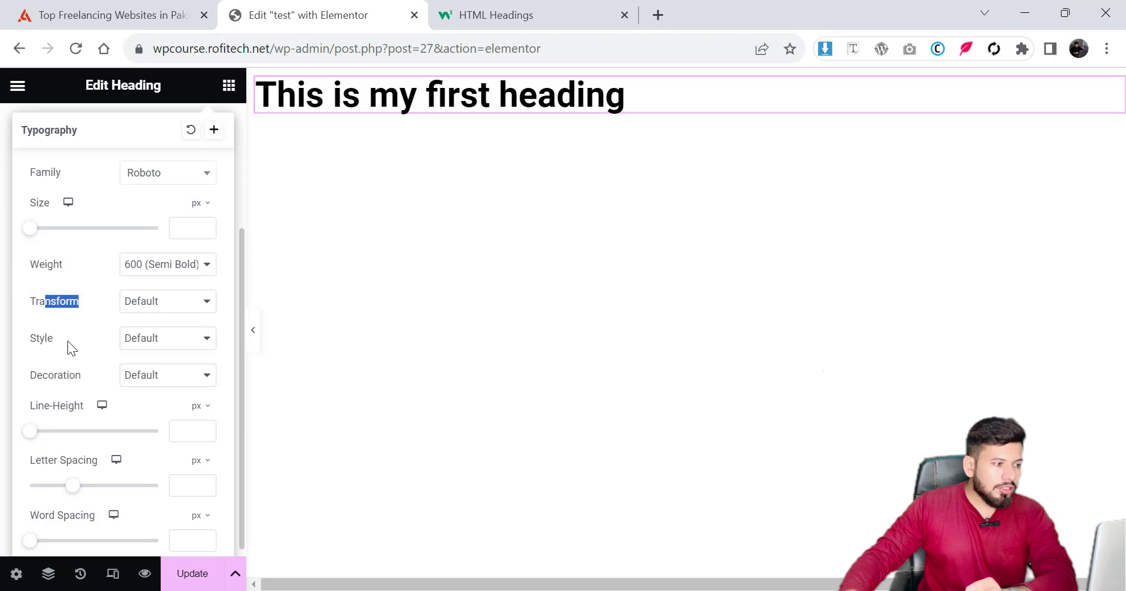
{"action": "left_click", "coordinate": [28, 343]}
{"action": "left_click_drag", "start_coordinate": [69, 375], "coordinate": [43, 376]}
{"action": "scroll", "coordinate": [83, 366], "scroll_direction": "down", "scroll_amount": 1}
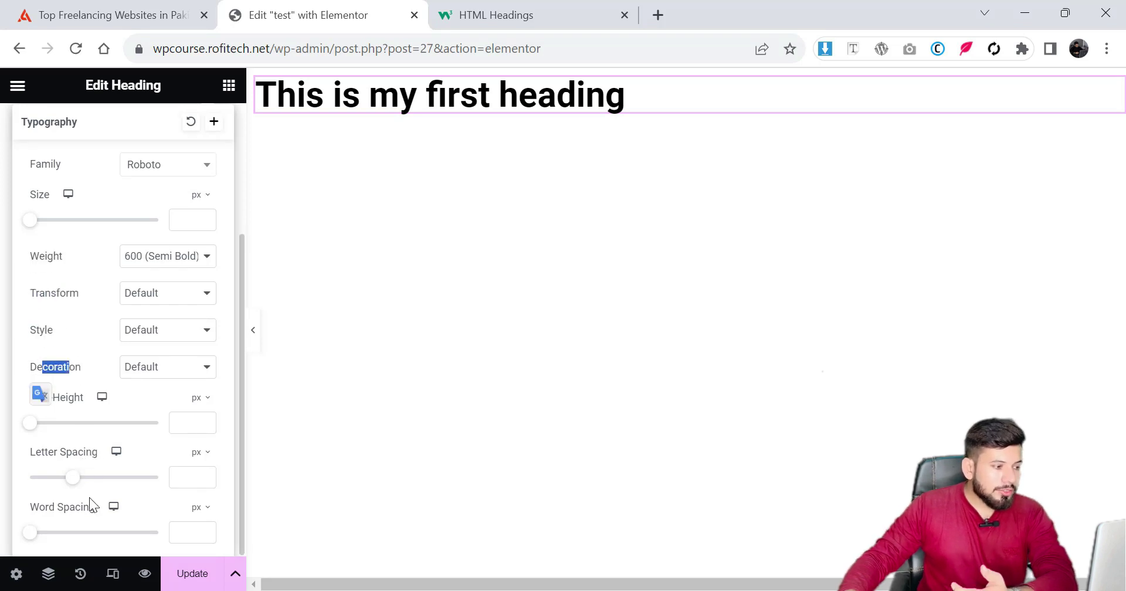
{"action": "left_click_drag", "start_coordinate": [89, 507], "coordinate": [84, 508]}
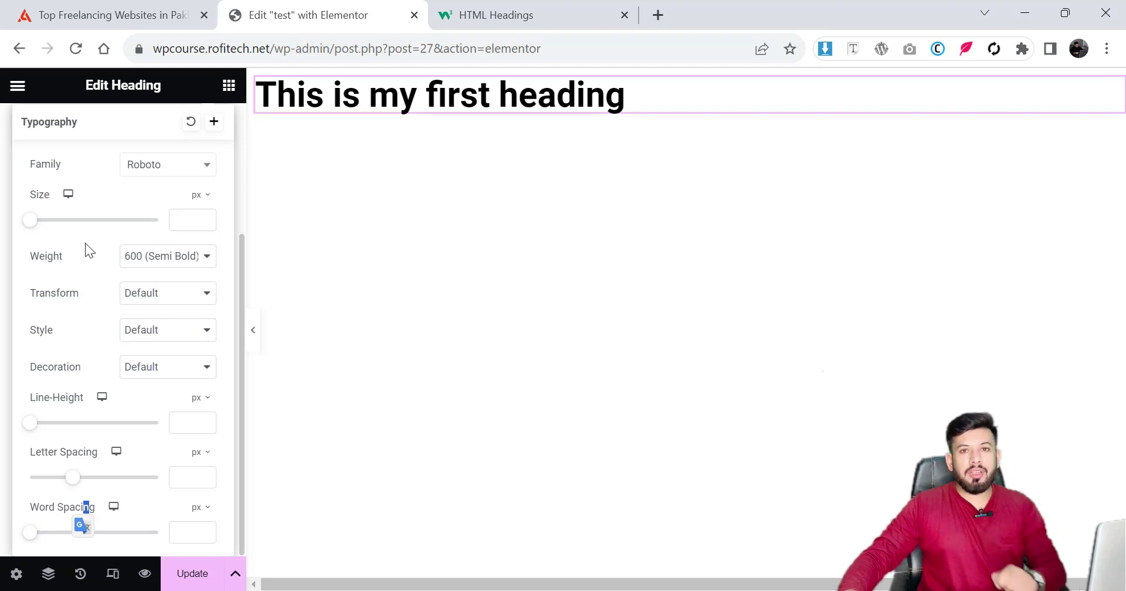
Step: Try the Rock Salt font family on the heading
{"action": "scroll", "coordinate": [86, 242], "scroll_direction": "up", "scroll_amount": 2}
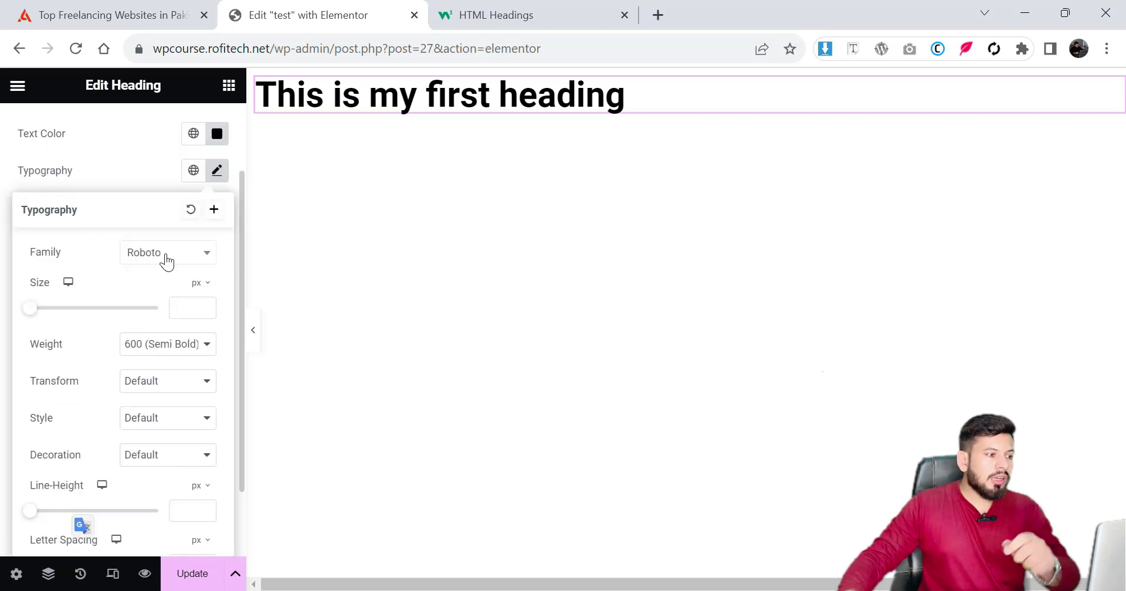
{"action": "left_click", "coordinate": [166, 258]}
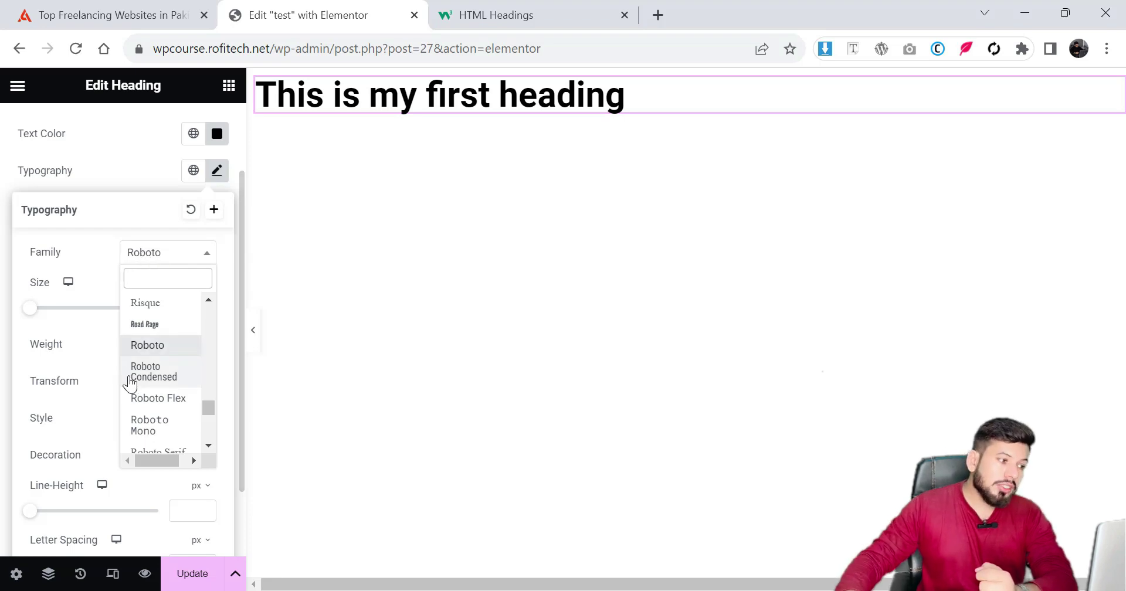
{"action": "scroll", "coordinate": [165, 363], "scroll_direction": "down", "scroll_amount": 3}
{"action": "left_click", "coordinate": [164, 352]}
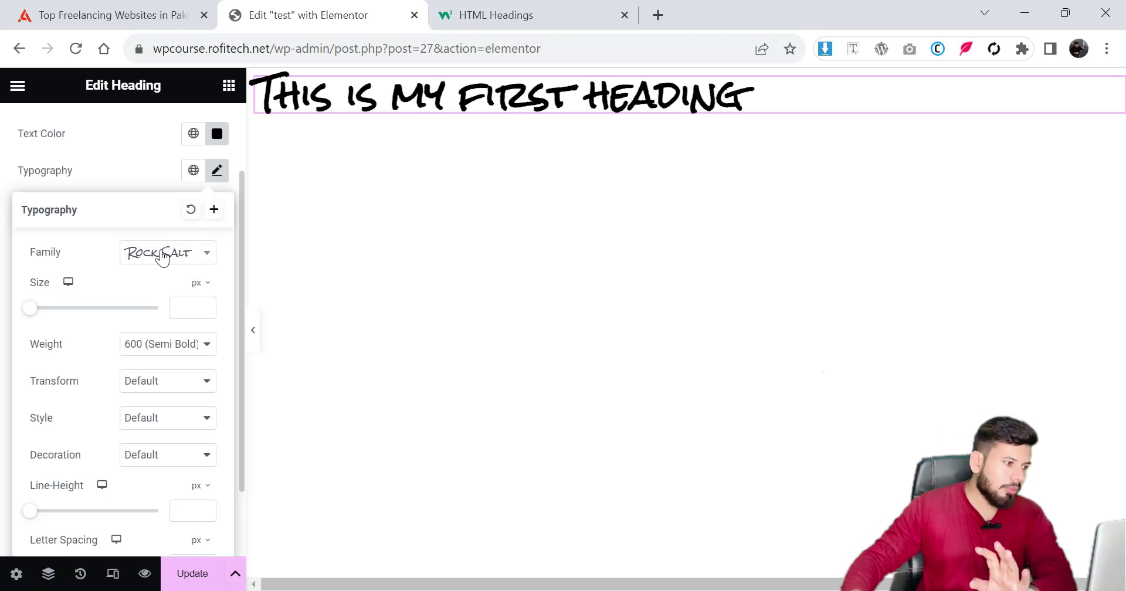
Step: Set the heading's font family to Poppins and its font size to 57 px
{"action": "left_click", "coordinate": [162, 253]}
{"action": "type", "text": "popp"}
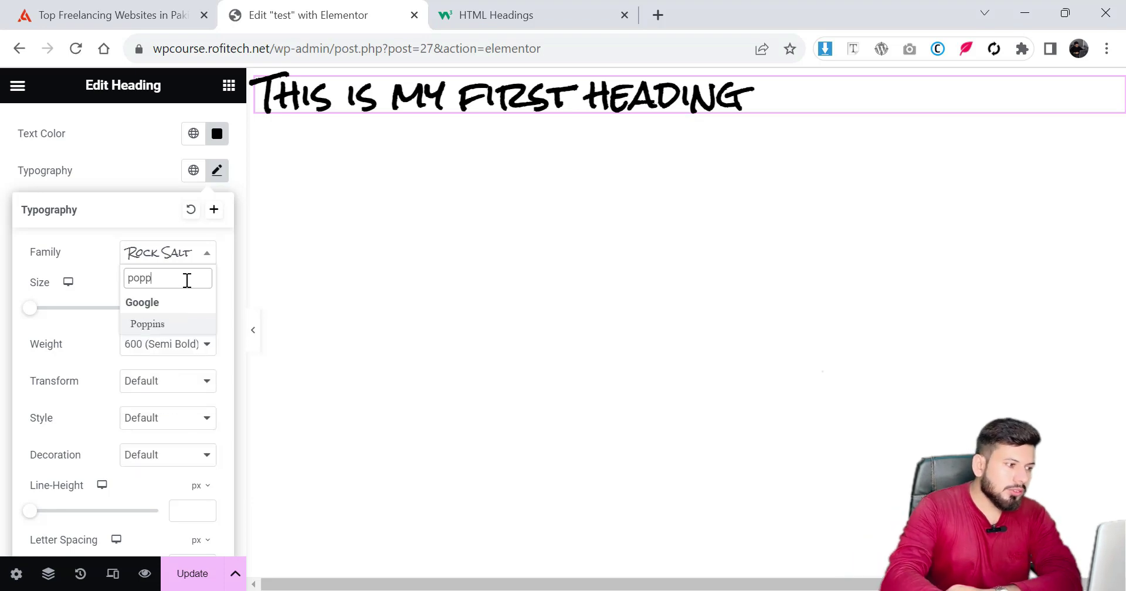
{"action": "key", "text": "Return"}
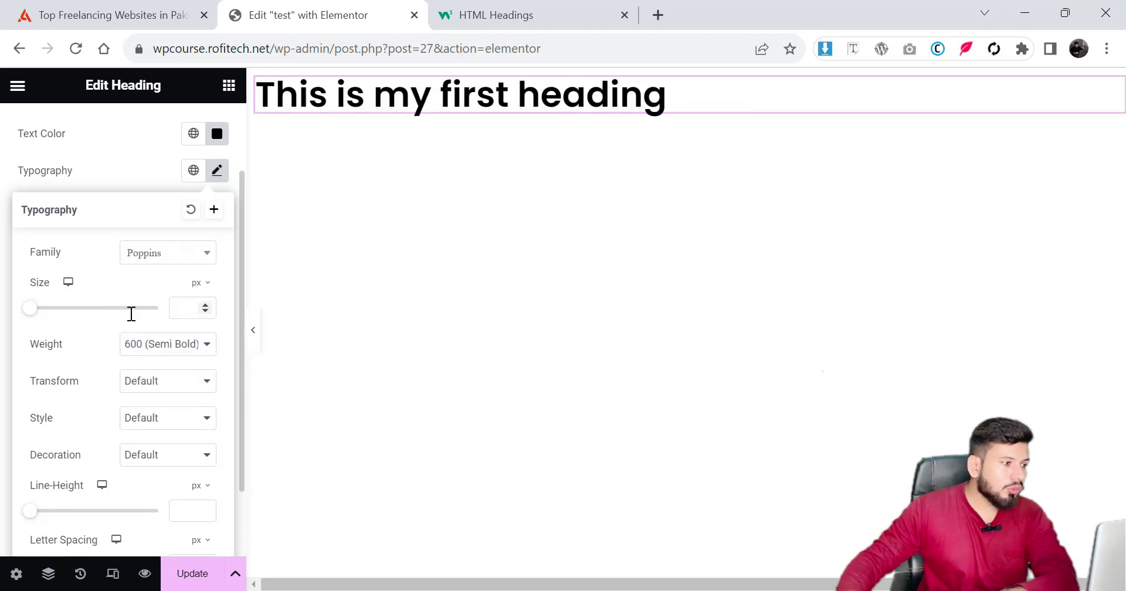
{"action": "left_click_drag", "start_coordinate": [29, 311], "coordinate": [65, 315]}
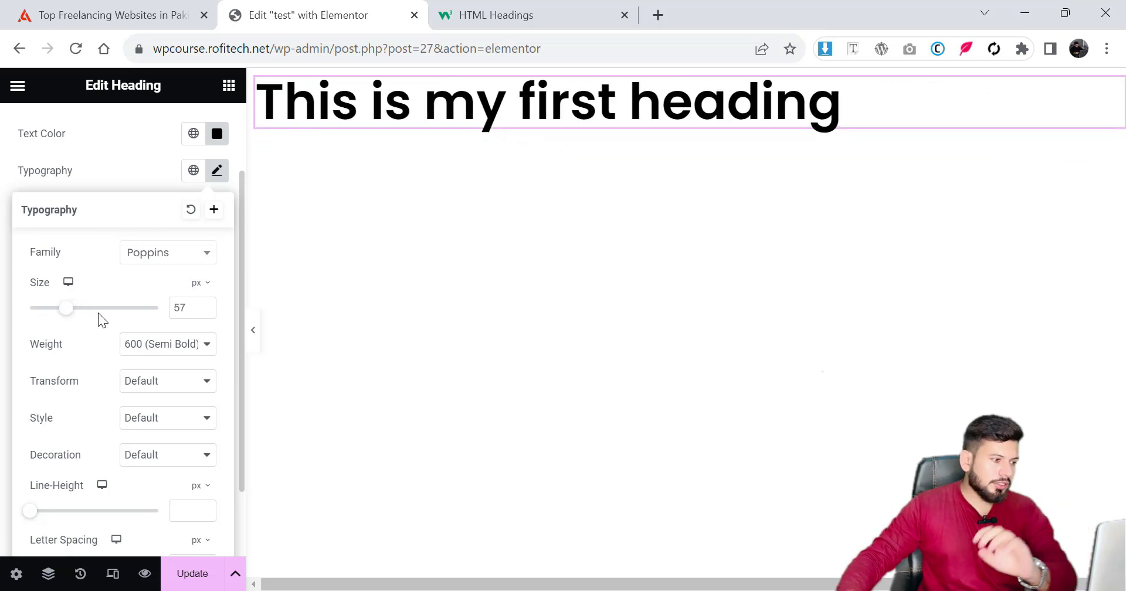
{"action": "scroll", "coordinate": [133, 317], "scroll_direction": "up", "scroll_amount": 3}
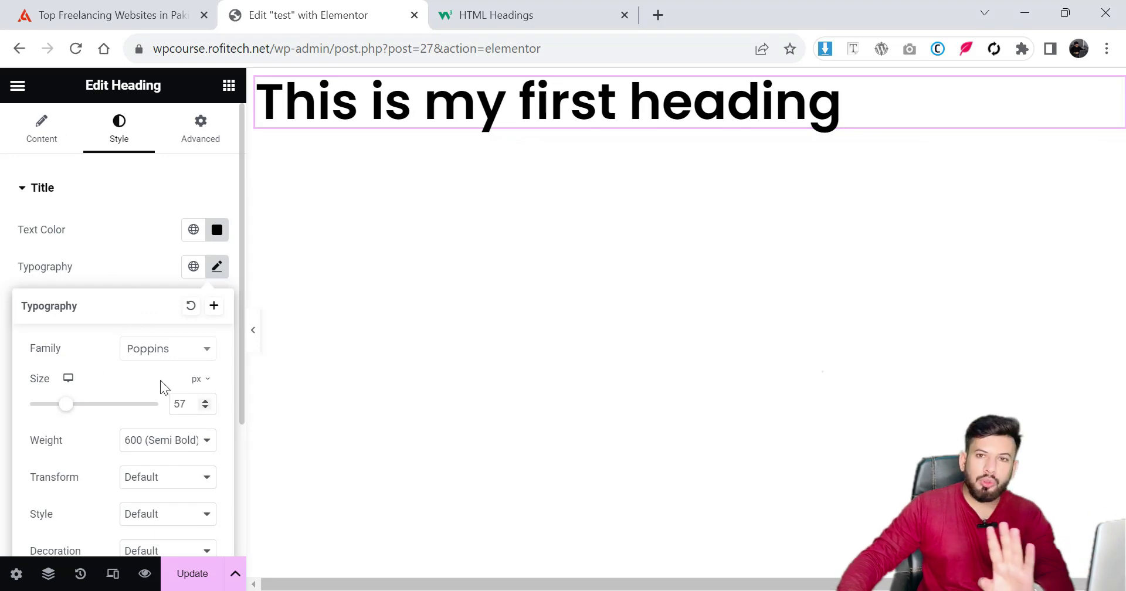
Step: Try the font weight 100 (Thin) on the heading
{"action": "scroll", "coordinate": [157, 374], "scroll_direction": "down", "scroll_amount": 3}
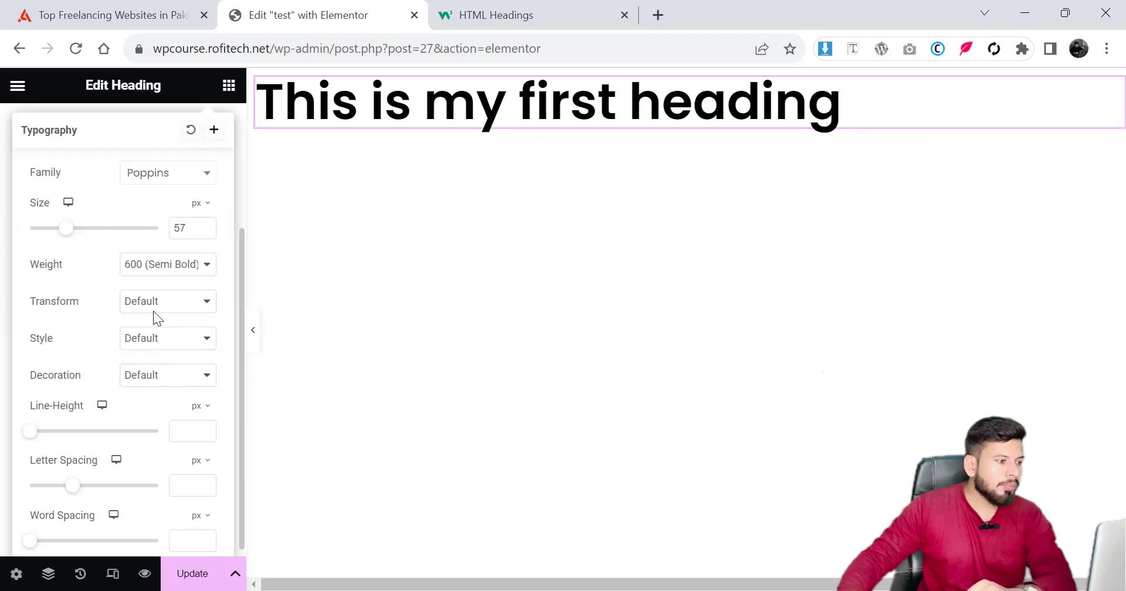
{"action": "left_click", "coordinate": [154, 269]}
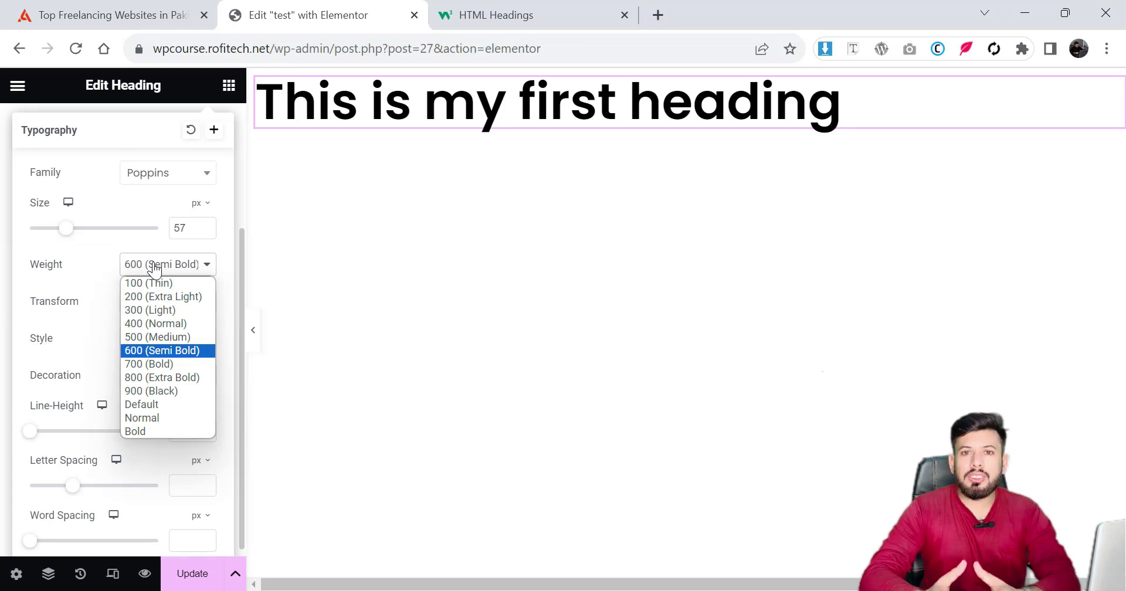
{"action": "key", "text": "Up"}
{"action": "key", "text": "Up"}
{"action": "key", "text": "Up"}
{"action": "key", "text": "Up"}
{"action": "key", "text": "Up"}
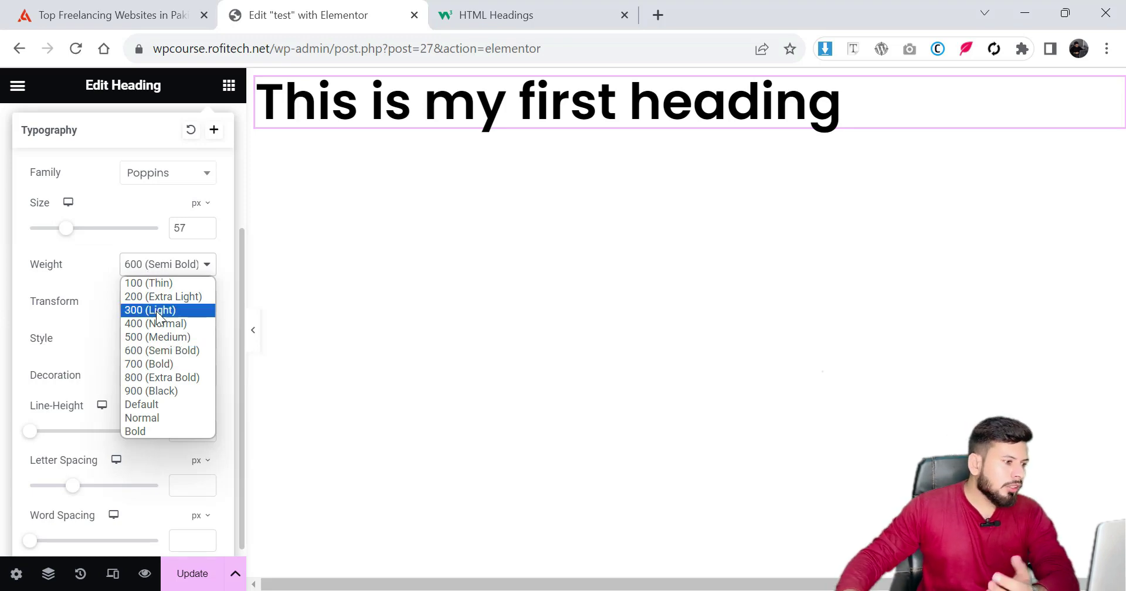
{"action": "key", "text": "Return"}
Step: Try the font weights 400 (Normal), 900 (Black) and 500 (Medium) on the heading, then set it to 600 (Semi Bold)
{"action": "left_click", "coordinate": [154, 270]}
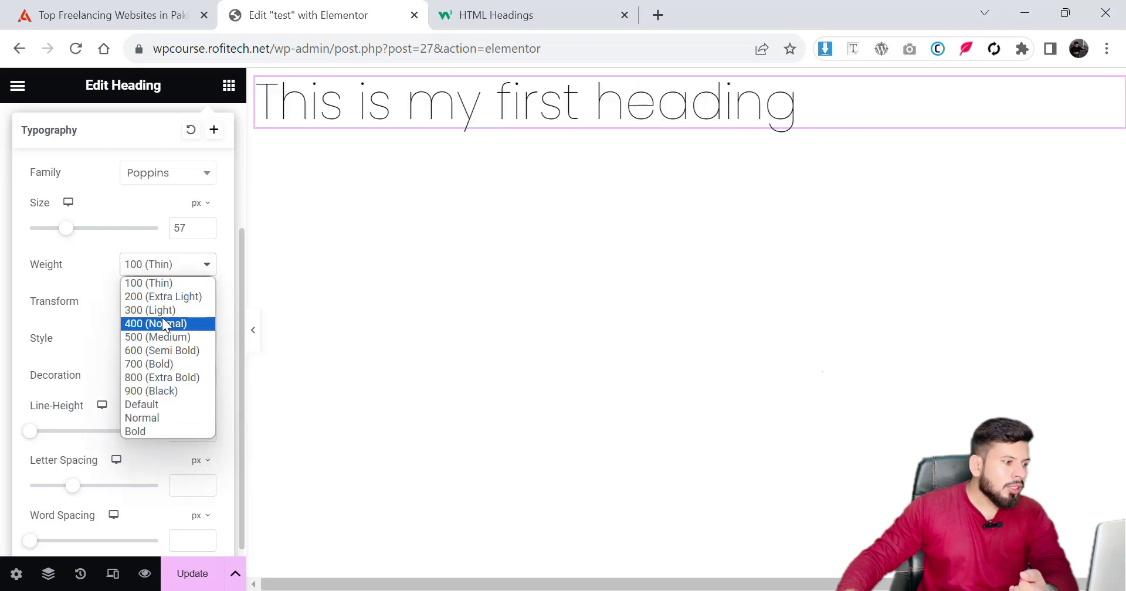
{"action": "left_click", "coordinate": [161, 320]}
{"action": "left_click", "coordinate": [161, 271]}
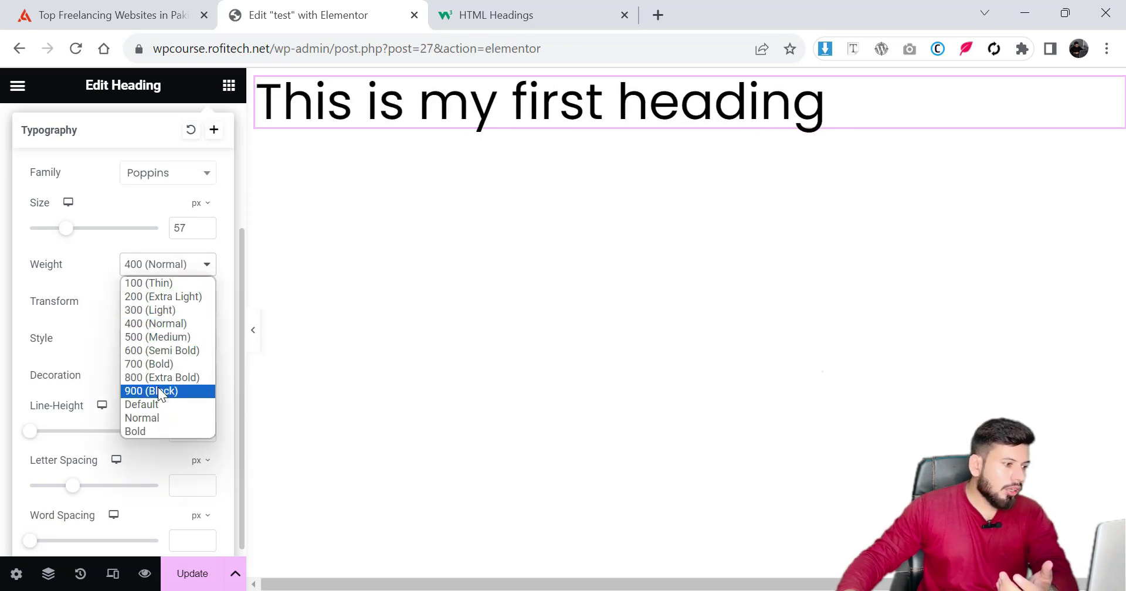
{"action": "left_click", "coordinate": [157, 391]}
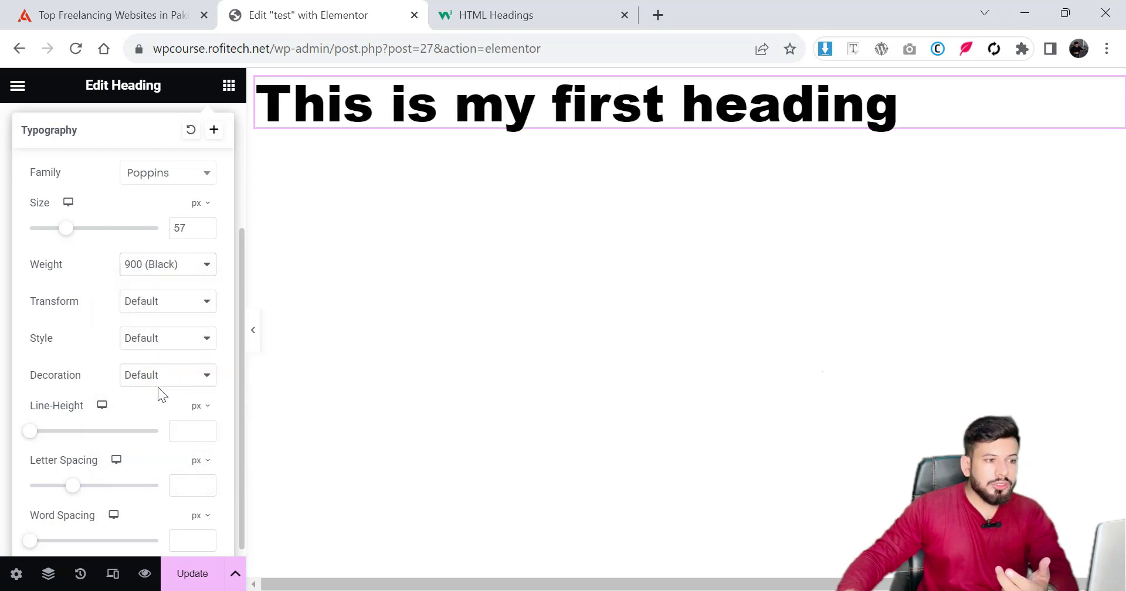
{"action": "left_click", "coordinate": [147, 271]}
{"action": "left_click", "coordinate": [162, 336]}
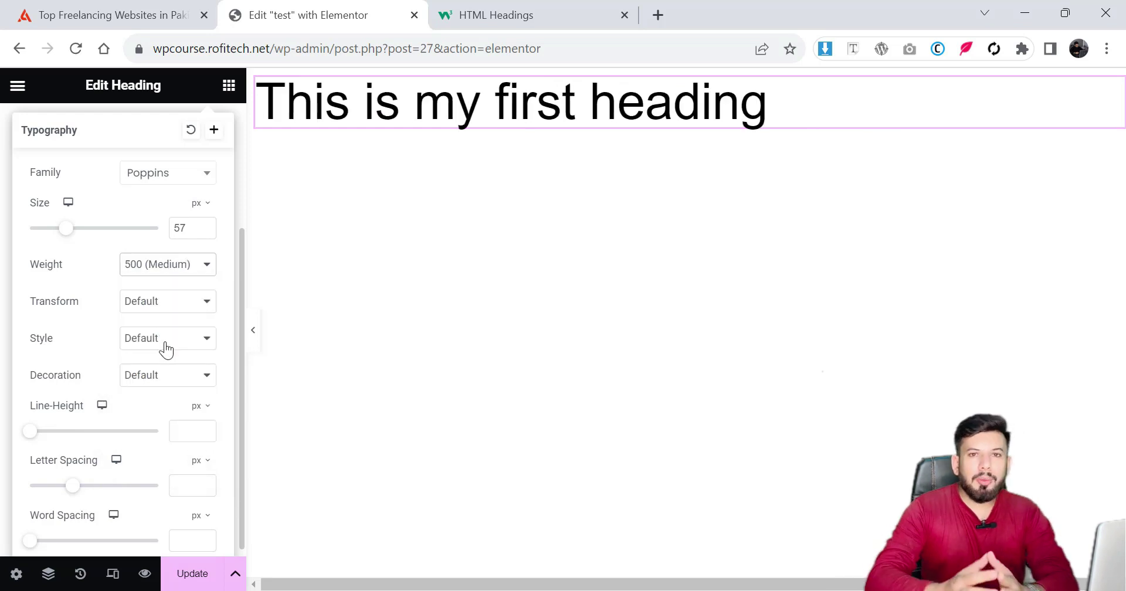
{"action": "left_click", "coordinate": [150, 267]}
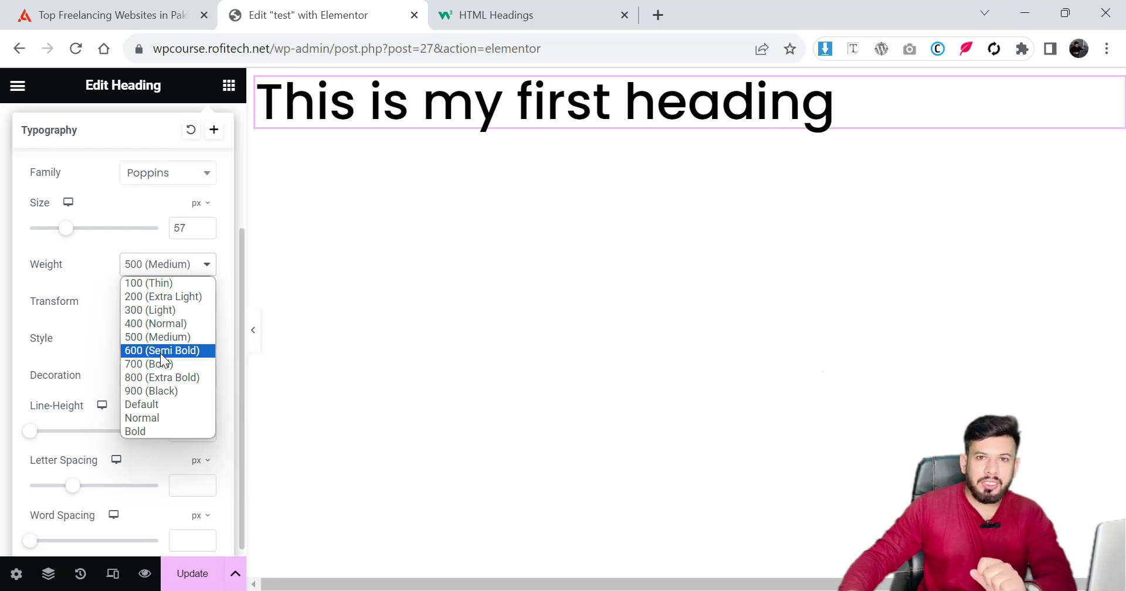
{"action": "left_click", "coordinate": [160, 351]}
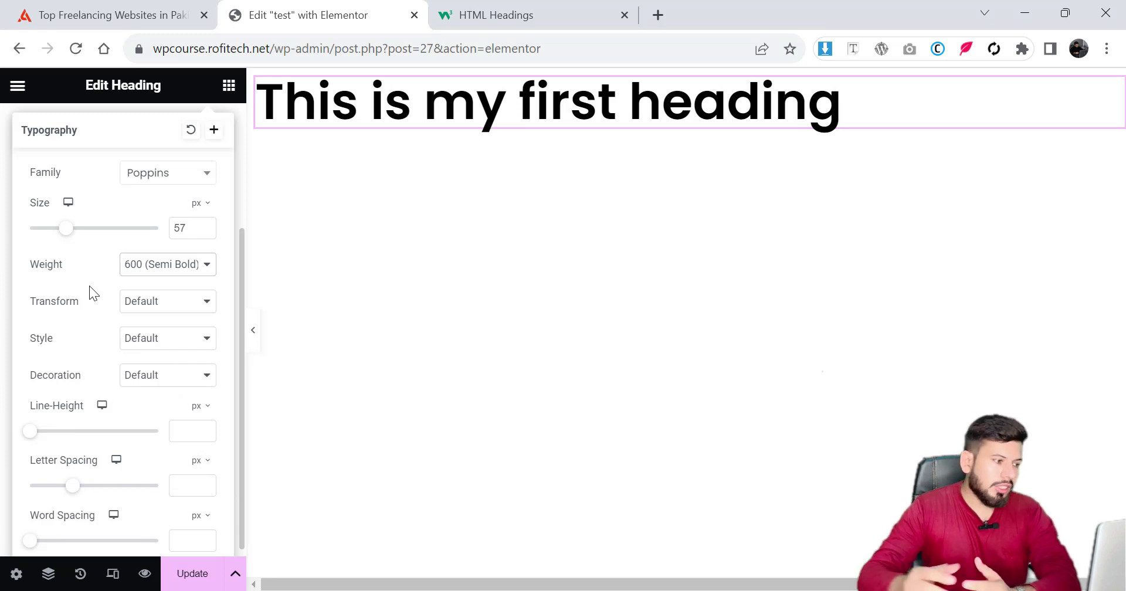
Step: Try the Uppercase and Lowercase text transforms on the heading, then set the transform to Capitalize
{"action": "left_click_drag", "start_coordinate": [70, 303], "coordinate": [46, 301]}
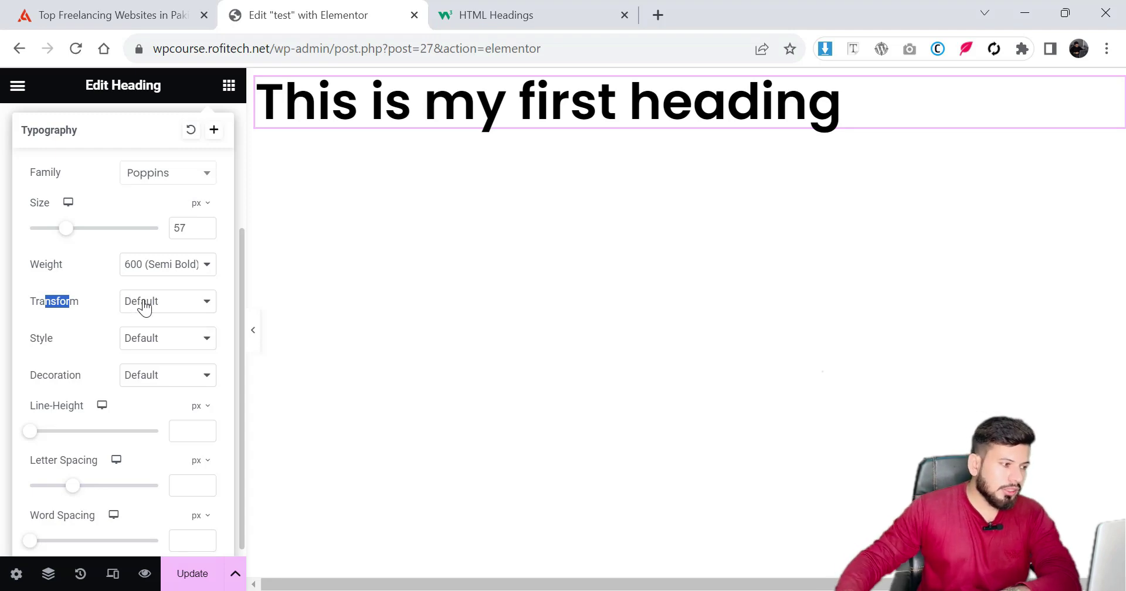
{"action": "left_click", "coordinate": [132, 301]}
{"action": "left_click", "coordinate": [164, 338]}
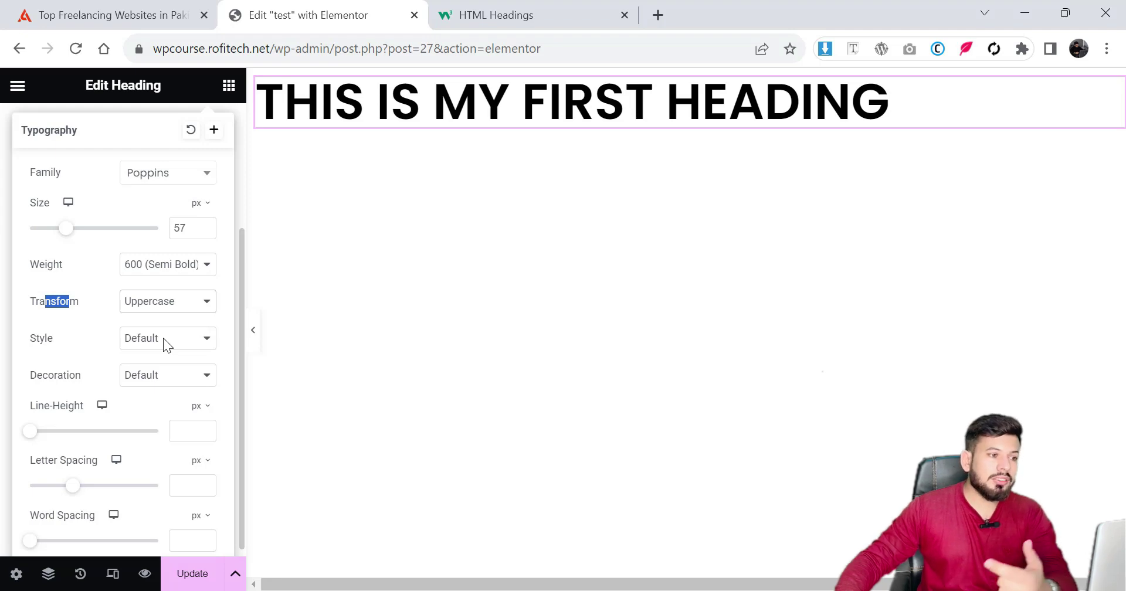
{"action": "left_click", "coordinate": [173, 301]}
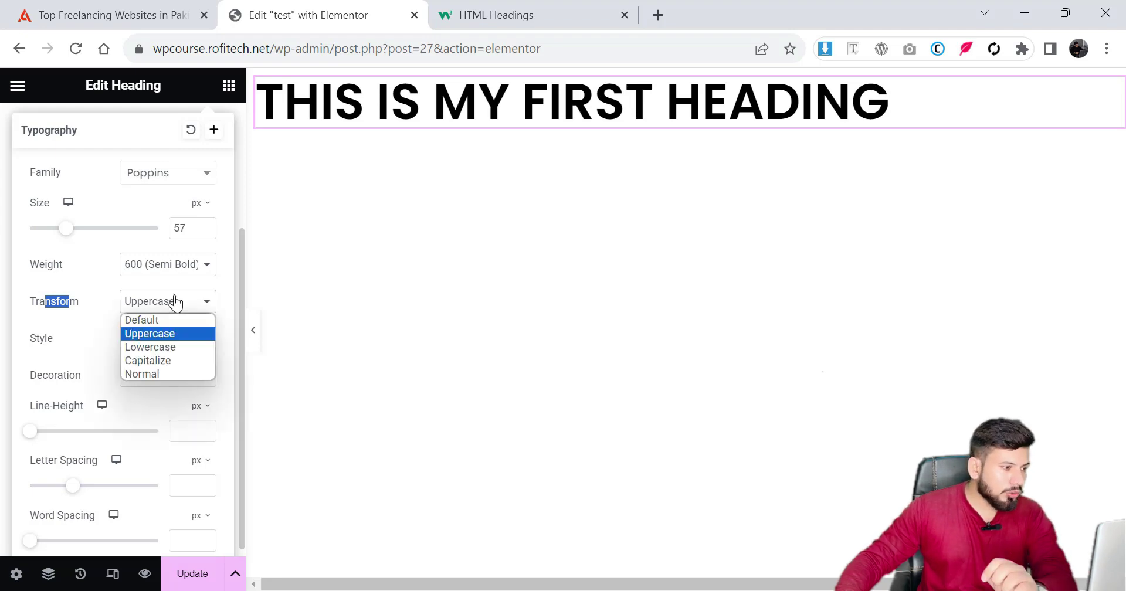
{"action": "left_click", "coordinate": [174, 347]}
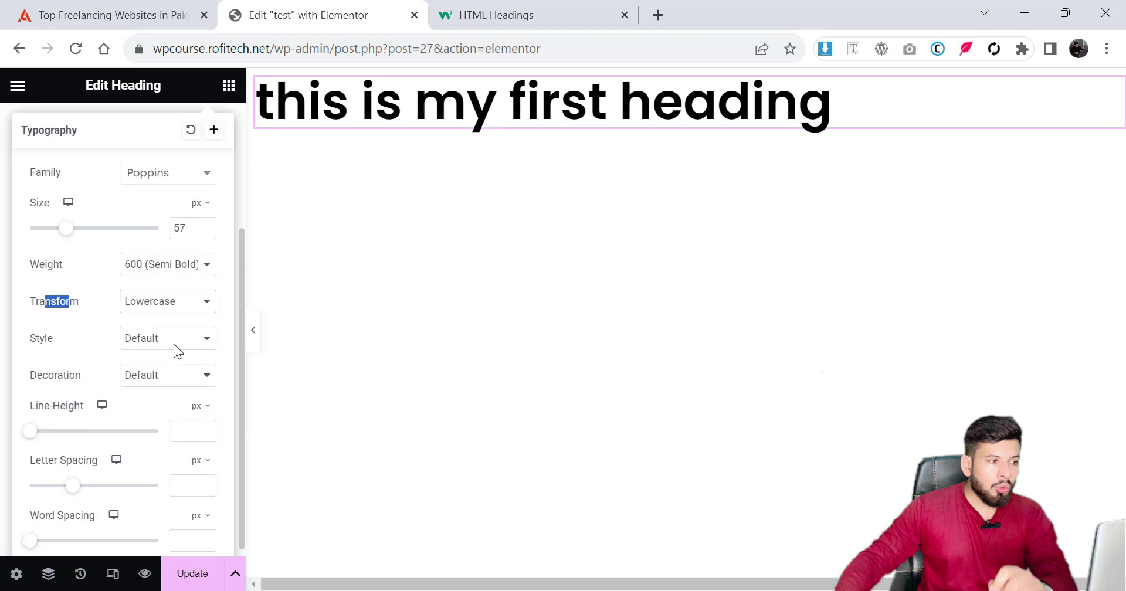
{"action": "left_click", "coordinate": [170, 304]}
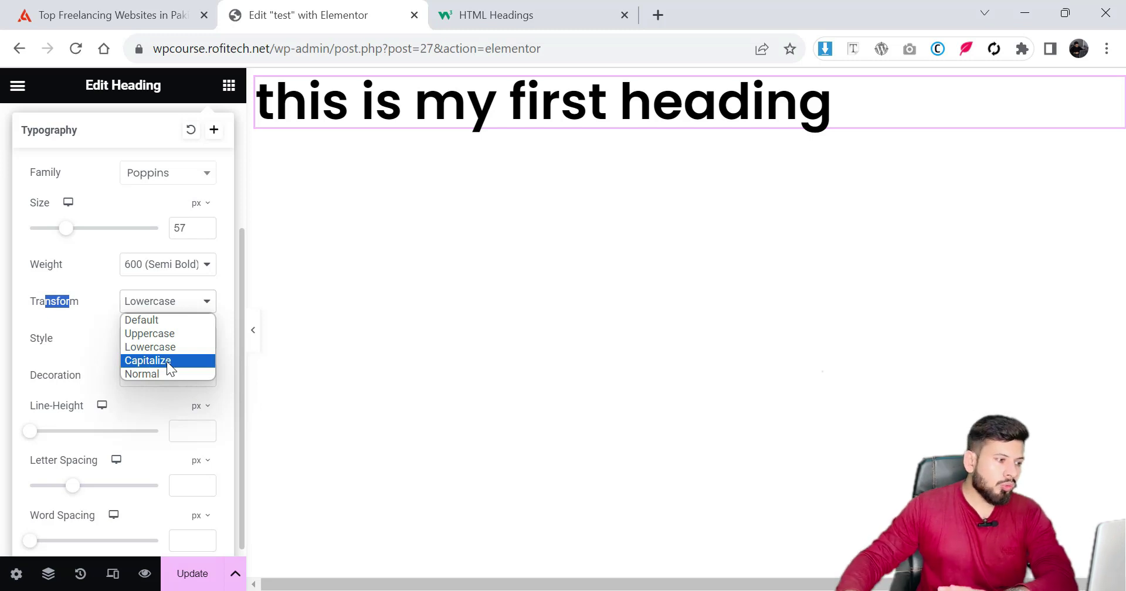
{"action": "left_click", "coordinate": [166, 361]}
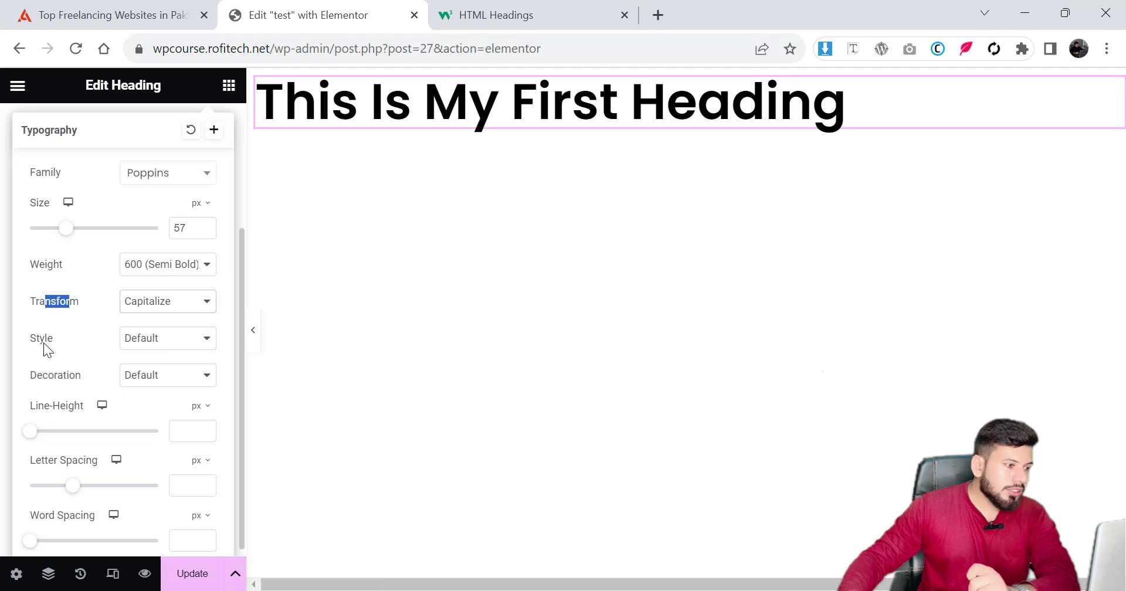
Step: Set the heading's font style to Italic
{"action": "left_click_drag", "start_coordinate": [44, 340], "coordinate": [55, 340]}
{"action": "left_click", "coordinate": [146, 339]}
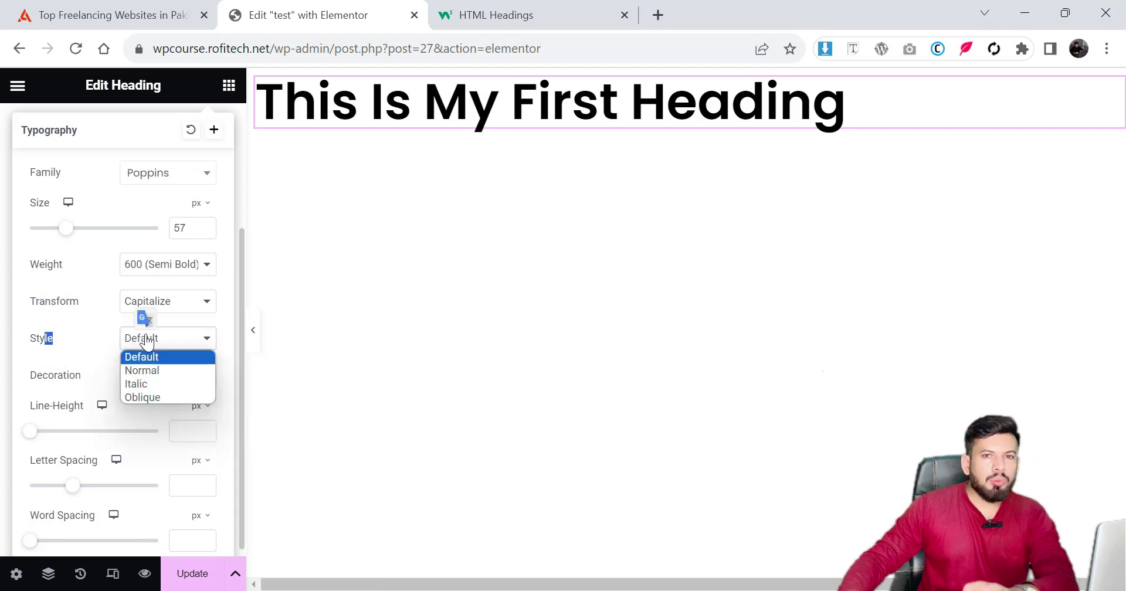
{"action": "left_click", "coordinate": [142, 384]}
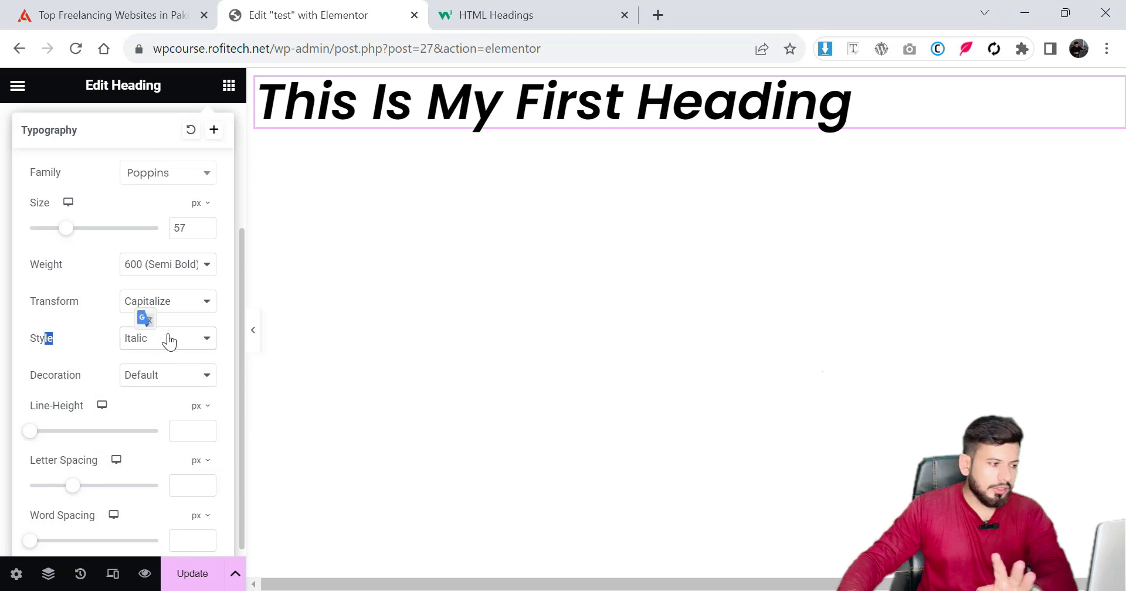
Step: Try the Underline and Overline decorations on the heading, then set the decoration to Line Through
{"action": "left_click_drag", "start_coordinate": [38, 378], "coordinate": [79, 379]}
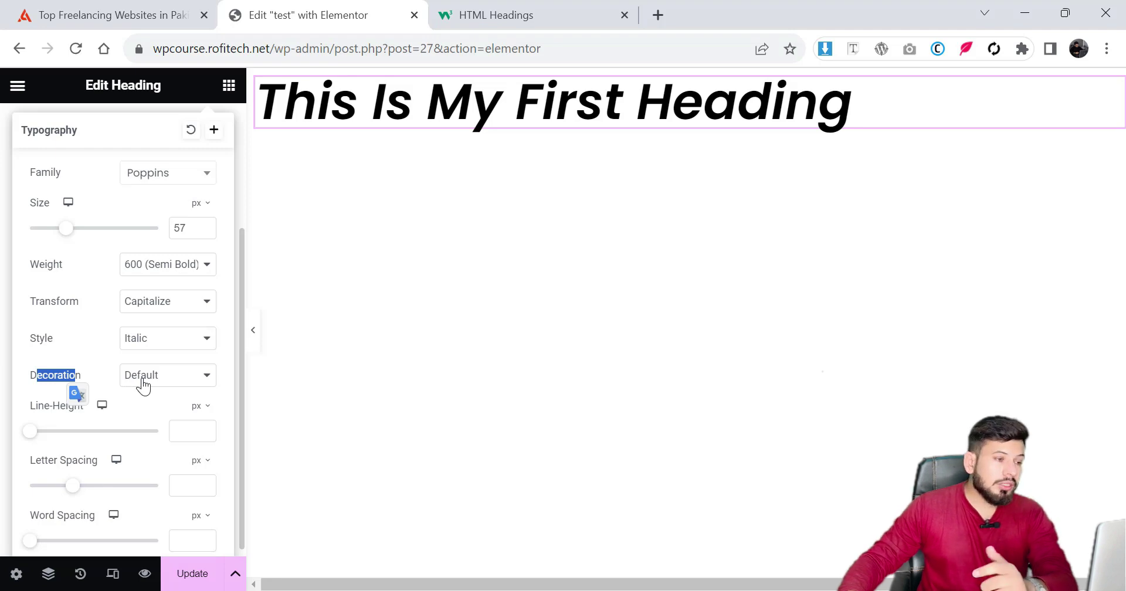
{"action": "left_click", "coordinate": [143, 385]}
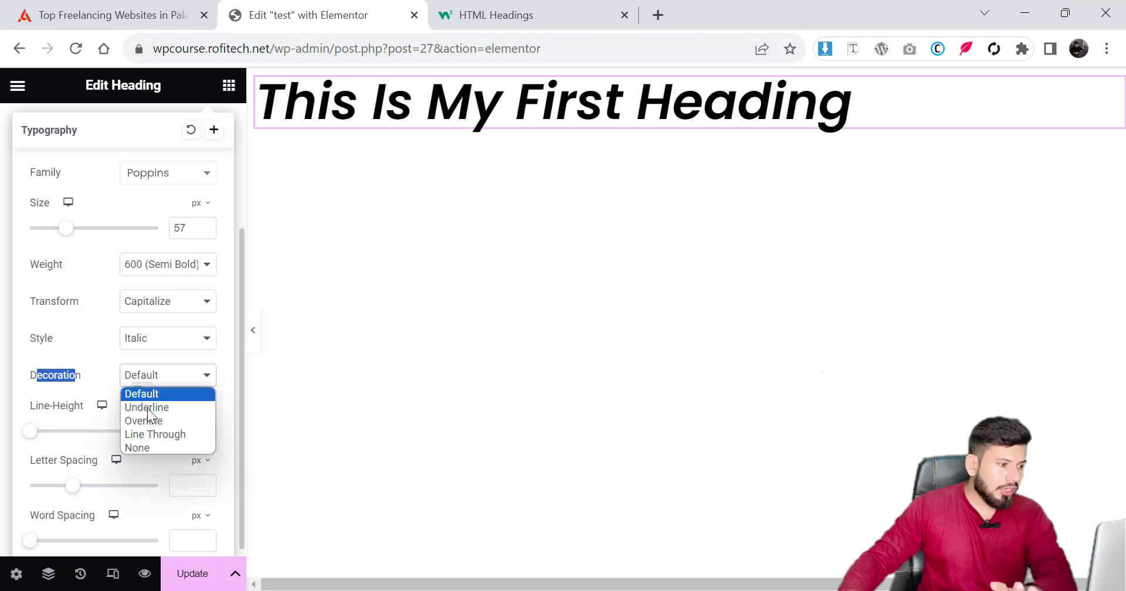
{"action": "left_click", "coordinate": [152, 406]}
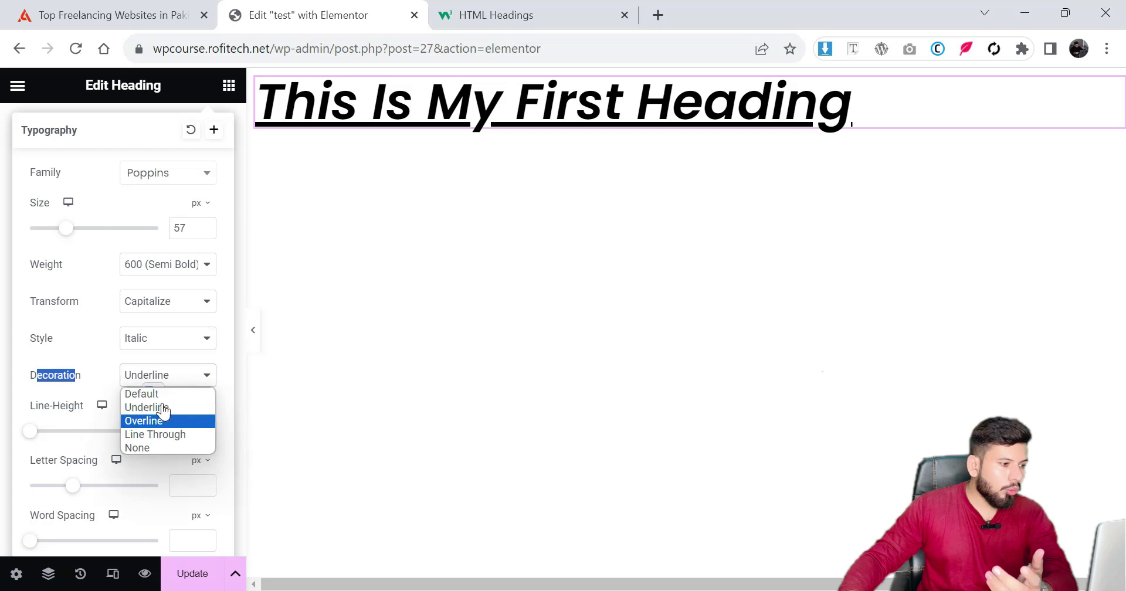
{"action": "left_click", "coordinate": [159, 421]}
{"action": "left_click", "coordinate": [166, 378]}
{"action": "left_click", "coordinate": [158, 435]}
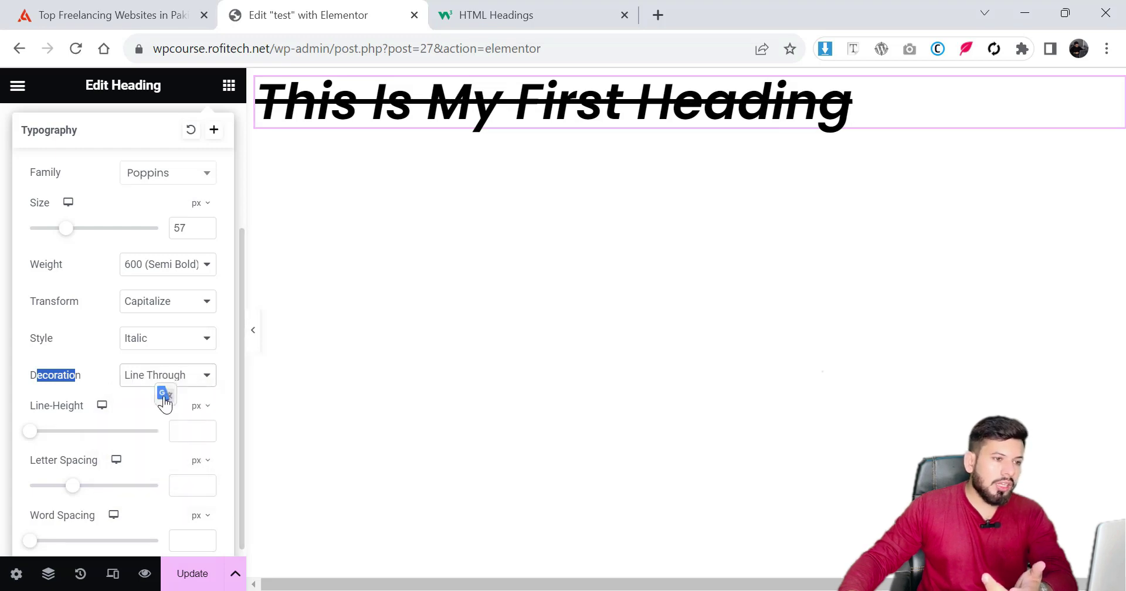
Step: Set the heading's text decoration back to Default
{"action": "left_click", "coordinate": [159, 376]}
{"action": "left_click", "coordinate": [154, 395]}
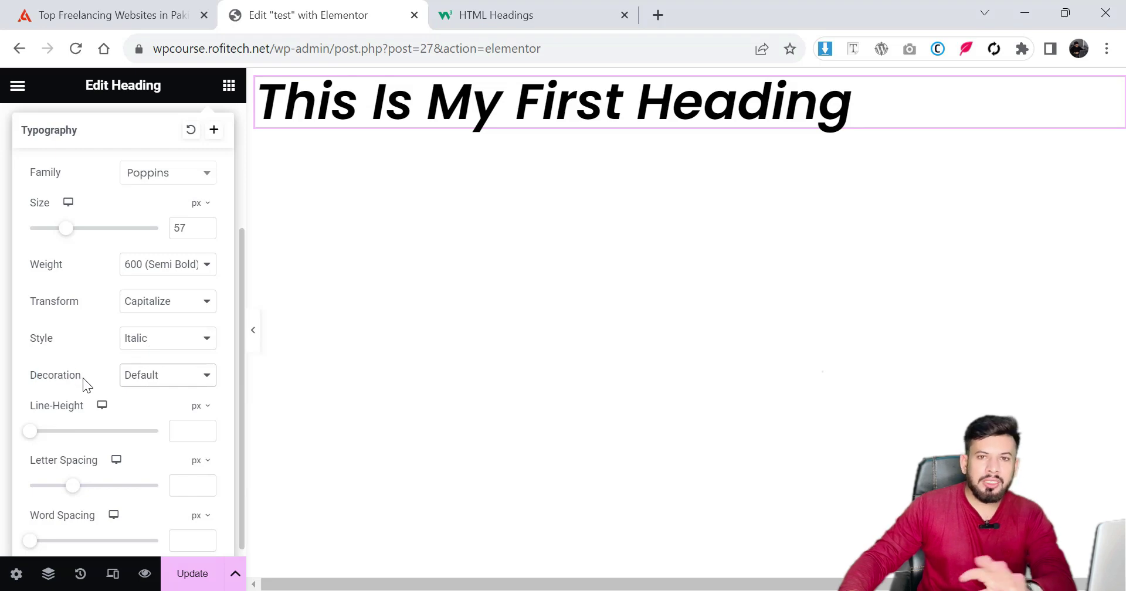
Step: Try out the line height and letter spacing settings on the heading, leaving both values empty
{"action": "scroll", "coordinate": [83, 378], "scroll_direction": "down", "scroll_amount": 1}
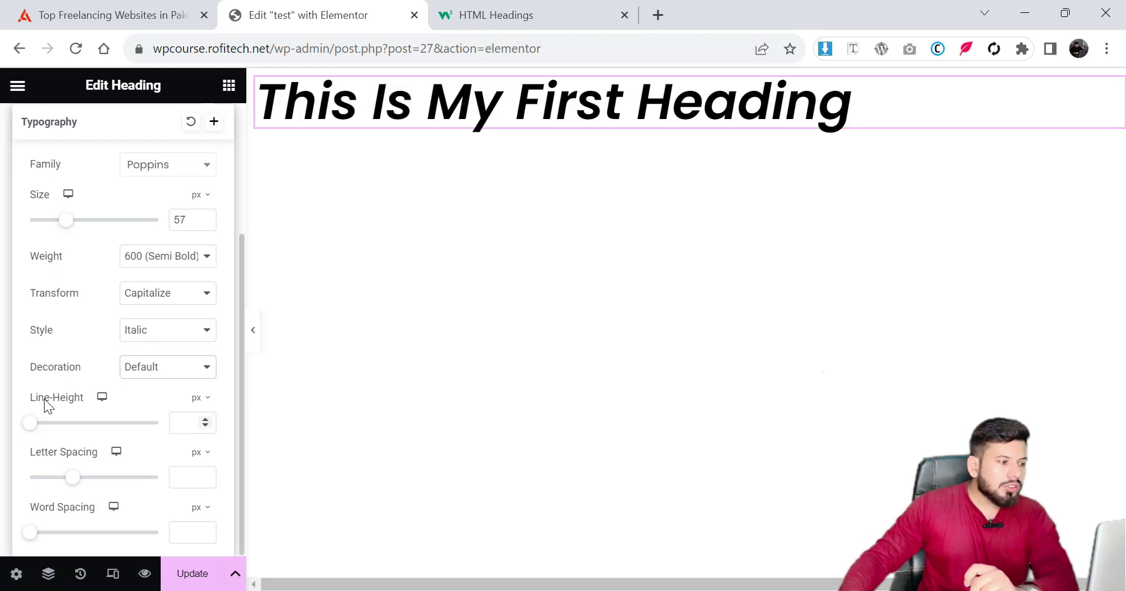
{"action": "left_click_drag", "start_coordinate": [44, 398], "coordinate": [75, 398]}
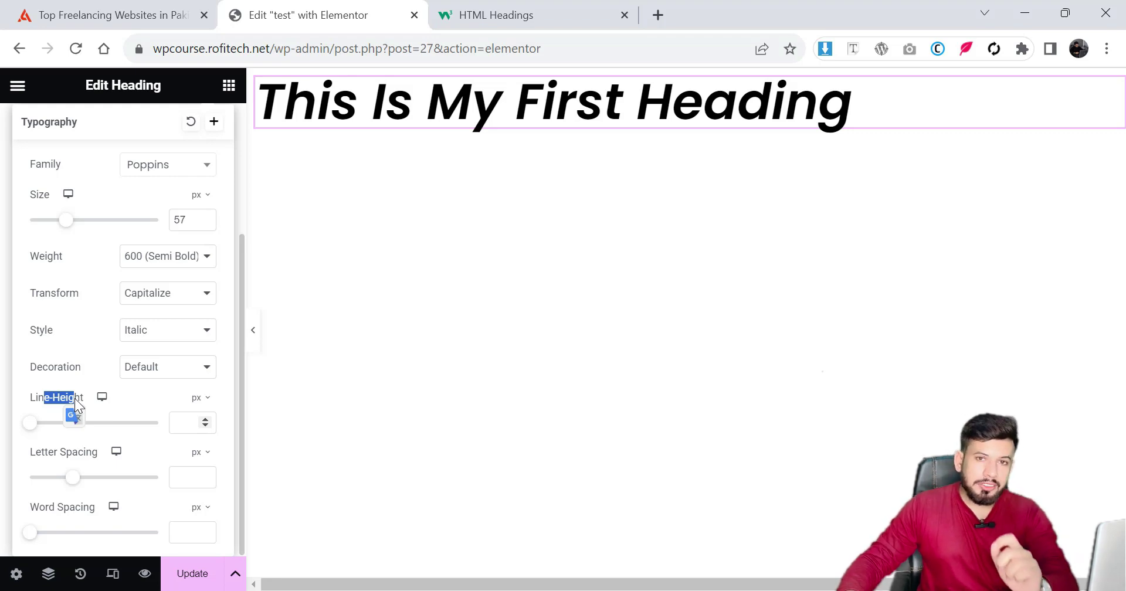
{"action": "key", "text": "Tab"}
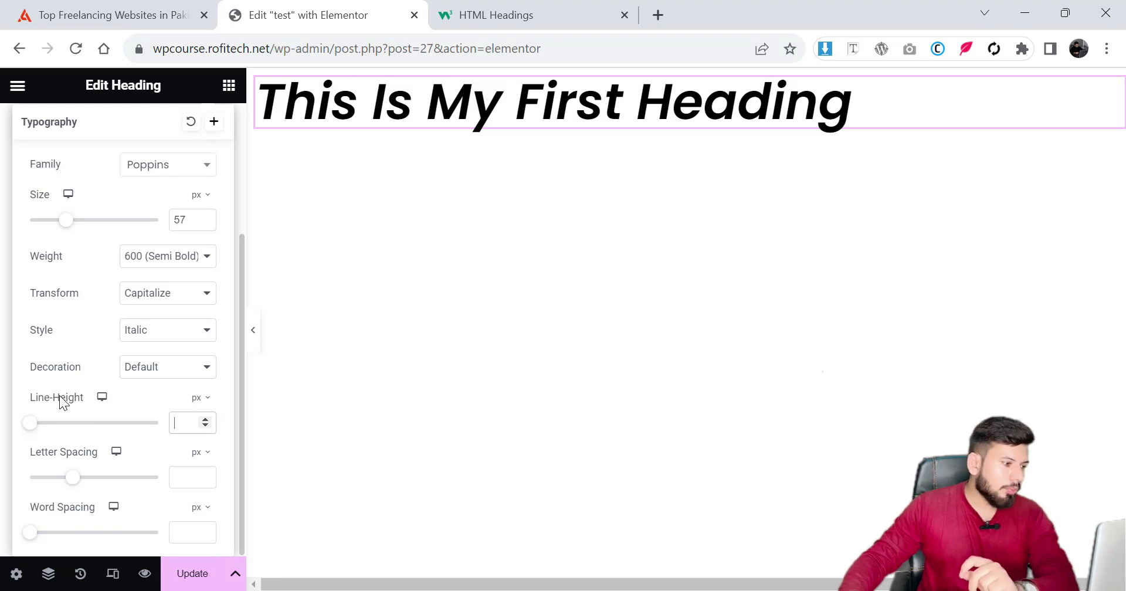
{"action": "left_click_drag", "start_coordinate": [34, 453], "coordinate": [88, 458]}
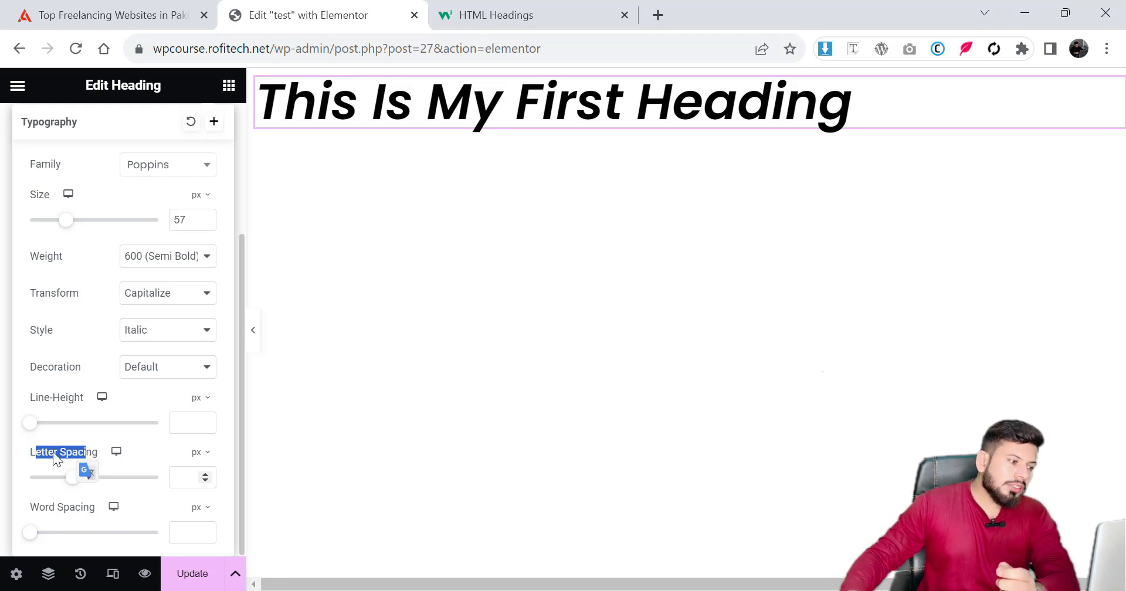
{"action": "left_click", "coordinate": [66, 457]}
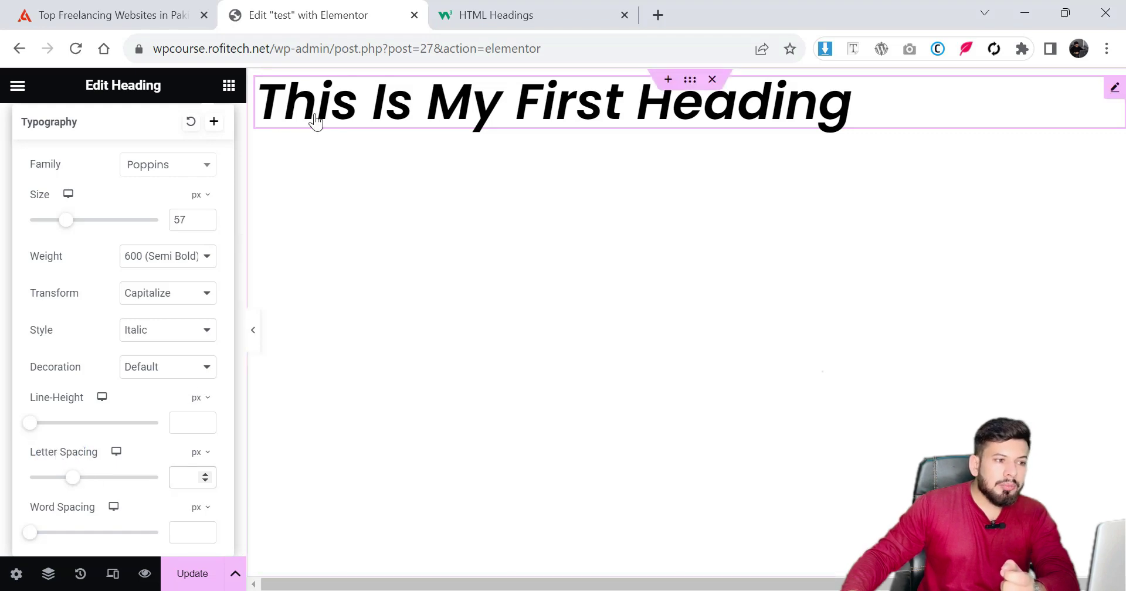
{"action": "left_click_drag", "start_coordinate": [72, 477], "coordinate": [169, 479]}
{"action": "key", "text": "BackSpace"}
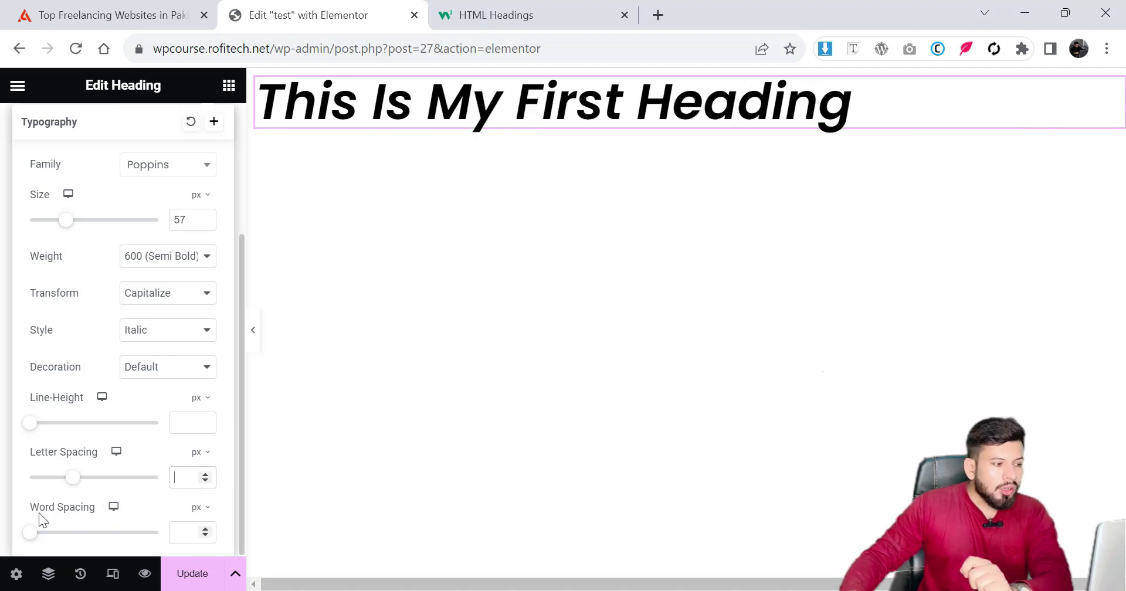
Step: Try a word spacing of 55 px on the heading, then clear it and close the typography settings
{"action": "left_click_drag", "start_coordinate": [38, 512], "coordinate": [76, 511]}
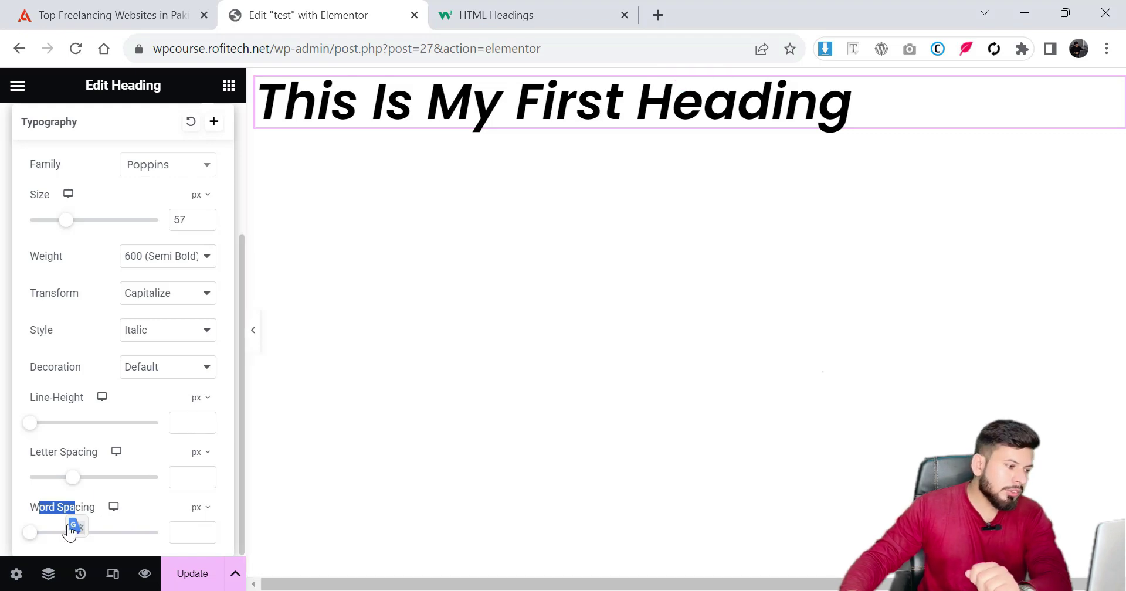
{"action": "left_click_drag", "start_coordinate": [27, 536], "coordinate": [98, 534]}
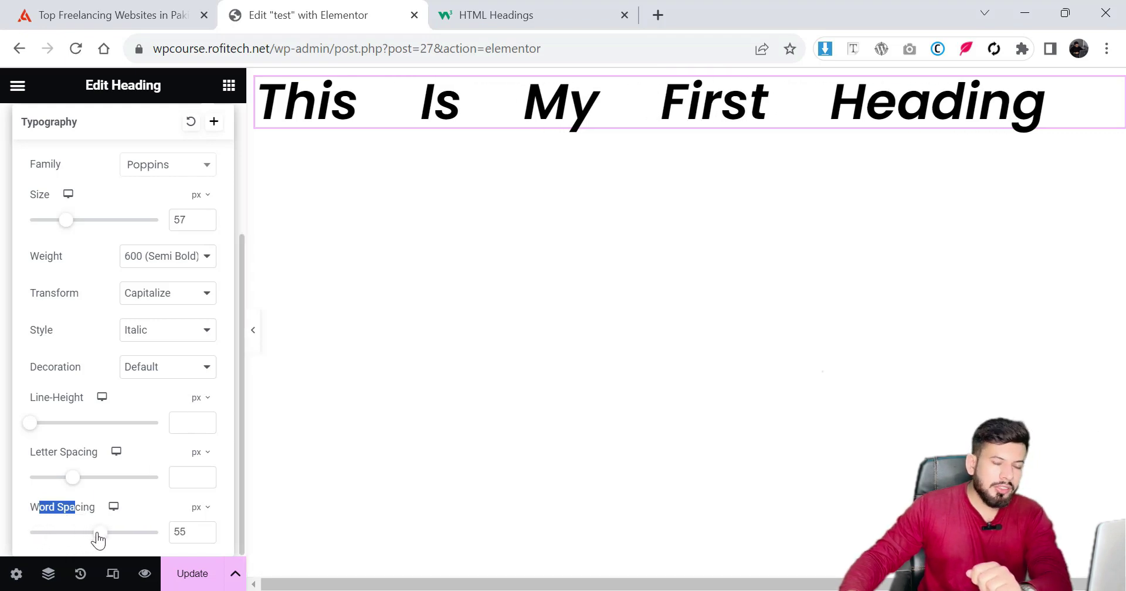
{"action": "double_click", "coordinate": [171, 532]}
{"action": "key", "text": "BackSpace"}
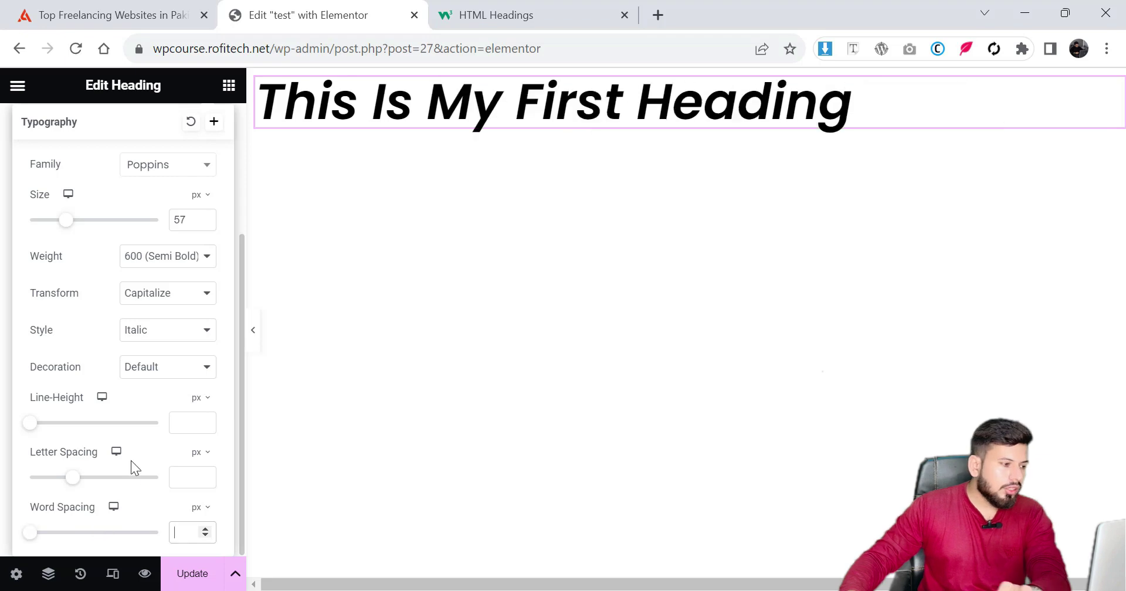
{"action": "left_click", "coordinate": [2, 418]}
{"action": "scroll", "coordinate": [32, 402], "scroll_direction": "up", "scroll_amount": 3}
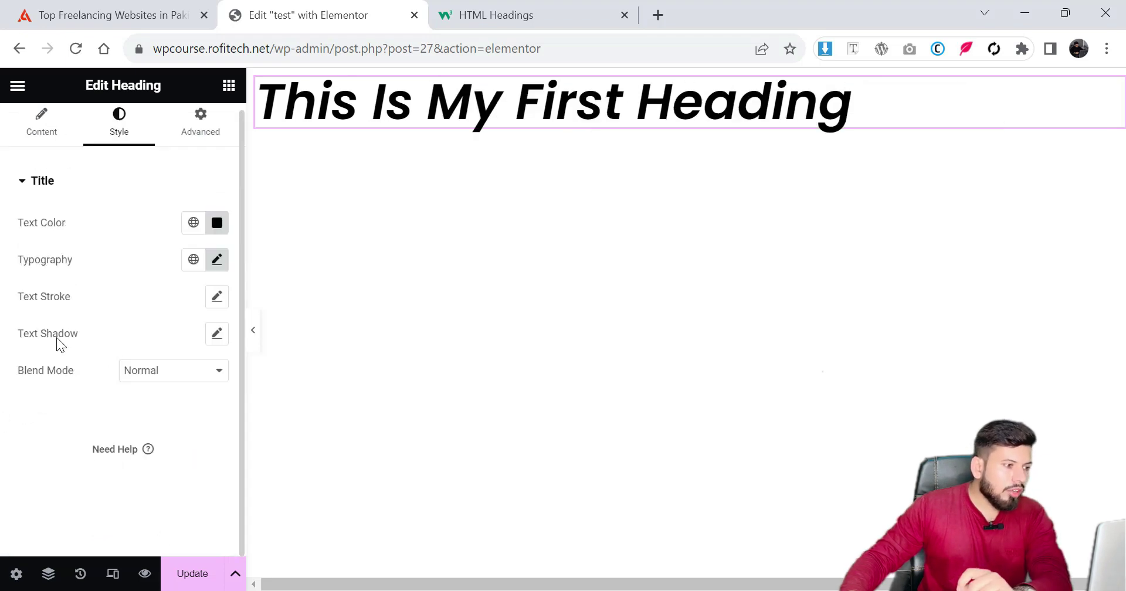
Step: Try a 2 px red (#FE0909) text stroke on the heading, then clear the stroke width
{"action": "left_click", "coordinate": [216, 297]}
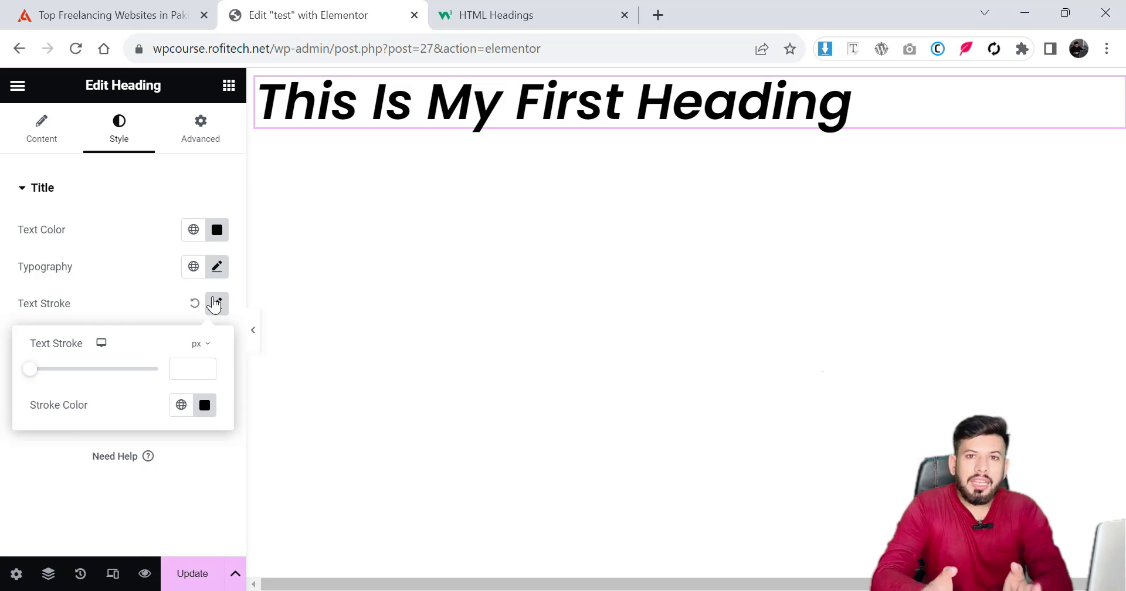
{"action": "left_click", "coordinate": [206, 406]}
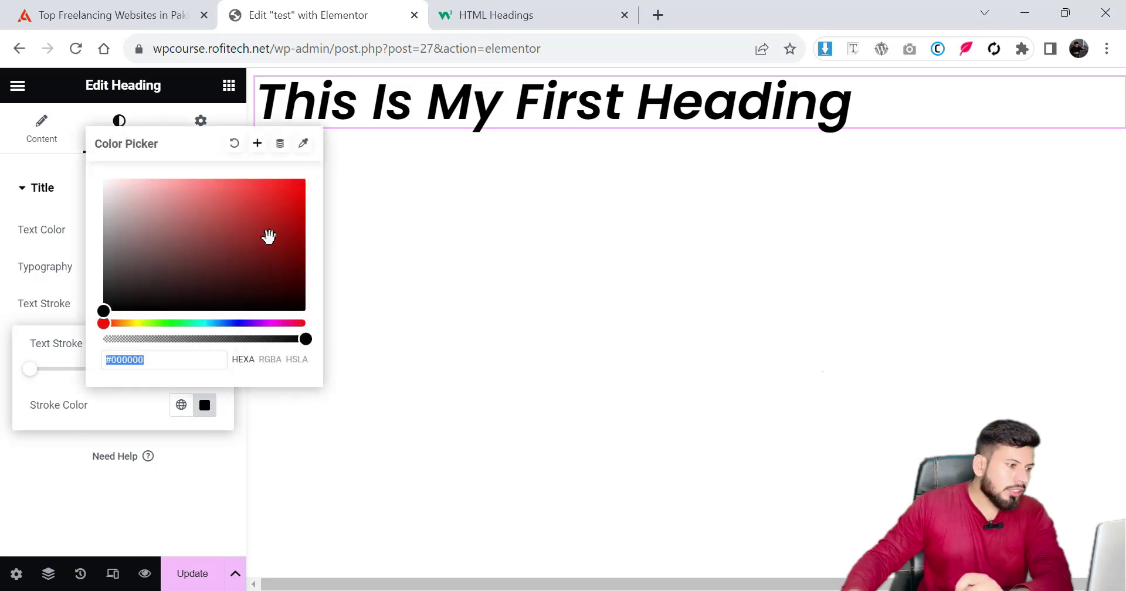
{"action": "left_click", "coordinate": [281, 204]}
{"action": "left_click_drag", "start_coordinate": [285, 187], "coordinate": [301, 179]}
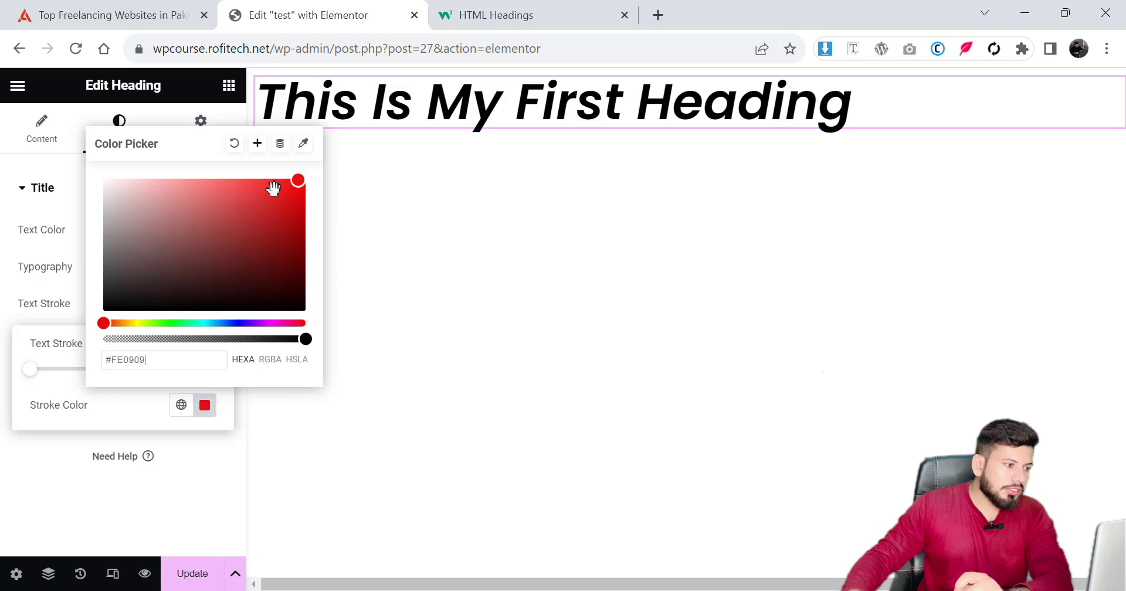
{"action": "left_click", "coordinate": [41, 373]}
{"action": "left_click_drag", "start_coordinate": [41, 372], "coordinate": [58, 374]}
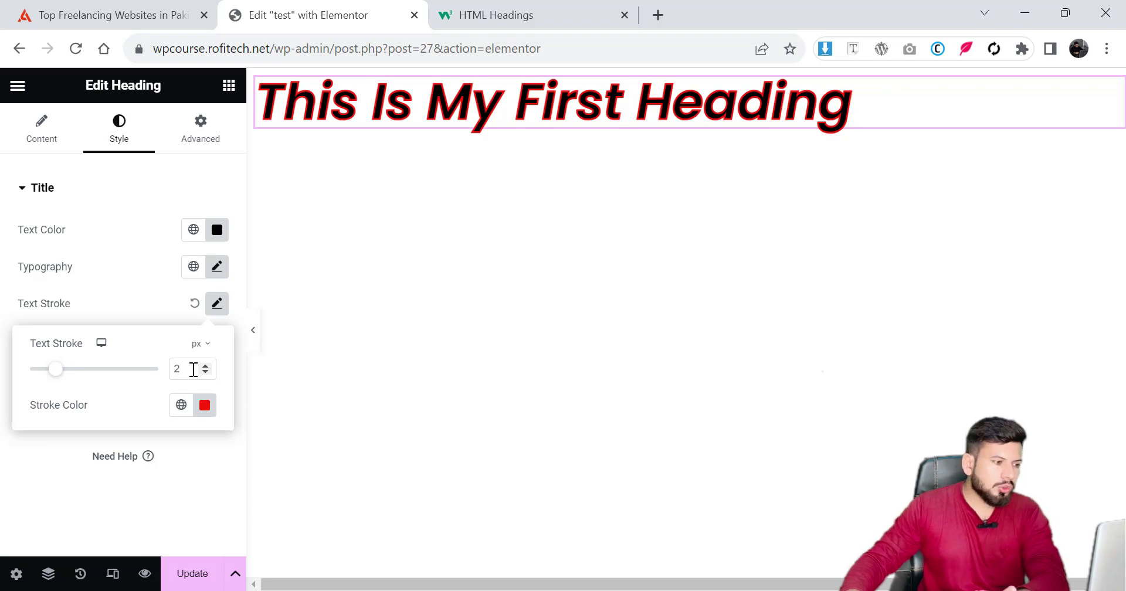
{"action": "left_click_drag", "start_coordinate": [193, 369], "coordinate": [175, 374]}
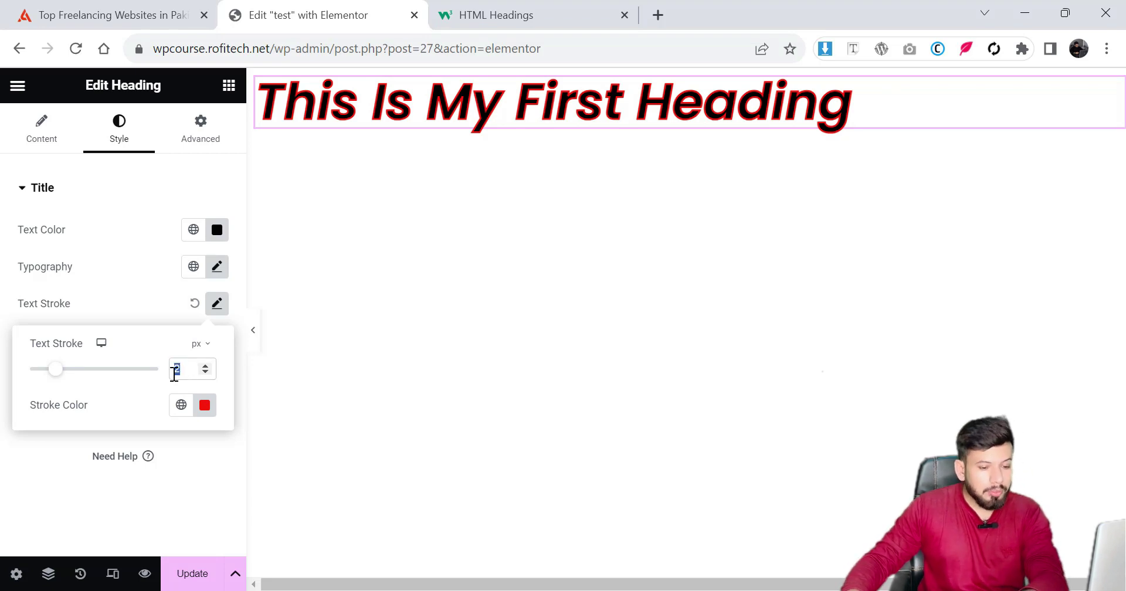
{"action": "key", "text": "BackSpace"}
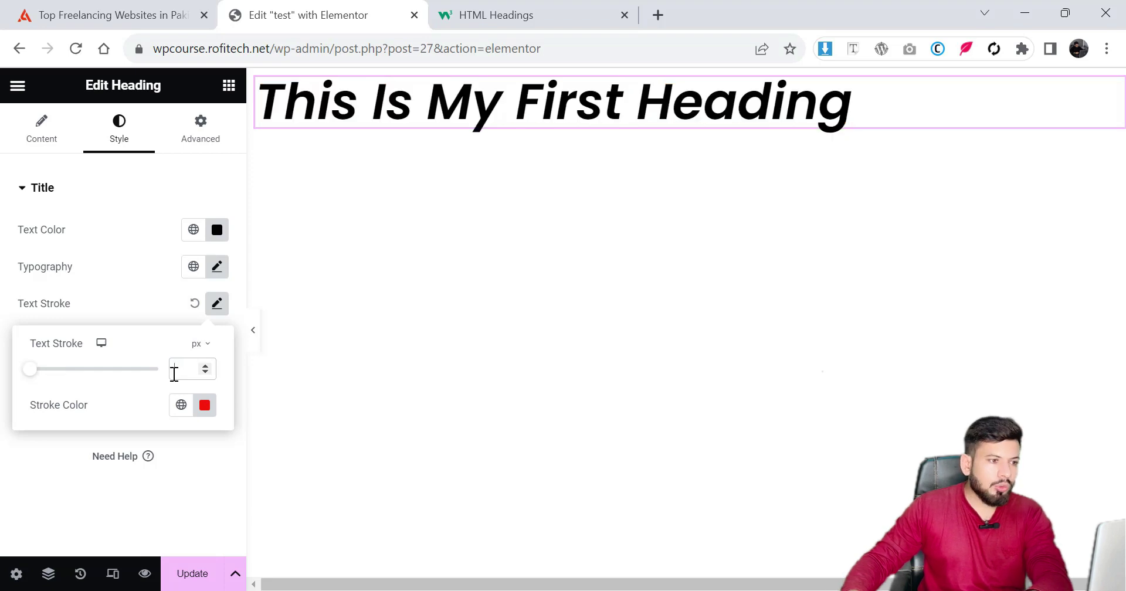
{"action": "left_click", "coordinate": [157, 298]}
Step: Try a text shadow with blur 10 on the heading, then reset both the shadow and the text stroke to default
{"action": "left_click_drag", "start_coordinate": [24, 345], "coordinate": [71, 345]}
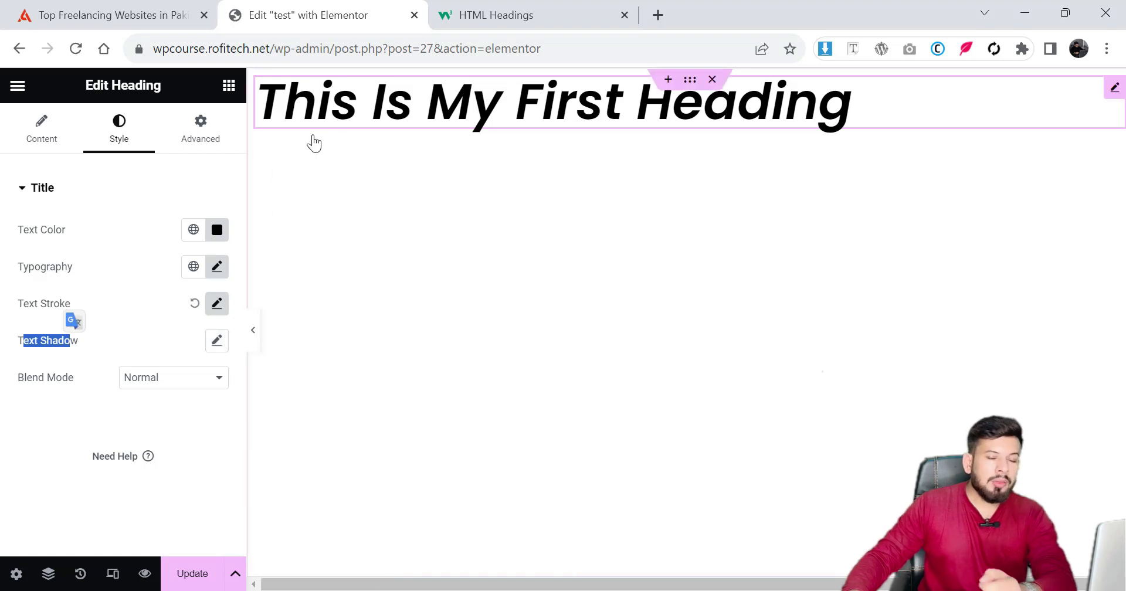
{"action": "left_click", "coordinate": [217, 342]}
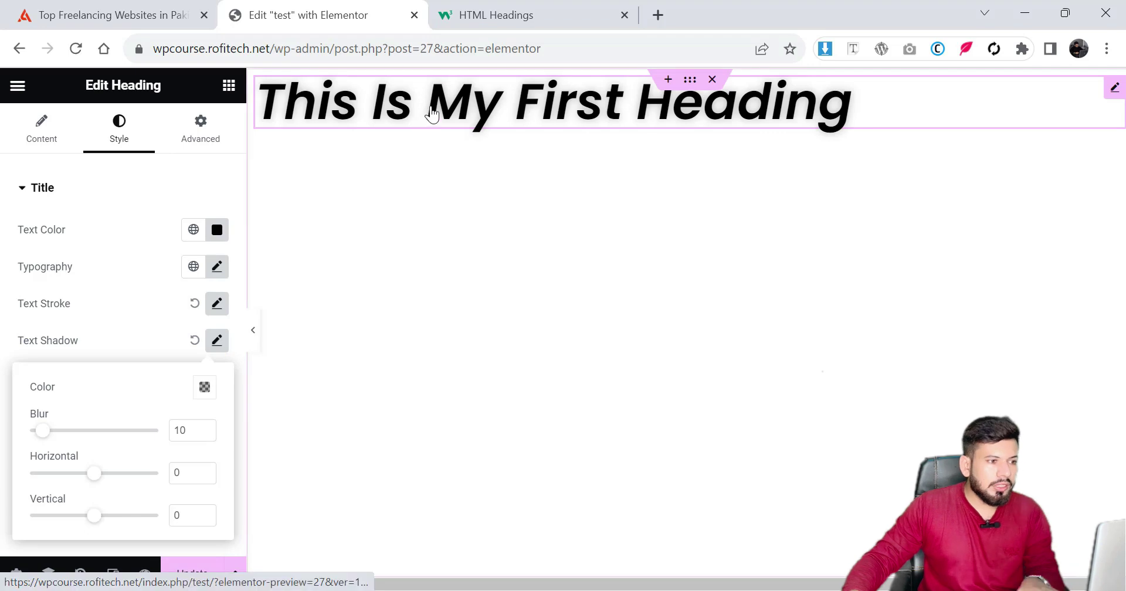
{"action": "scroll", "coordinate": [432, 113], "scroll_direction": "up", "scroll_amount": 6, "text": "ctrl"}
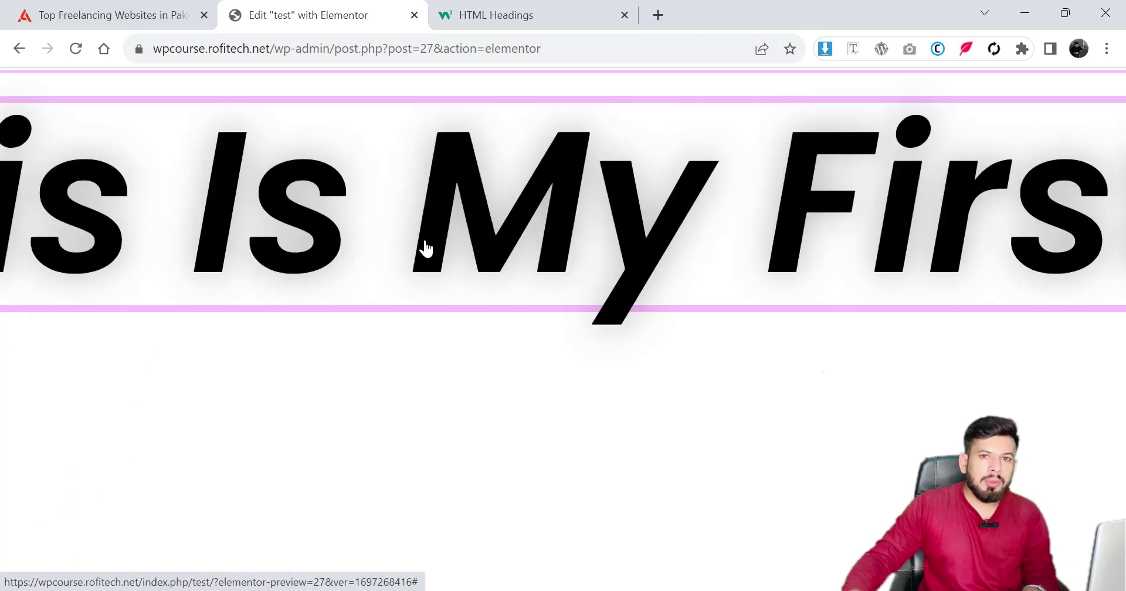
{"action": "scroll", "coordinate": [423, 246], "scroll_direction": "down", "scroll_amount": 6, "text": "ctrl"}
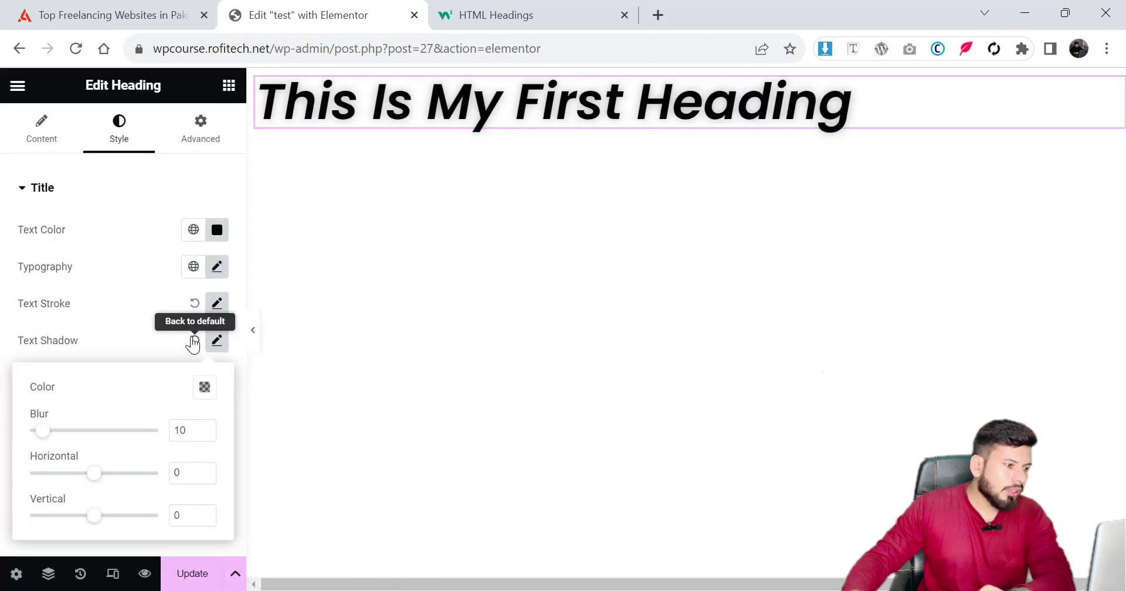
{"action": "left_click", "coordinate": [195, 340]}
{"action": "left_click", "coordinate": [195, 304]}
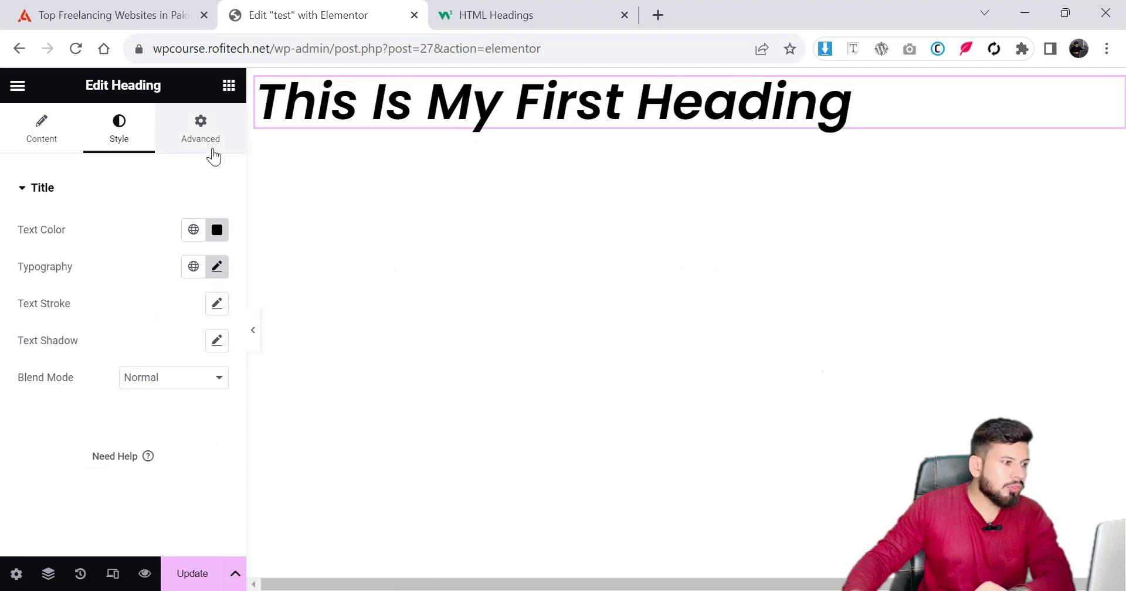
Step: Try a 10 px margin on all sides of the heading in its advanced layout settings, then clear it
{"action": "left_click", "coordinate": [214, 152]}
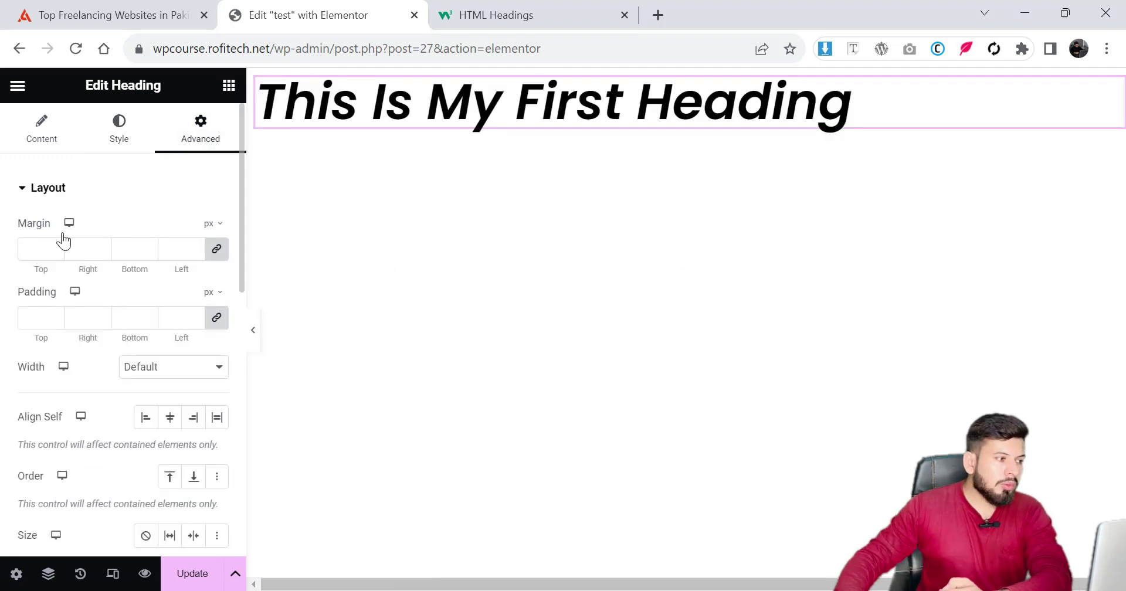
{"action": "left_click_drag", "start_coordinate": [44, 291], "coordinate": [14, 294]}
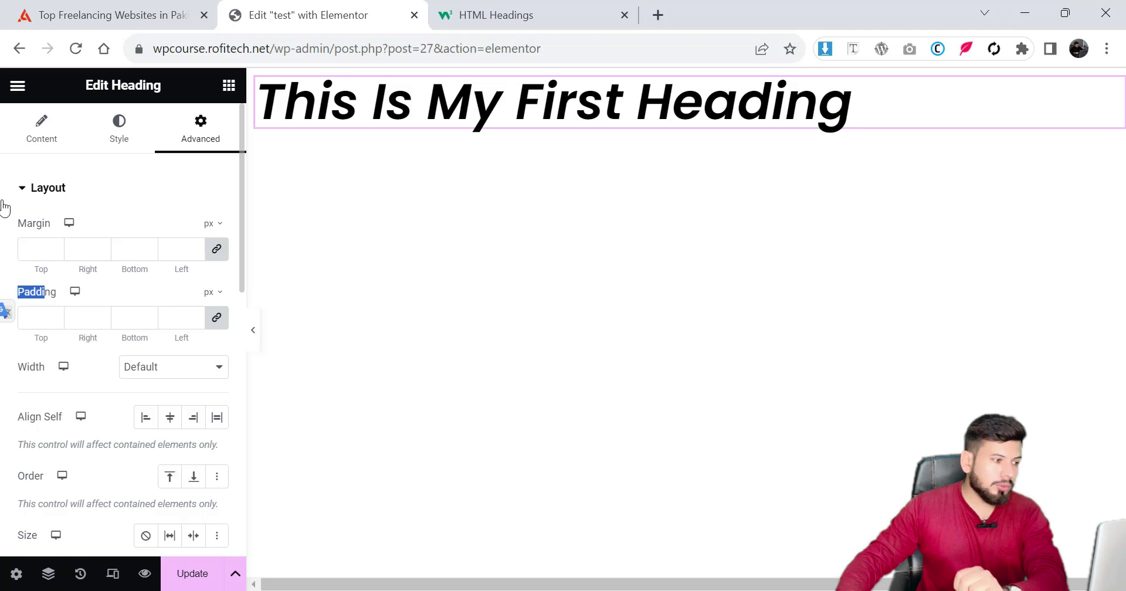
{"action": "left_click", "coordinate": [30, 249]}
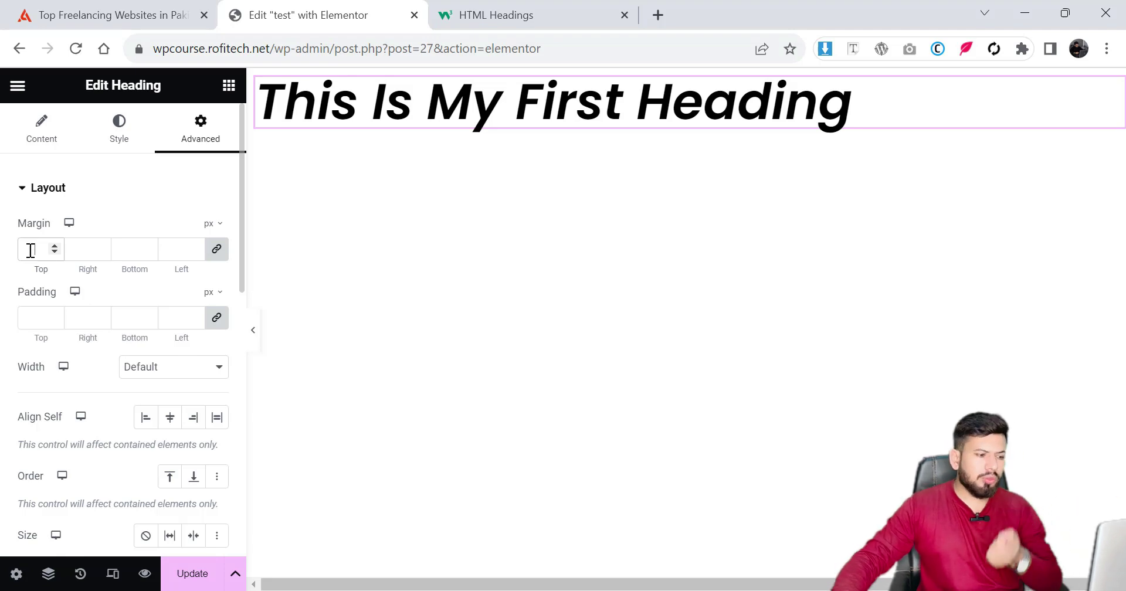
{"action": "type", "text": "16"}
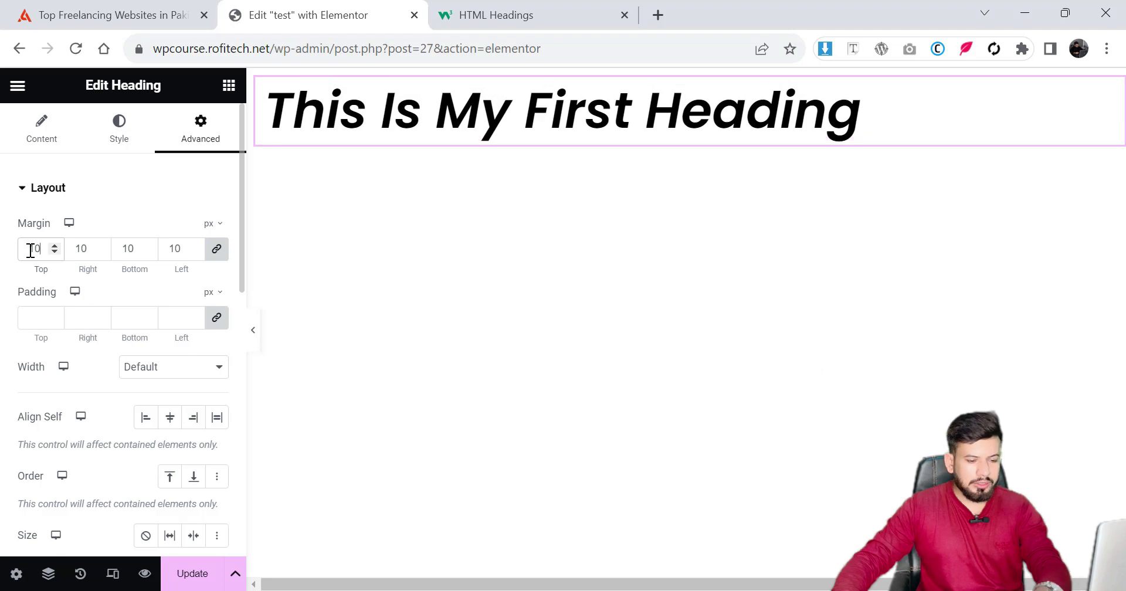
{"action": "key", "text": "BackSpace"}
{"action": "key", "text": "BackSpace"}
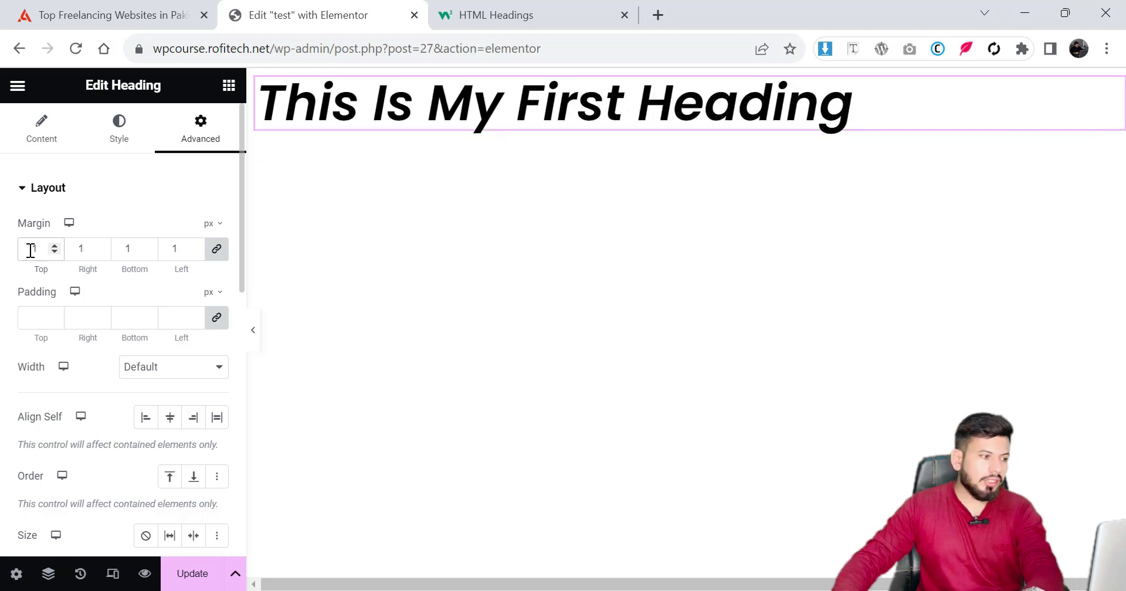
Step: Try a 14 px padding on all sides of the heading, then clear it
{"action": "left_click", "coordinate": [36, 320]}
{"action": "type", "text": "14"}
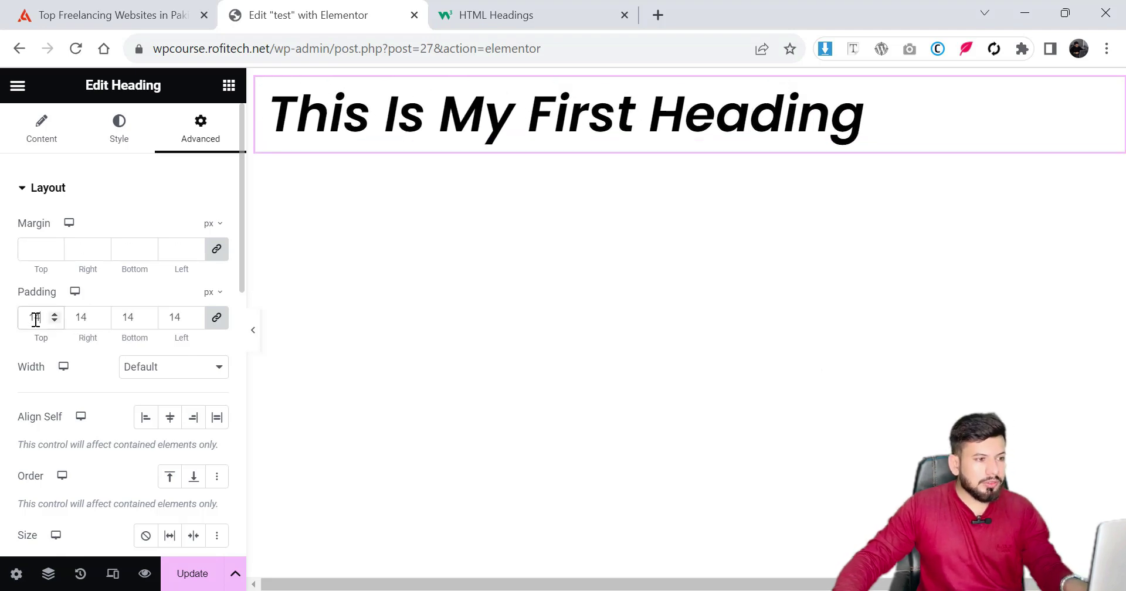
{"action": "key", "text": "BackSpace"}
{"action": "key", "text": "BackSpace"}
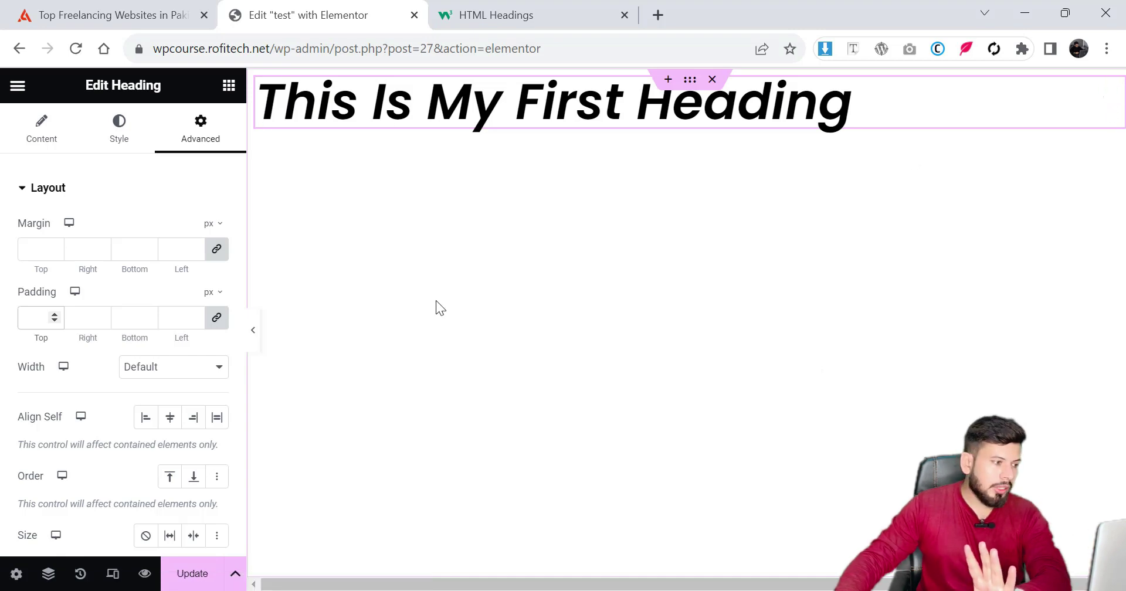
Step: Try a custom width of 78% on the heading, then set the width back to Default
{"action": "left_click", "coordinate": [153, 370]}
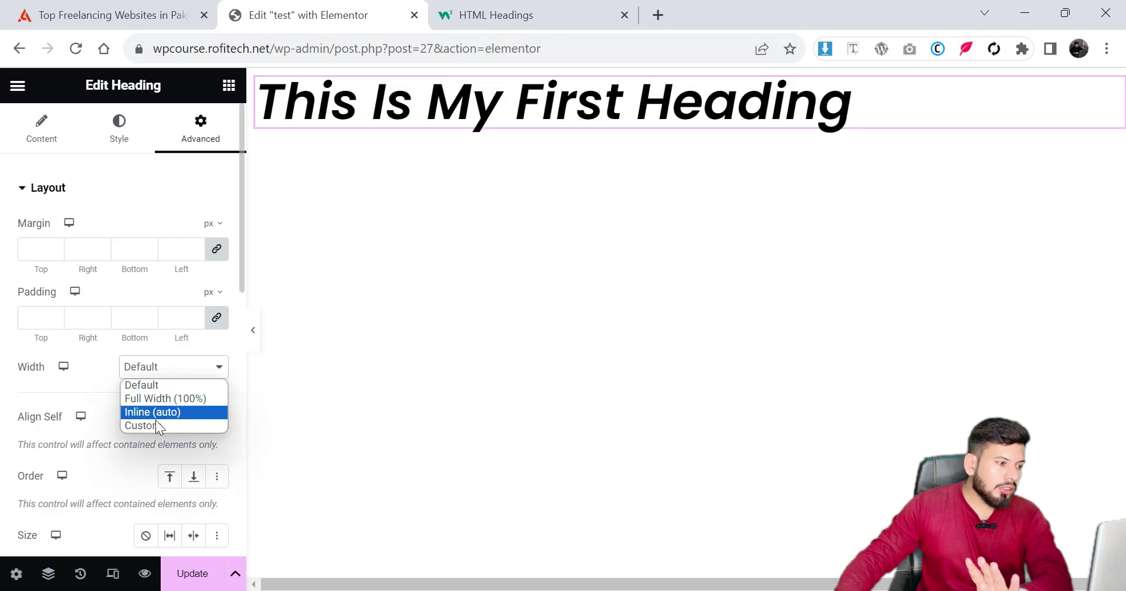
{"action": "left_click", "coordinate": [150, 425]}
{"action": "left_click_drag", "start_coordinate": [25, 431], "coordinate": [140, 431]}
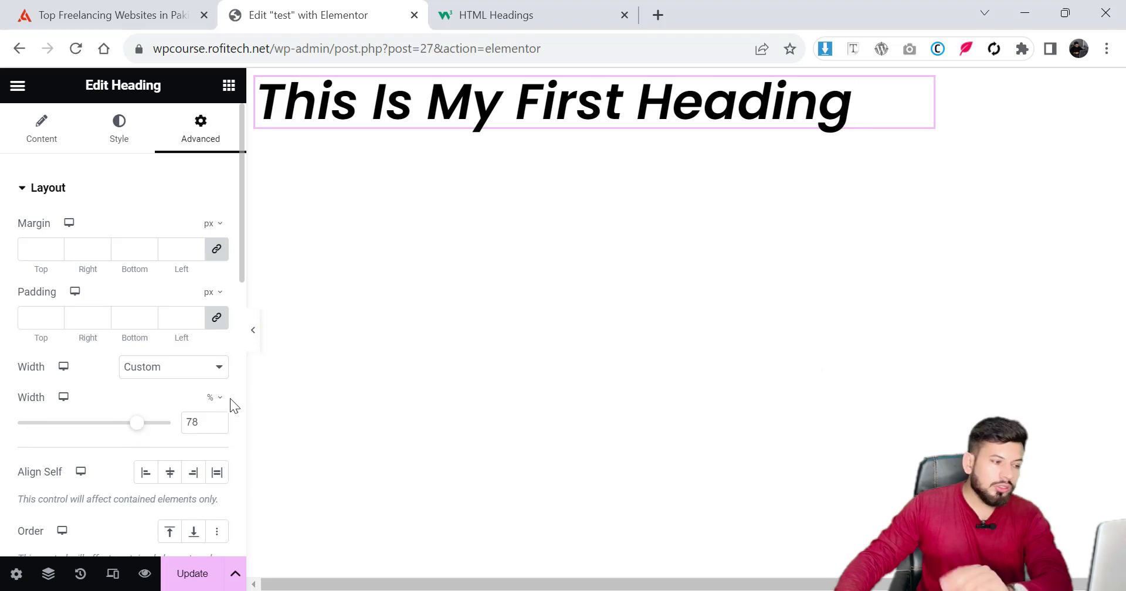
{"action": "left_click", "coordinate": [168, 374]}
{"action": "left_click", "coordinate": [168, 384]}
Step: Try Absolute positioning on the heading, moving it to a horizontal offset of about 125 px, then set its position back to Default
{"action": "scroll", "coordinate": [135, 402], "scroll_direction": "down", "scroll_amount": 1}
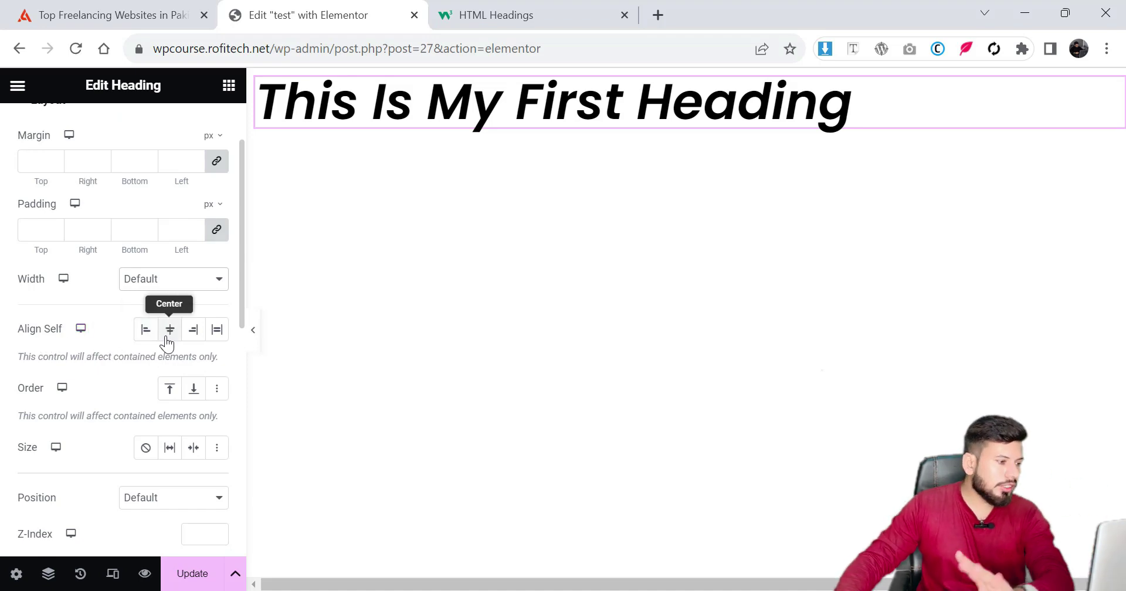
{"action": "scroll", "coordinate": [141, 359], "scroll_direction": "down", "scroll_amount": 3}
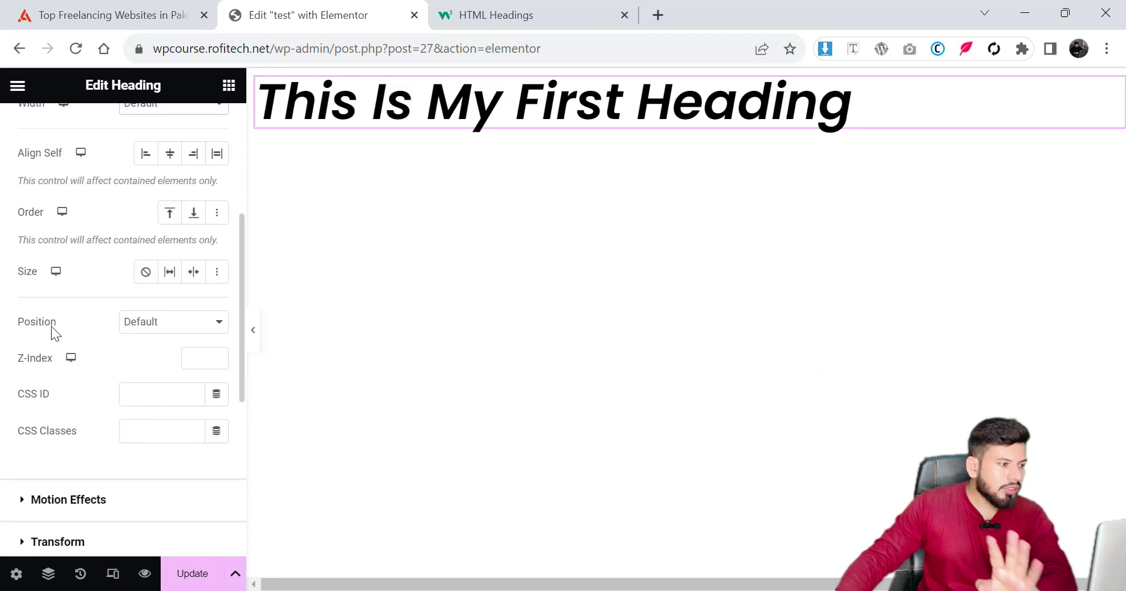
{"action": "left_click_drag", "start_coordinate": [29, 323], "coordinate": [68, 323]}
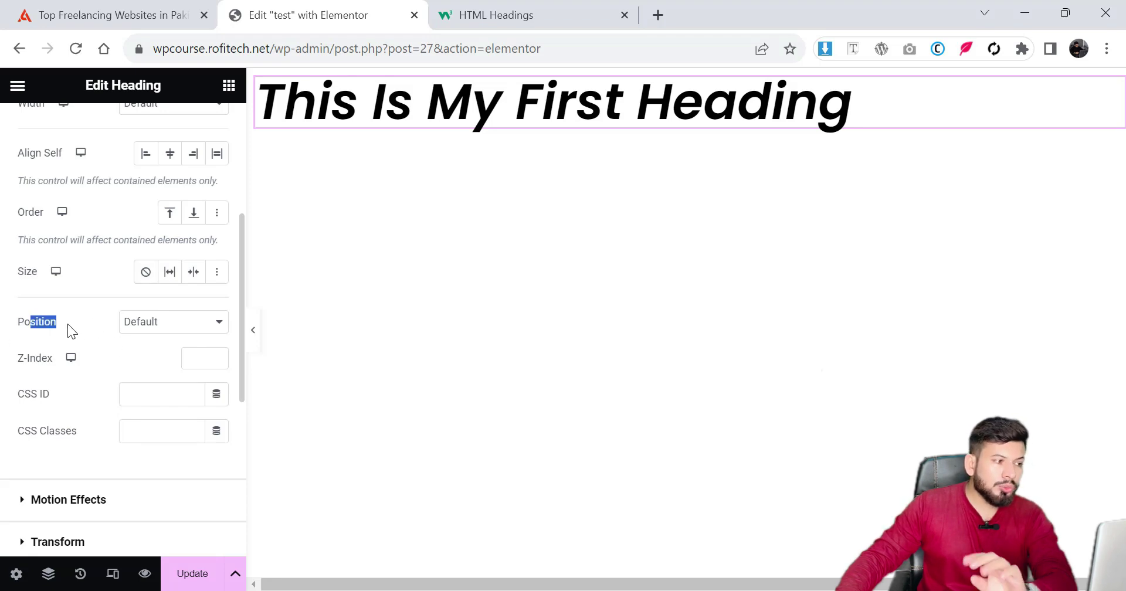
{"action": "left_click", "coordinate": [154, 325]}
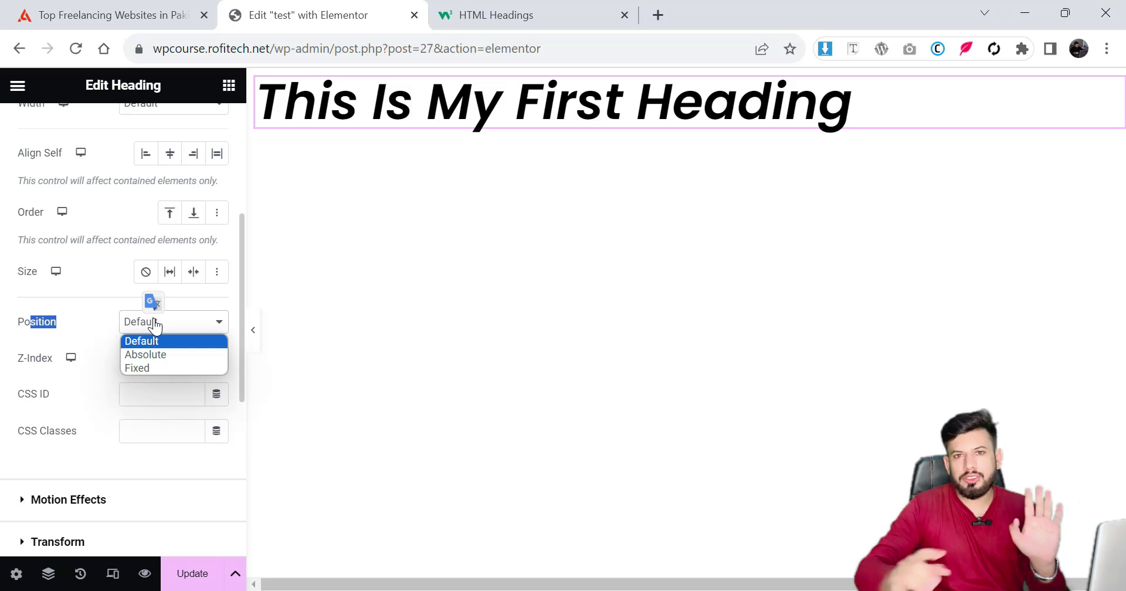
{"action": "left_click", "coordinate": [160, 354]}
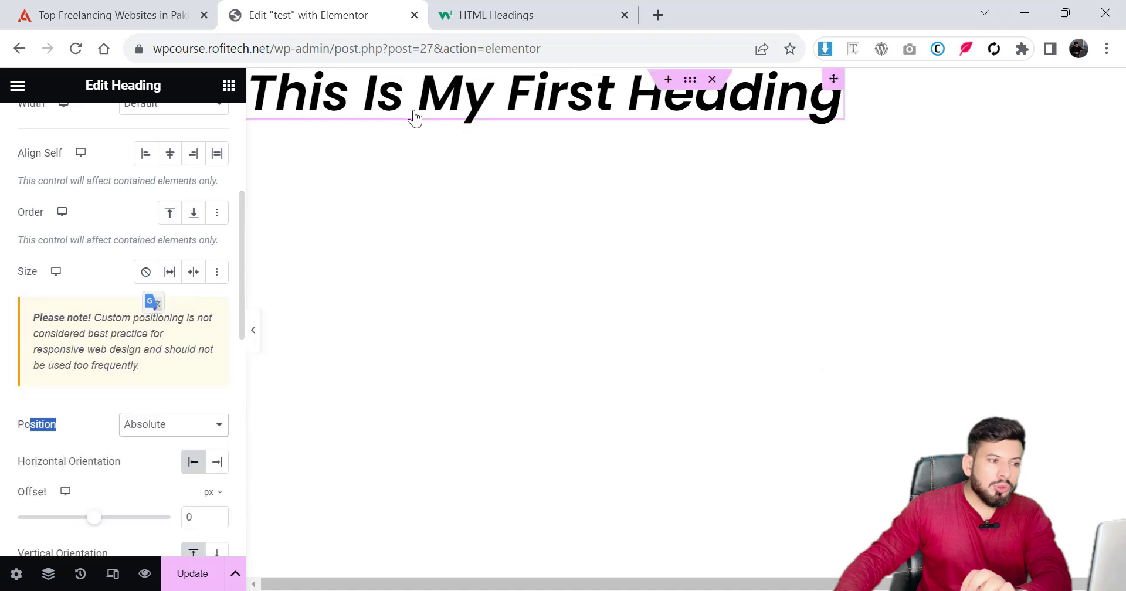
{"action": "left_click_drag", "start_coordinate": [440, 133], "coordinate": [534, 287]}
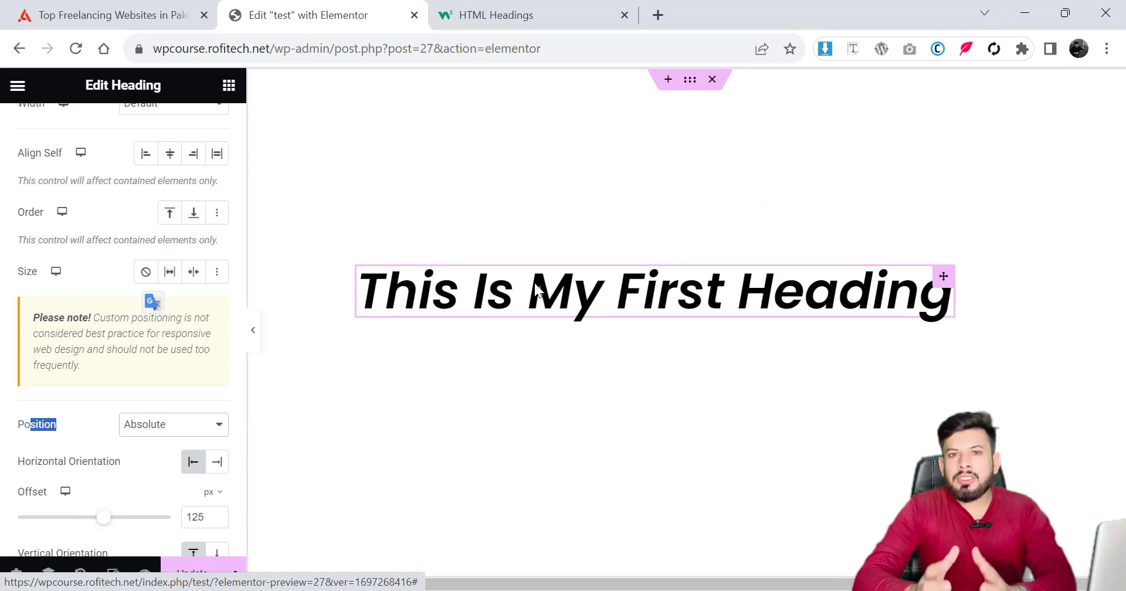
{"action": "left_click_drag", "start_coordinate": [50, 332], "coordinate": [165, 373]}
{"action": "left_click", "coordinate": [150, 347]}
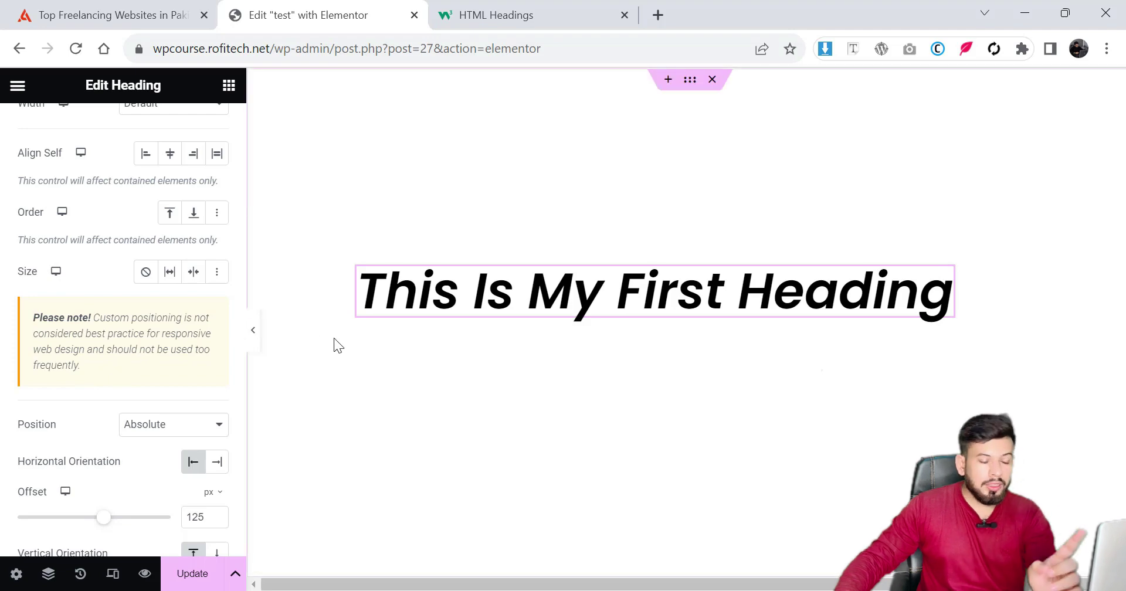
{"action": "left_click", "coordinate": [193, 424]}
{"action": "left_click", "coordinate": [184, 443]}
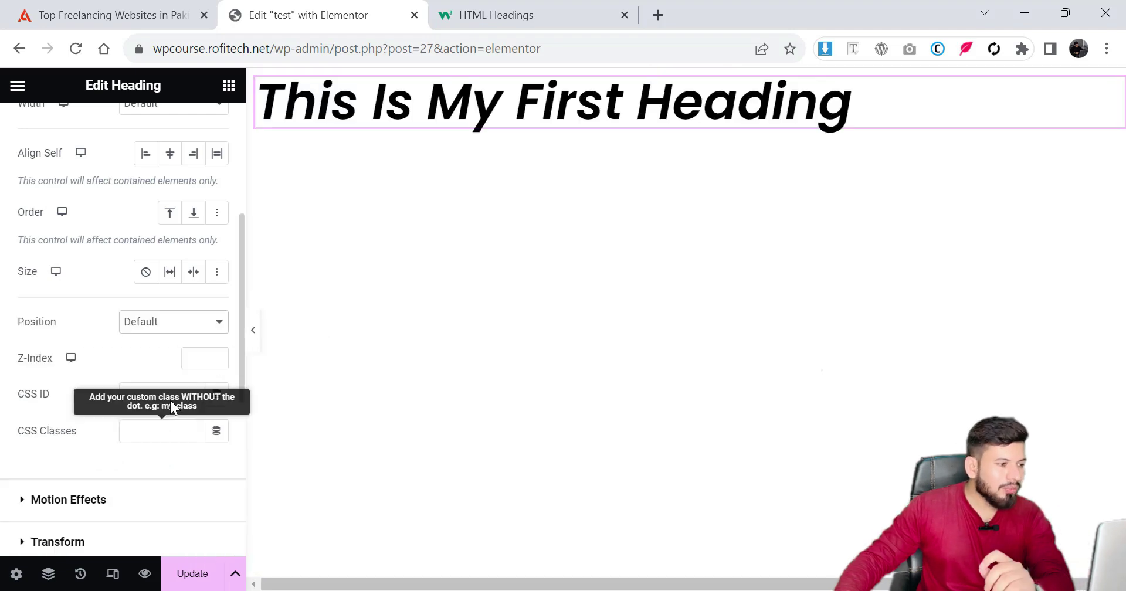
Step: Duplicate the "This Is My First Heading" widget and show the copy's advanced layout settings
{"action": "double_click", "coordinate": [23, 358]}
{"action": "scroll", "coordinate": [93, 301], "scroll_direction": "up", "scroll_amount": 5}
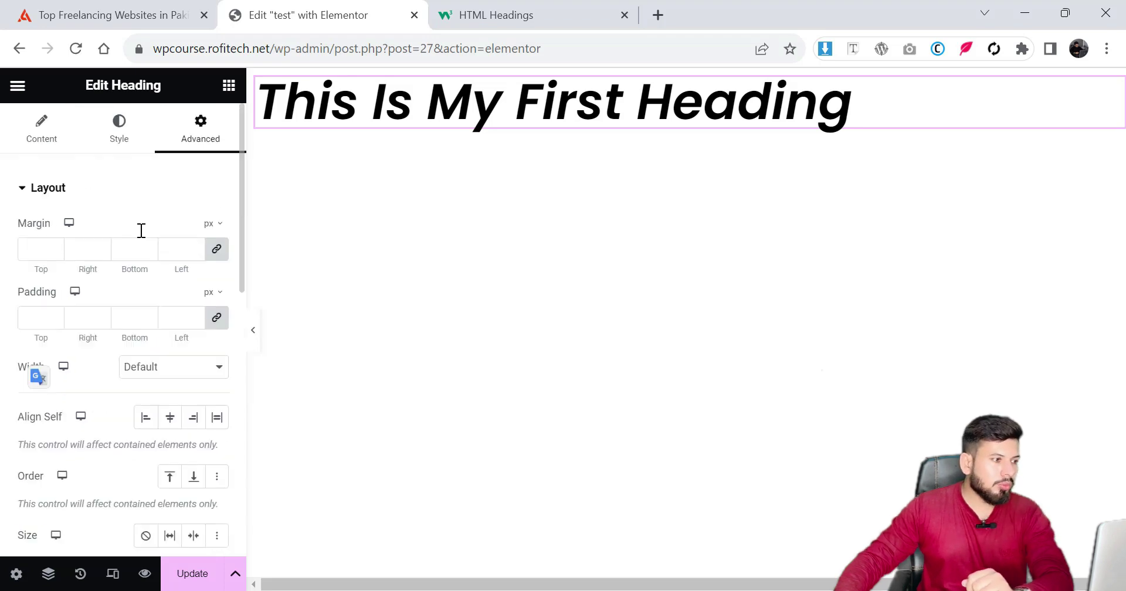
{"action": "right_click", "coordinate": [346, 106]}
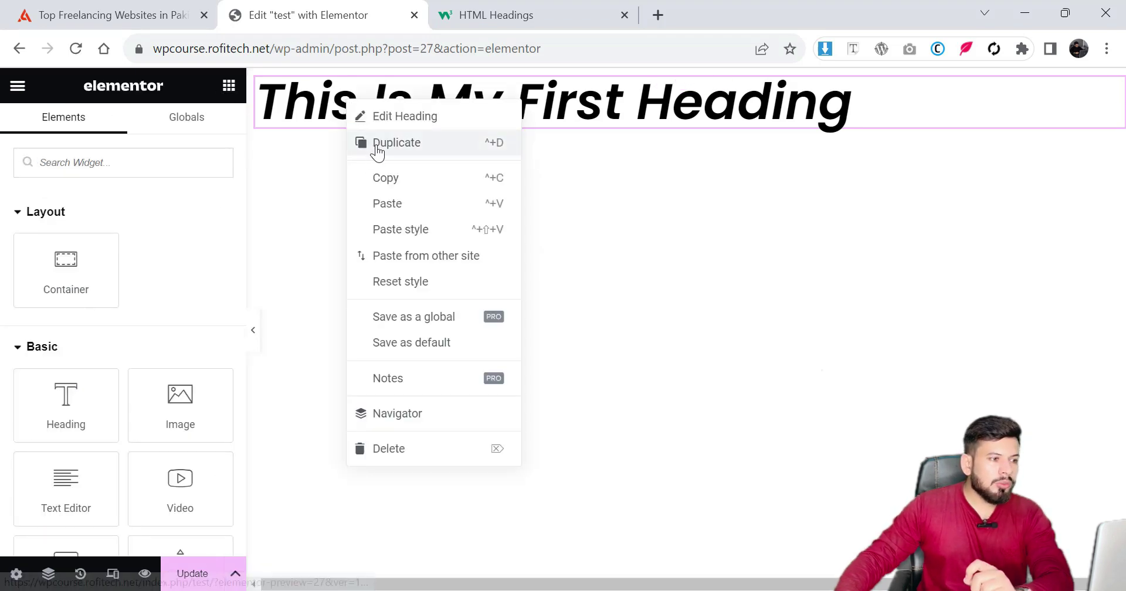
{"action": "left_click", "coordinate": [377, 146]}
{"action": "left_click", "coordinate": [226, 130]}
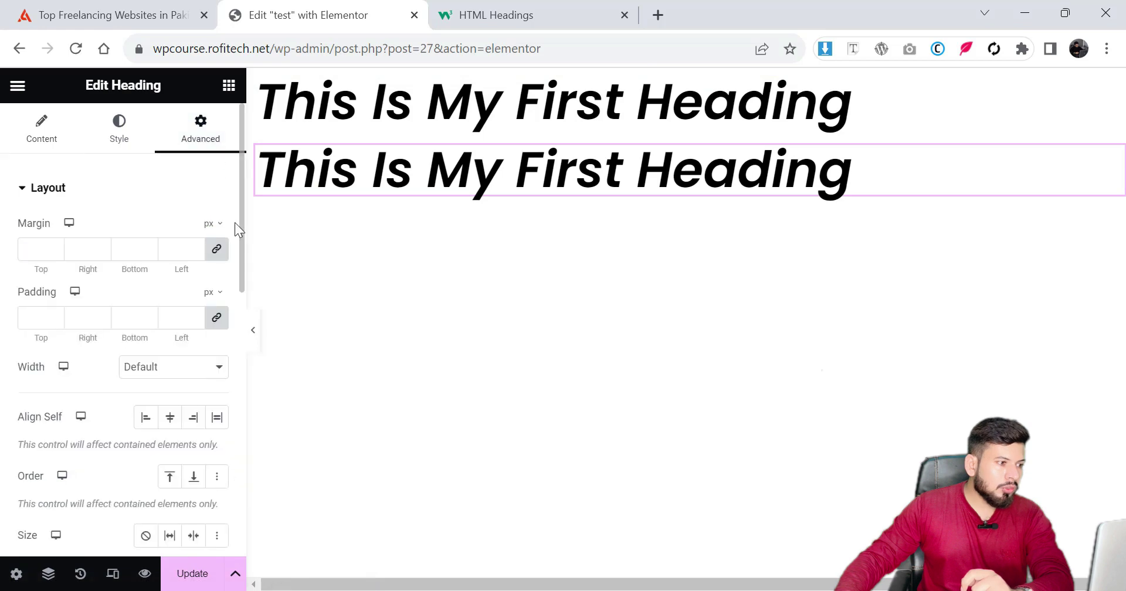
Step: Unlink the duplicate heading's margin values and set its top margin to -64 px so it overlaps the original
{"action": "left_click", "coordinate": [217, 249]}
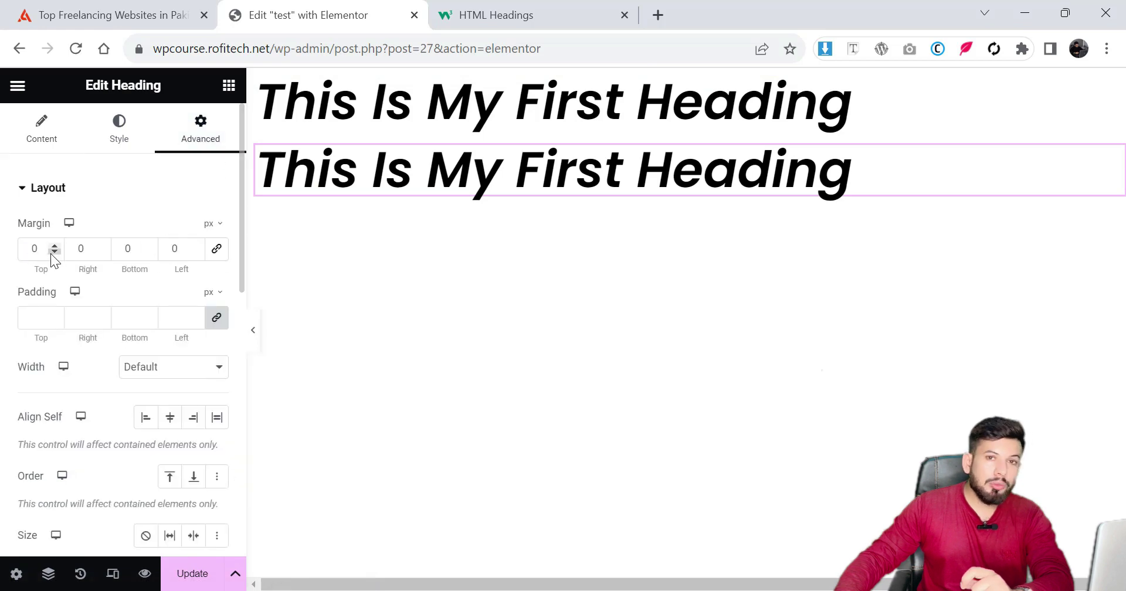
{"action": "left_click", "coordinate": [42, 251]}
{"action": "type", "text": "-40"}
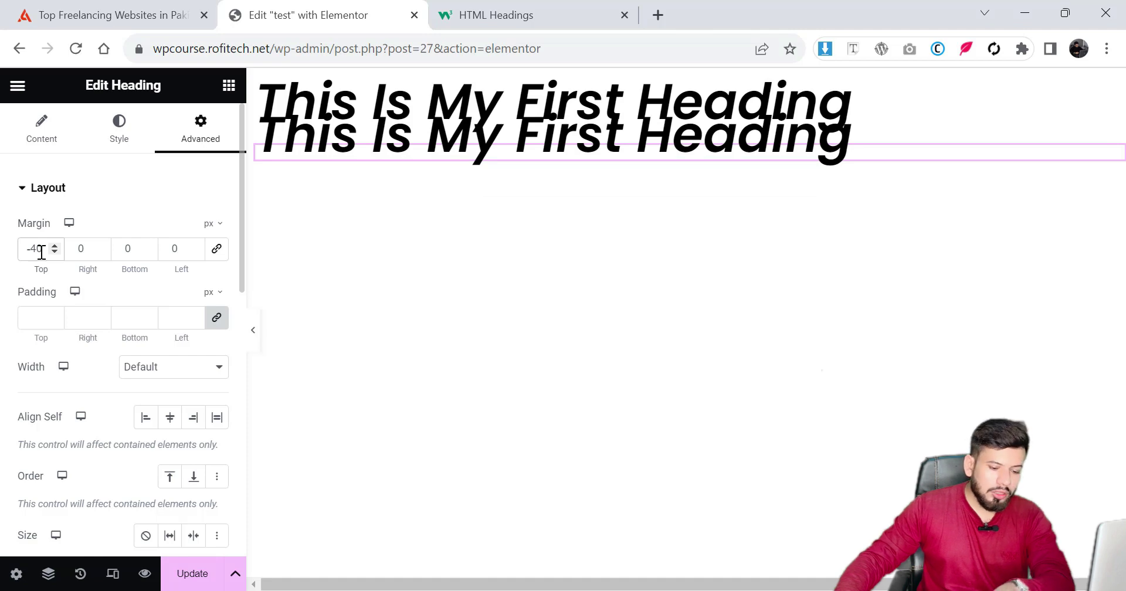
{"action": "key", "text": "Down"}
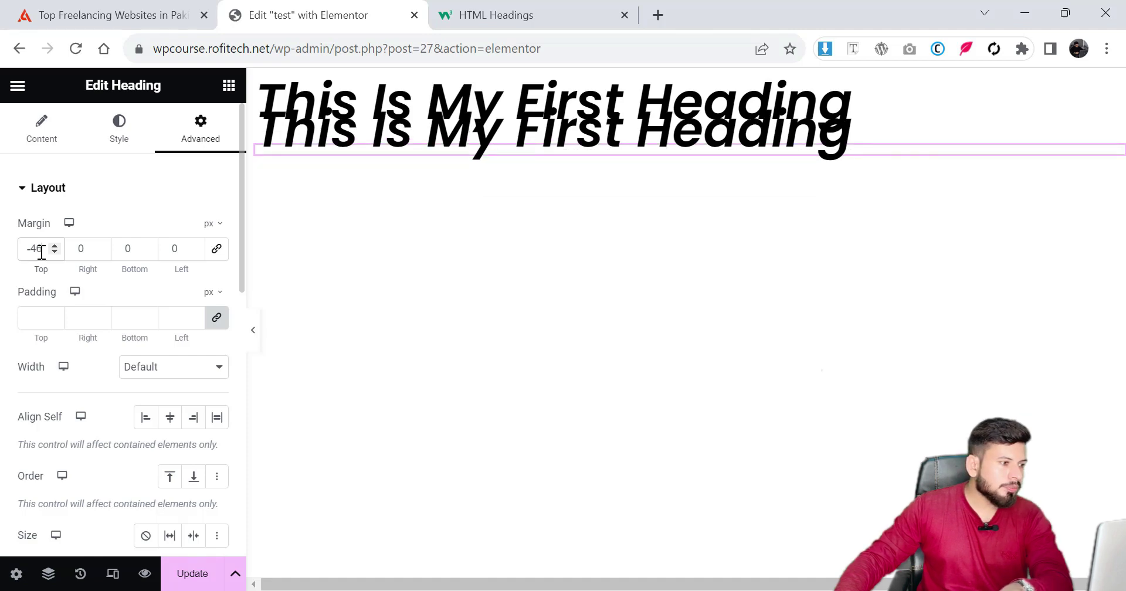
Step: Change the duplicate heading's text color to bright red to tell it apart from the original
{"action": "left_click", "coordinate": [121, 144]}
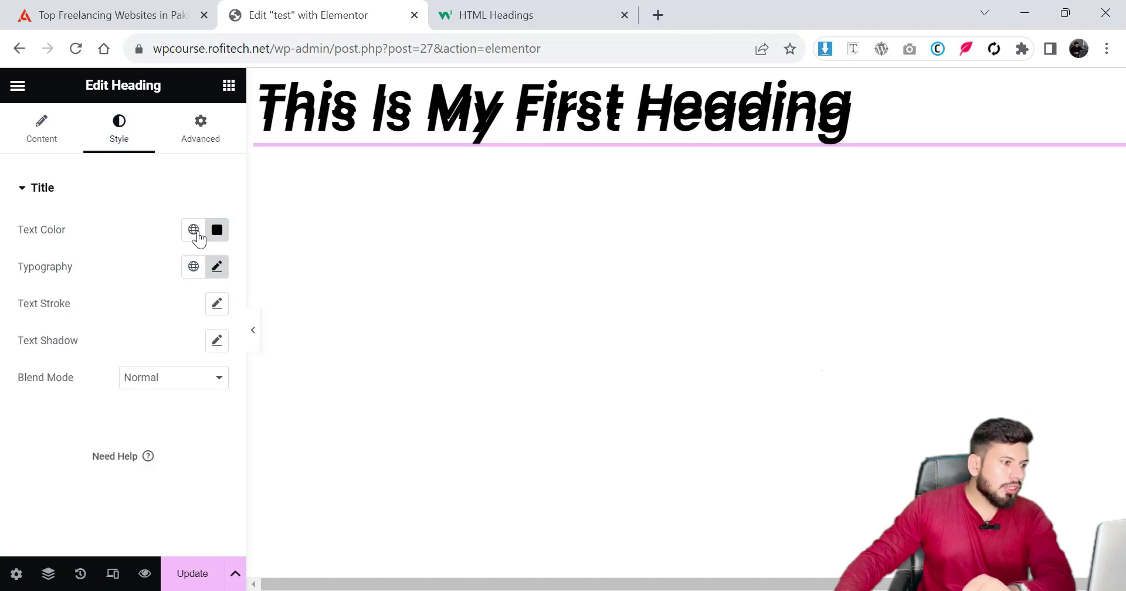
{"action": "left_click", "coordinate": [216, 229]}
{"action": "left_click_drag", "start_coordinate": [293, 325], "coordinate": [133, 200]}
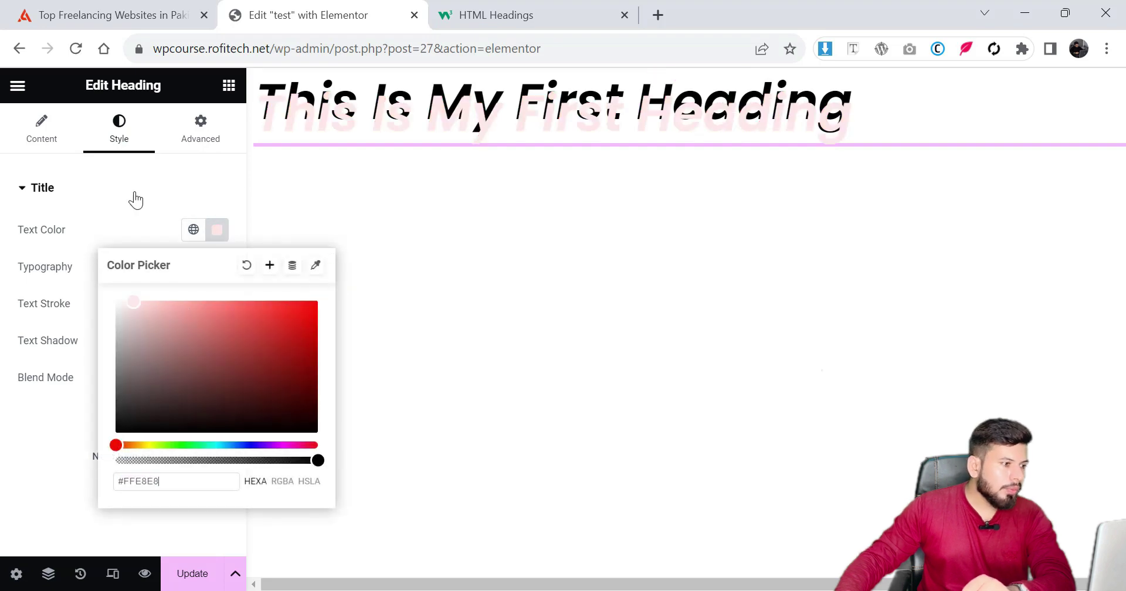
{"action": "left_click", "coordinate": [138, 200]}
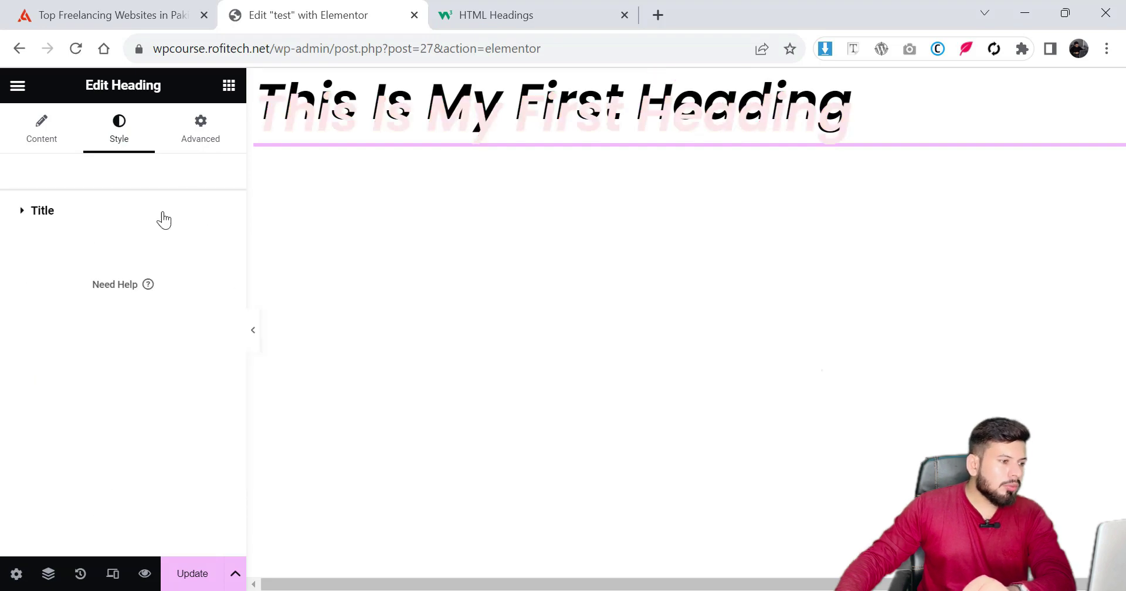
{"action": "left_click", "coordinate": [46, 214]}
{"action": "left_click", "coordinate": [217, 251]}
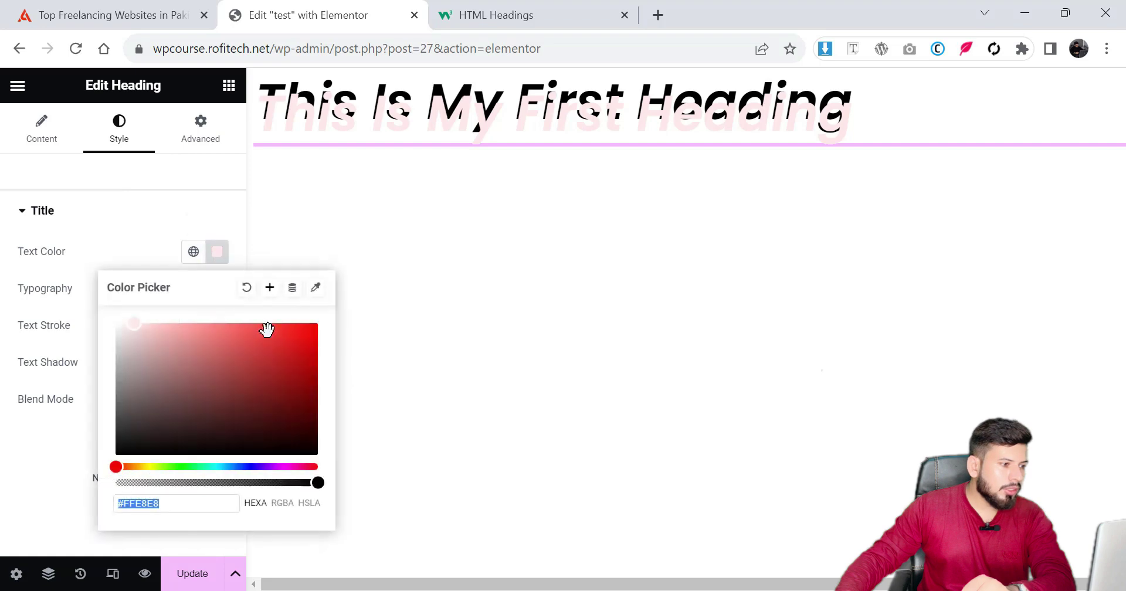
{"action": "left_click_drag", "start_coordinate": [267, 327], "coordinate": [316, 324]}
{"action": "left_click", "coordinate": [120, 219]}
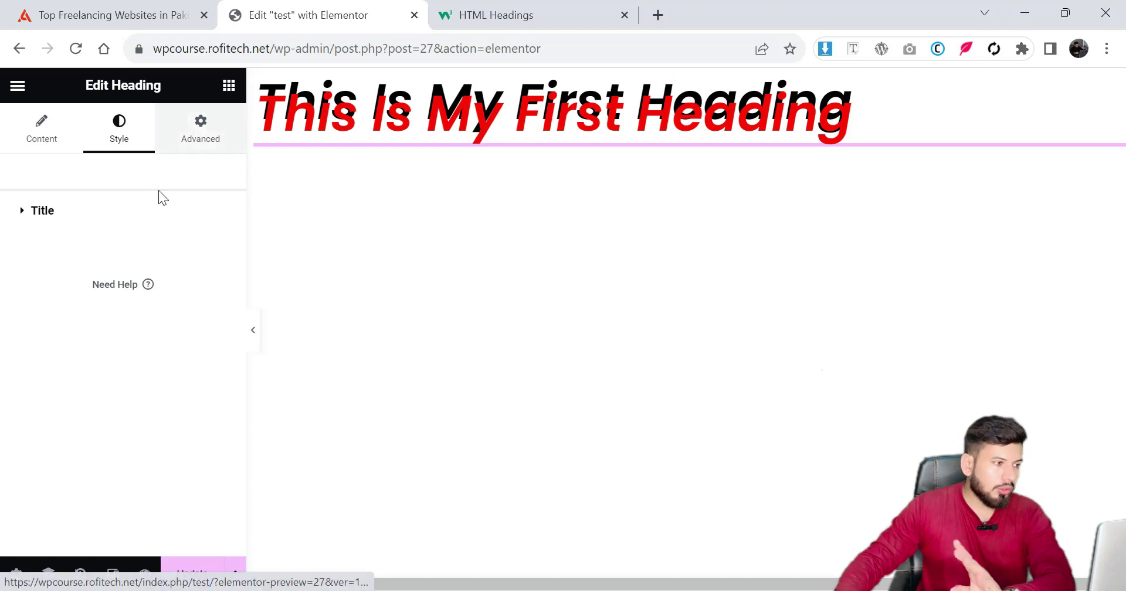
Step: Set the red duplicate heading's Z-Index to 0 in its advanced layout settings
{"action": "left_click", "coordinate": [201, 126]}
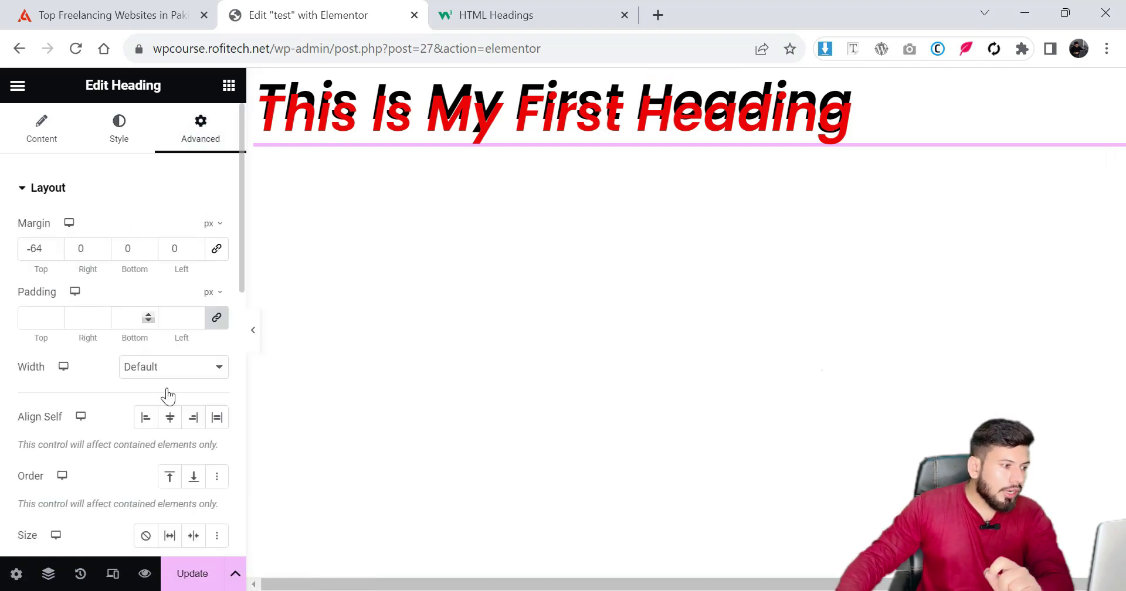
{"action": "scroll", "coordinate": [176, 477], "scroll_direction": "down", "scroll_amount": 3}
{"action": "left_click", "coordinate": [199, 447]}
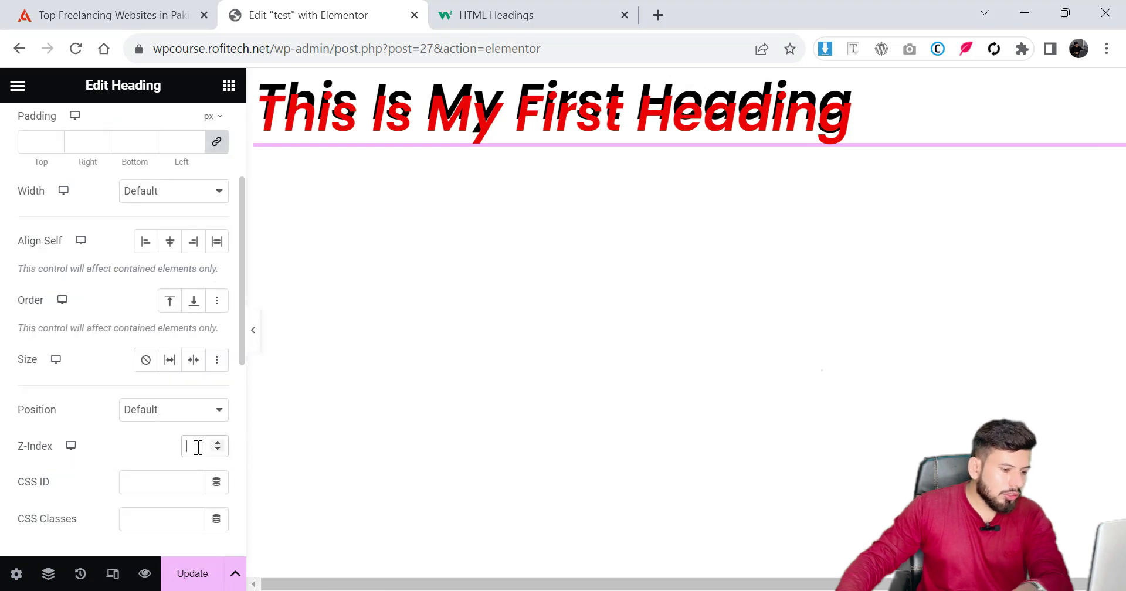
{"action": "type", "text": "0"}
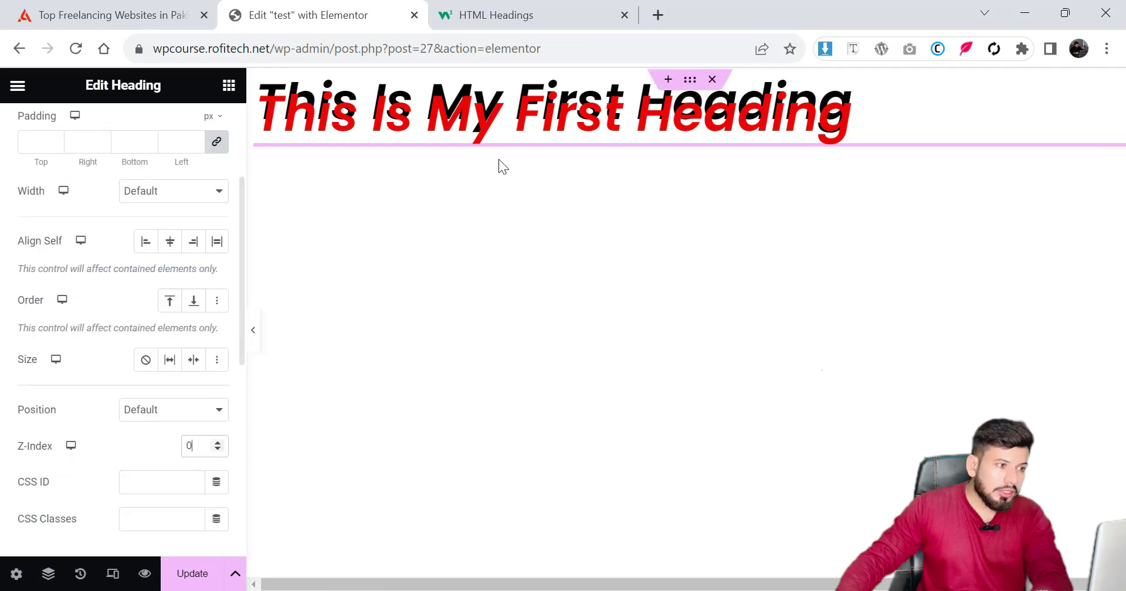
Step: Select the original black heading through the Navigator and set its Z-Index to 1 to bring it in front
{"action": "left_click", "coordinate": [839, 95]}
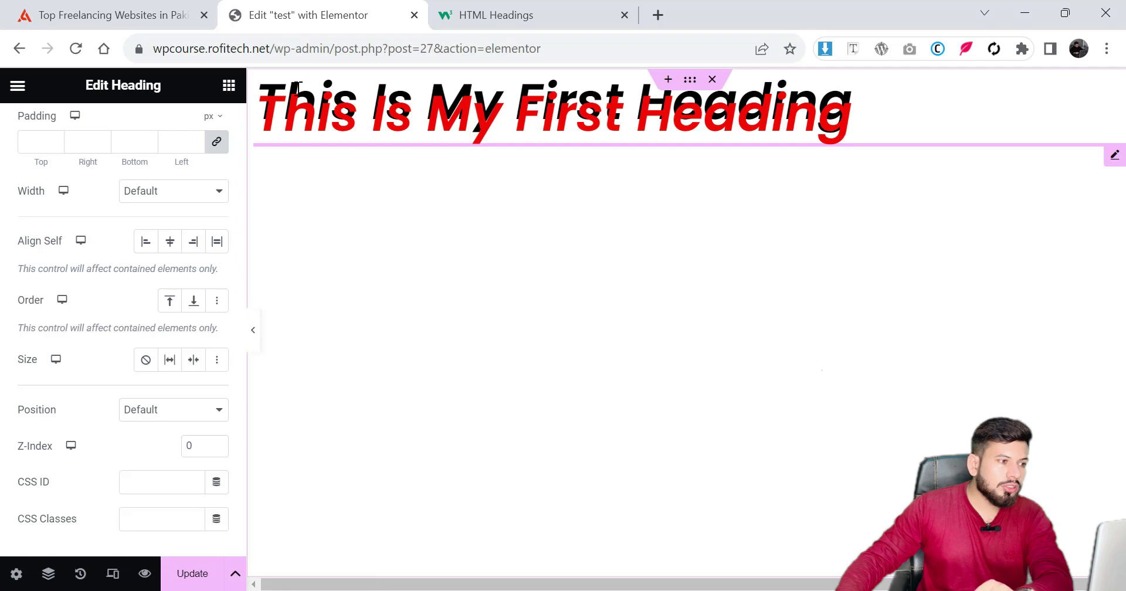
{"action": "right_click", "coordinate": [558, 123]}
{"action": "left_click", "coordinate": [572, 434]}
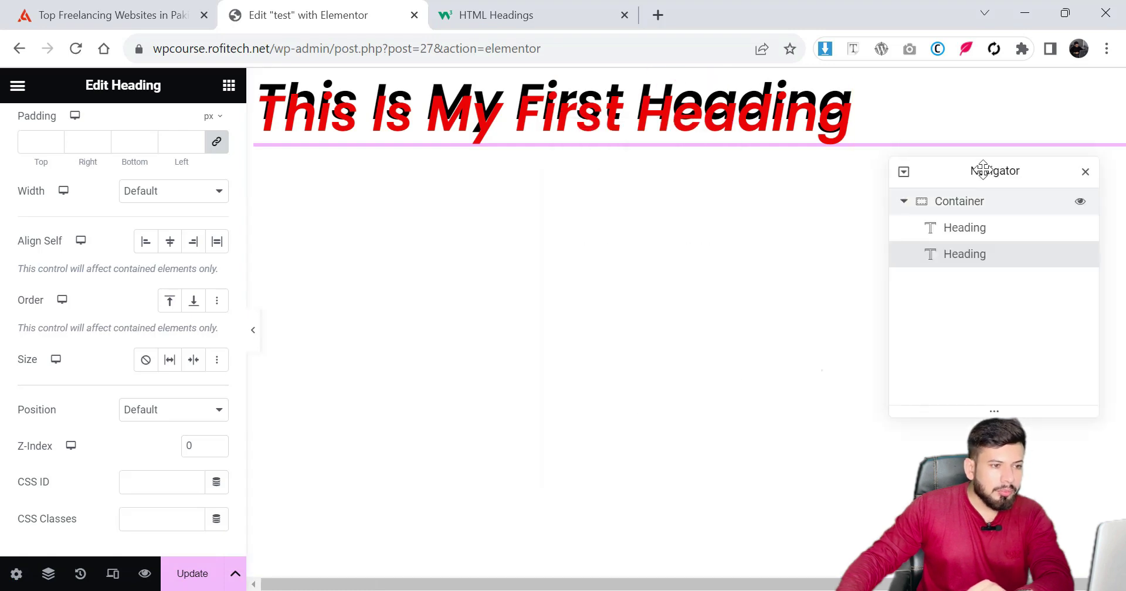
{"action": "left_click", "coordinate": [975, 234]}
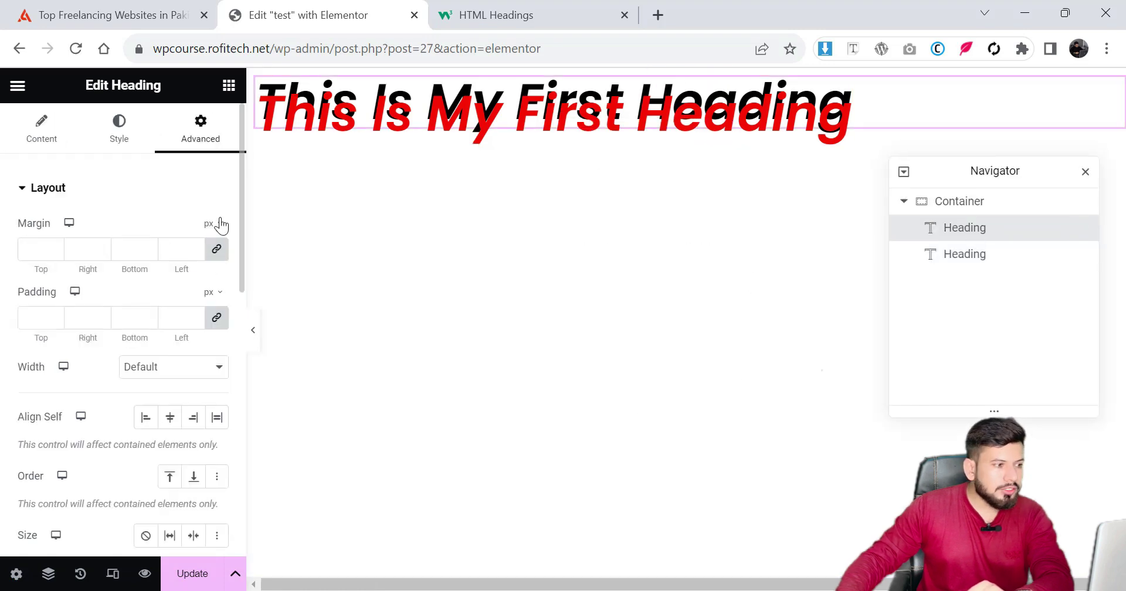
{"action": "scroll", "coordinate": [208, 426], "scroll_direction": "down", "scroll_amount": 3}
{"action": "left_click", "coordinate": [202, 446]}
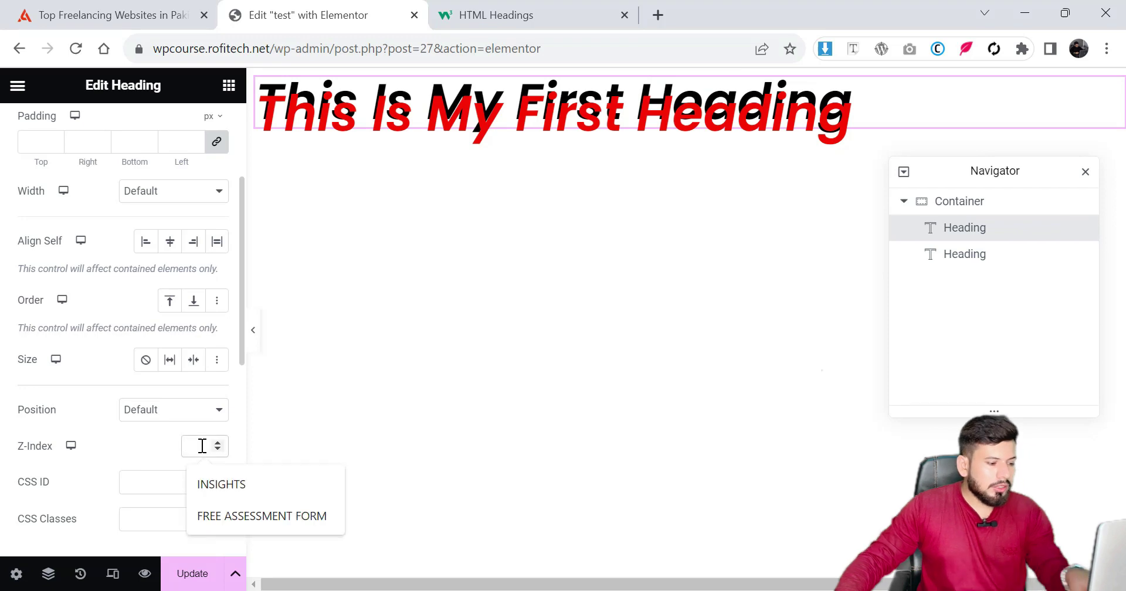
{"action": "type", "text": "1"}
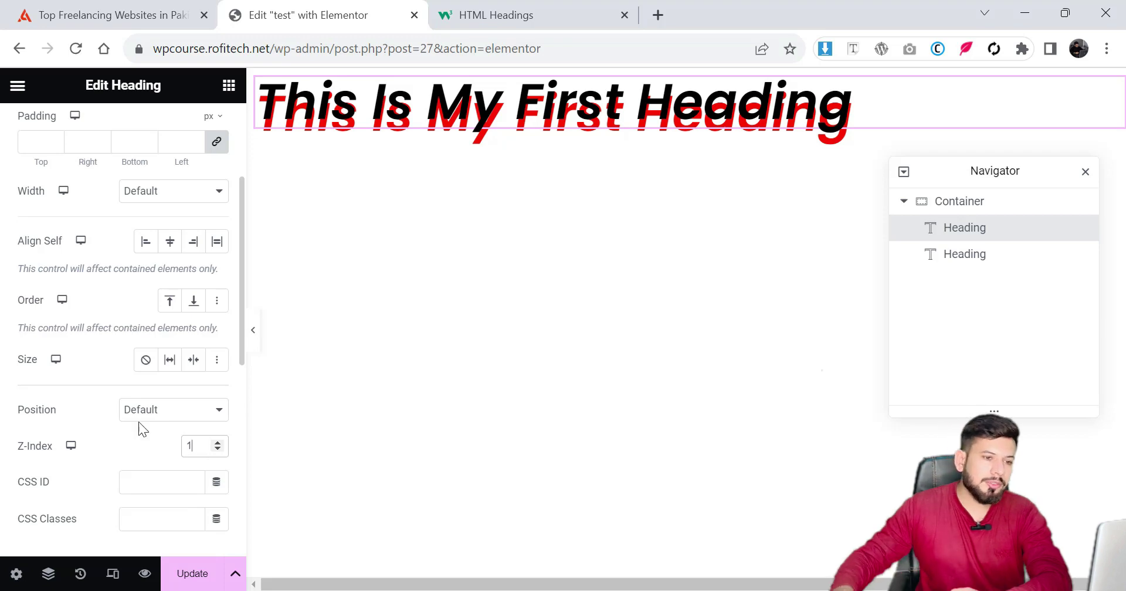
Step: Close the Navigator and delete the red duplicate heading
{"action": "left_click", "coordinate": [1086, 173]}
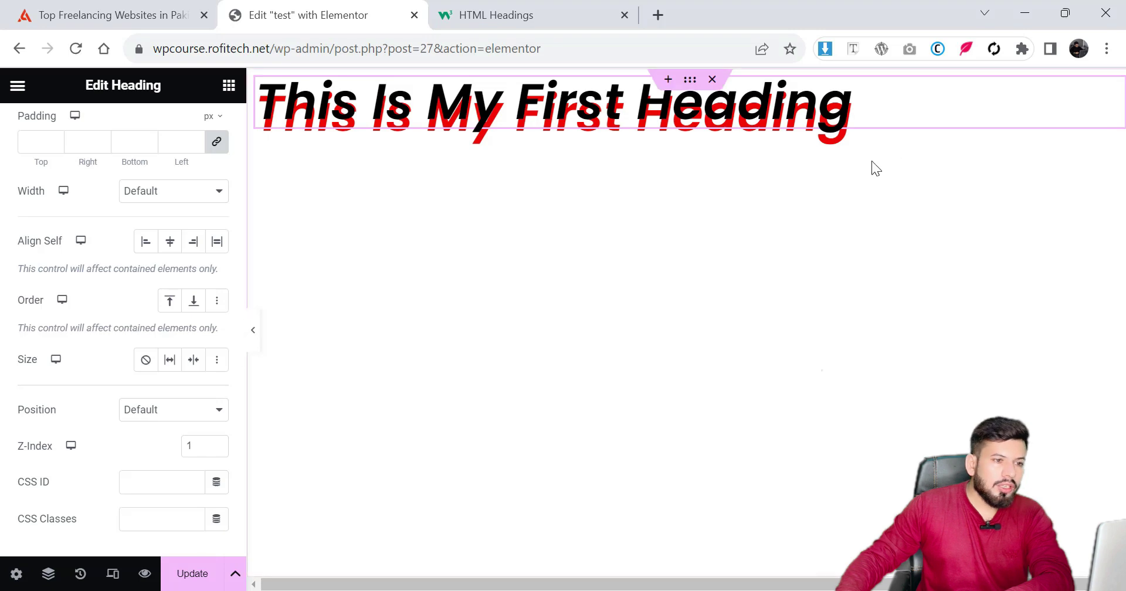
{"action": "right_click", "coordinate": [839, 143]}
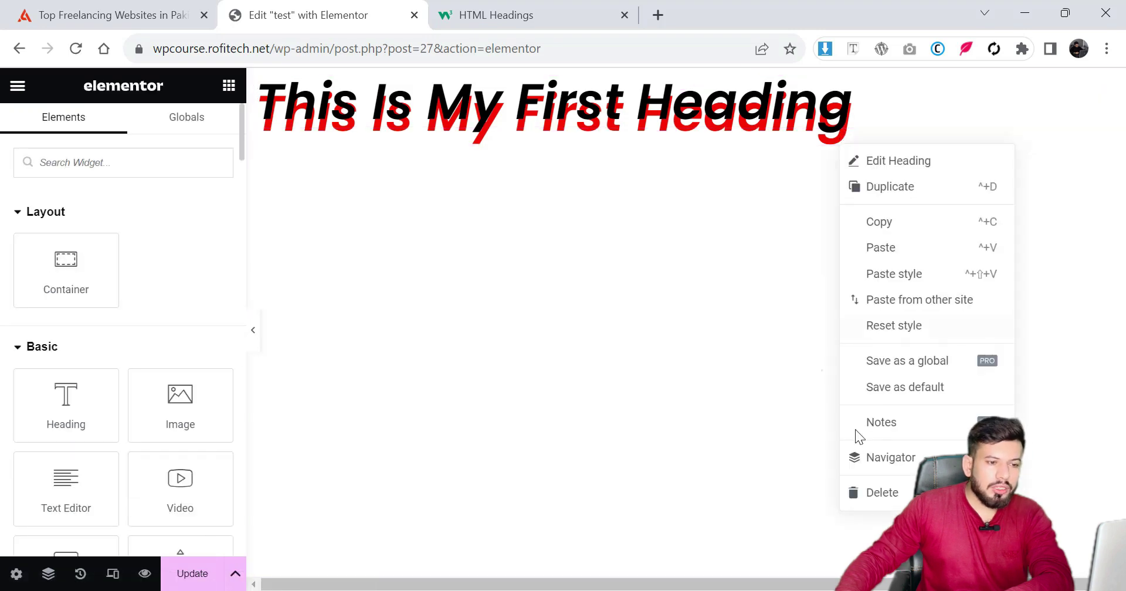
{"action": "left_click", "coordinate": [892, 493]}
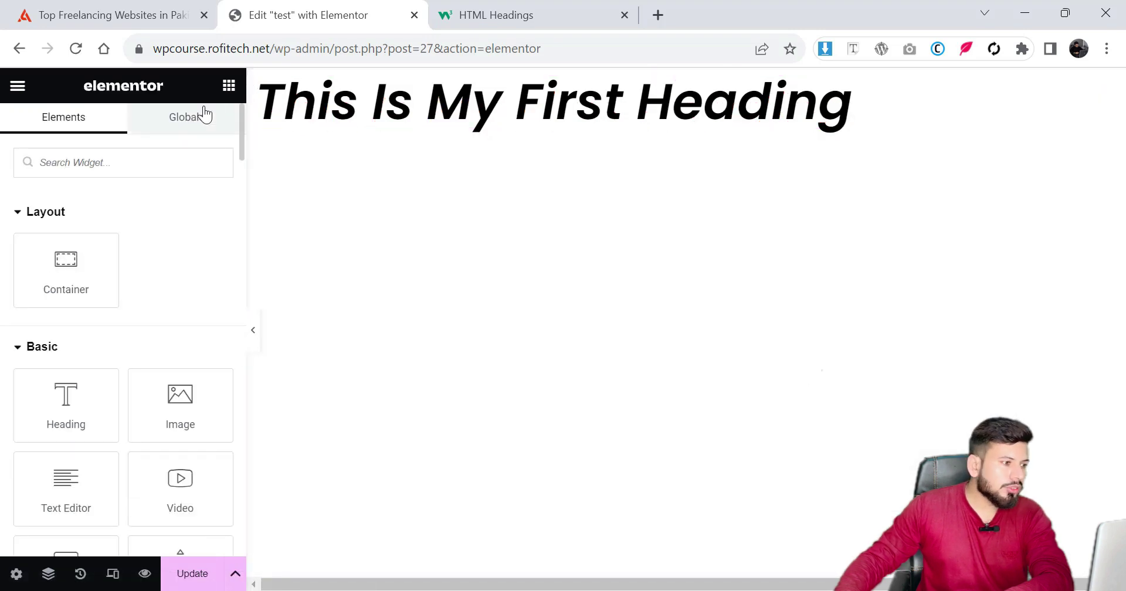
Step: Apply the Fade In Left entrance animation to the remaining heading in its Motion Effects settings
{"action": "left_click", "coordinate": [853, 103]}
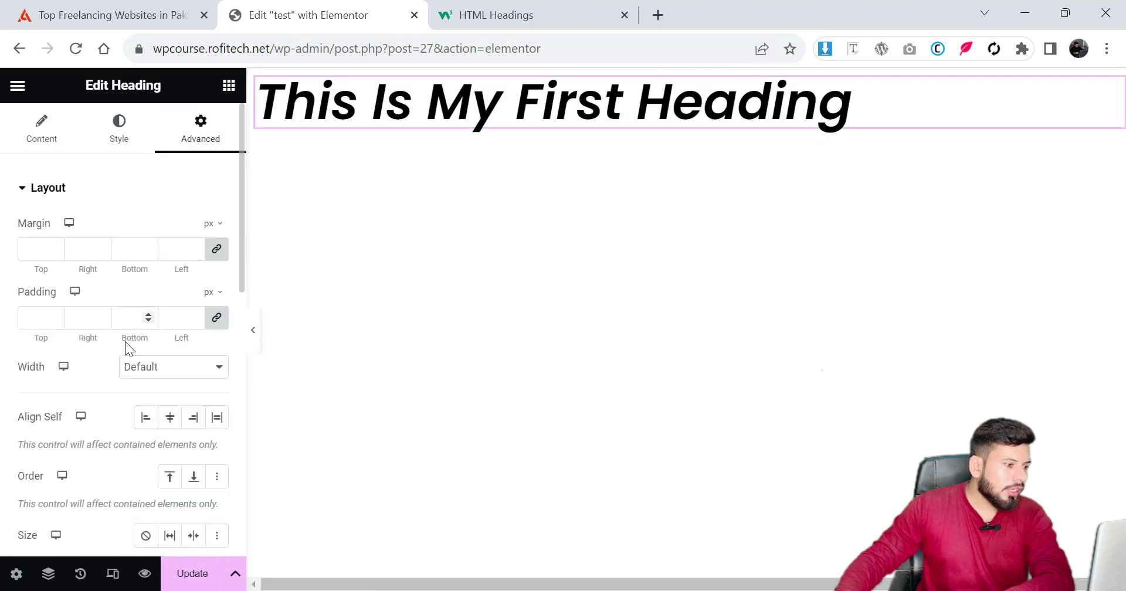
{"action": "scroll", "coordinate": [125, 341], "scroll_direction": "down", "scroll_amount": 9}
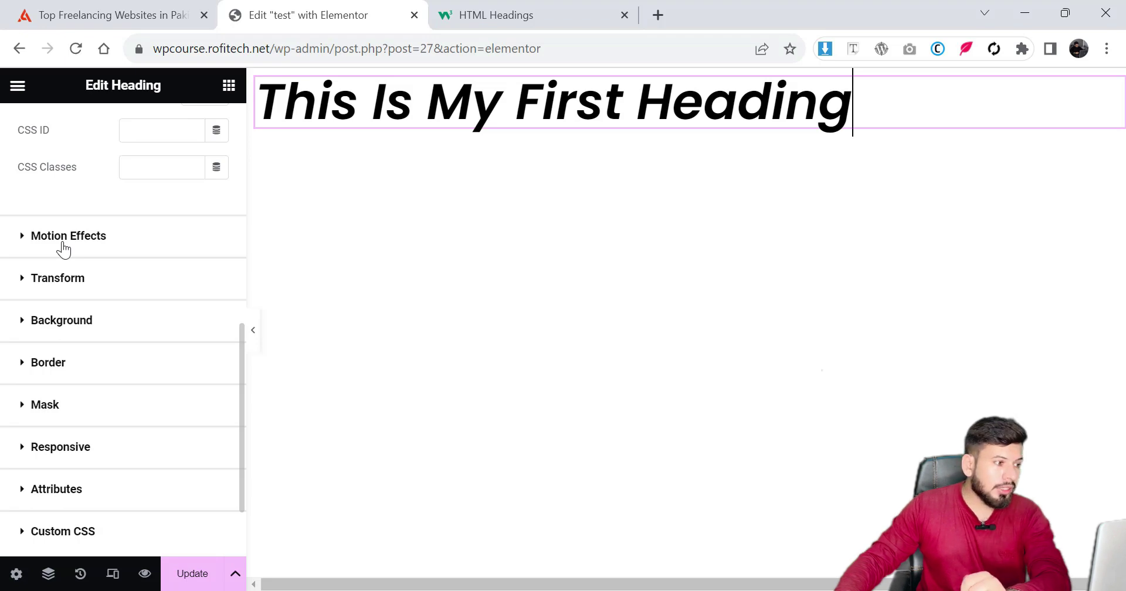
{"action": "left_click", "coordinate": [63, 249]}
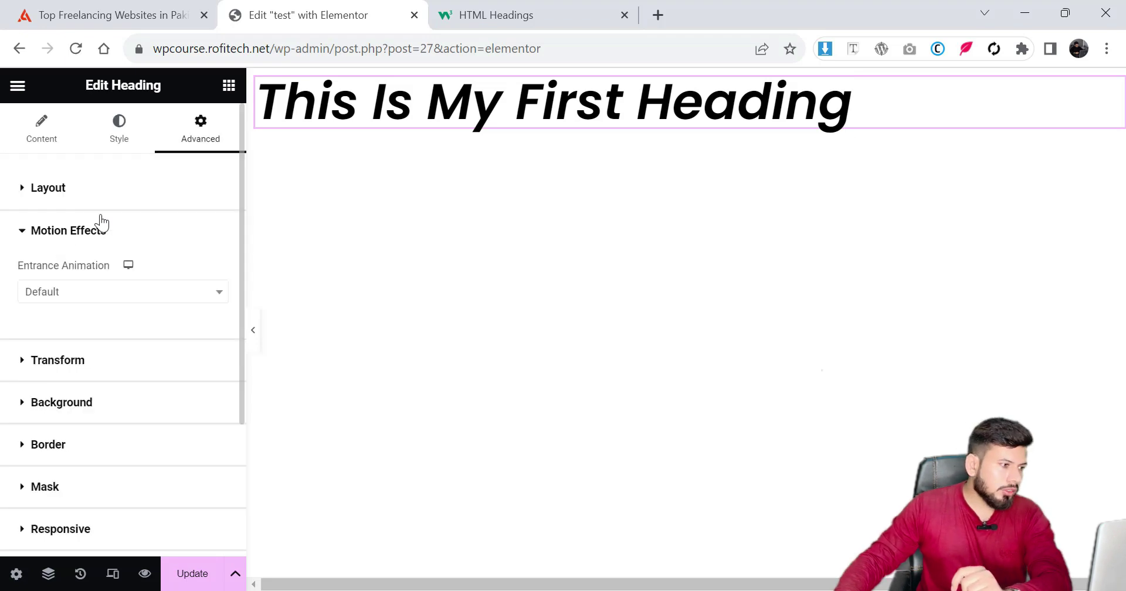
{"action": "left_click", "coordinate": [75, 299]}
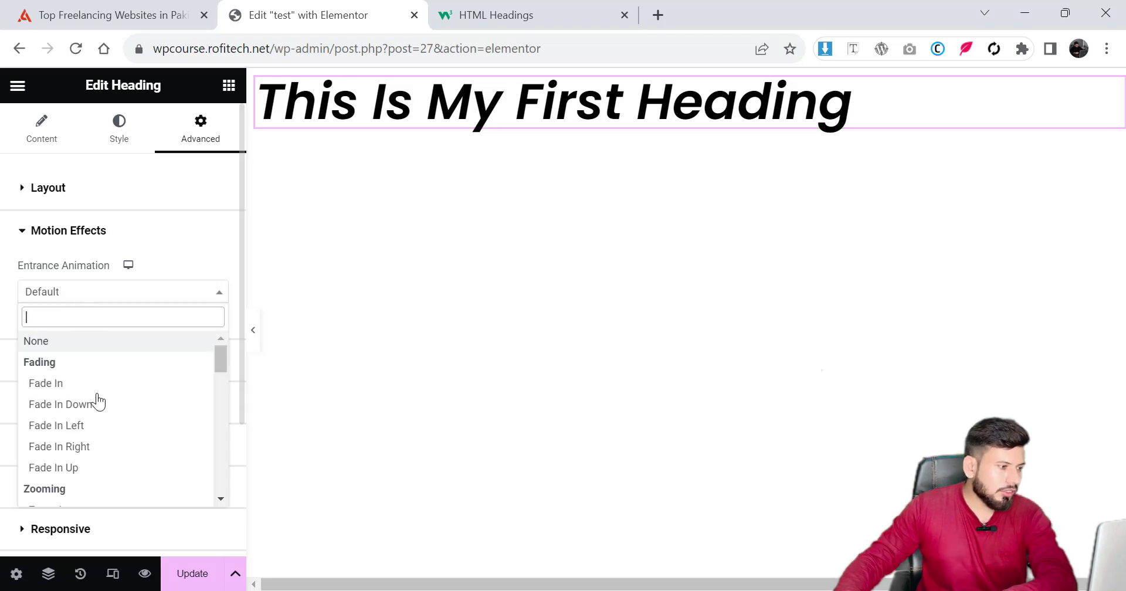
{"action": "left_click", "coordinate": [77, 437]}
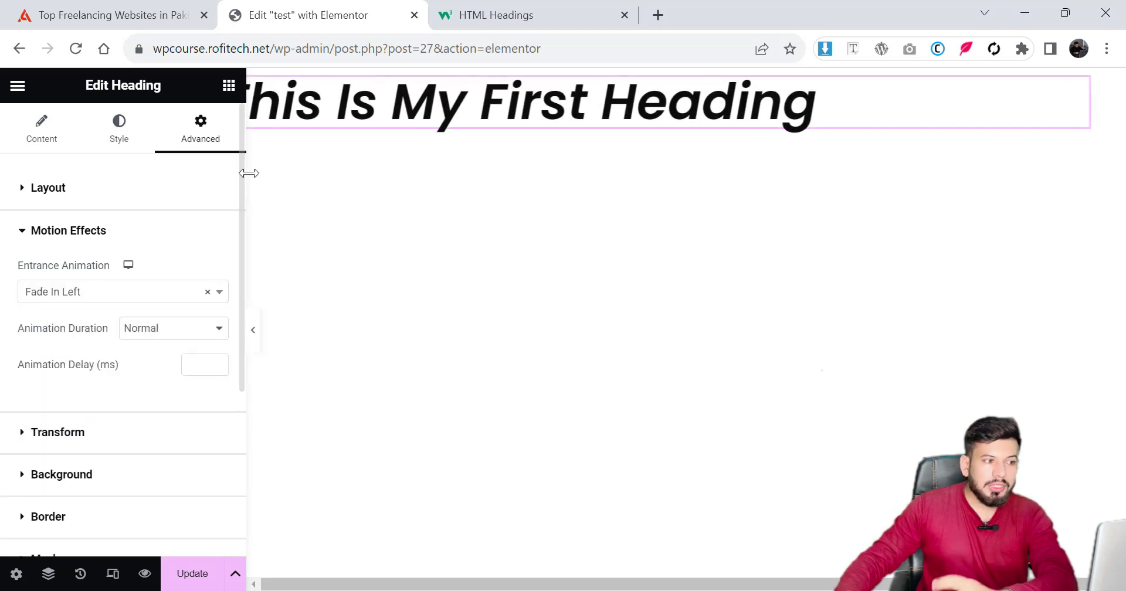
Step: Update the page, preview it to watch the heading's entrance animation, and close the preview
{"action": "left_click", "coordinate": [184, 582]}
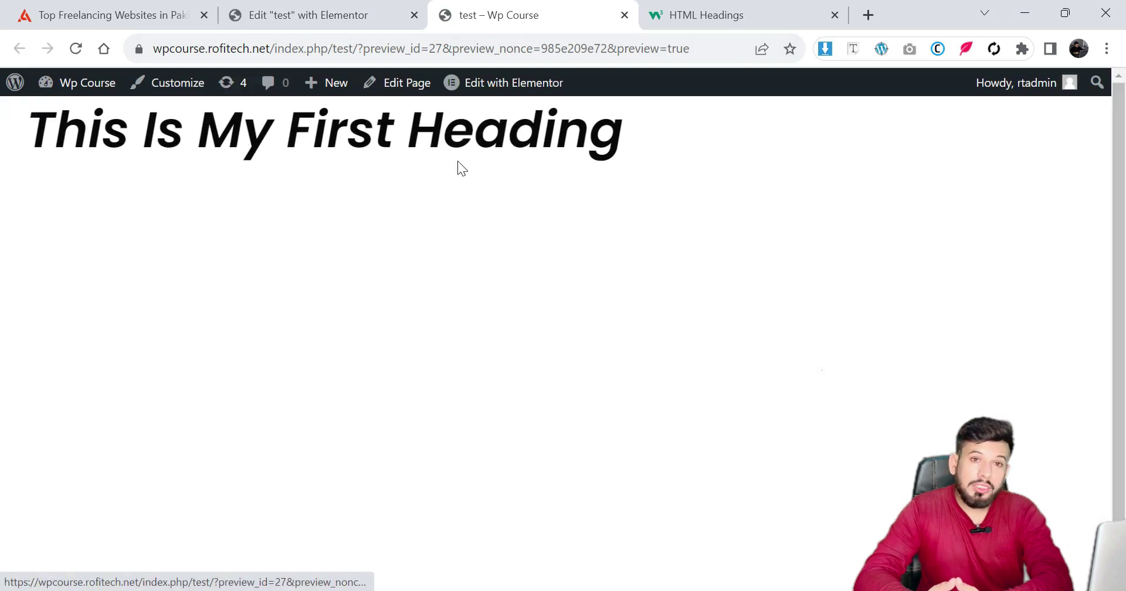
{"action": "left_click", "coordinate": [624, 15]}
Step: Browse the available entrance animations and clear the heading's Fade In Left animation
{"action": "left_click", "coordinate": [119, 298]}
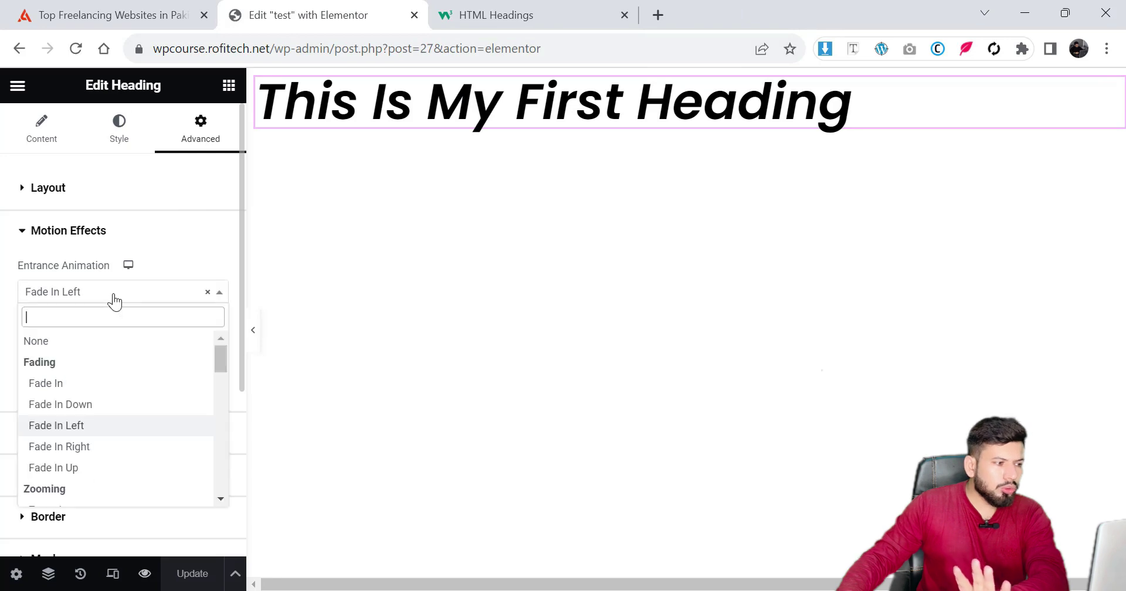
{"action": "scroll", "coordinate": [116, 434], "scroll_direction": "down", "scroll_amount": 8}
{"action": "scroll", "coordinate": [119, 437], "scroll_direction": "up", "scroll_amount": 8}
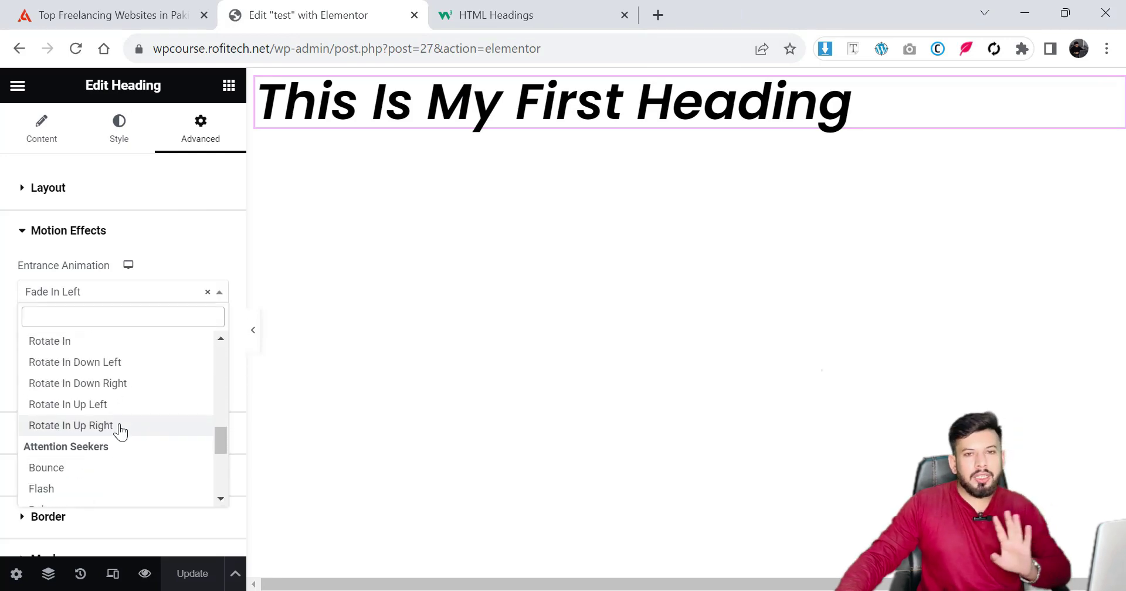
{"action": "left_click", "coordinate": [207, 292]}
{"action": "left_click", "coordinate": [135, 230]}
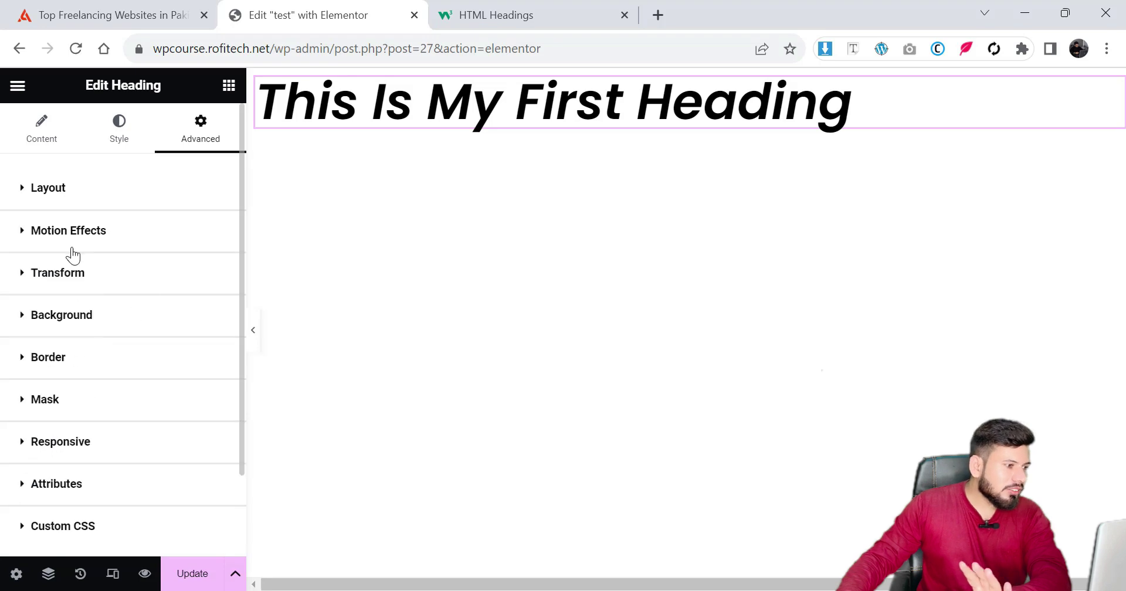
Step: Try rotating the heading to 321 degrees in its Transform settings, and reset the rotation
{"action": "left_click", "coordinate": [67, 275]}
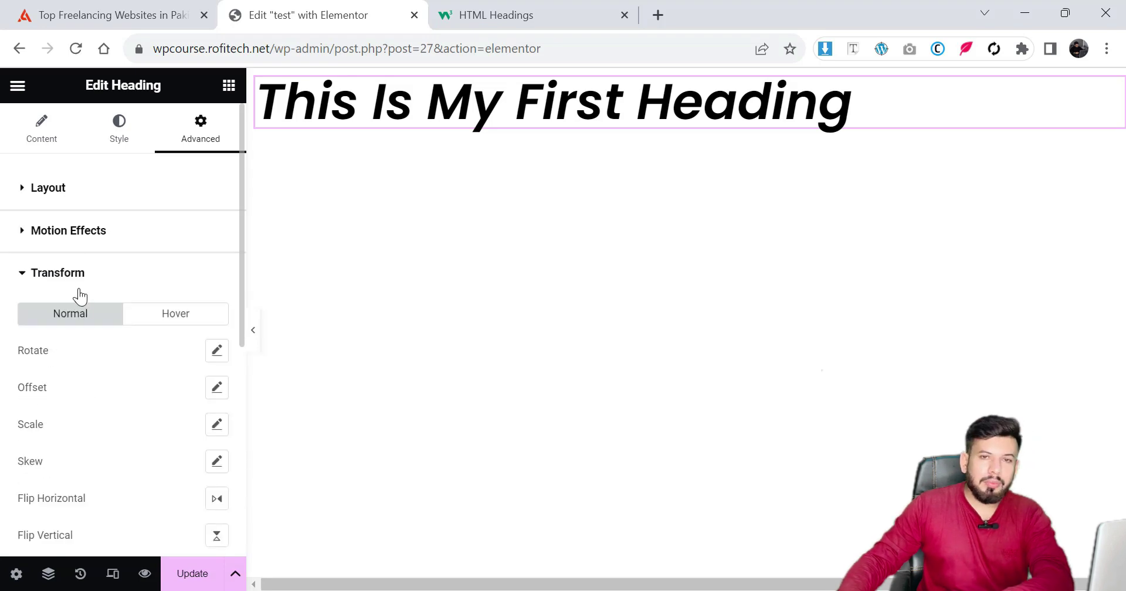
{"action": "scroll", "coordinate": [93, 315], "scroll_direction": "down", "scroll_amount": 2}
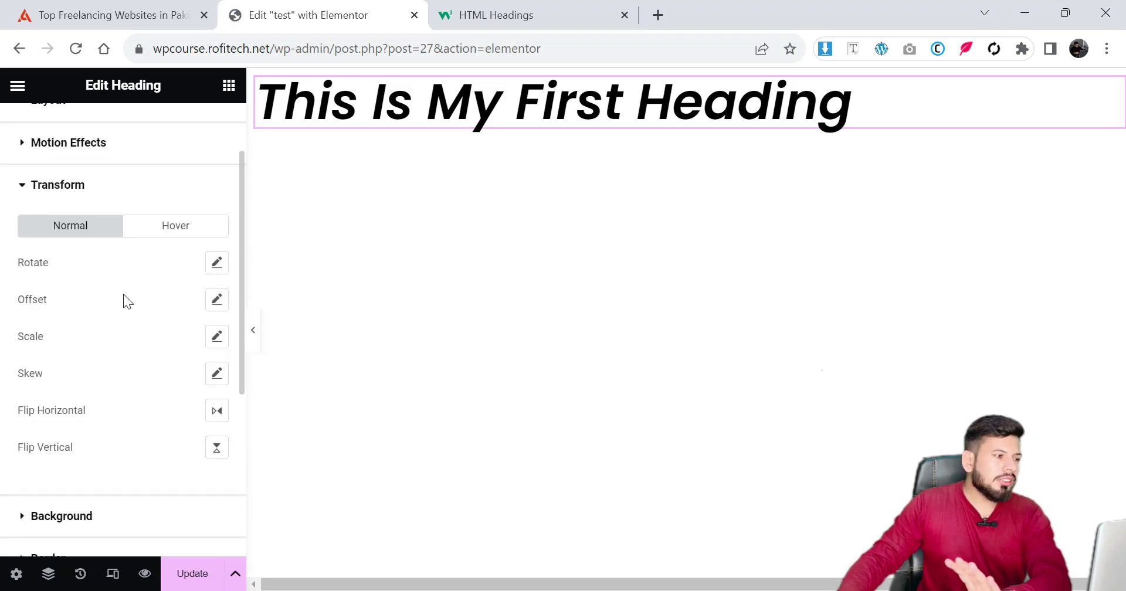
{"action": "left_click", "coordinate": [214, 265]}
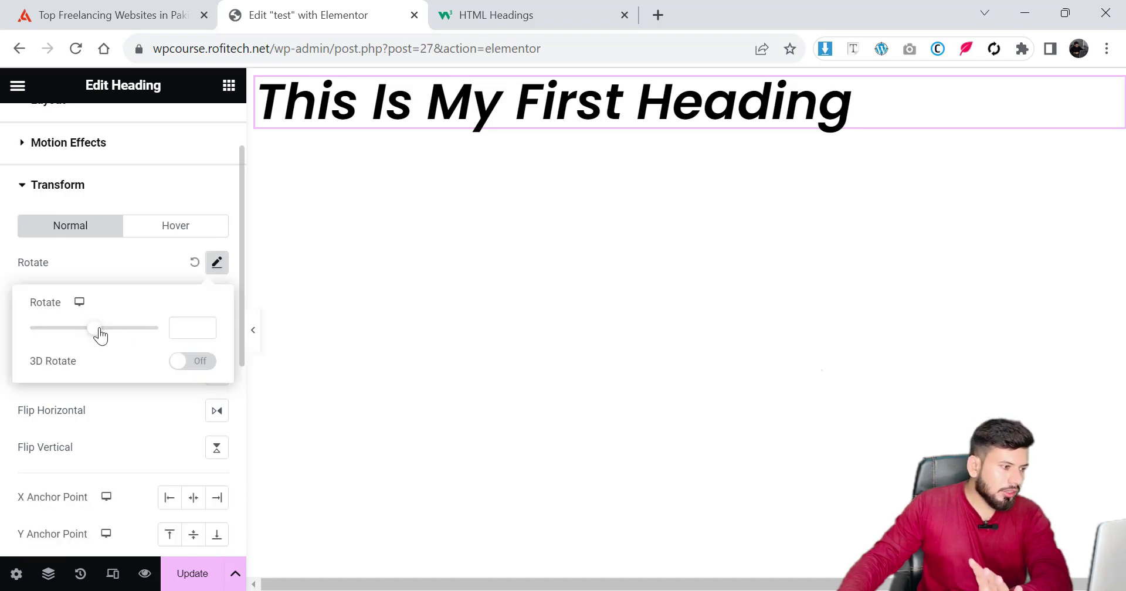
{"action": "left_click_drag", "start_coordinate": [100, 335], "coordinate": [156, 333]}
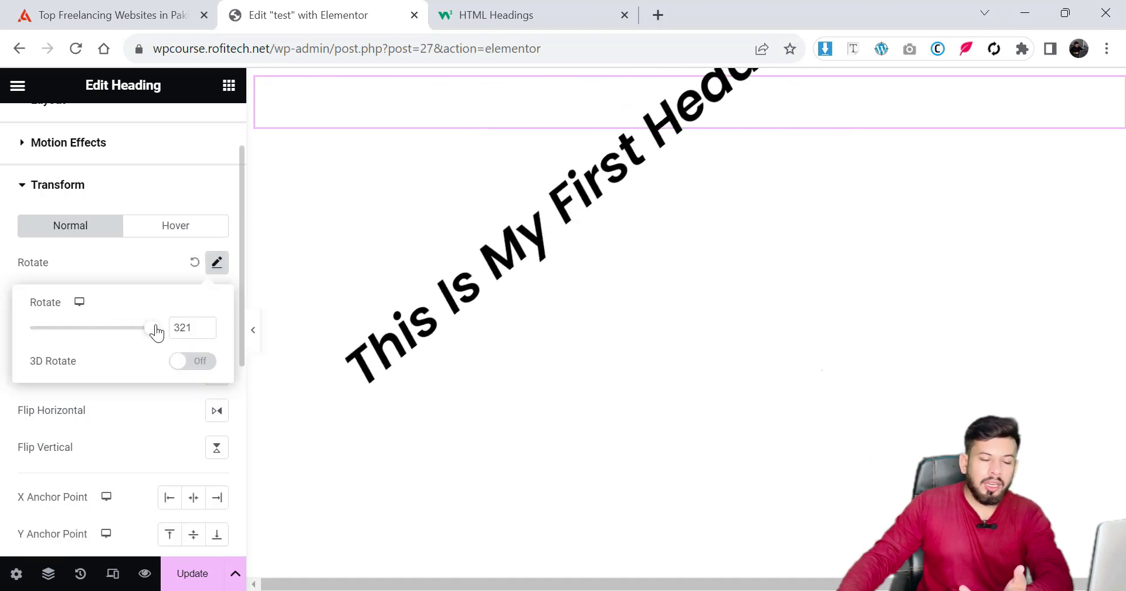
{"action": "left_click", "coordinate": [195, 264]}
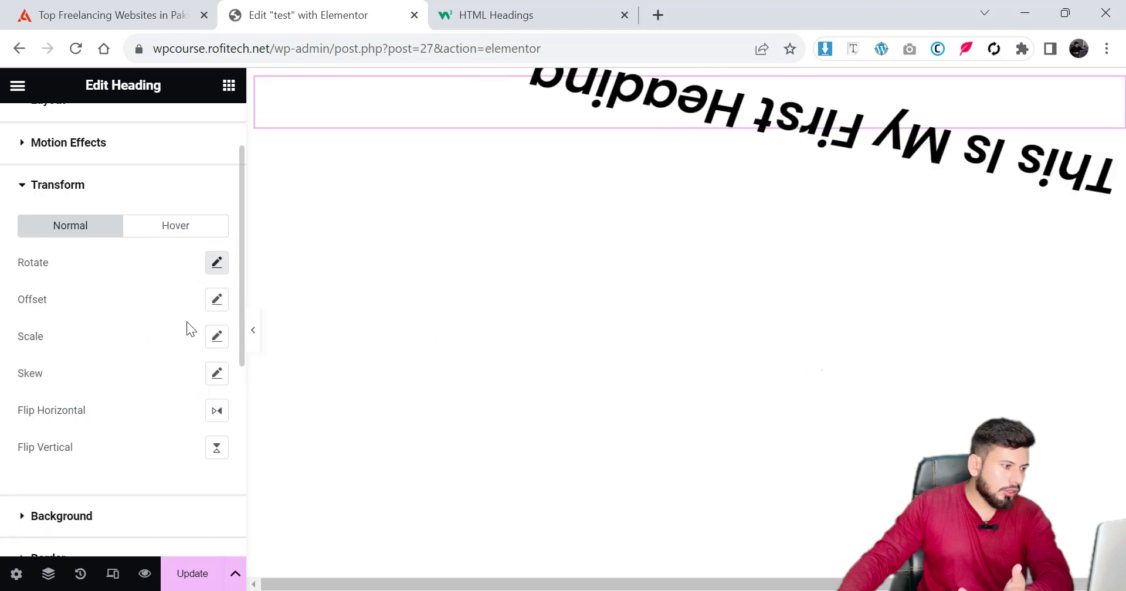
Step: Flip the heading horizontally and back, and flip it vertically and back
{"action": "left_click", "coordinate": [216, 413]}
{"action": "left_click", "coordinate": [217, 414]}
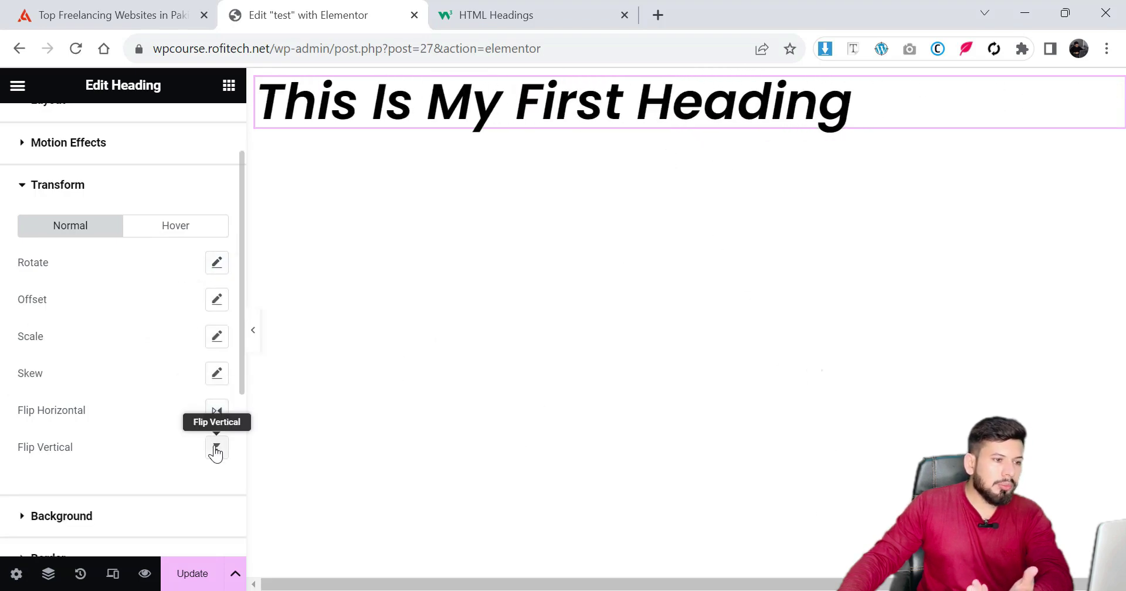
{"action": "left_click", "coordinate": [216, 449]}
{"action": "left_click", "coordinate": [215, 449]}
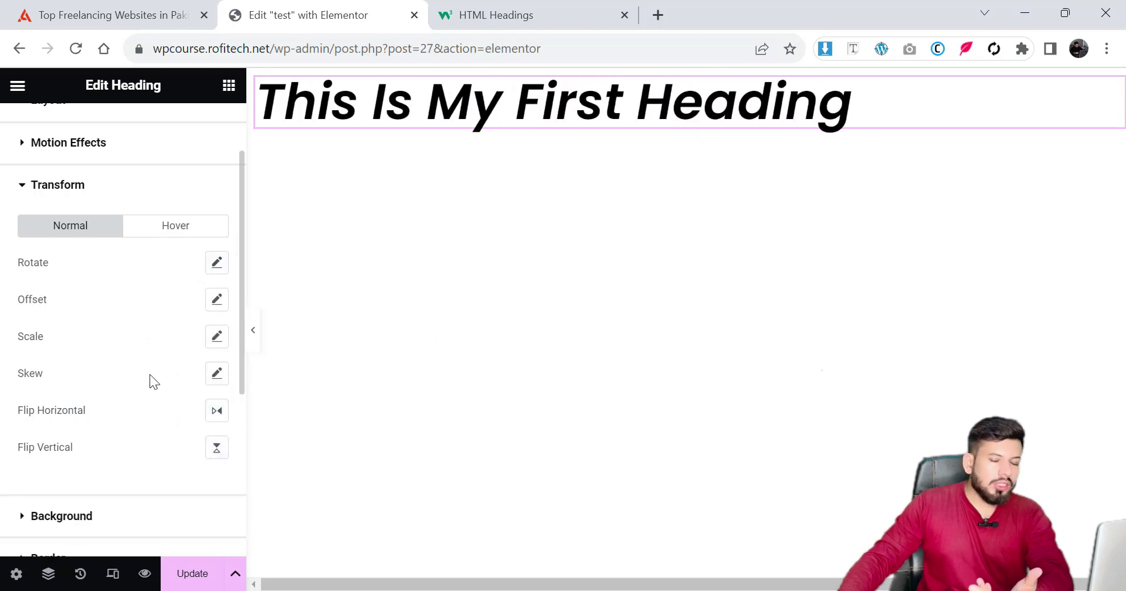
Step: Give the heading a classic background in red (#FF0B0B) for its normal state
{"action": "scroll", "coordinate": [167, 371], "scroll_direction": "down", "scroll_amount": 5}
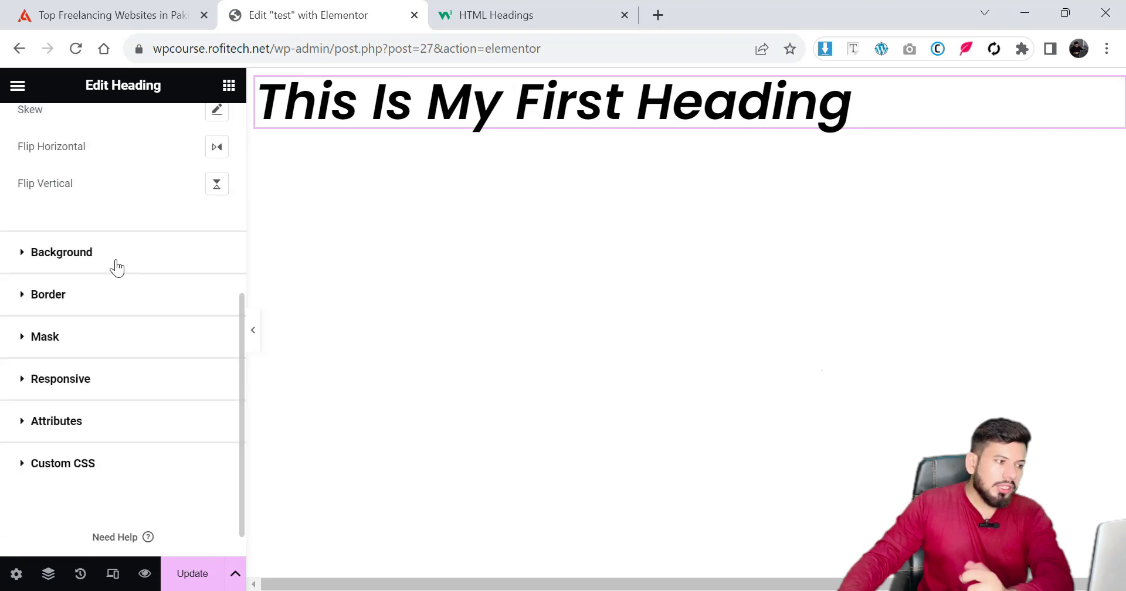
{"action": "left_click", "coordinate": [117, 267]}
{"action": "scroll", "coordinate": [141, 314], "scroll_direction": "down", "scroll_amount": 2}
{"action": "left_click", "coordinate": [193, 326]}
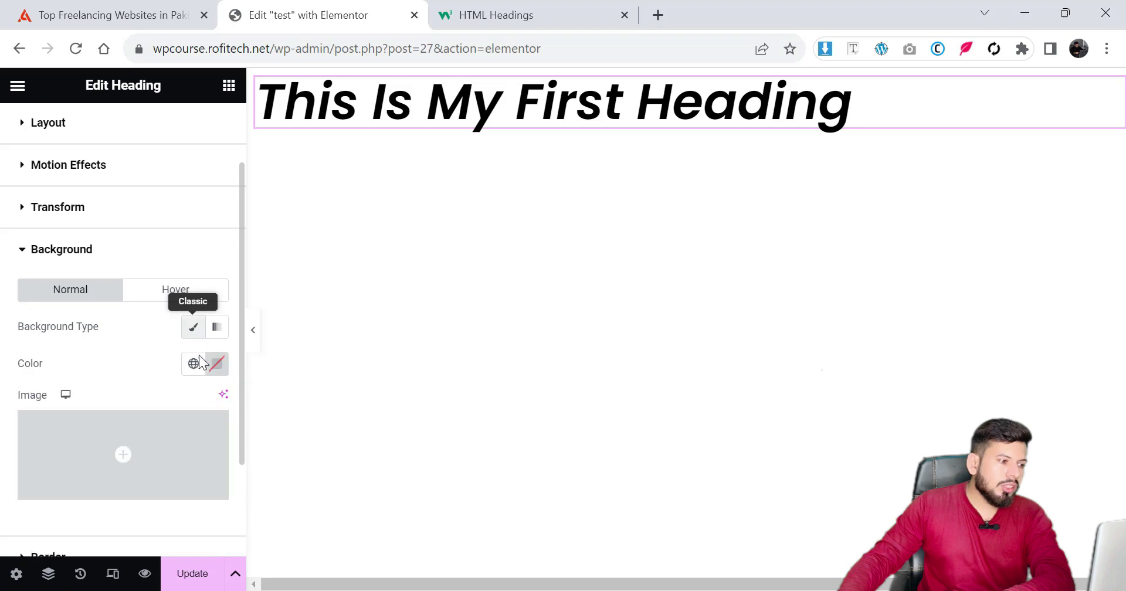
{"action": "left_click", "coordinate": [216, 364]}
{"action": "left_click_drag", "start_coordinate": [309, 141], "coordinate": [310, 122]}
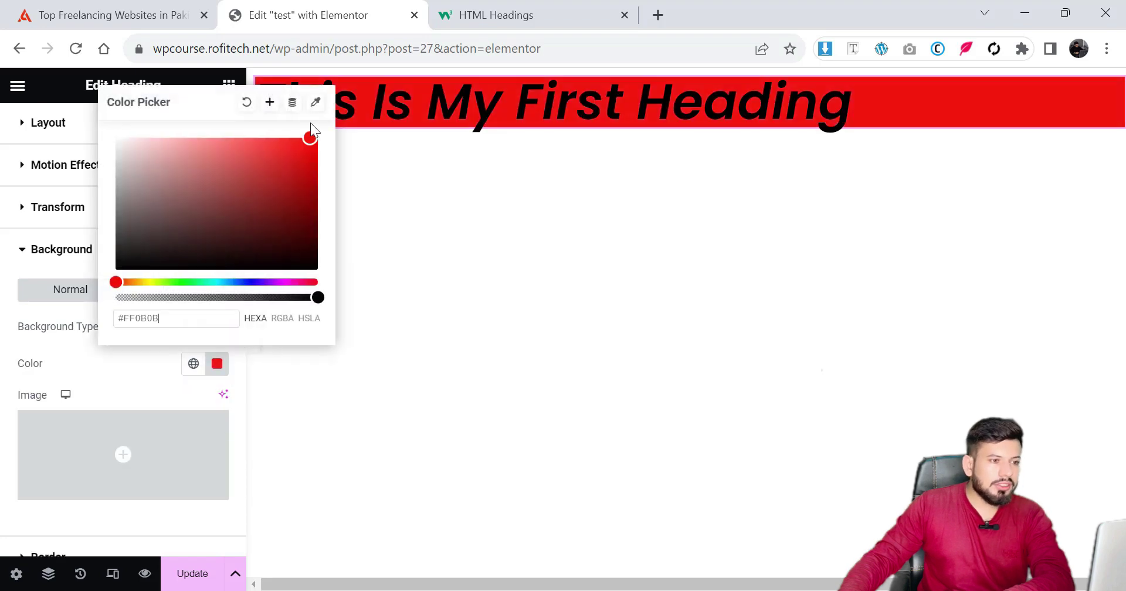
{"action": "left_click", "coordinate": [98, 368]}
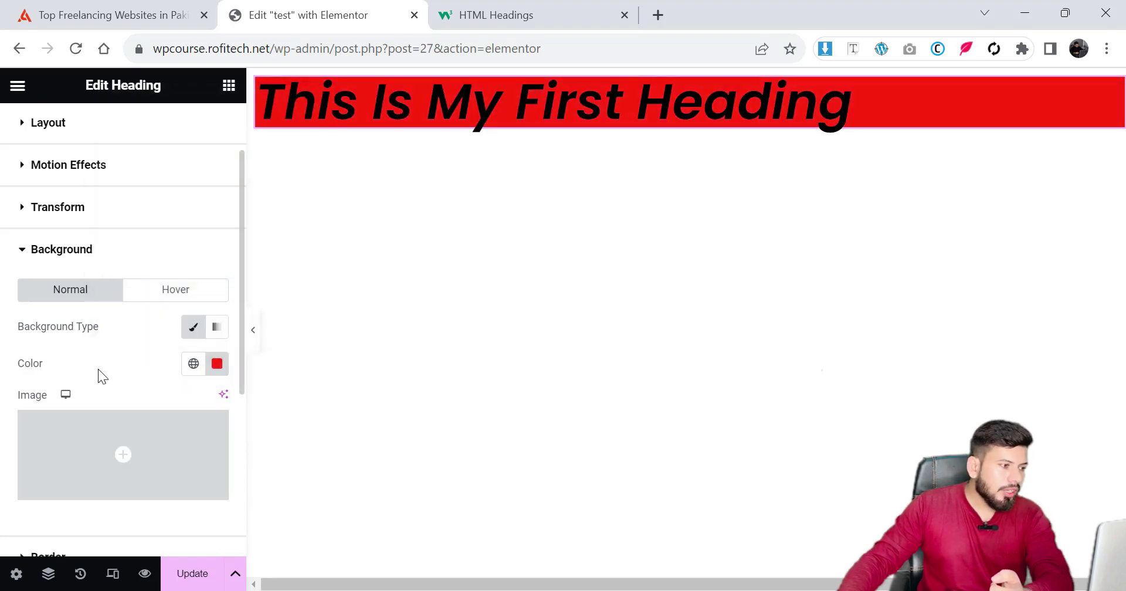
Step: Try a classic black background color for the heading's hover state and clear it
{"action": "scroll", "coordinate": [98, 372], "scroll_direction": "down", "scroll_amount": 3}
{"action": "scroll", "coordinate": [117, 329], "scroll_direction": "up", "scroll_amount": 2}
{"action": "left_click", "coordinate": [167, 204]}
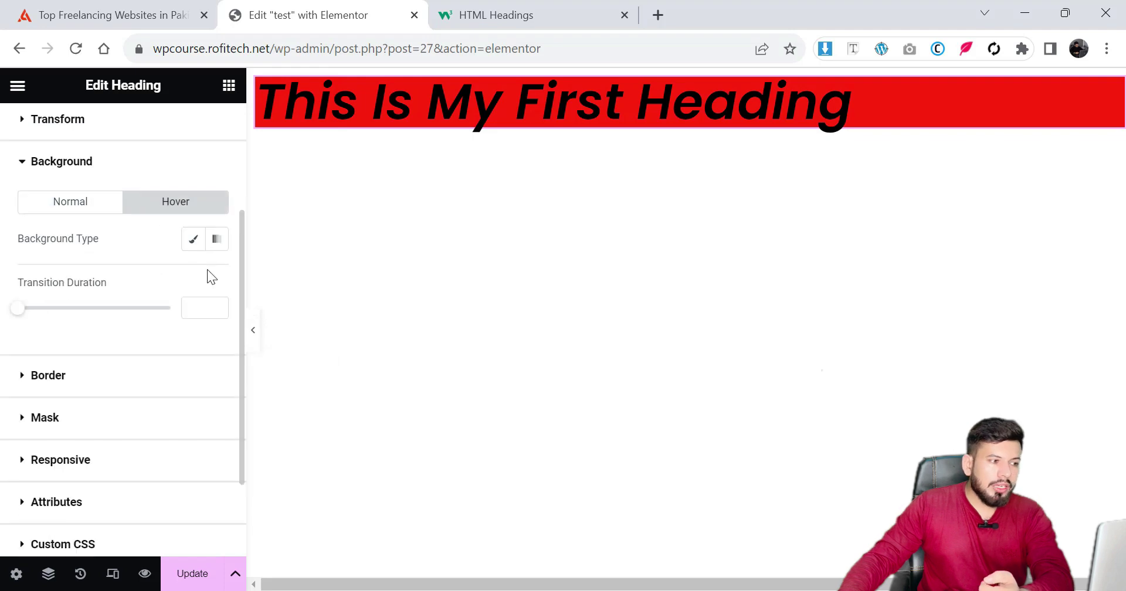
{"action": "left_click", "coordinate": [193, 251]}
{"action": "left_click", "coordinate": [216, 274]}
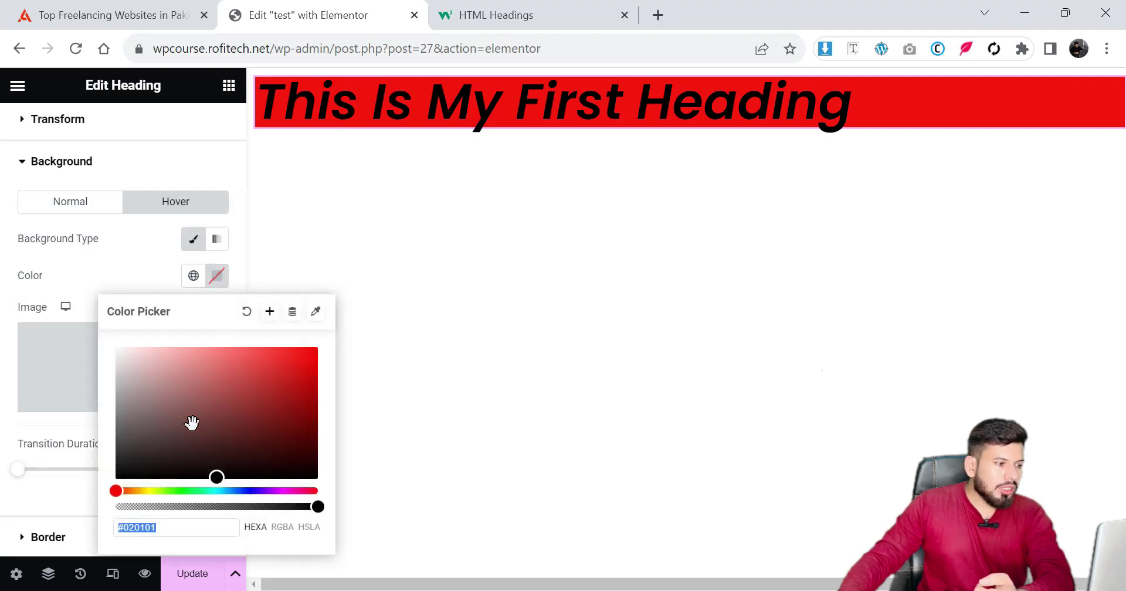
{"action": "left_click", "coordinate": [104, 268]}
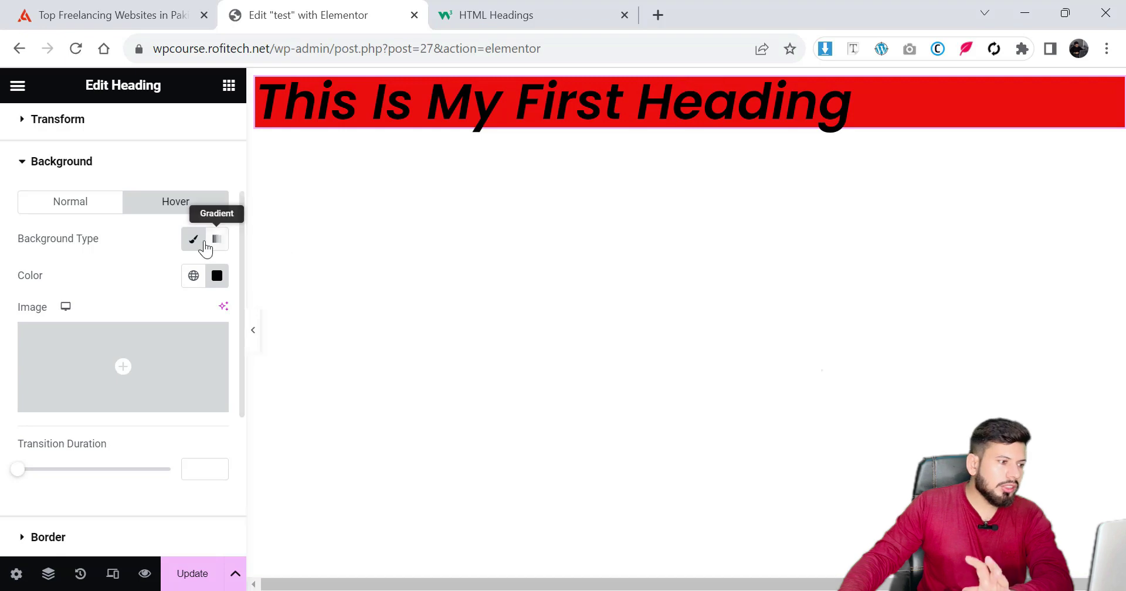
{"action": "left_click", "coordinate": [193, 239]}
{"action": "left_click", "coordinate": [193, 239]}
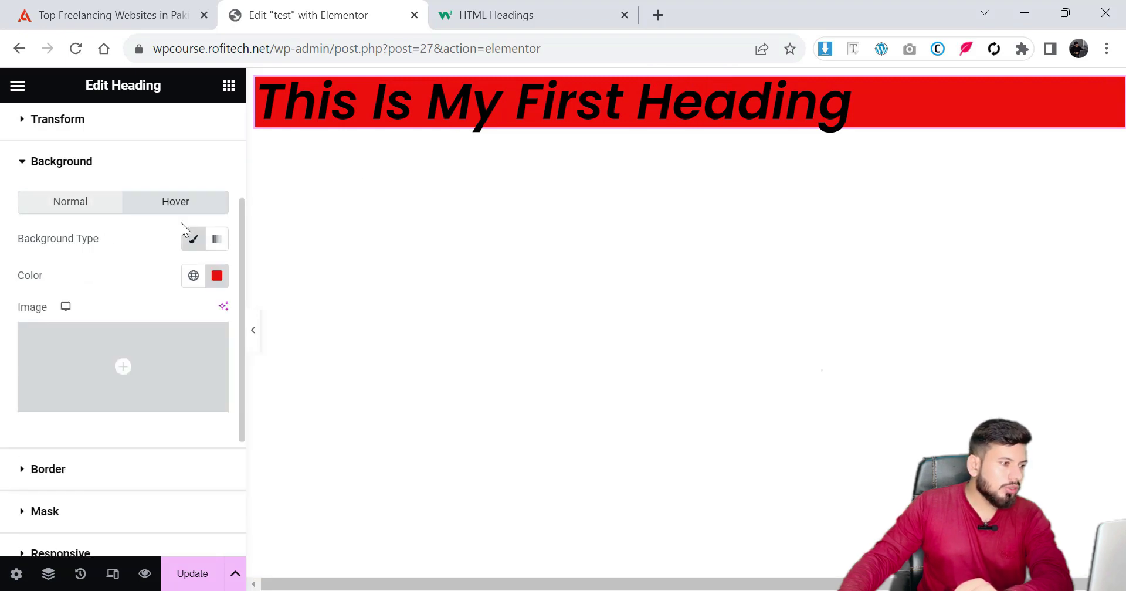
Step: Add a solid border to the heading with a width of 10 px on all sides
{"action": "scroll", "coordinate": [143, 284], "scroll_direction": "down", "scroll_amount": 3}
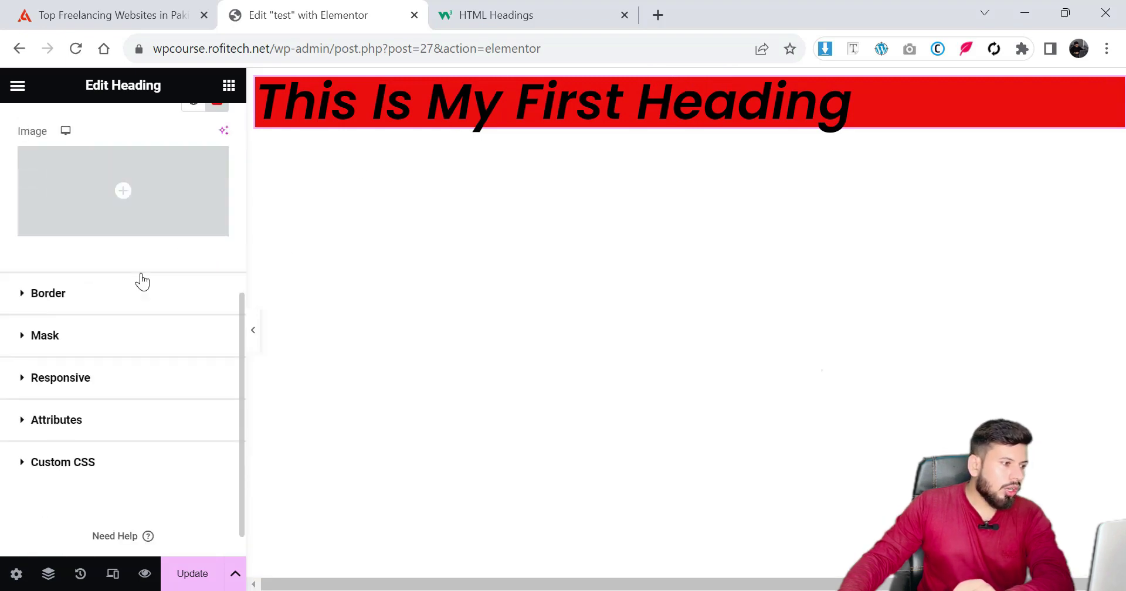
{"action": "left_click", "coordinate": [98, 300]}
{"action": "scroll", "coordinate": [141, 322], "scroll_direction": "down", "scroll_amount": 2}
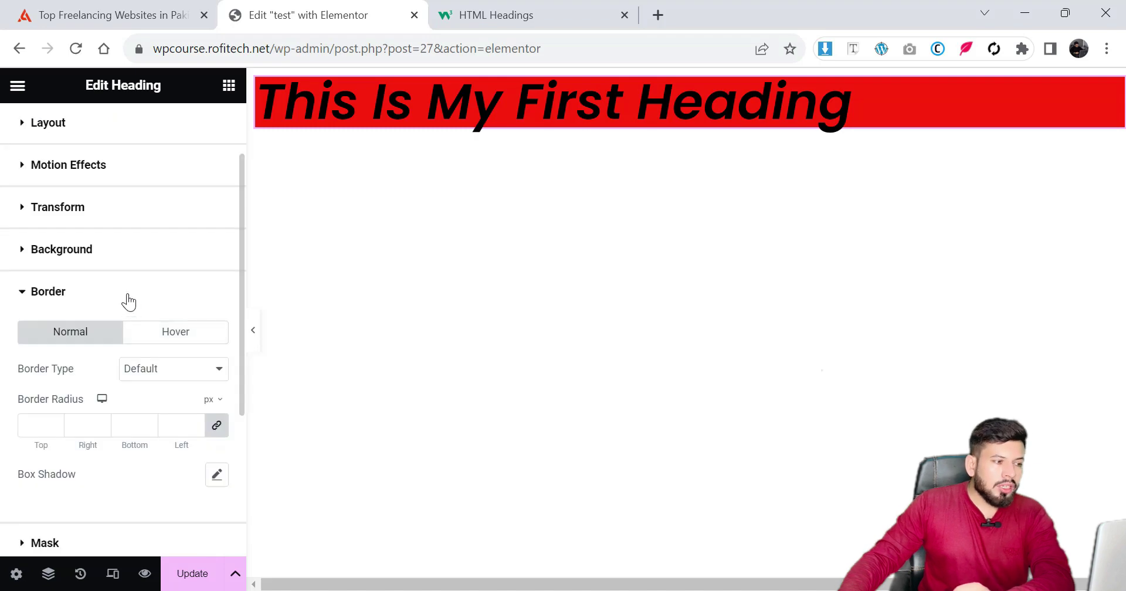
{"action": "scroll", "coordinate": [128, 302], "scroll_direction": "down", "scroll_amount": 2}
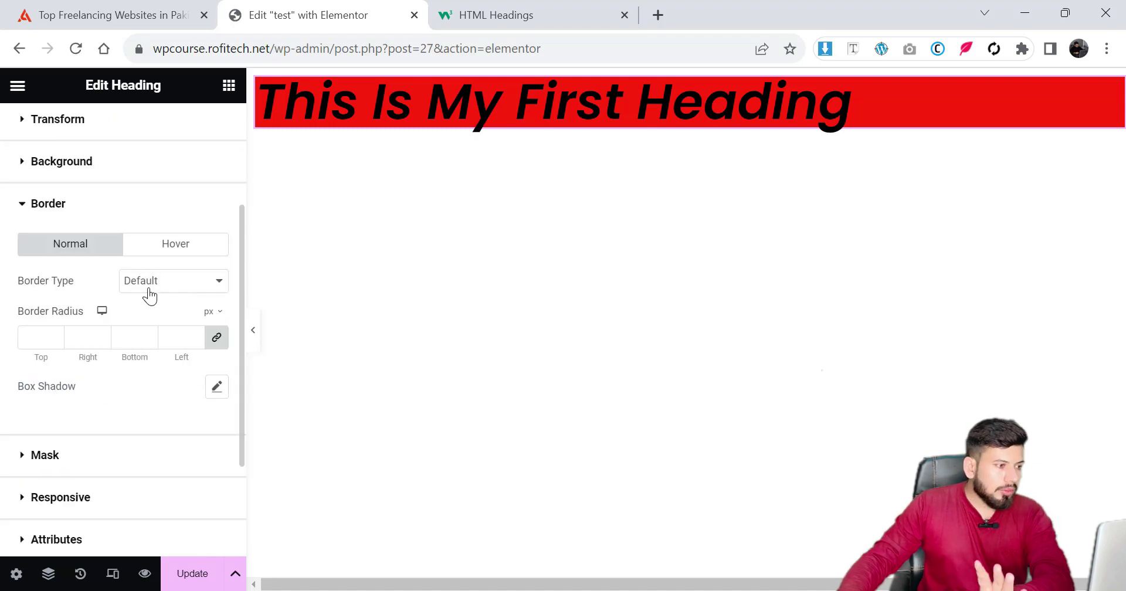
{"action": "left_click", "coordinate": [149, 291]}
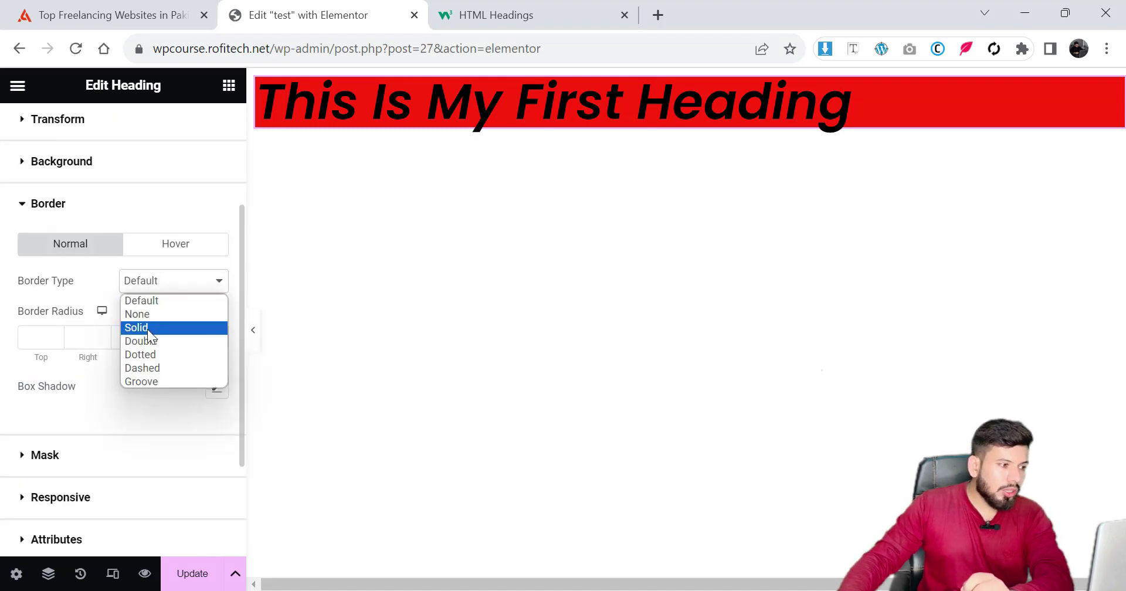
{"action": "left_click", "coordinate": [146, 329]}
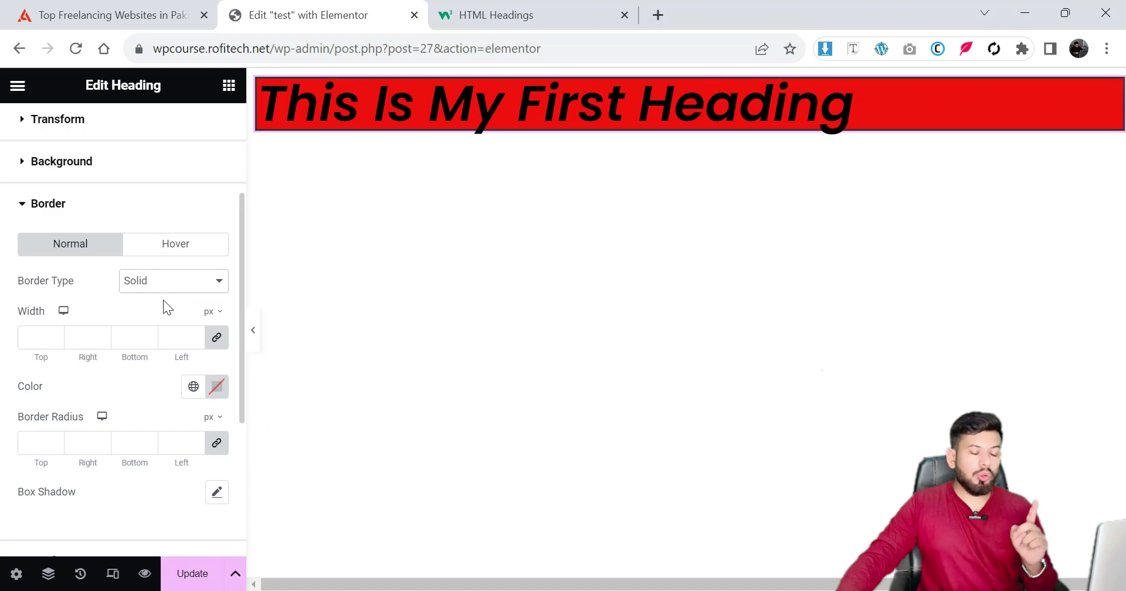
{"action": "left_click", "coordinate": [37, 339]}
{"action": "type", "text": "10"}
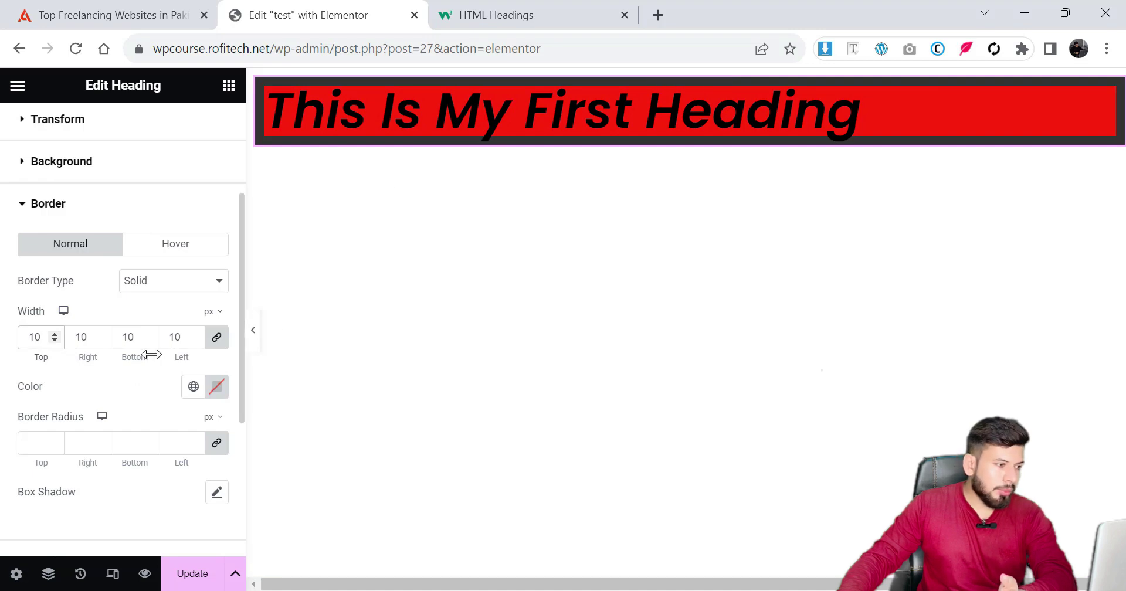
Step: Change the heading's border color to a muted brownish red
{"action": "left_click", "coordinate": [216, 386]}
{"action": "type", "text": "#FFFFFF"}
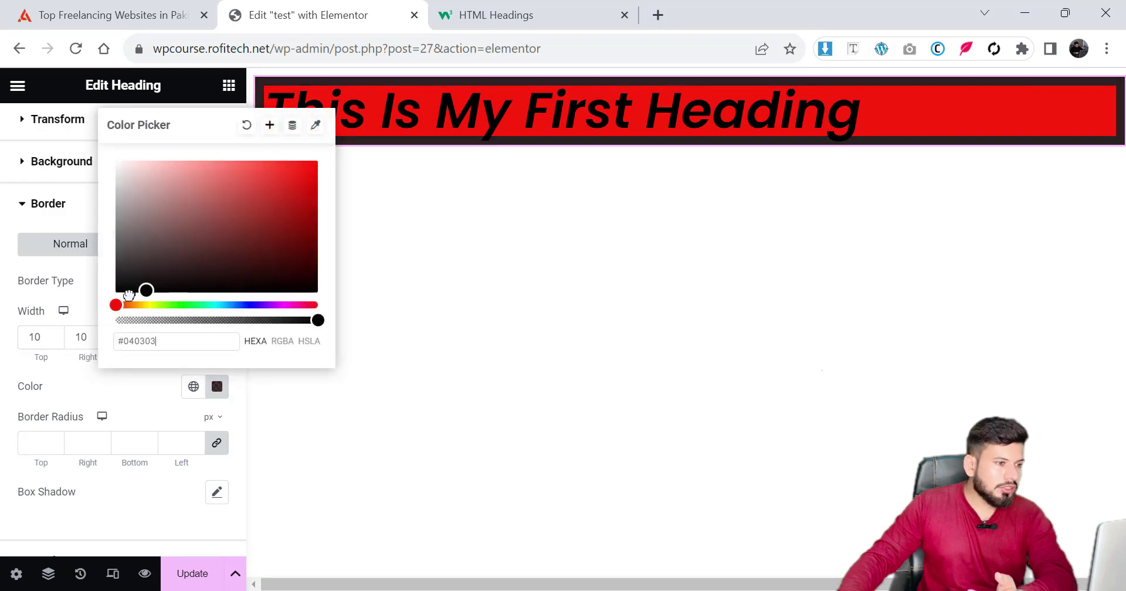
{"action": "mouse_move", "coordinate": [133, 184]}
{"action": "left_mouse_down"}
{"action": "mouse_move", "coordinate": [251, 196]}
{"action": "mouse_move", "coordinate": [188, 225]}
{"action": "left_mouse_up"}
Step: Try a border radius of 40 px on all corners of the heading and clear it
{"action": "left_click", "coordinate": [64, 427]}
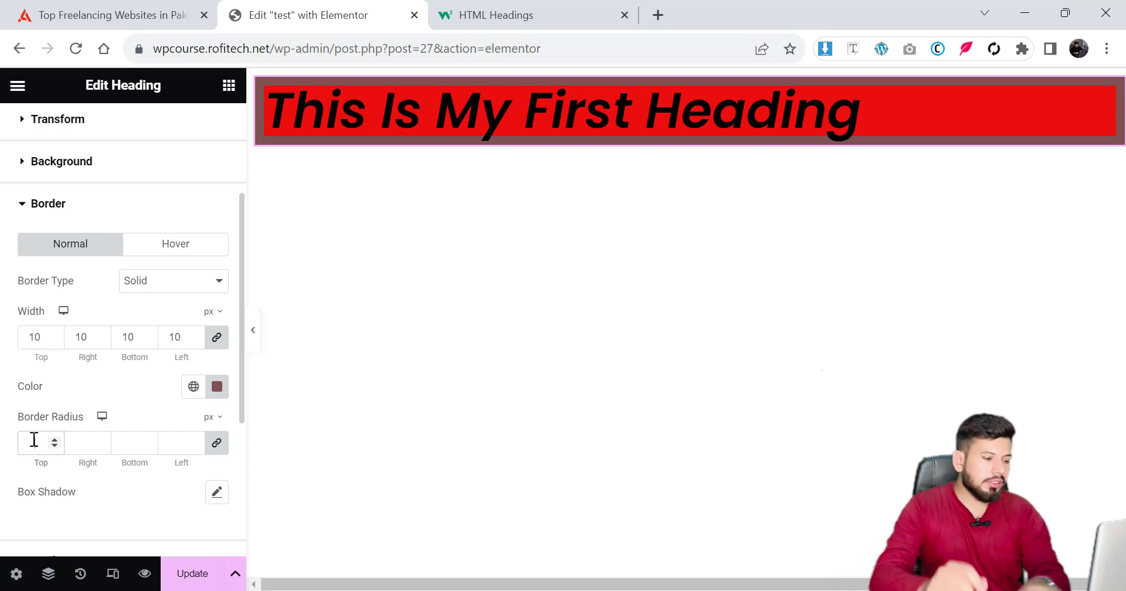
{"action": "type", "text": "0"}
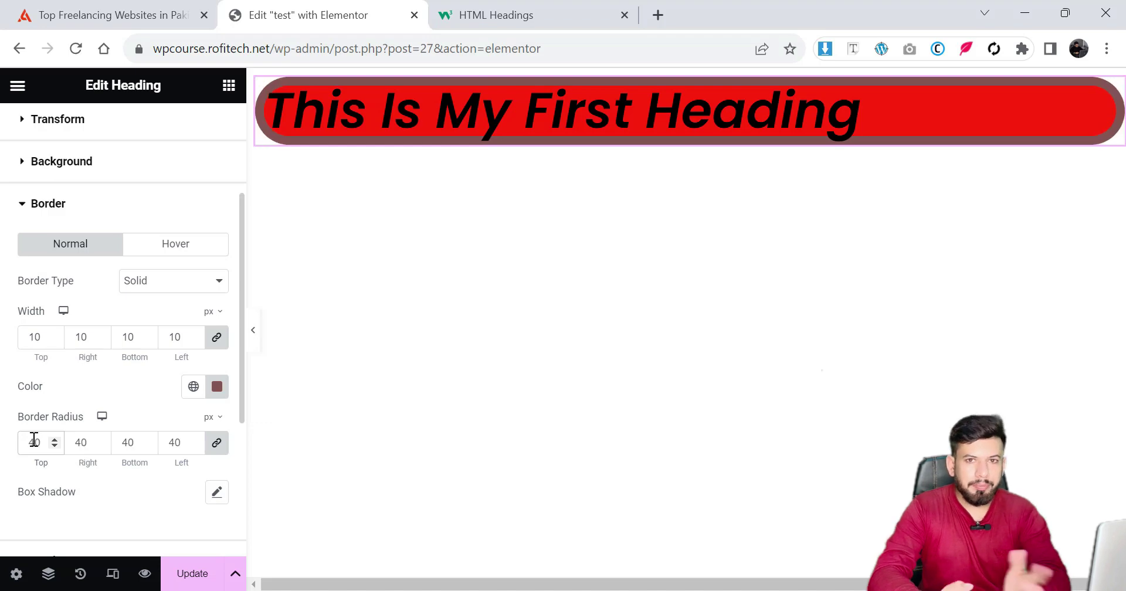
{"action": "key", "text": "BackSpace"}
{"action": "key", "text": "BackSpace"}
Step: Reset the heading's border type to Default and remove its classic red background
{"action": "left_click", "coordinate": [147, 284]}
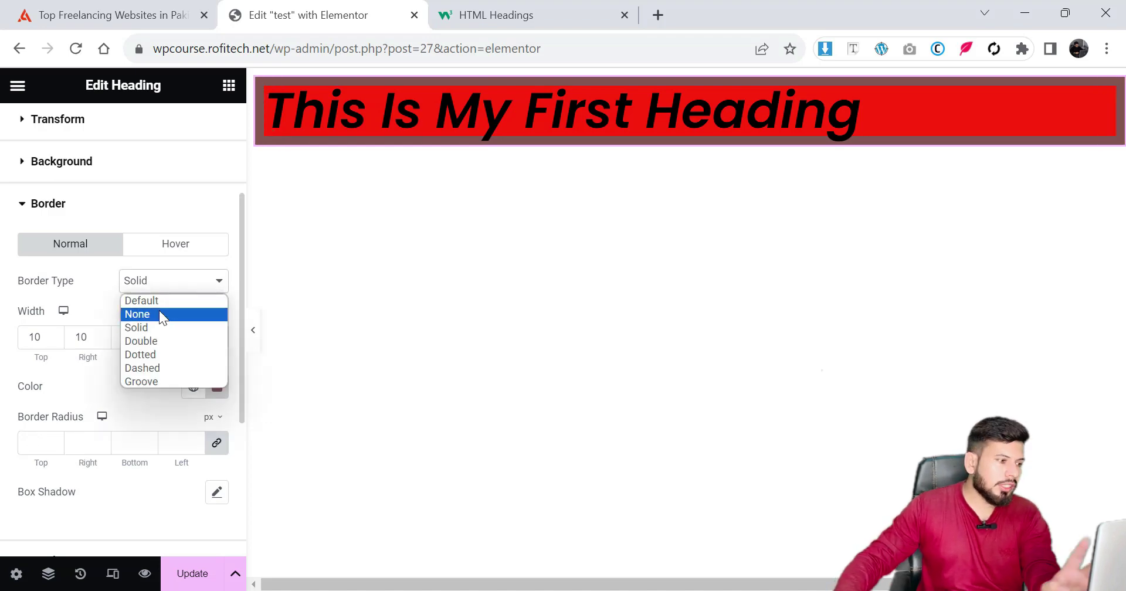
{"action": "left_click", "coordinate": [159, 313]}
{"action": "left_click", "coordinate": [151, 276]}
{"action": "left_click", "coordinate": [155, 301]}
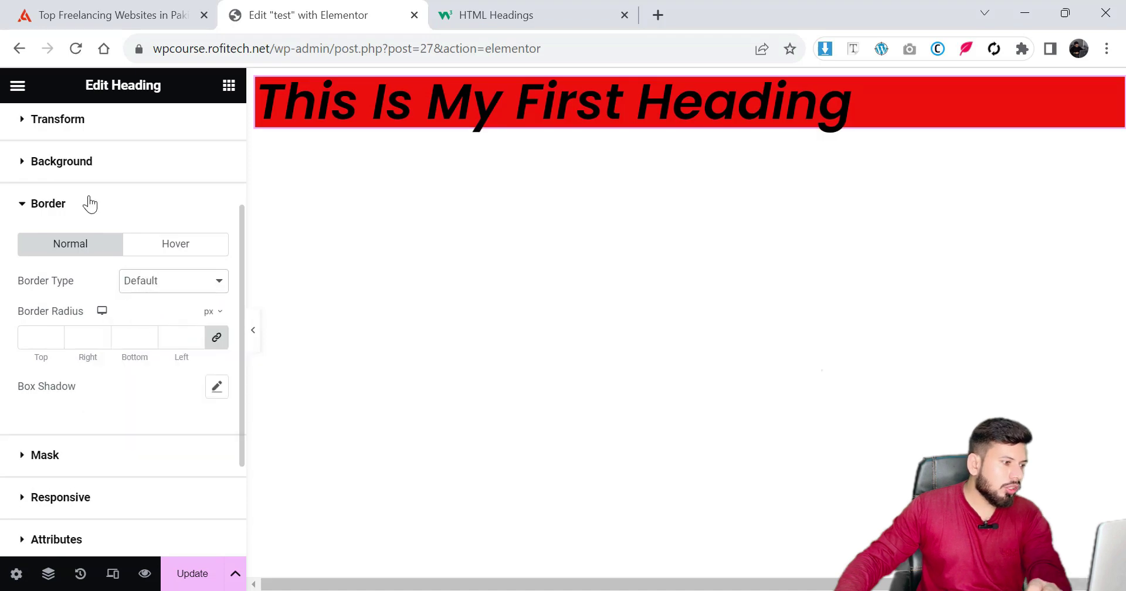
{"action": "left_click", "coordinate": [71, 167]}
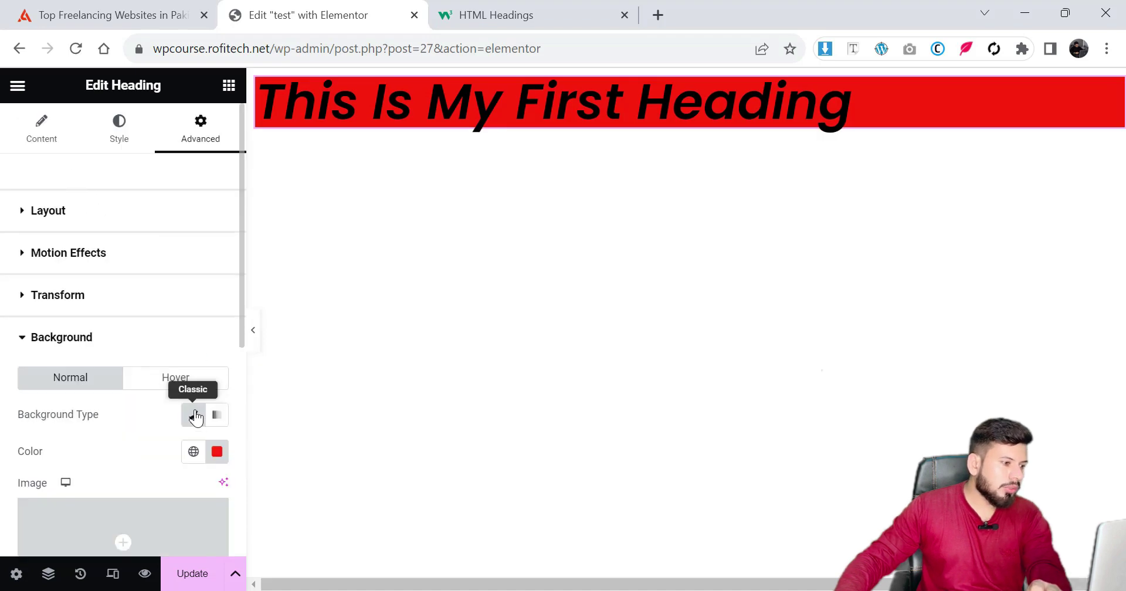
{"action": "left_click", "coordinate": [194, 414]}
Step: Review the heading's Mask settings and its Responsive visibility options for desktop, tablet and mobile
{"action": "scroll", "coordinate": [135, 384], "scroll_direction": "down", "scroll_amount": 4}
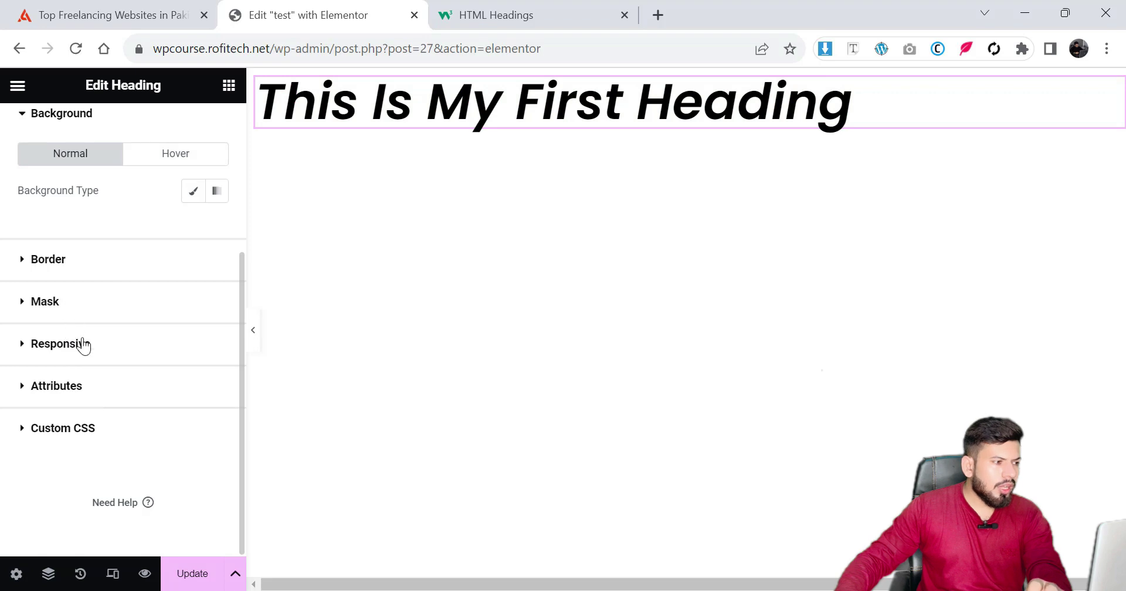
{"action": "left_click", "coordinate": [74, 321]}
{"action": "scroll", "coordinate": [116, 328], "scroll_direction": "down", "scroll_amount": 3}
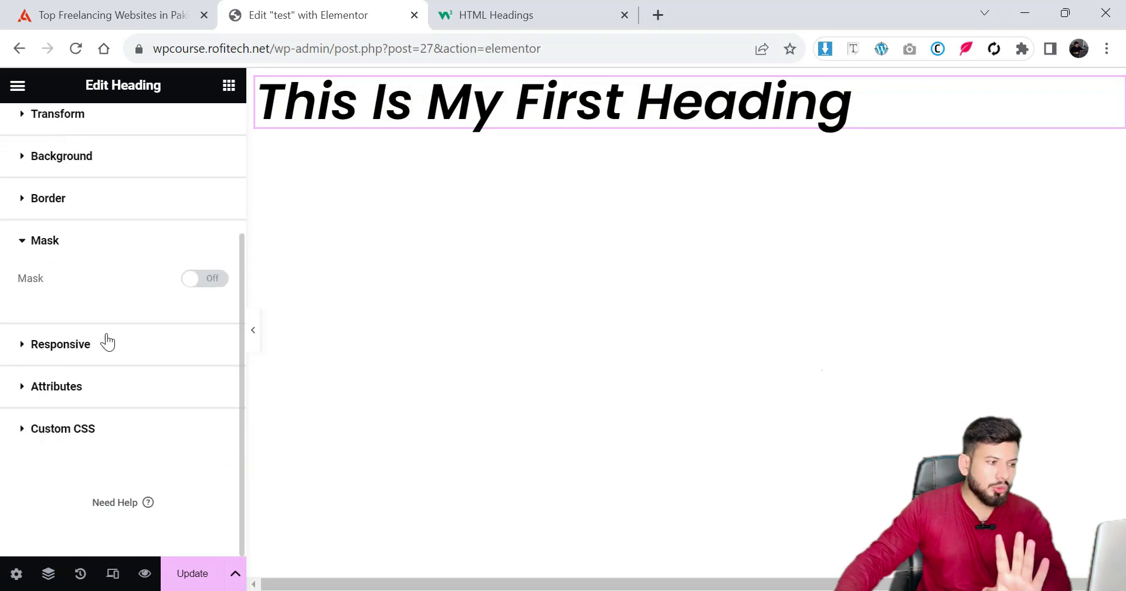
{"action": "left_click", "coordinate": [97, 348]}
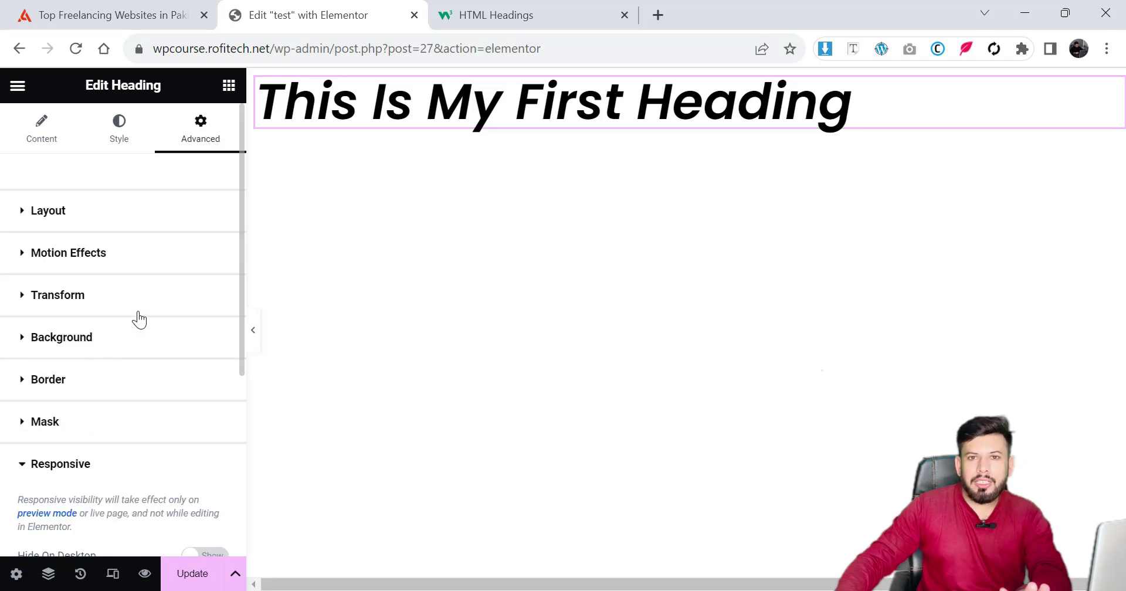
{"action": "scroll", "coordinate": [139, 317], "scroll_direction": "down", "scroll_amount": 3}
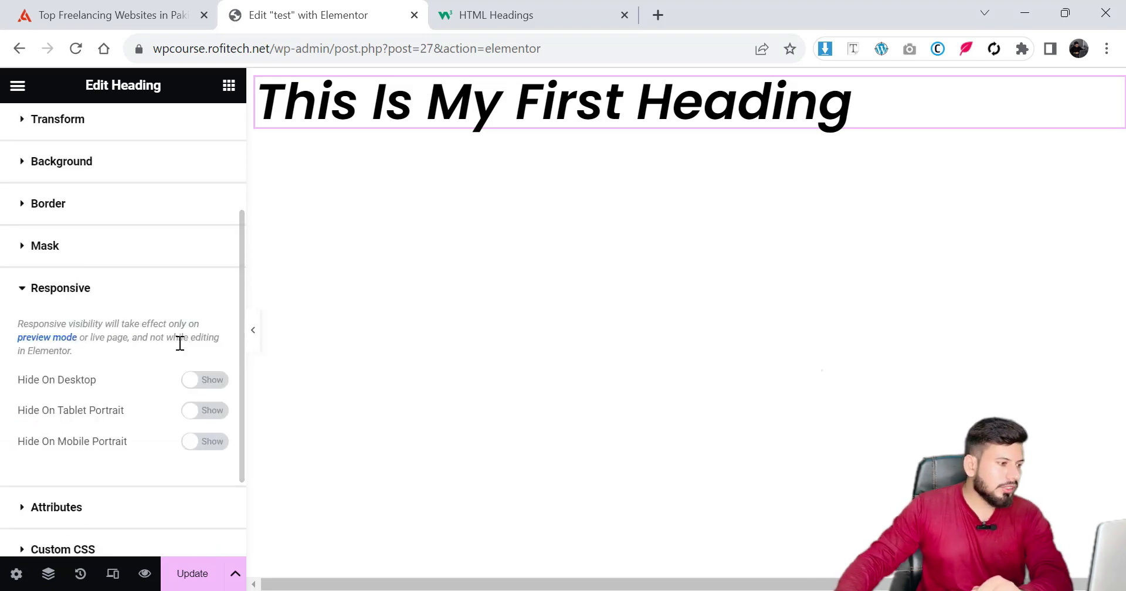
Step: Set the heading to be hidden on mobile portrait and update the page
{"action": "scroll", "coordinate": [117, 323], "scroll_direction": "down", "scroll_amount": 2}
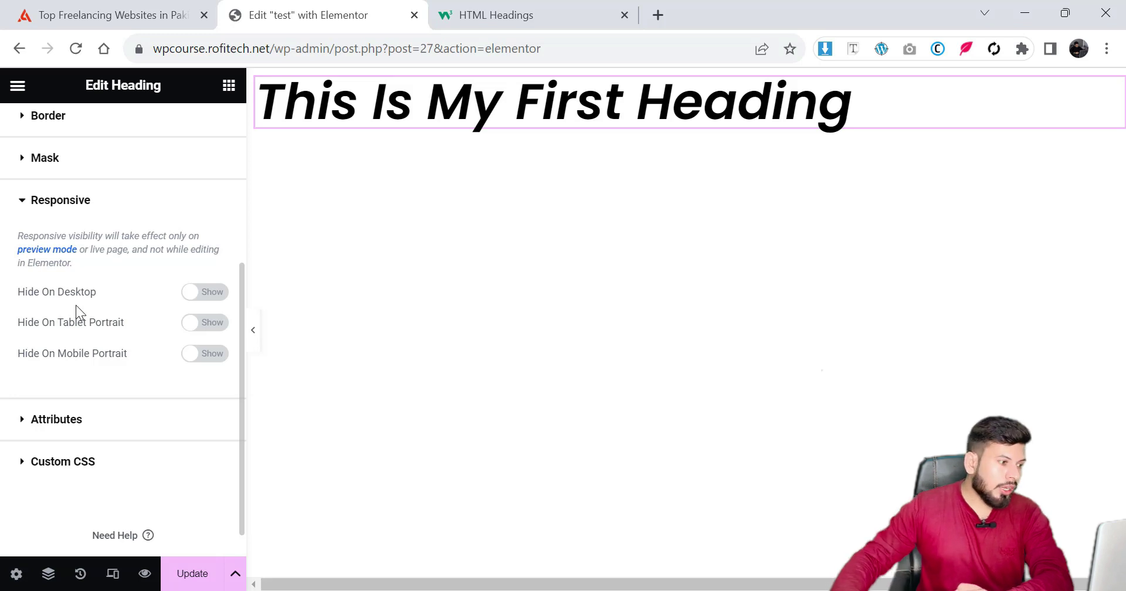
{"action": "left_click", "coordinate": [216, 359]}
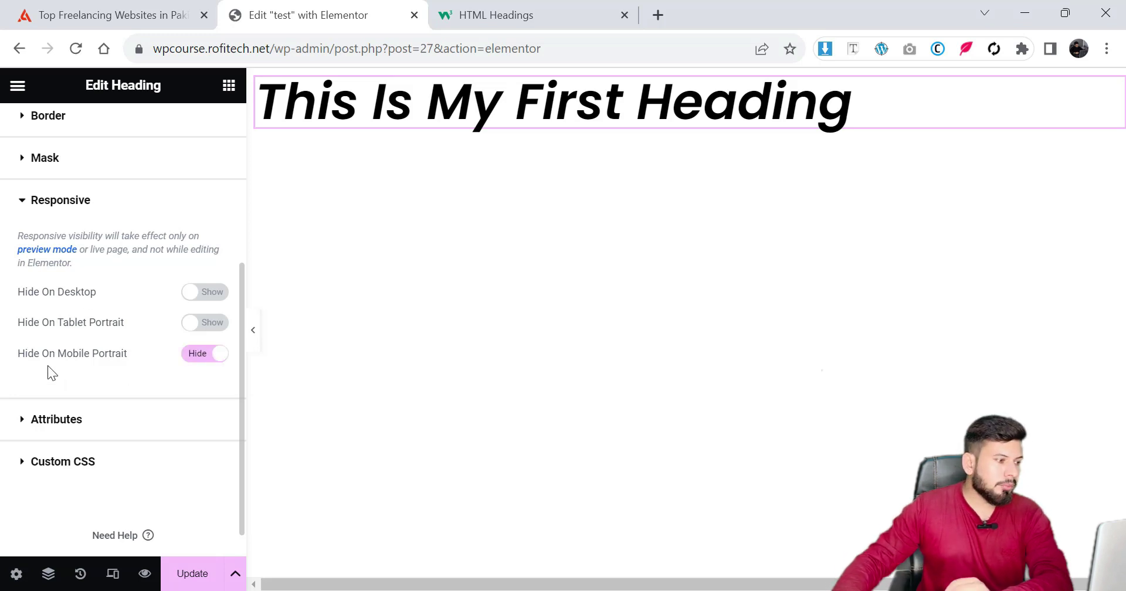
{"action": "left_click_drag", "start_coordinate": [42, 353], "coordinate": [130, 352]}
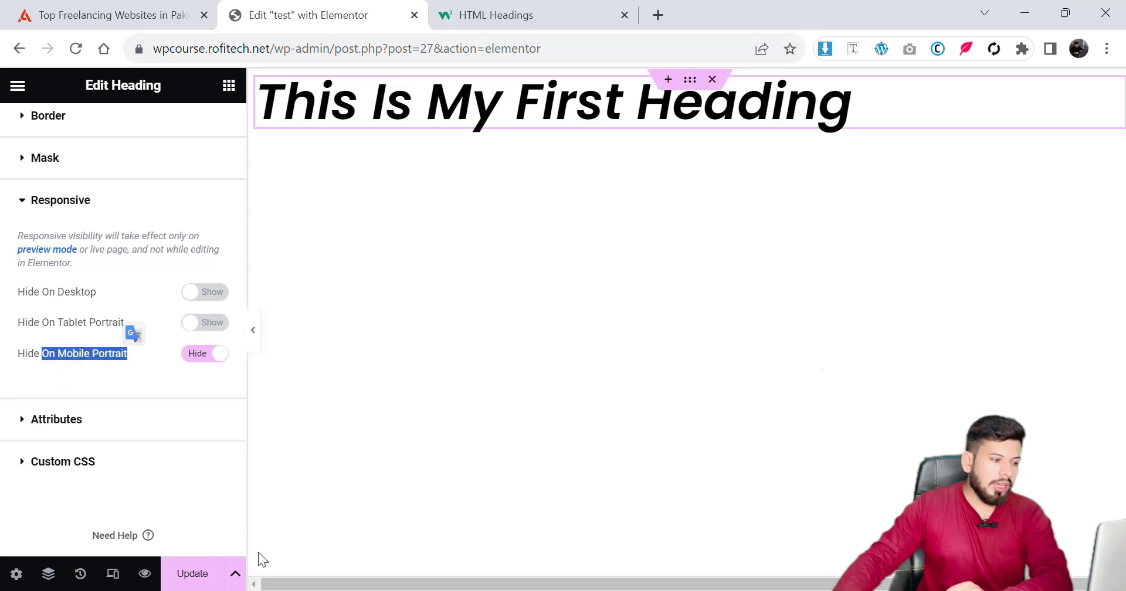
{"action": "left_click", "coordinate": [182, 575]}
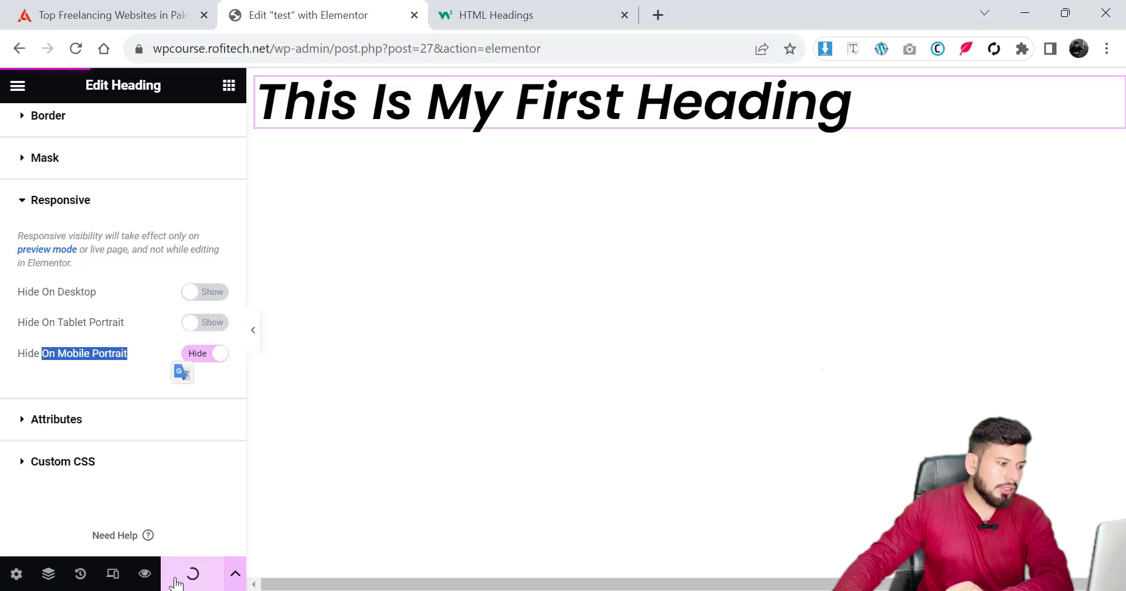
Step: Preview the page and inspect the heading's visibility in a 425 x 667 responsive mobile view
{"action": "left_click", "coordinate": [145, 573]}
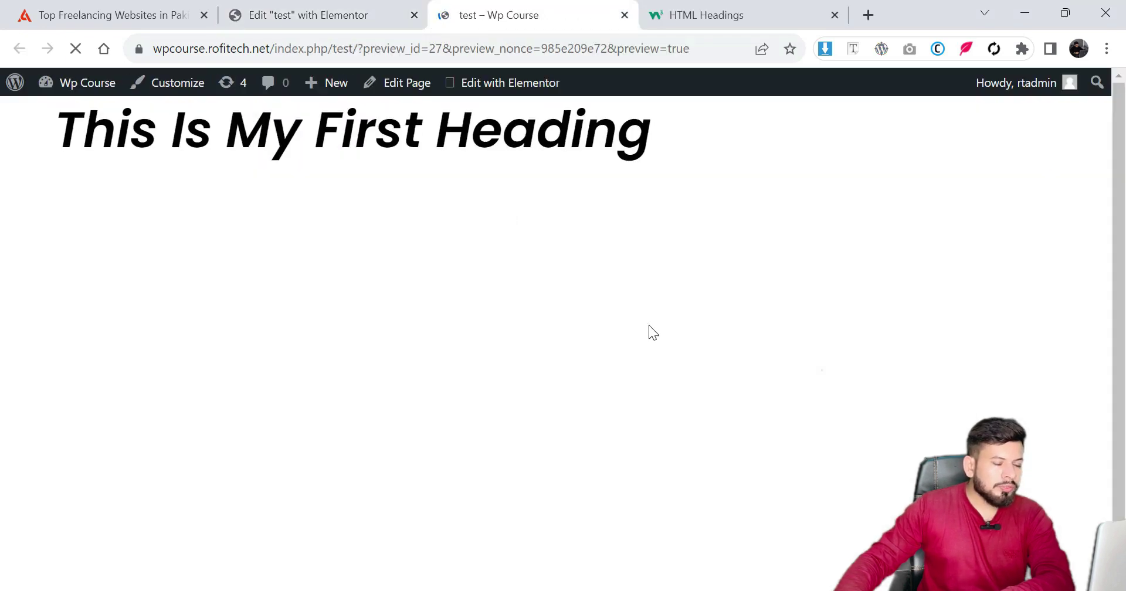
{"action": "right_click", "coordinate": [485, 262]}
{"action": "left_click", "coordinate": [548, 535]}
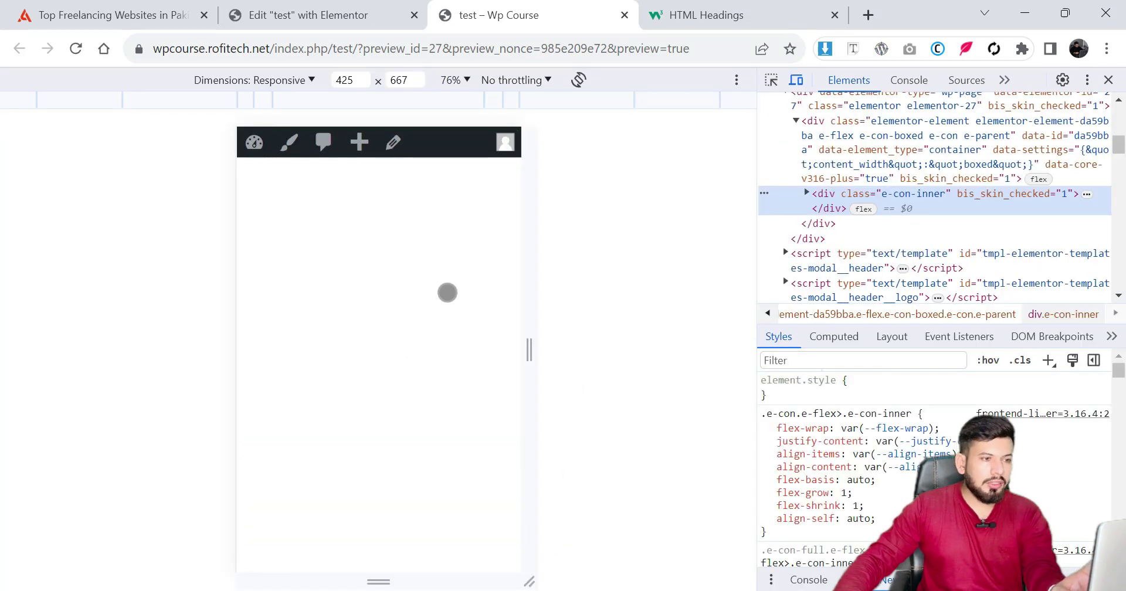
Step: Show the heading on mobile portrait again, update the page and reload the mobile preview
{"action": "left_click", "coordinate": [346, 15]}
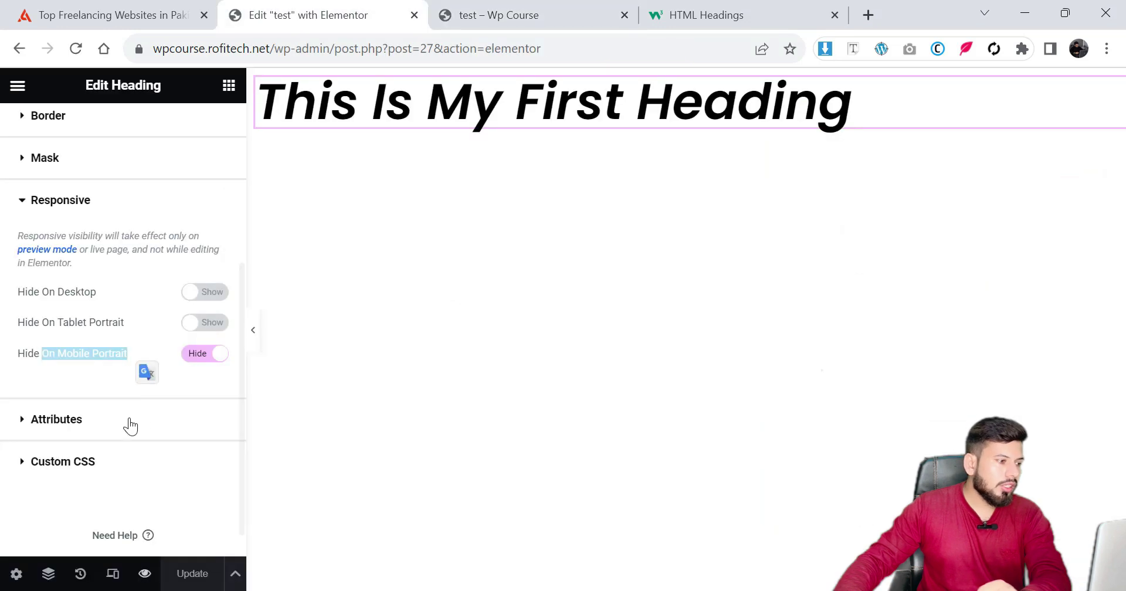
{"action": "left_click", "coordinate": [199, 354]}
{"action": "left_click", "coordinate": [188, 576]}
{"action": "left_click", "coordinate": [533, 9]}
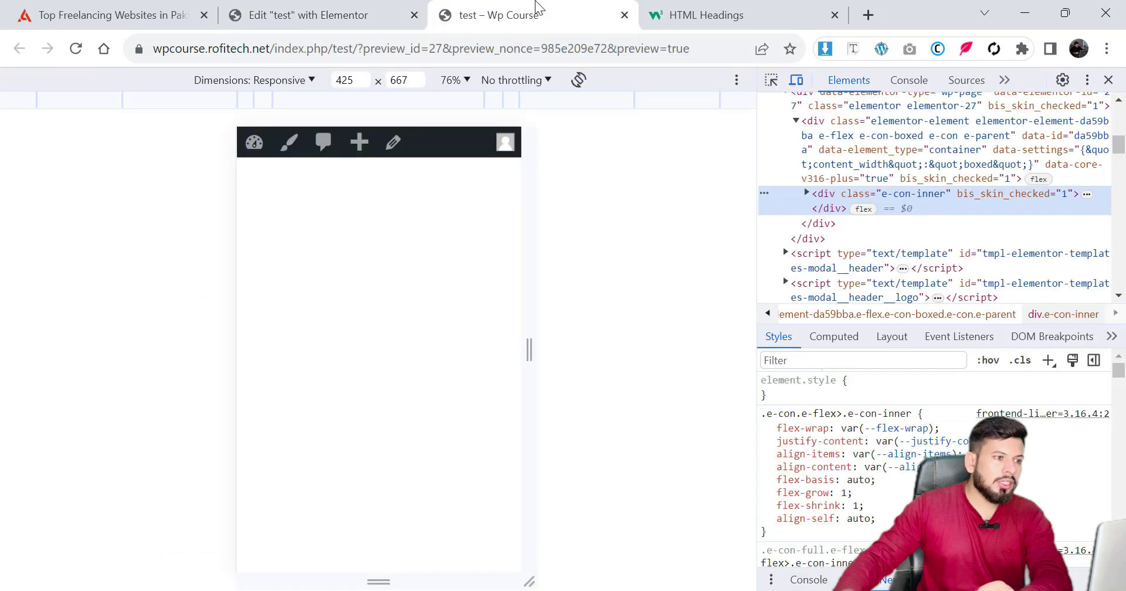
{"action": "key", "text": "F5"}
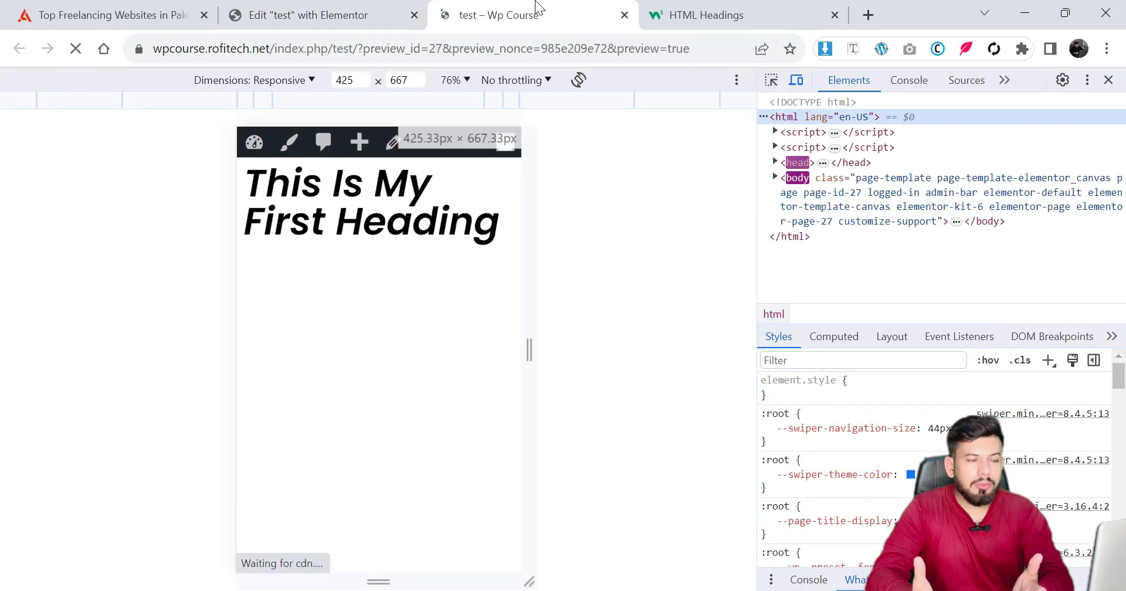
Step: Return to the editor and review the heading's Attributes and Custom CSS sections
{"action": "left_click", "coordinate": [299, 15]}
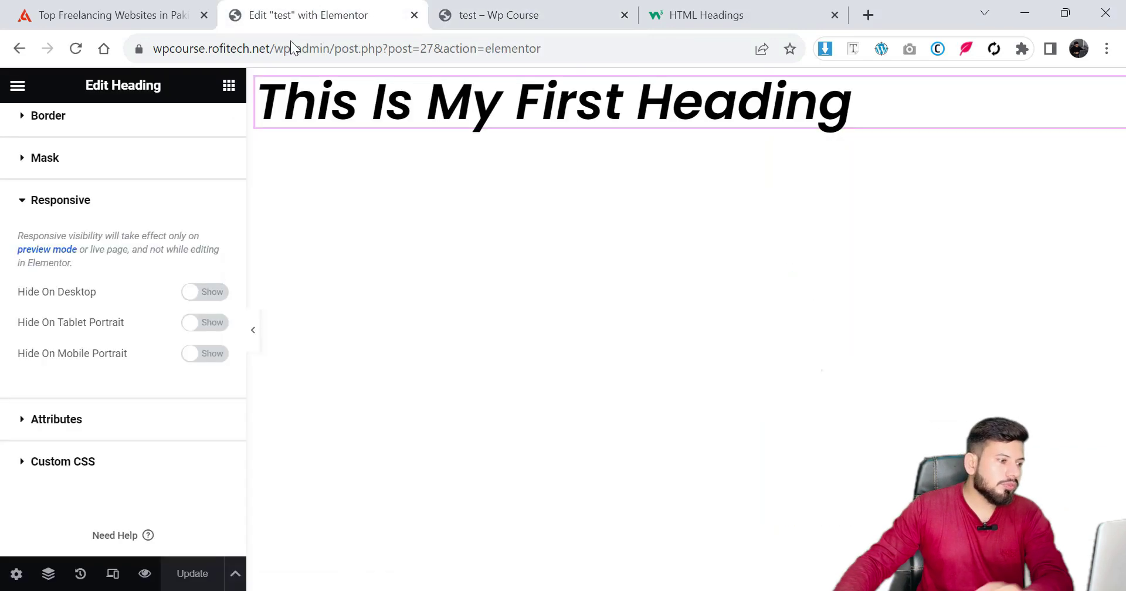
{"action": "left_click", "coordinate": [93, 435]}
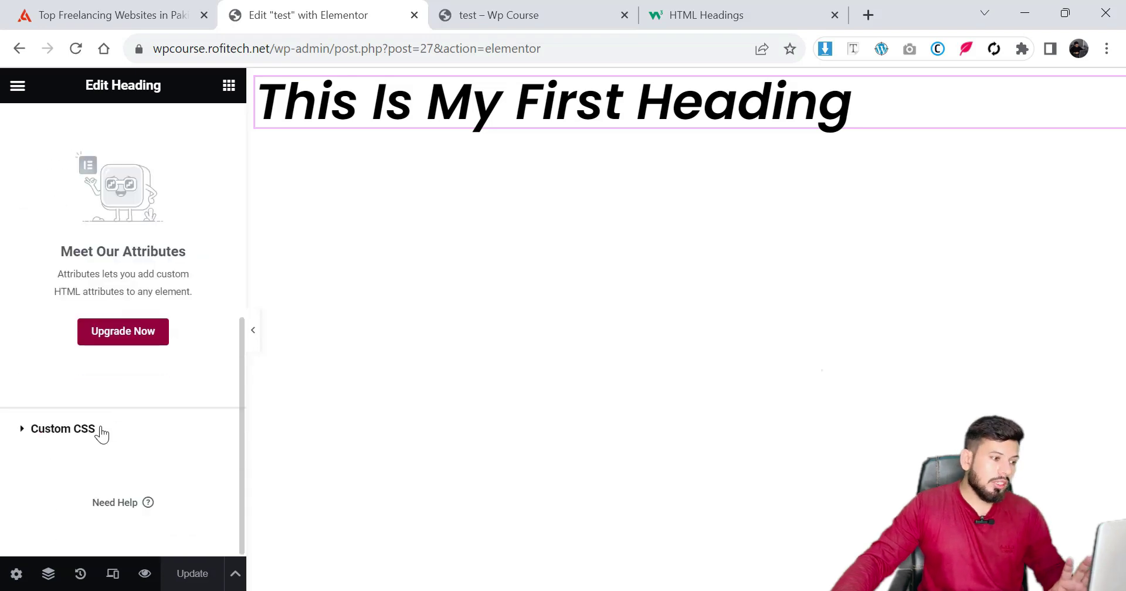
{"action": "left_click", "coordinate": [100, 431]}
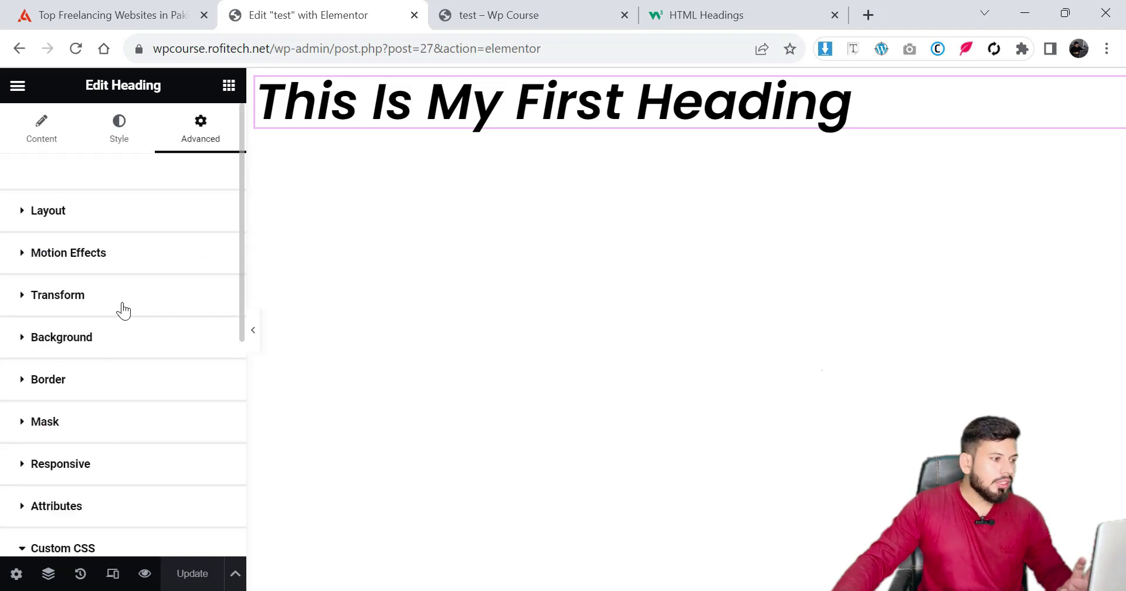
{"action": "scroll", "coordinate": [154, 306], "scroll_direction": "up", "scroll_amount": 7}
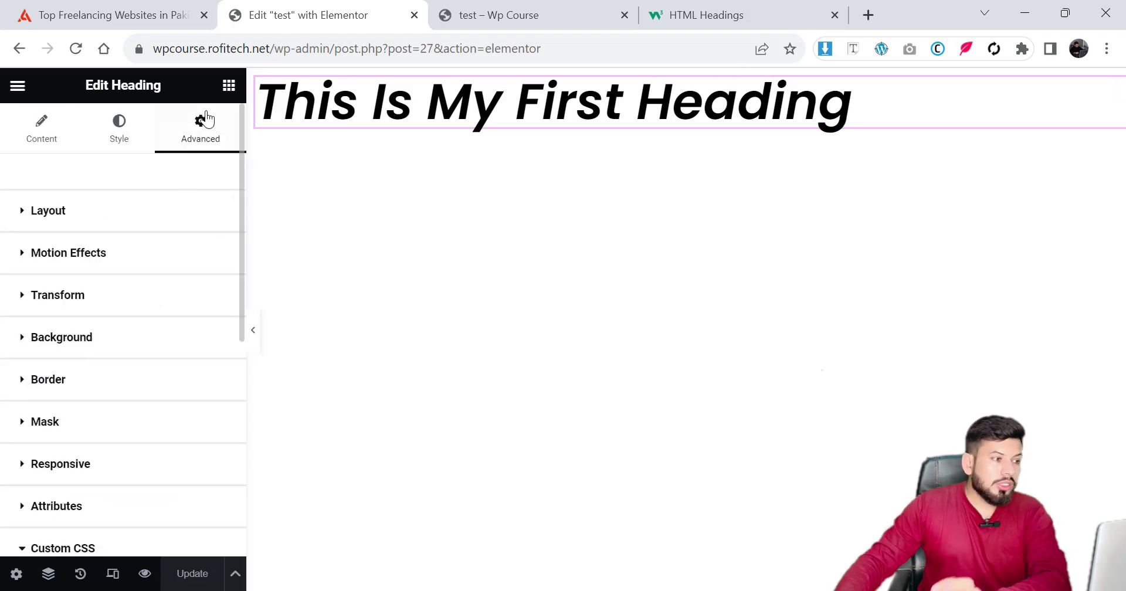
Step: Add an Image widget below the heading and choose the sunset cliff-jump picture from the media library
{"action": "left_click", "coordinate": [229, 86]}
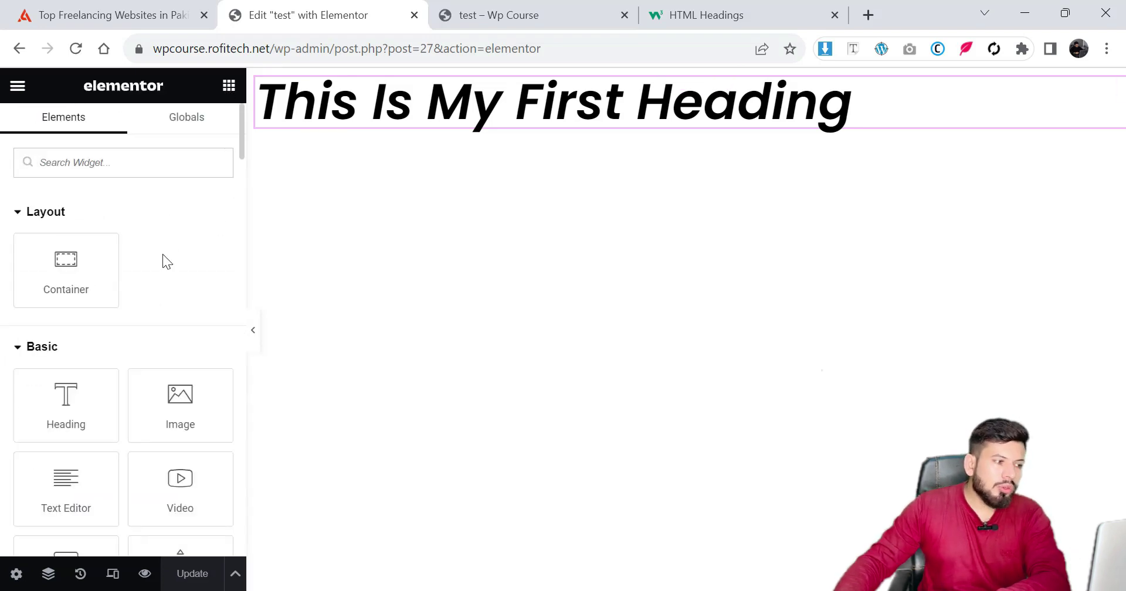
{"action": "scroll", "coordinate": [163, 255], "scroll_direction": "down", "scroll_amount": 2}
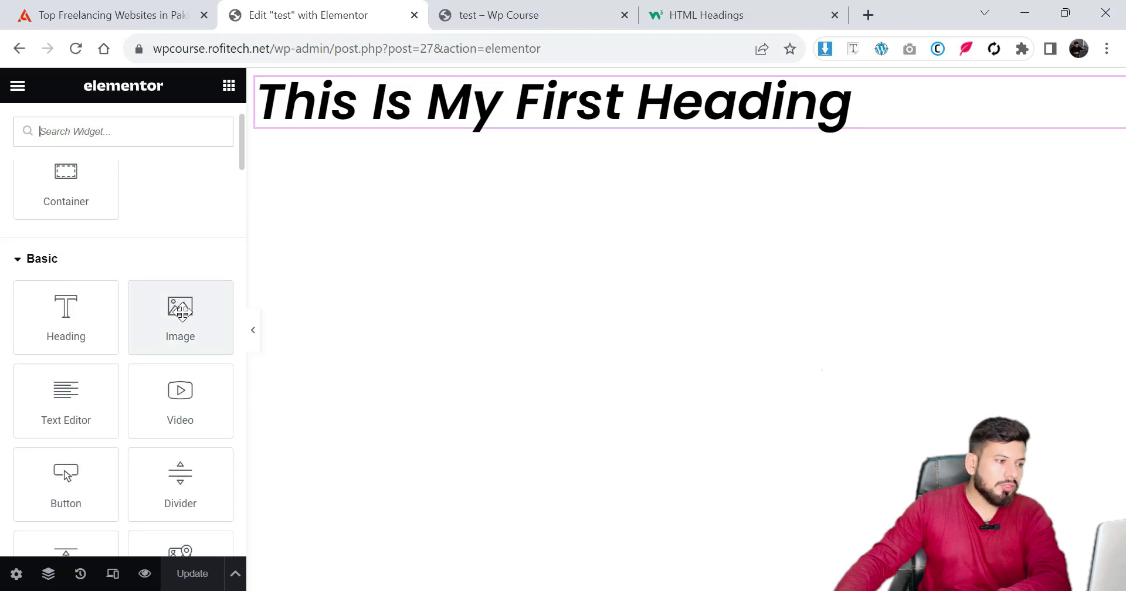
{"action": "left_click_drag", "start_coordinate": [187, 307], "coordinate": [439, 109]}
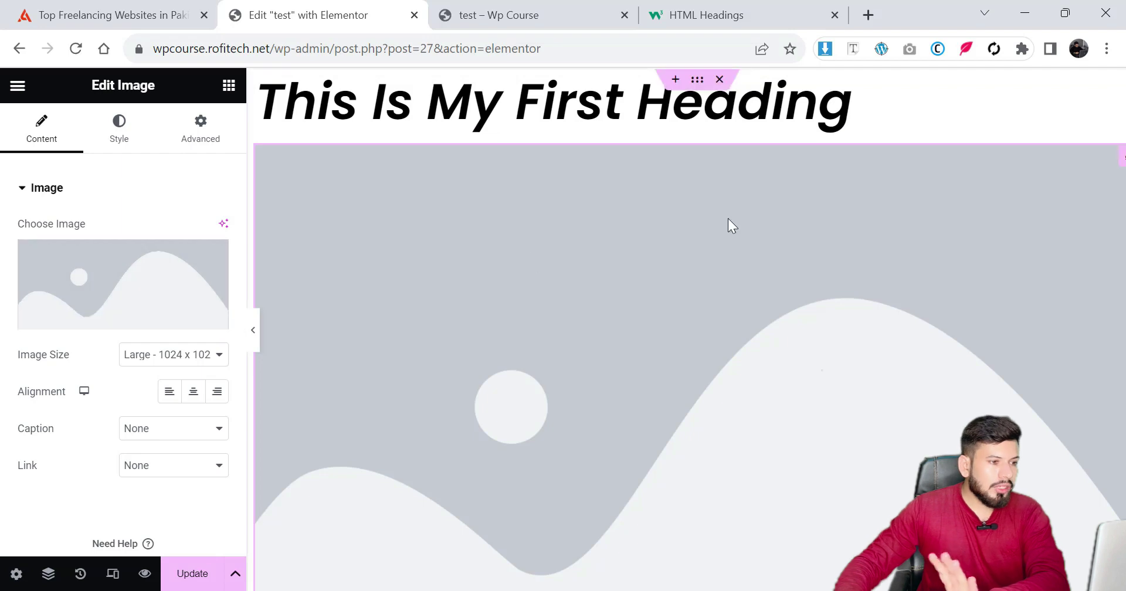
{"action": "left_click", "coordinate": [130, 288]}
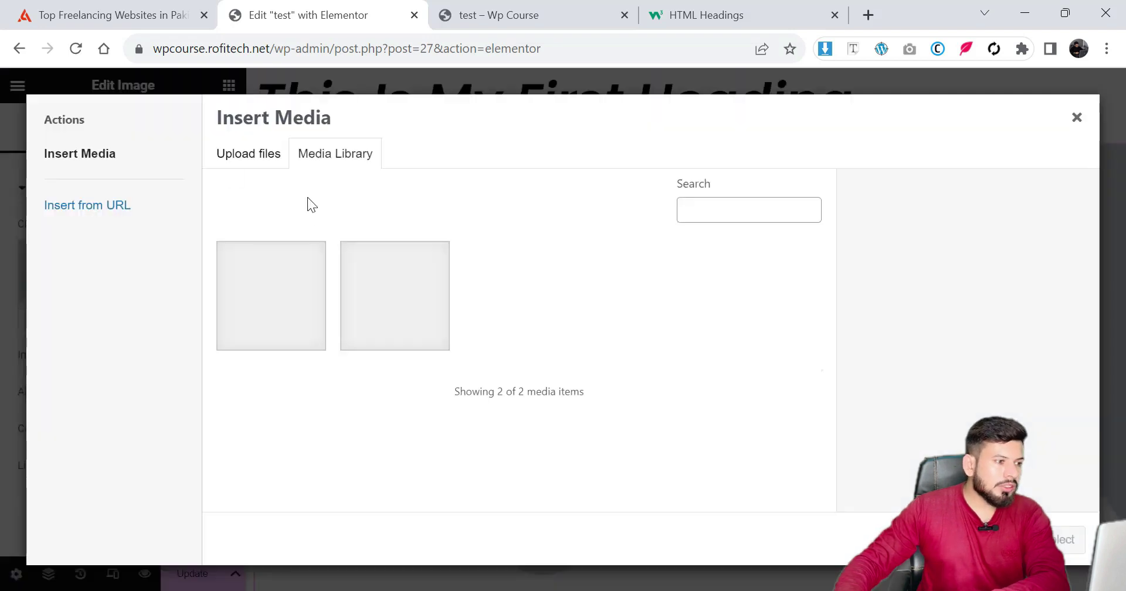
{"action": "left_click", "coordinate": [378, 313]}
{"action": "left_click", "coordinate": [1063, 540]}
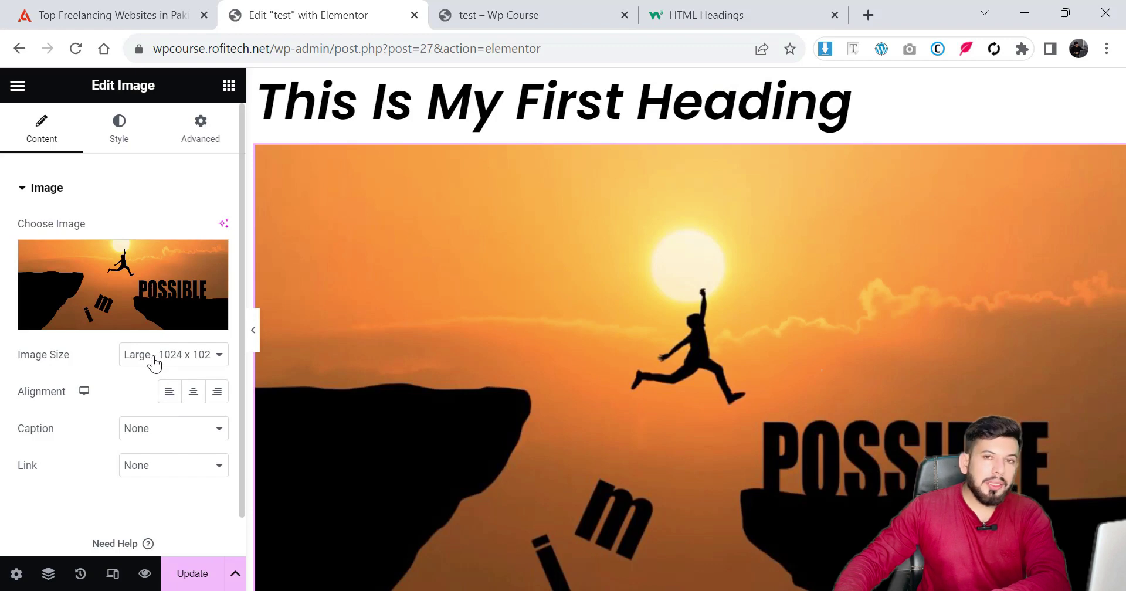
Step: Set the image size of the cliff-jump picture to Full
{"action": "left_click", "coordinate": [154, 362]}
{"action": "left_click", "coordinate": [150, 456]}
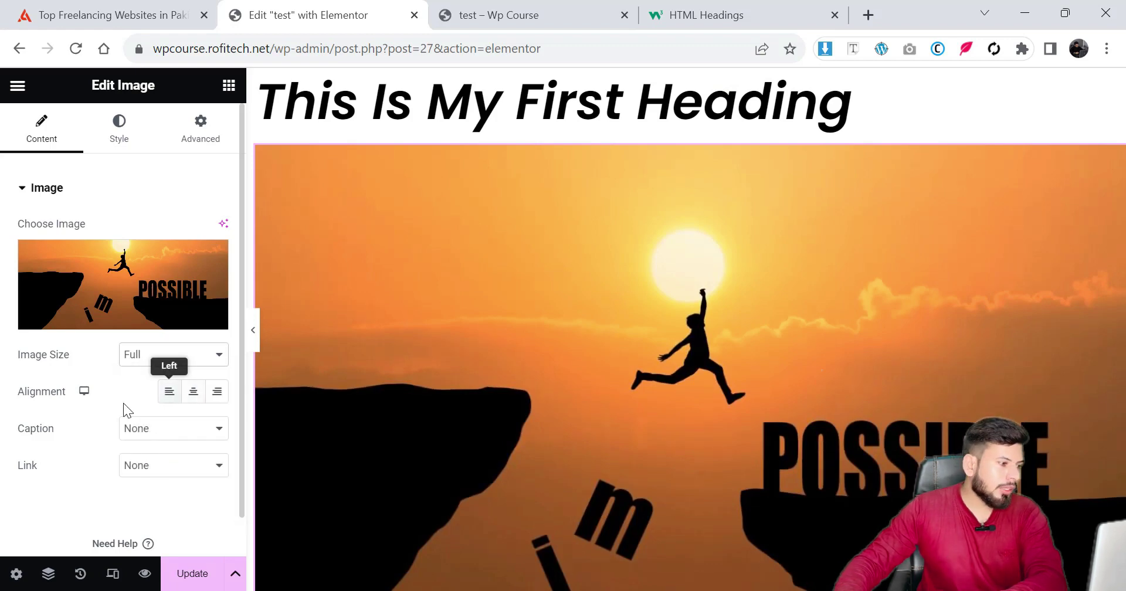
{"action": "left_click", "coordinate": [33, 392]}
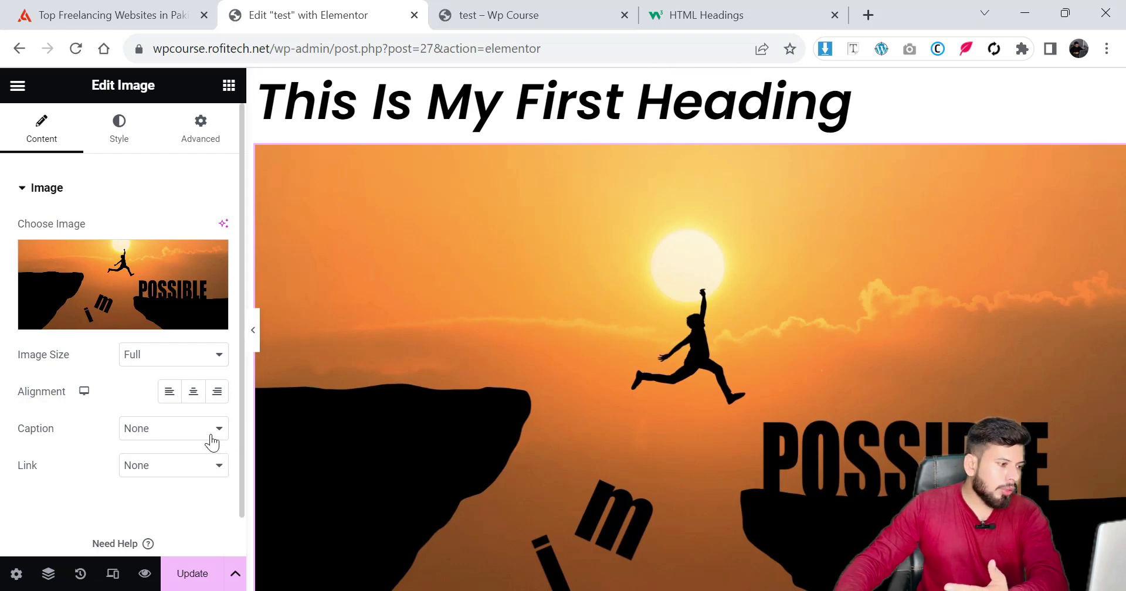
Step: Try the custom caption "rrrrrrr" under the image, view it enlarged and set the caption back to None
{"action": "left_click", "coordinate": [173, 434]}
{"action": "left_click", "coordinate": [163, 473]}
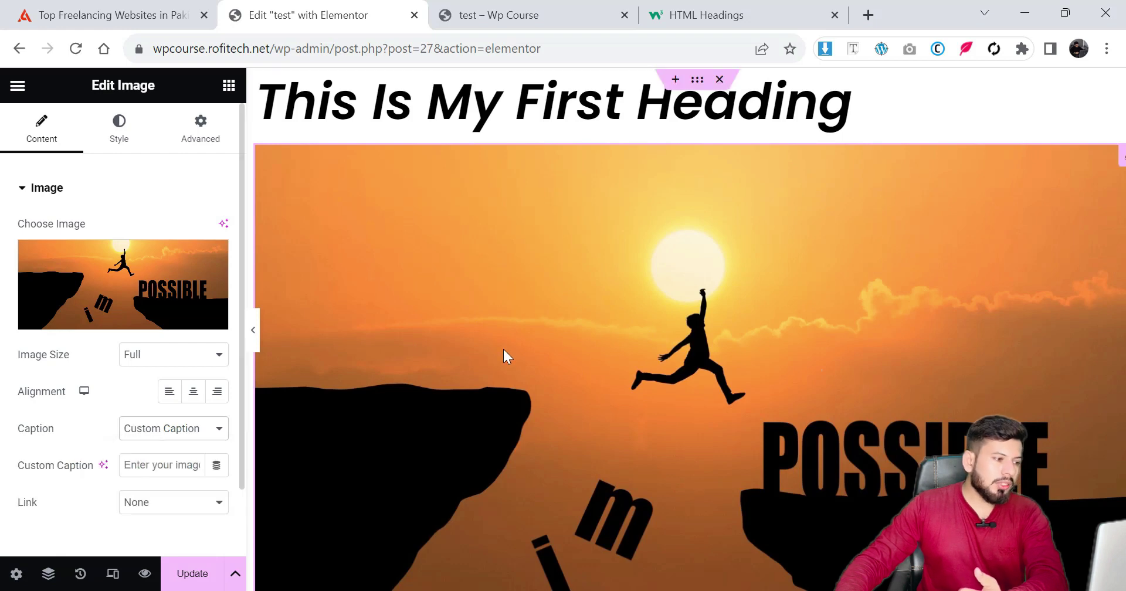
{"action": "scroll", "coordinate": [507, 354], "scroll_direction": "down", "scroll_amount": 6}
{"action": "left_click", "coordinate": [161, 466]}
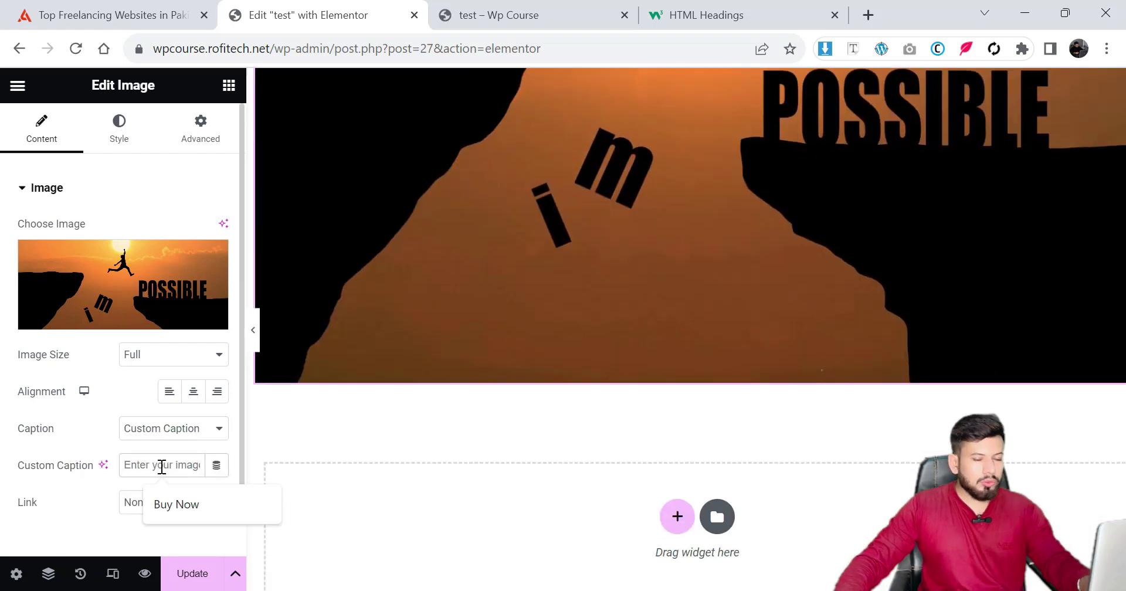
{"action": "type", "text": "rrrrrrr"}
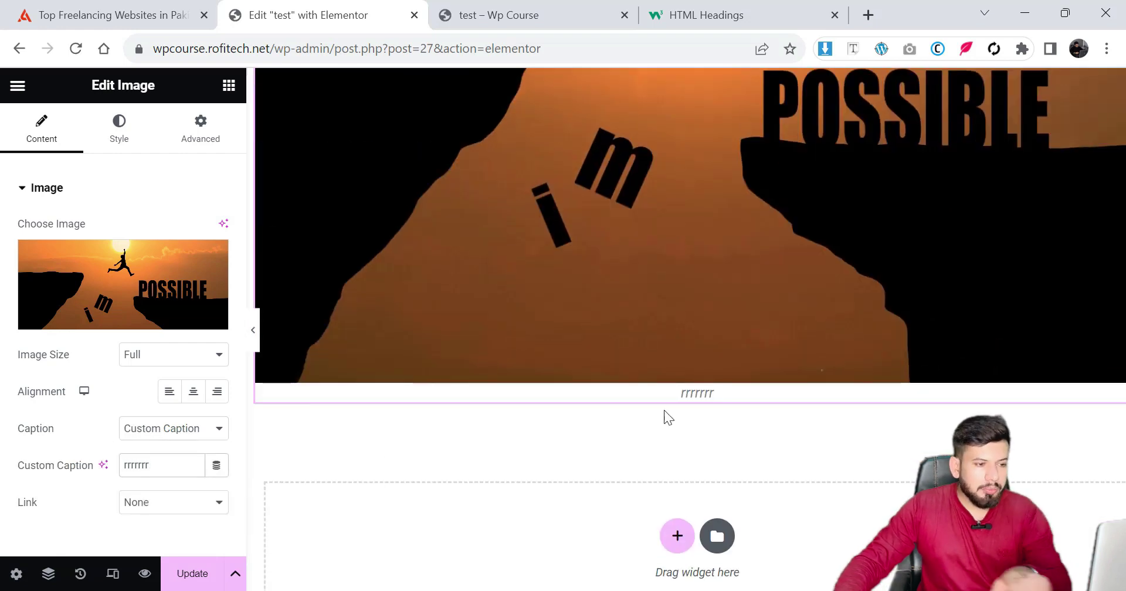
{"action": "key", "text": "ctrl+p"}
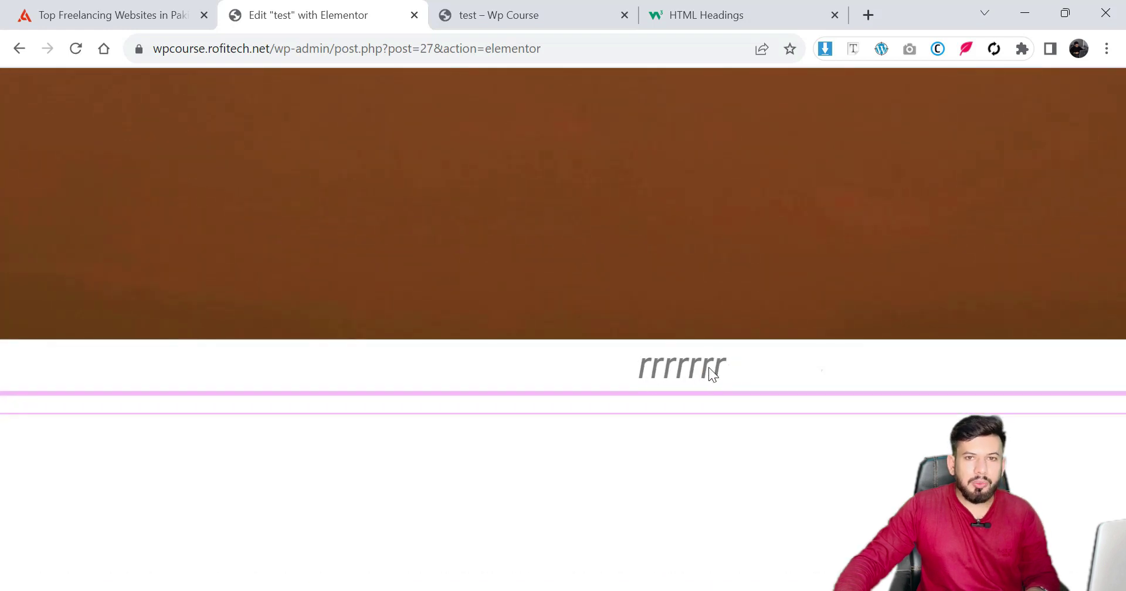
{"action": "key", "text": "ctrl+p"}
{"action": "left_click", "coordinate": [158, 432]}
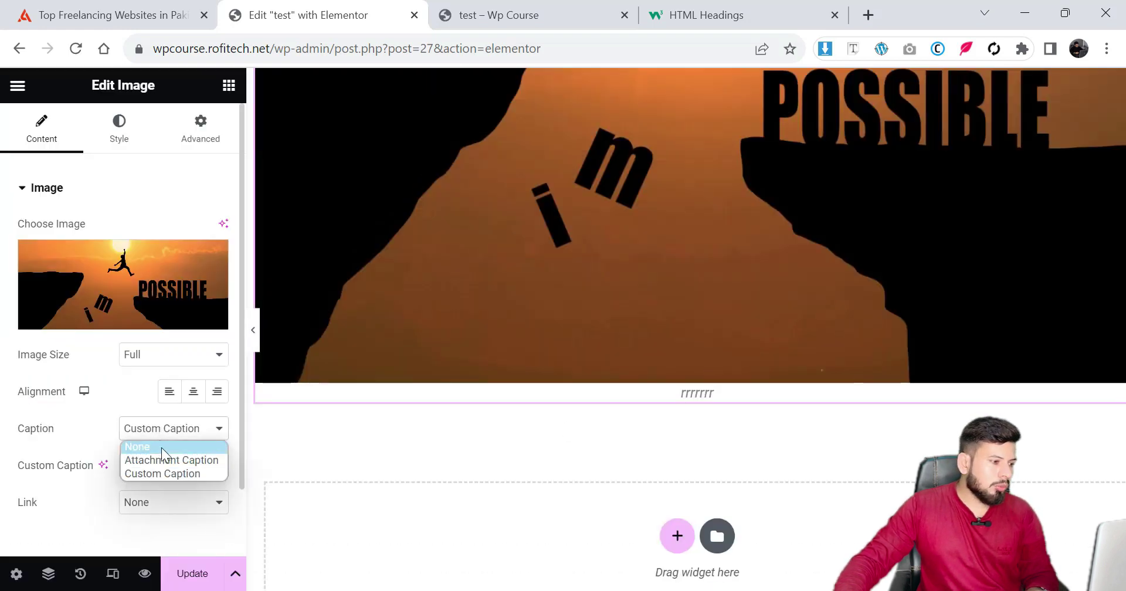
{"action": "left_click", "coordinate": [161, 448]}
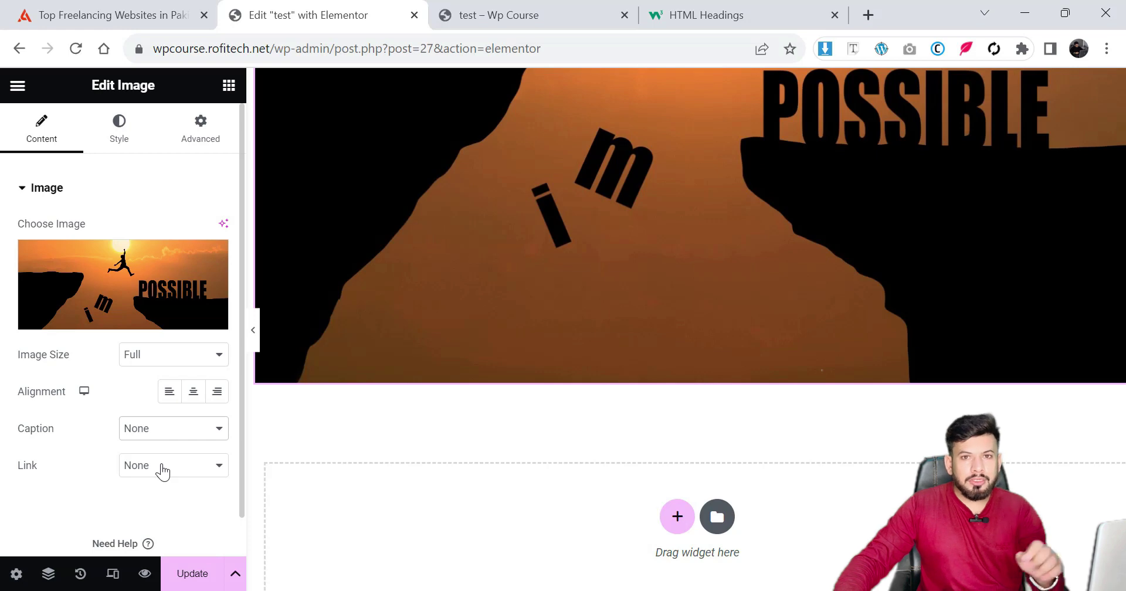
Step: Try a custom URL link of # on the image and clear it
{"action": "left_click", "coordinate": [162, 471]}
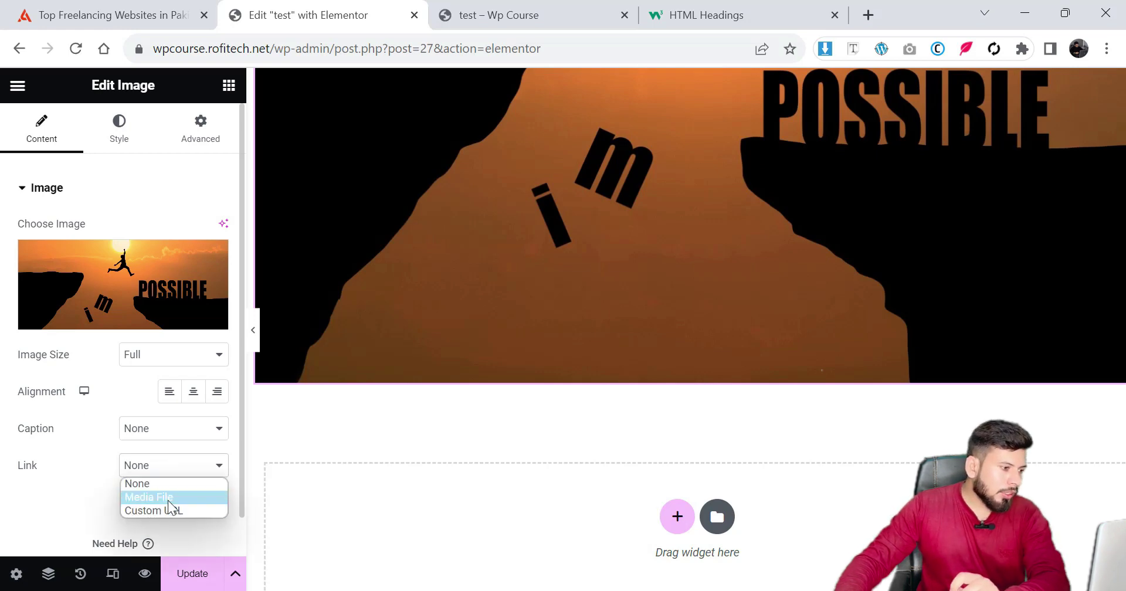
{"action": "left_click", "coordinate": [174, 512]}
{"action": "left_click", "coordinate": [146, 502]}
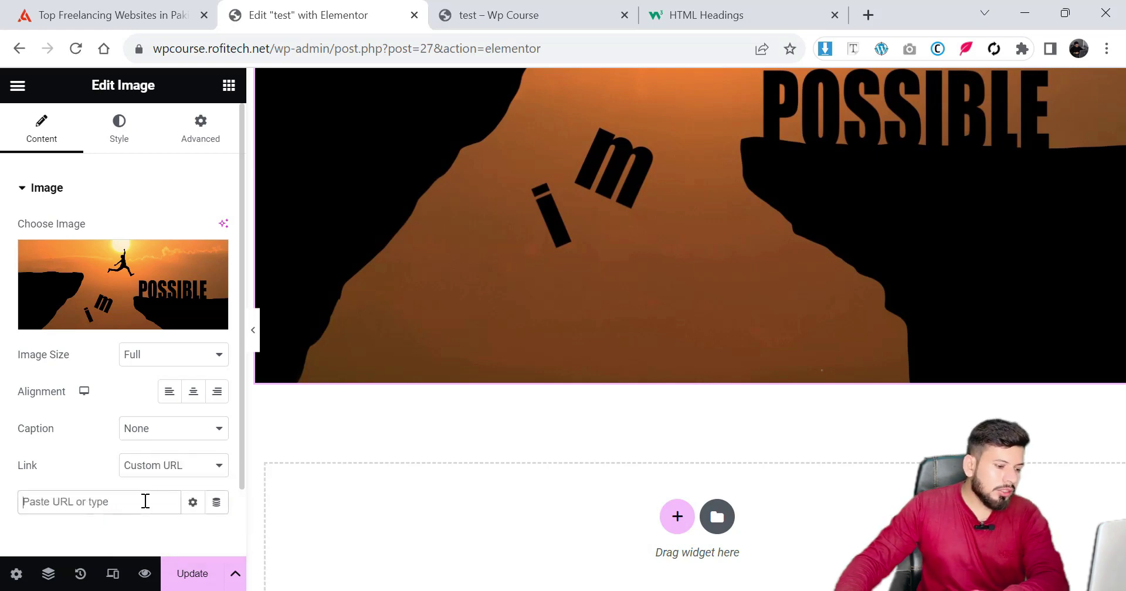
{"action": "type", "text": "#"}
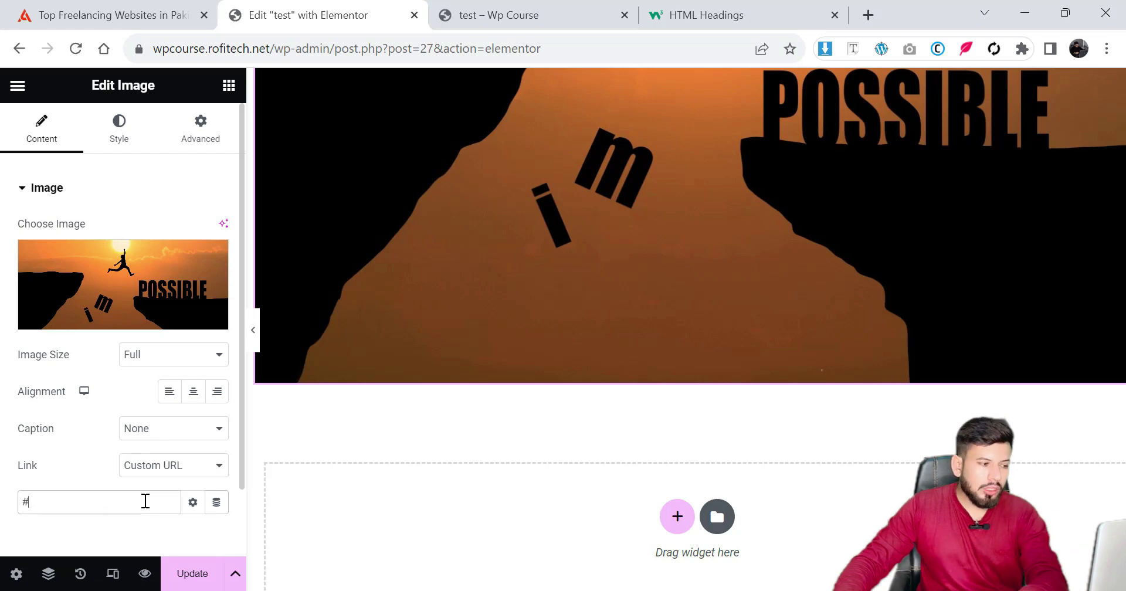
{"action": "key", "text": "BackSpace"}
Step: Link the image to its Media File and save the page
{"action": "left_click", "coordinate": [158, 478]}
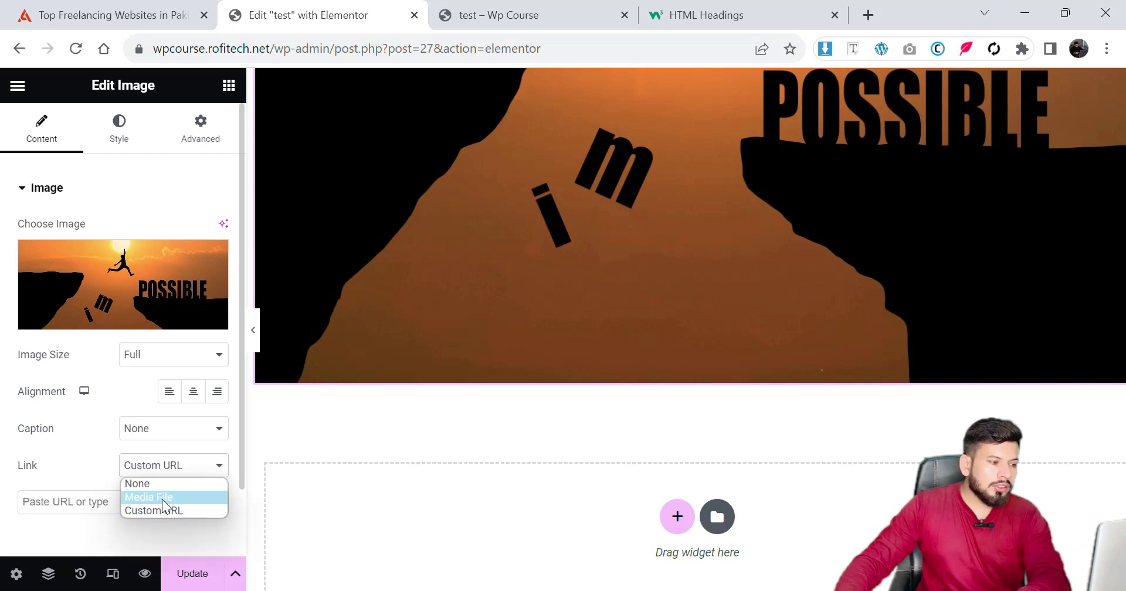
{"action": "left_click", "coordinate": [163, 497]}
{"action": "scroll", "coordinate": [414, 410], "scroll_direction": "up", "scroll_amount": 3}
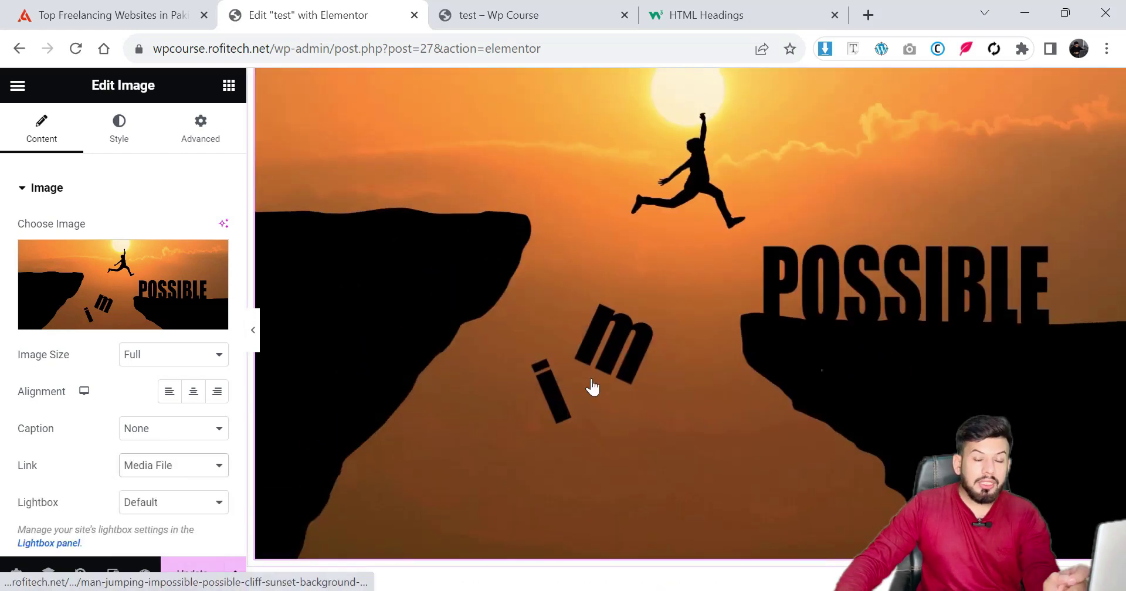
{"action": "key", "text": "ctrl+s"}
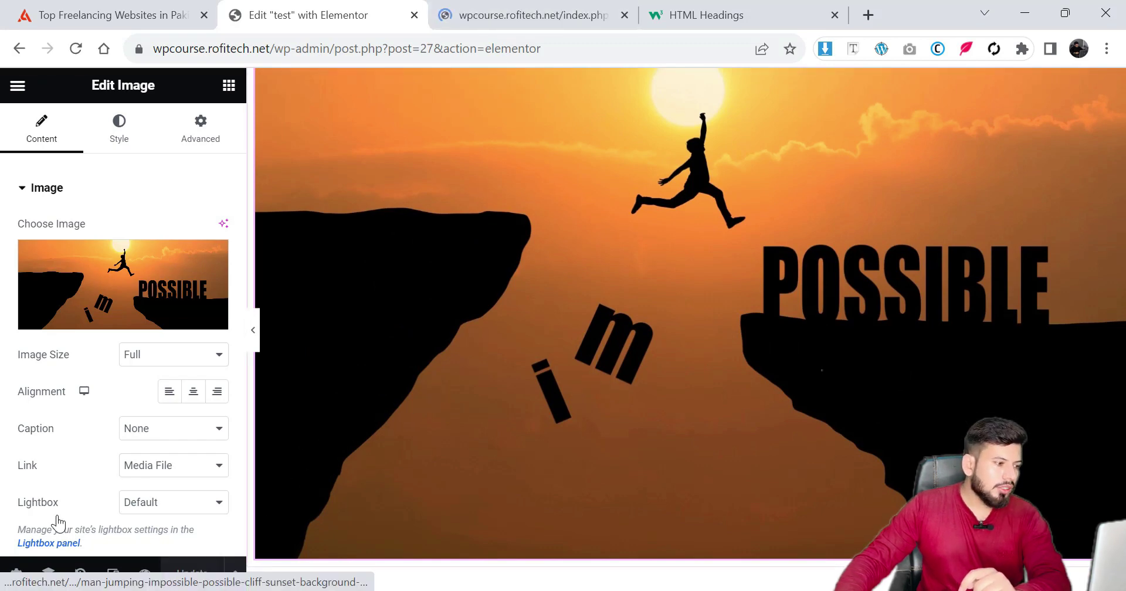
Step: Open the image's lightbox in the mobile page preview and close it again
{"action": "left_click", "coordinate": [539, 3]}
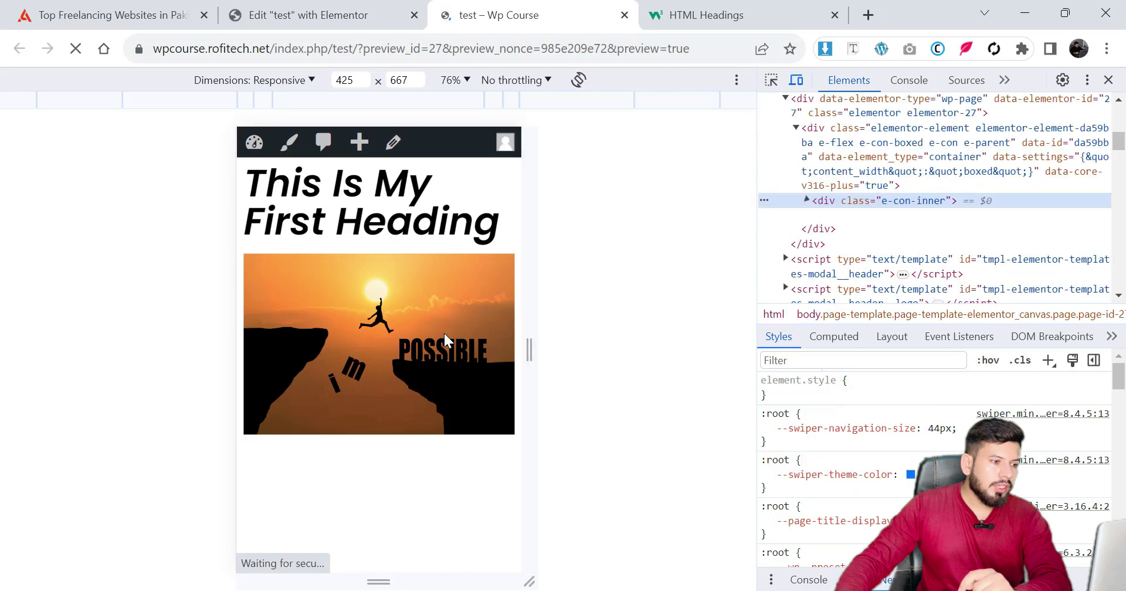
{"action": "left_click", "coordinate": [412, 355]}
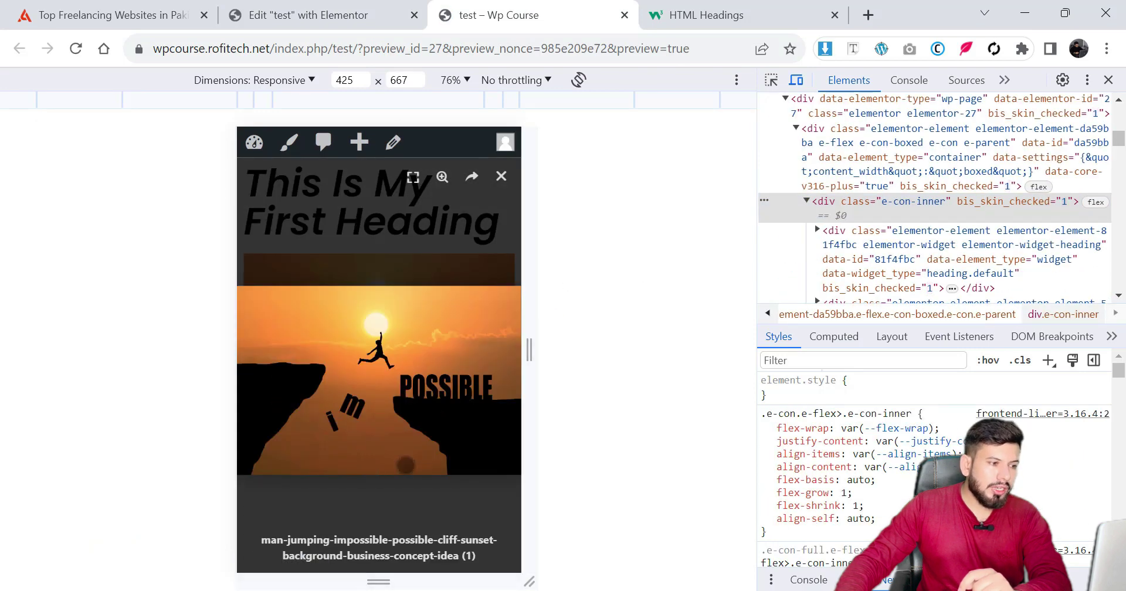
{"action": "left_click", "coordinate": [420, 244]}
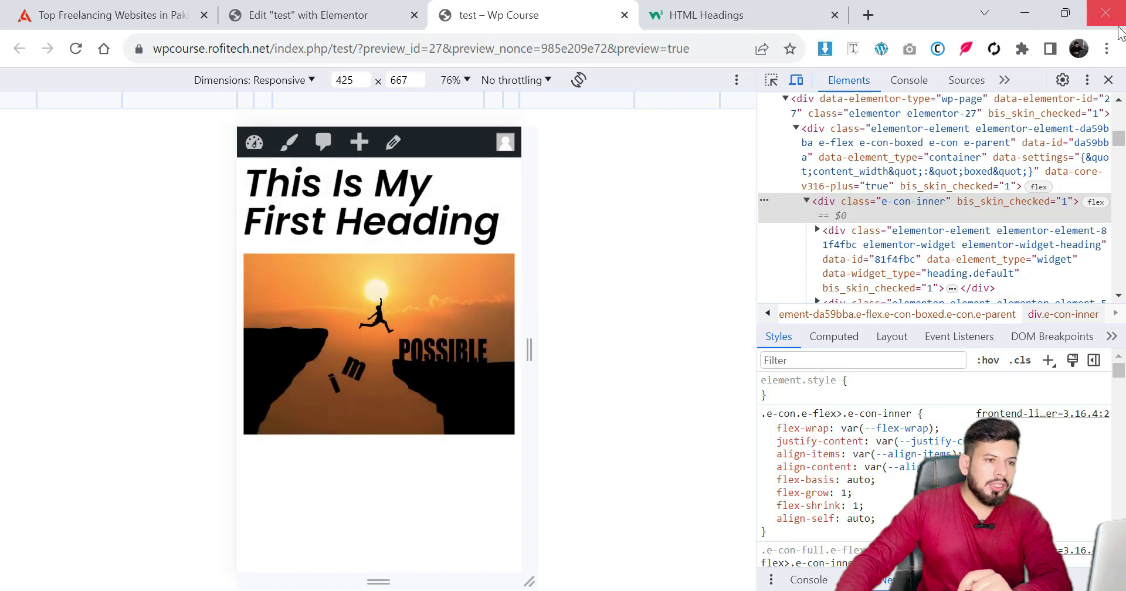
Step: Leave the mobile preview, open the image's lightbox on the desktop version of the page and close it
{"action": "left_click", "coordinate": [1107, 80]}
{"action": "left_click", "coordinate": [438, 299]}
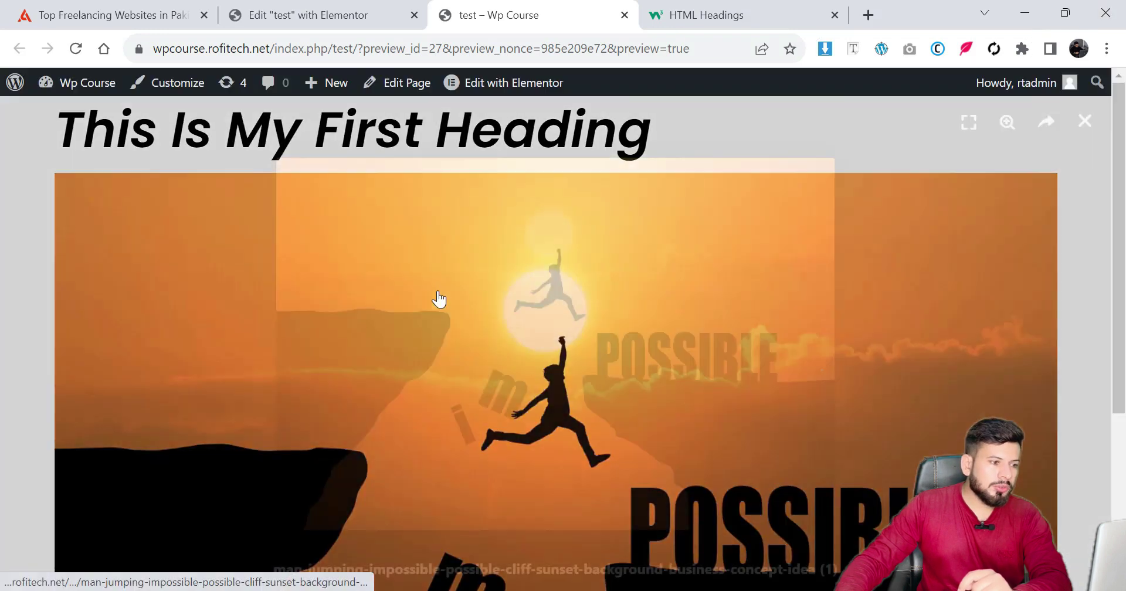
{"action": "left_click", "coordinate": [1092, 132]}
Step: Return to the Elementor editor and set the image's link to None
{"action": "left_click", "coordinate": [307, 15]}
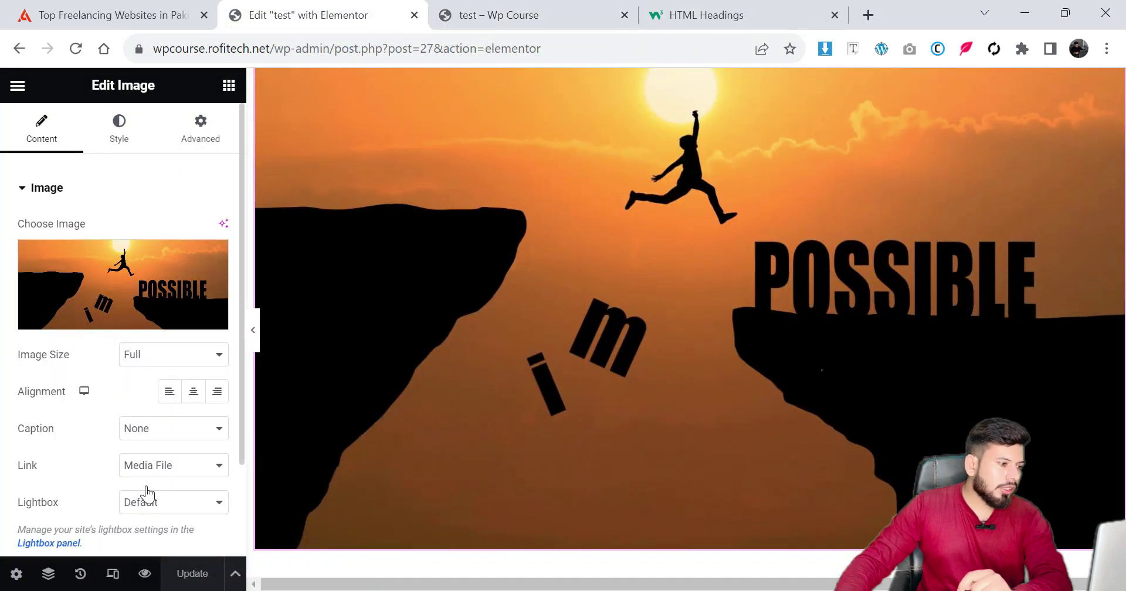
{"action": "left_click", "coordinate": [147, 464]}
{"action": "left_click", "coordinate": [138, 480]}
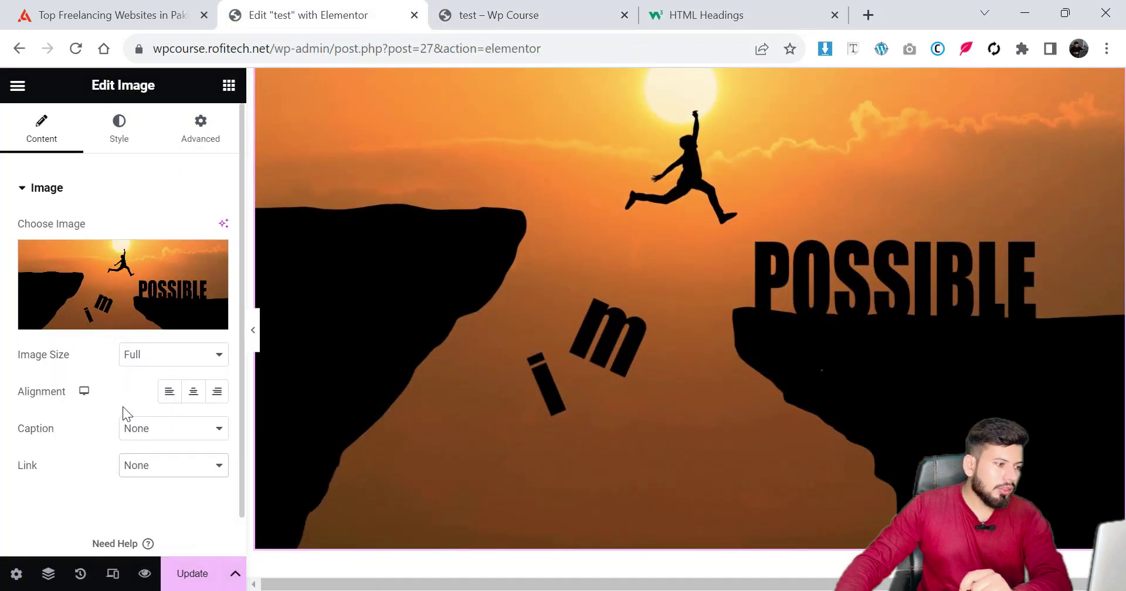
Step: In the image's style settings, set the image width to 41%
{"action": "left_click", "coordinate": [119, 127]}
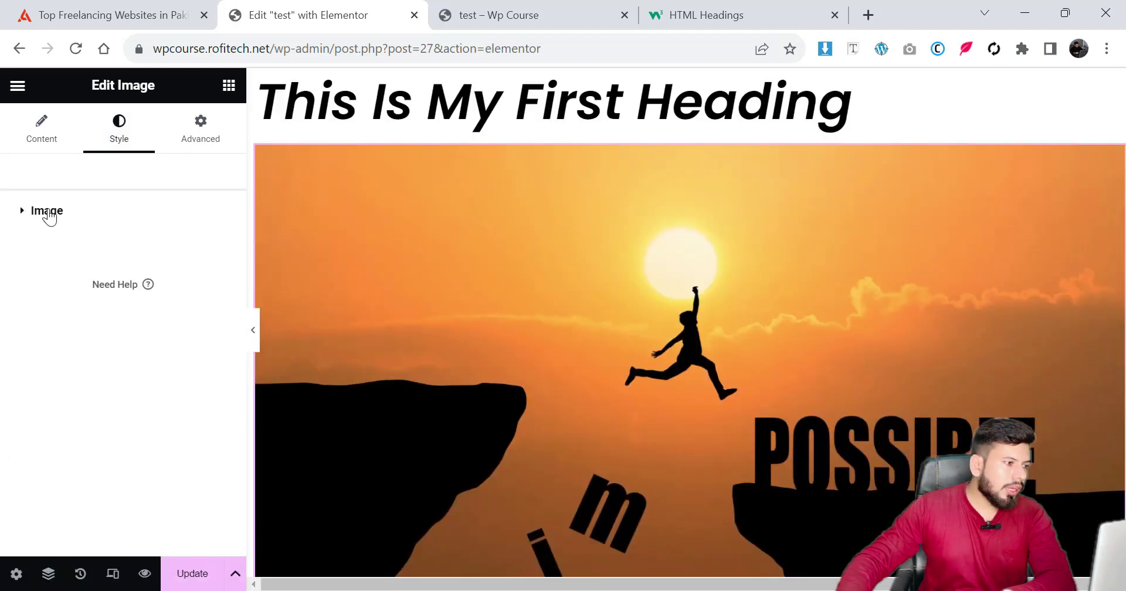
{"action": "left_click", "coordinate": [47, 212]}
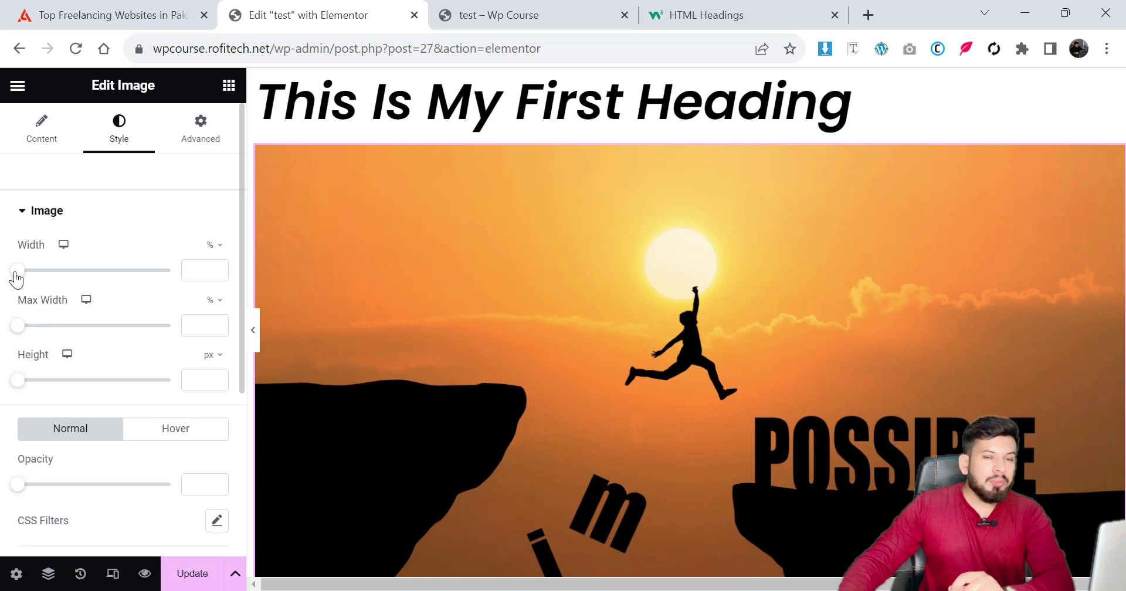
{"action": "left_click_drag", "start_coordinate": [16, 274], "coordinate": [78, 283]}
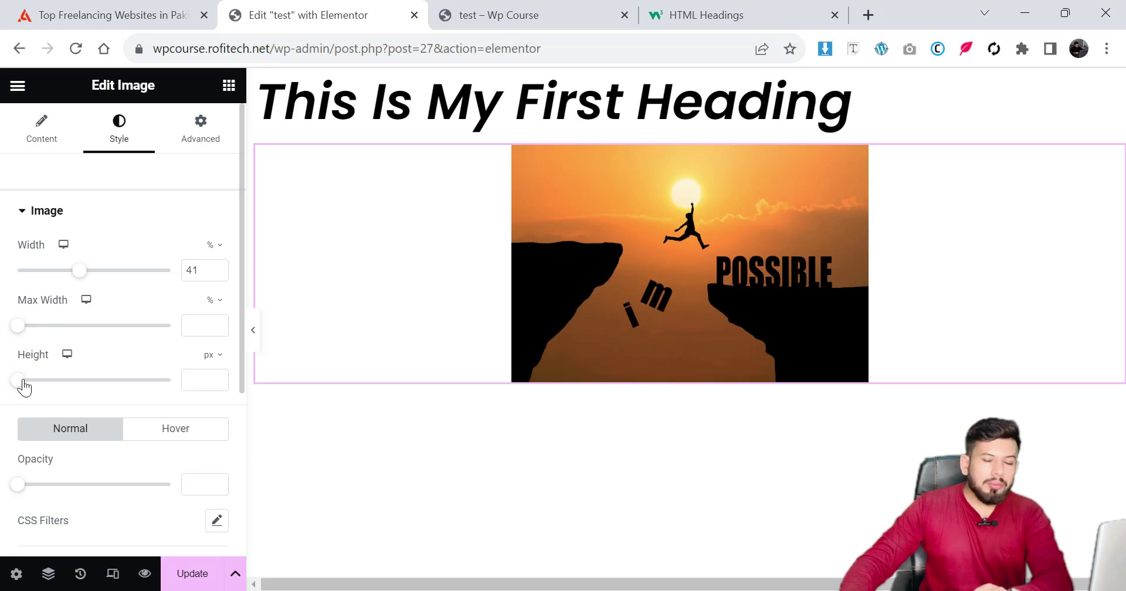
Step: Try an image height of 391 px and clear the height value
{"action": "left_click_drag", "start_coordinate": [21, 384], "coordinate": [141, 385]}
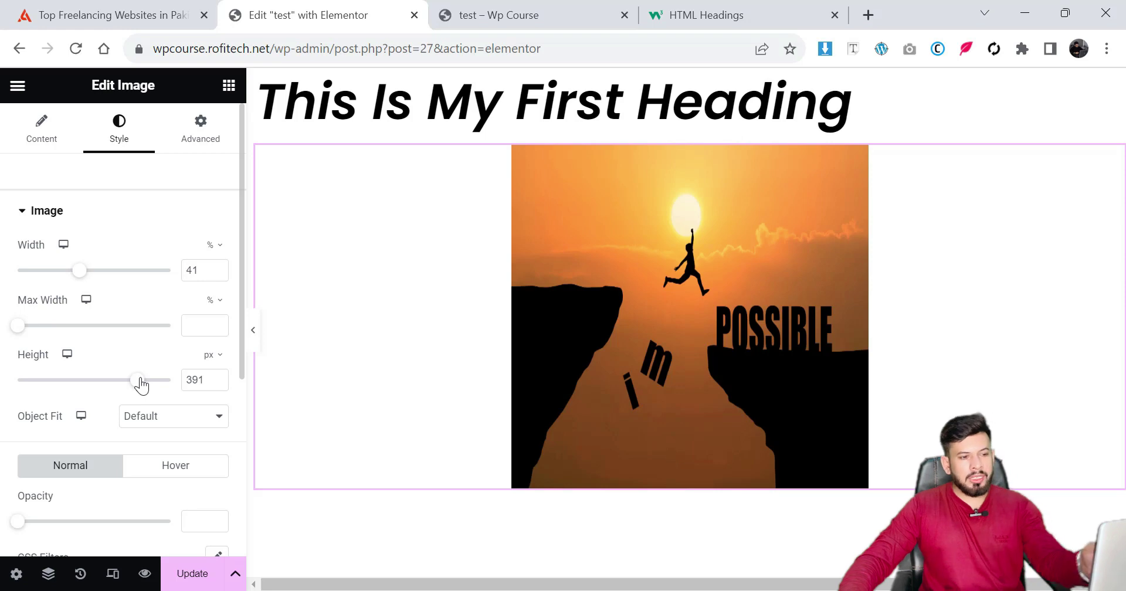
{"action": "double_click", "coordinate": [202, 379]}
{"action": "key", "text": "BackSpace"}
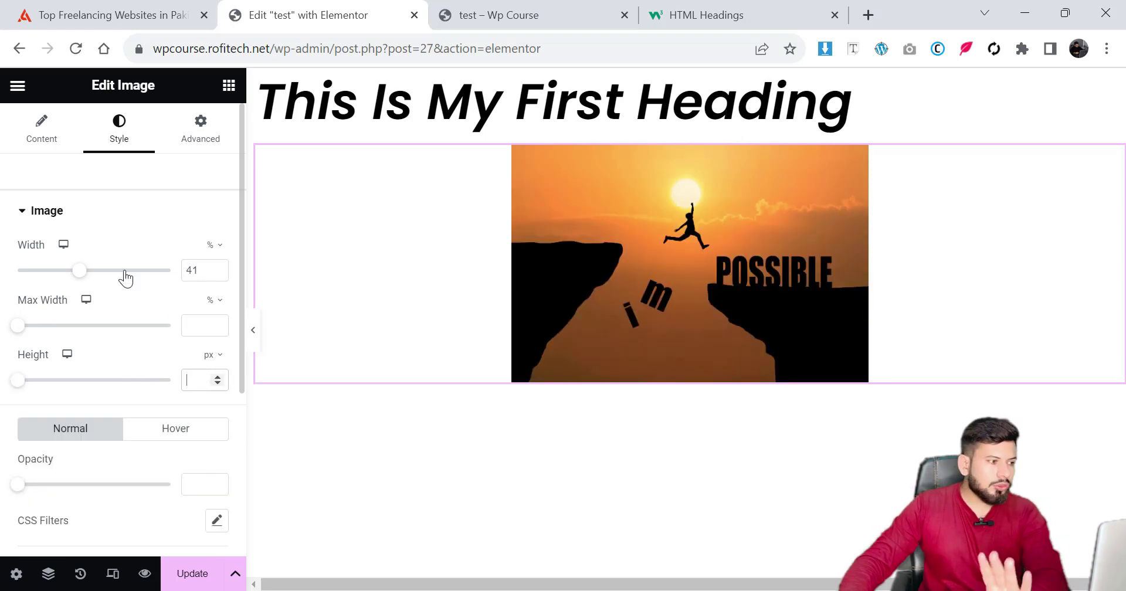
Step: Try a reduced opacity on the image, including 0.26 for the hover state, and clear it
{"action": "scroll", "coordinate": [117, 273], "scroll_direction": "down", "scroll_amount": 3}
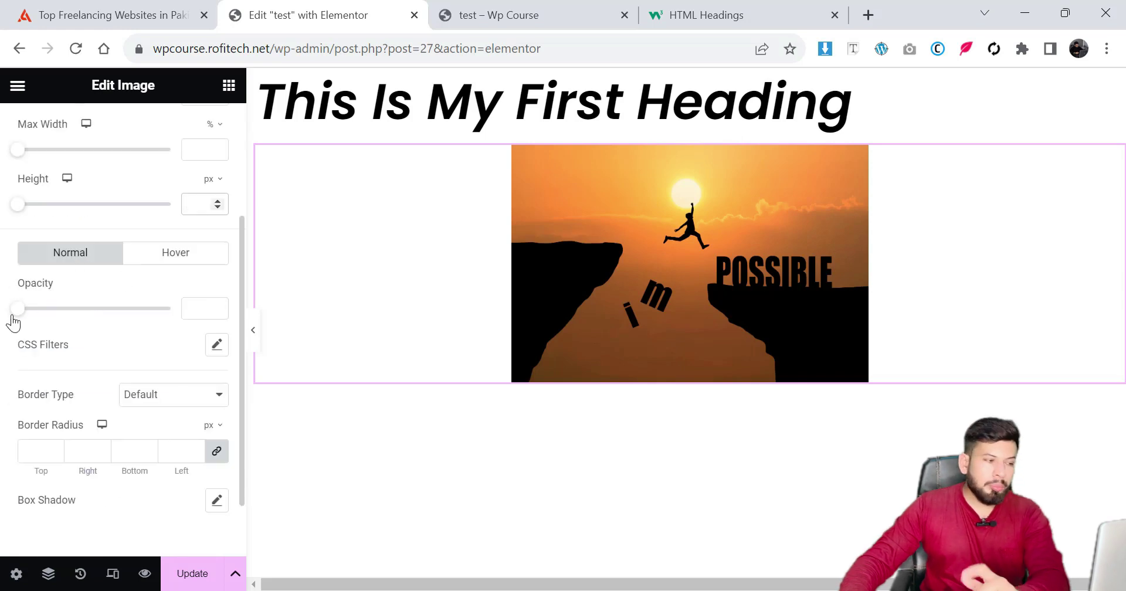
{"action": "left_click_drag", "start_coordinate": [18, 310], "coordinate": [45, 310]}
{"action": "double_click", "coordinate": [203, 317]}
{"action": "left_click", "coordinate": [175, 252]}
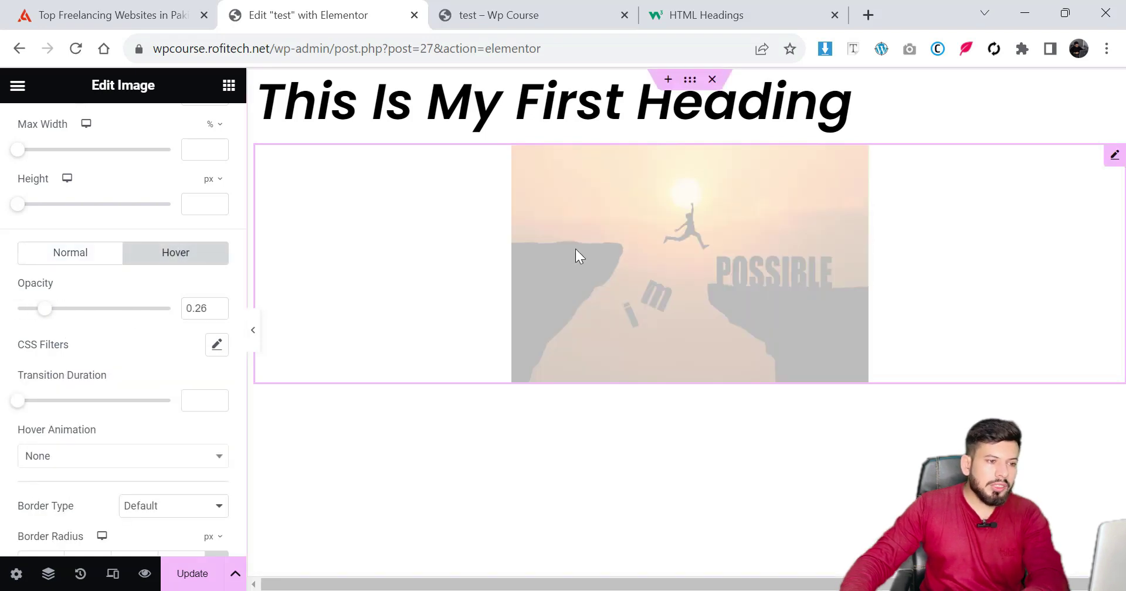
{"action": "double_click", "coordinate": [194, 305]}
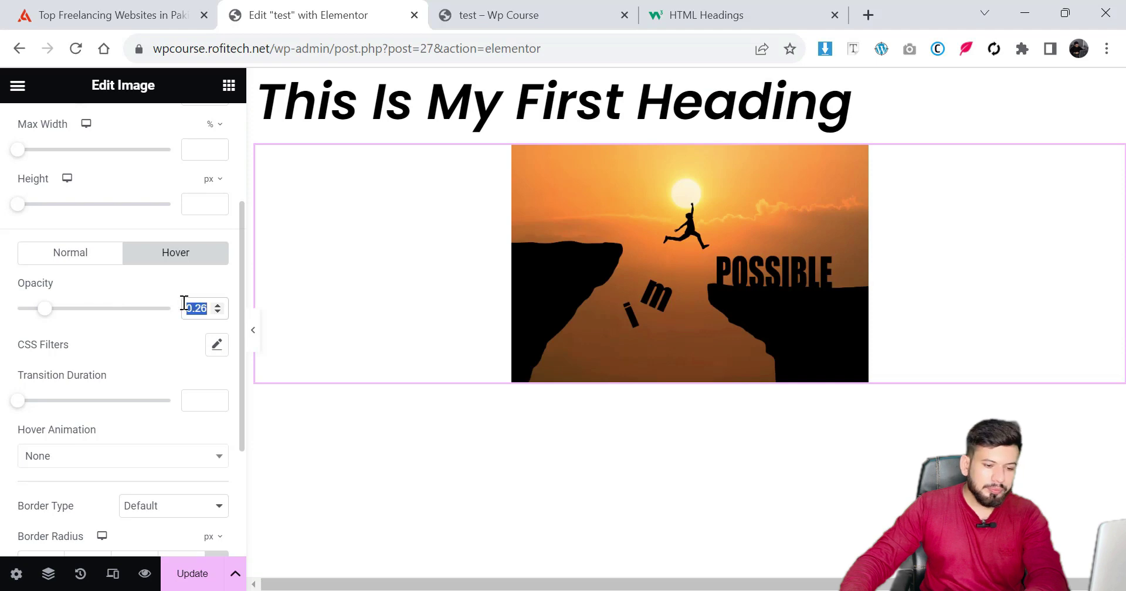
{"action": "left_click", "coordinate": [77, 259]}
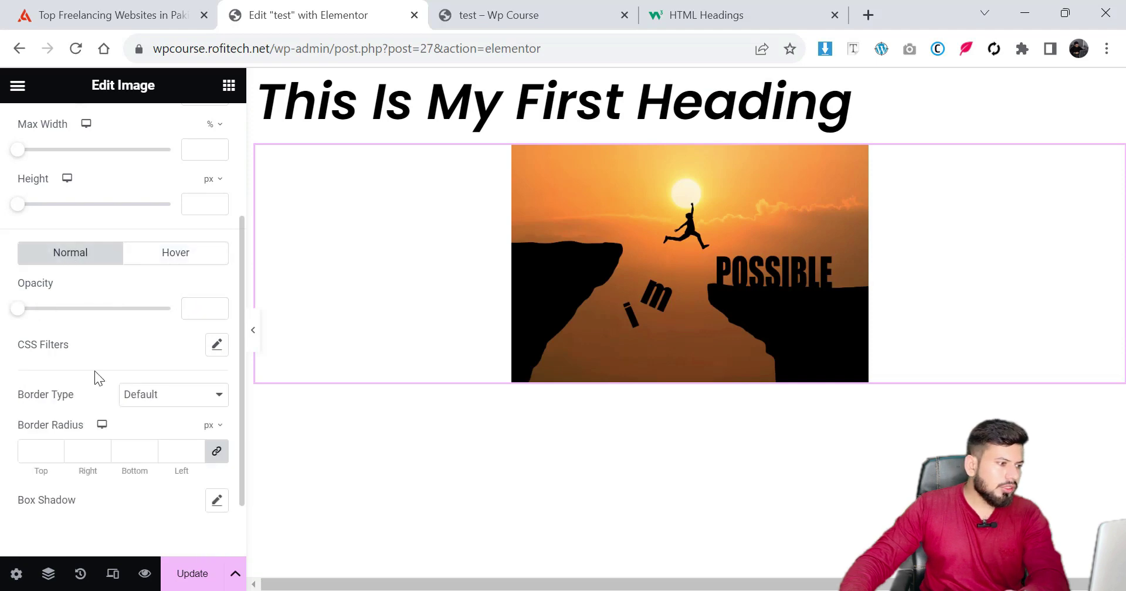
Step: Desaturate the image with CSS filters by setting the normal state's saturation to 8
{"action": "left_click", "coordinate": [222, 350]}
{"action": "scroll", "coordinate": [166, 323], "scroll_direction": "down", "scroll_amount": 1}
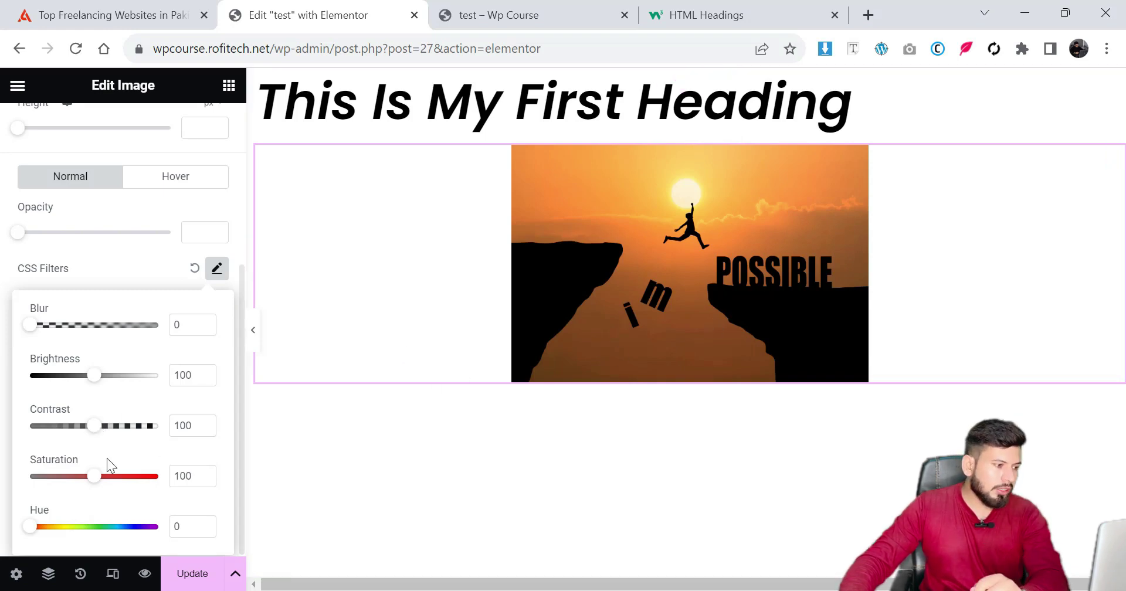
{"action": "left_click_drag", "start_coordinate": [82, 479], "coordinate": [39, 488]}
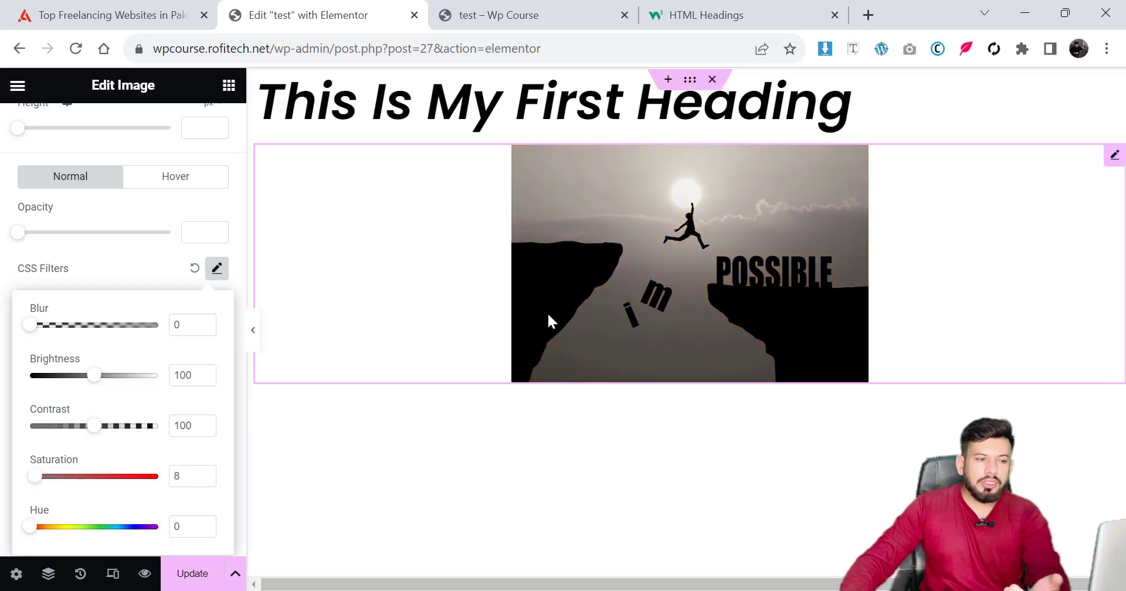
{"action": "left_click", "coordinate": [5, 373]}
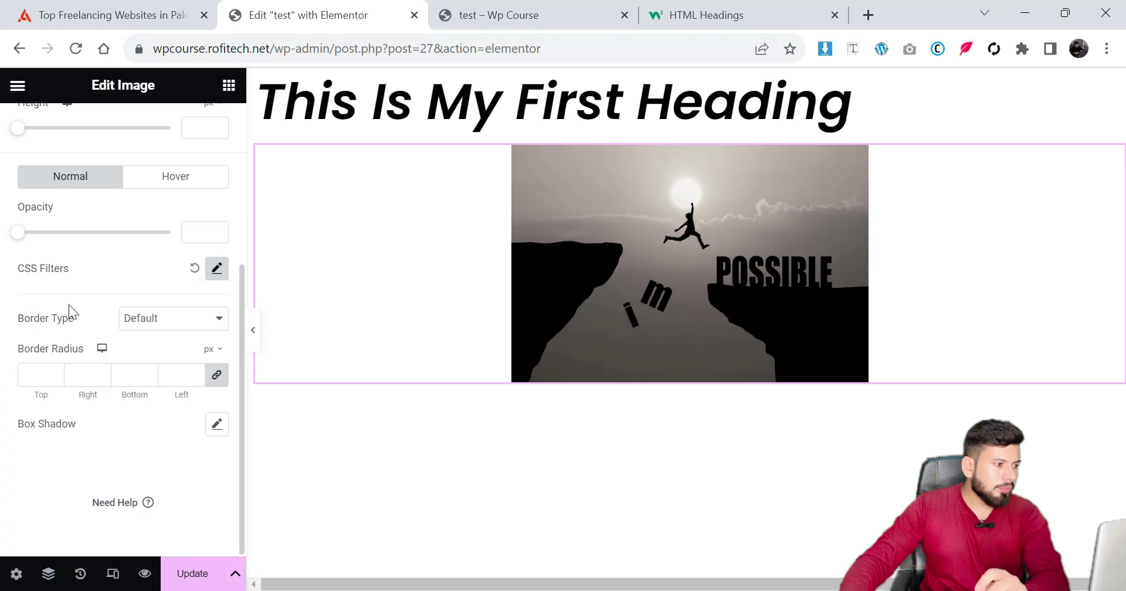
{"action": "left_click", "coordinate": [214, 271]}
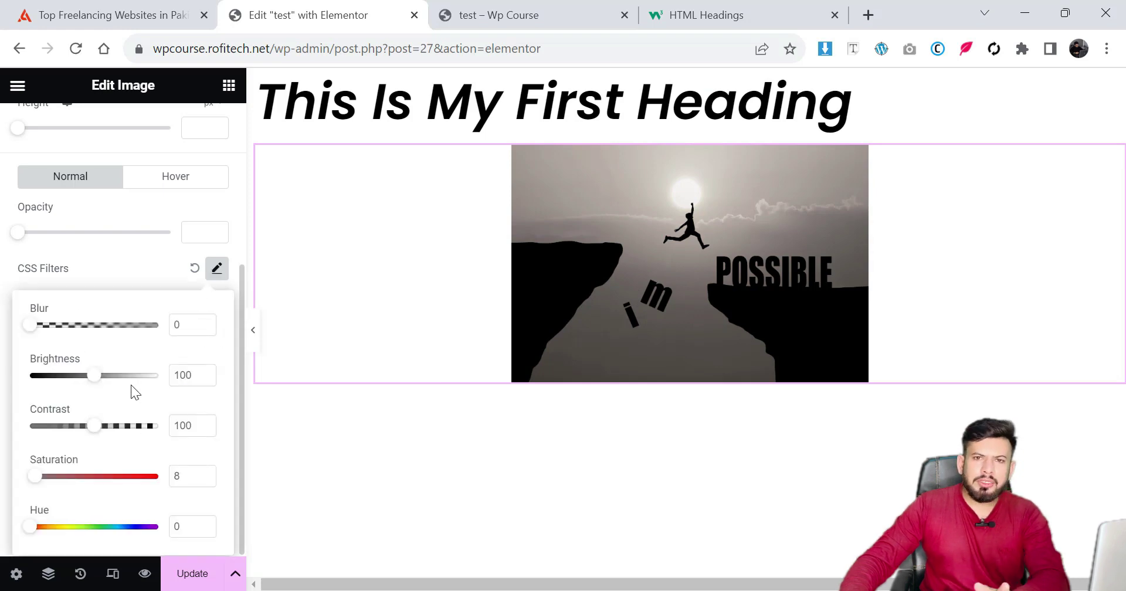
{"action": "left_click", "coordinate": [3, 378]}
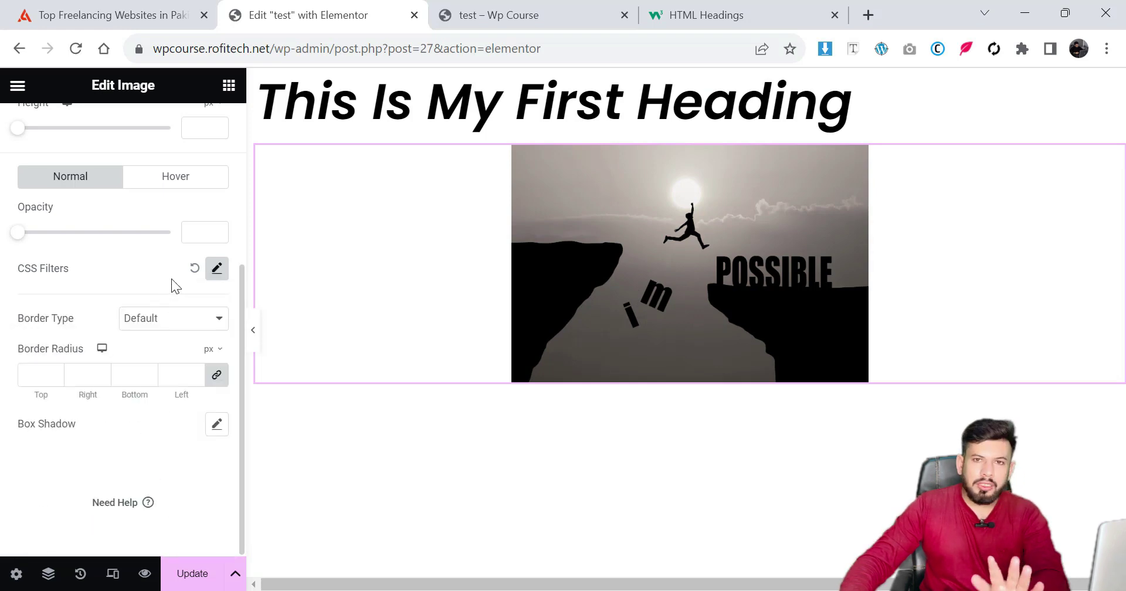
Step: Give the image a solid border 10 px wide on all four sides
{"action": "left_click", "coordinate": [172, 323]}
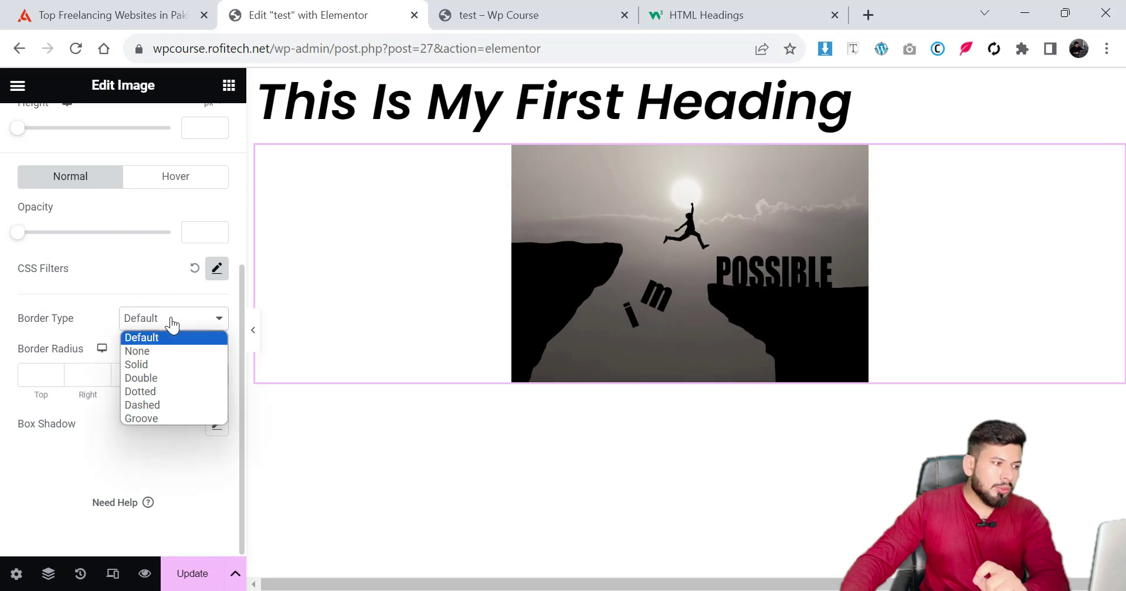
{"action": "left_click", "coordinate": [138, 365]}
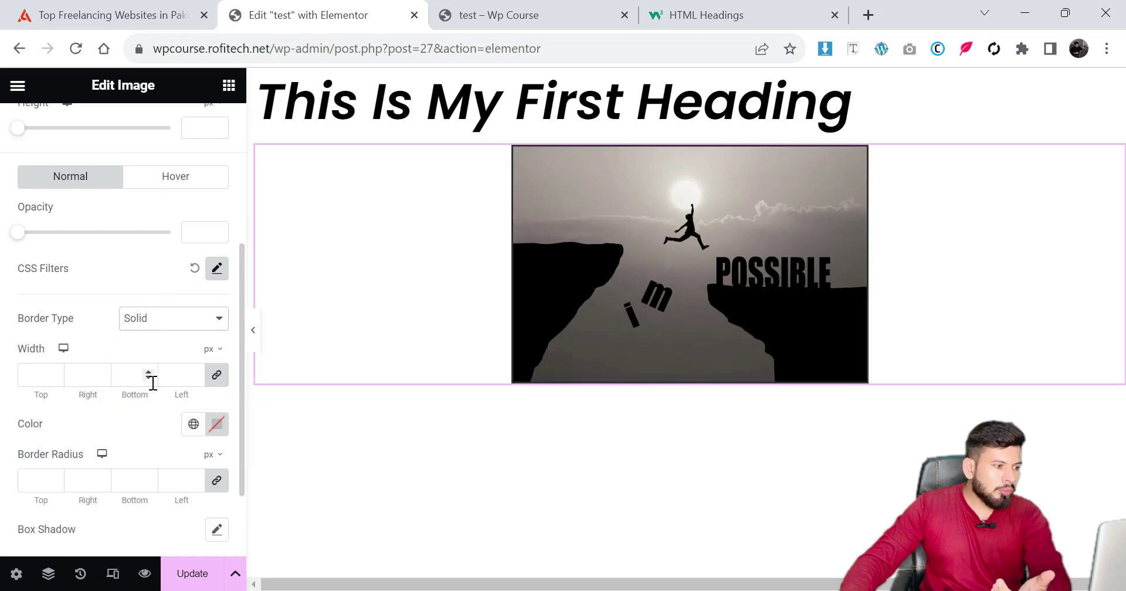
{"action": "type", "text": "10"}
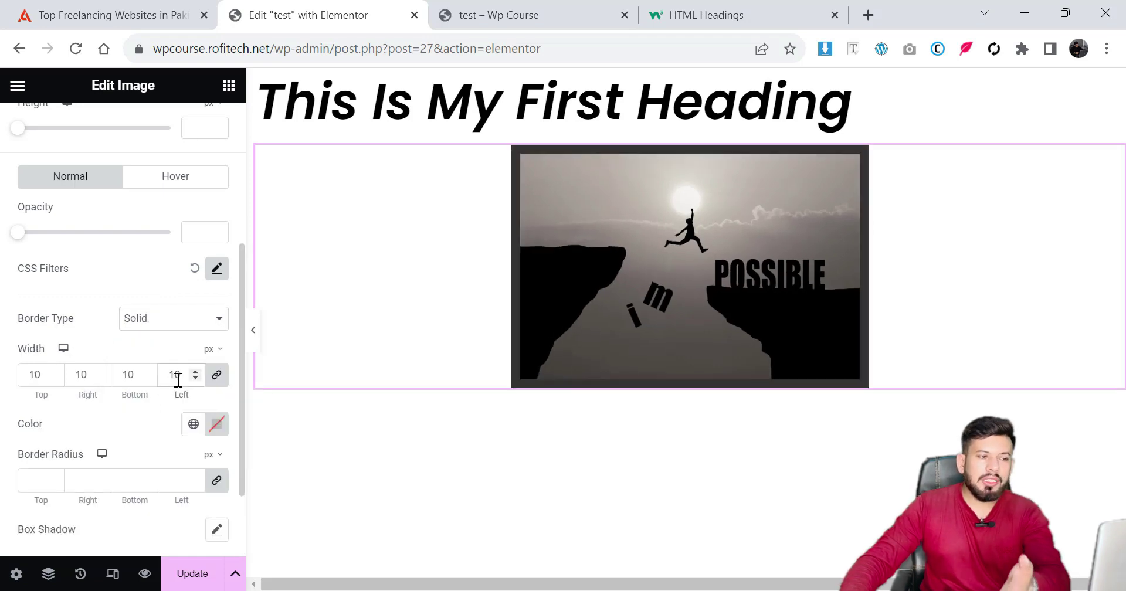
Step: Color the image's border grey #909090 after trying reds and blues, and set its border radius to 20 px on all corners
{"action": "left_click", "coordinate": [217, 424]}
{"action": "left_click", "coordinate": [312, 198]}
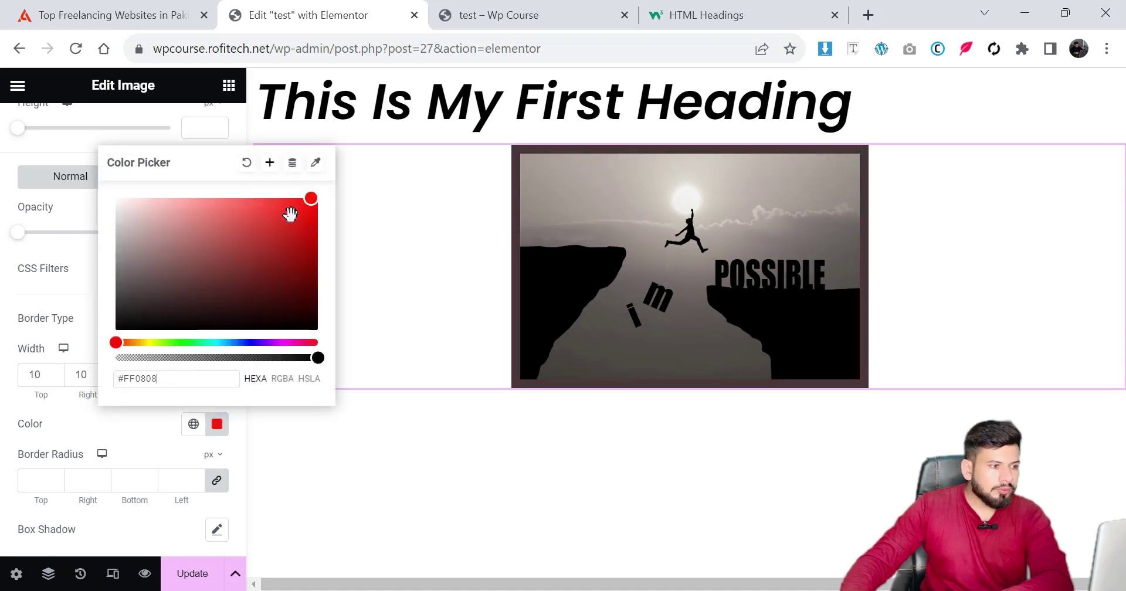
{"action": "left_click", "coordinate": [310, 210]}
{"action": "left_click", "coordinate": [287, 222]}
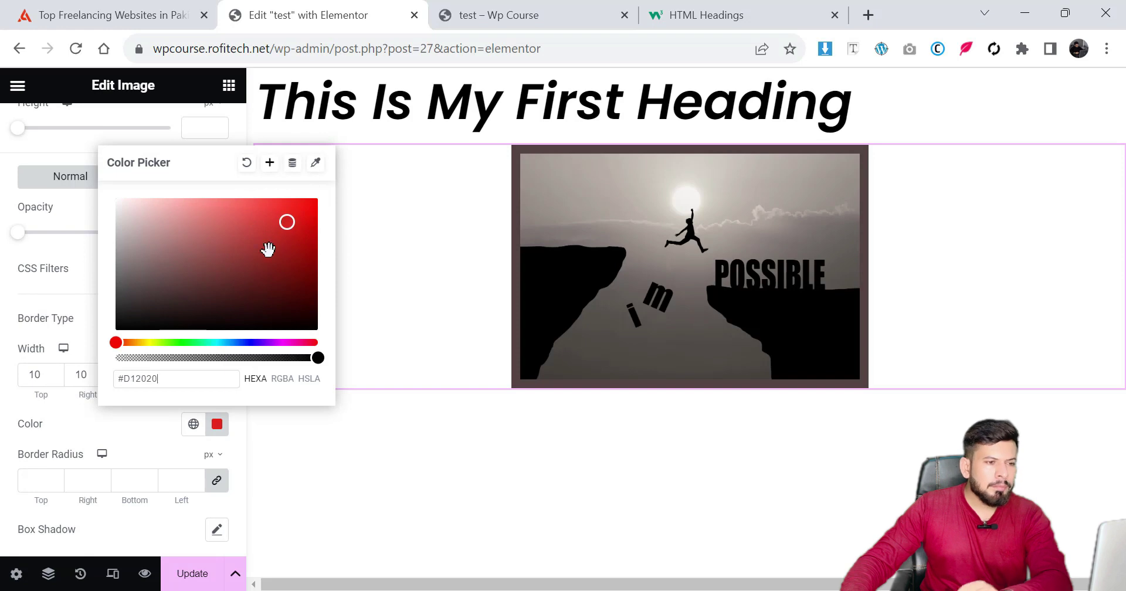
{"action": "left_click", "coordinate": [220, 284]}
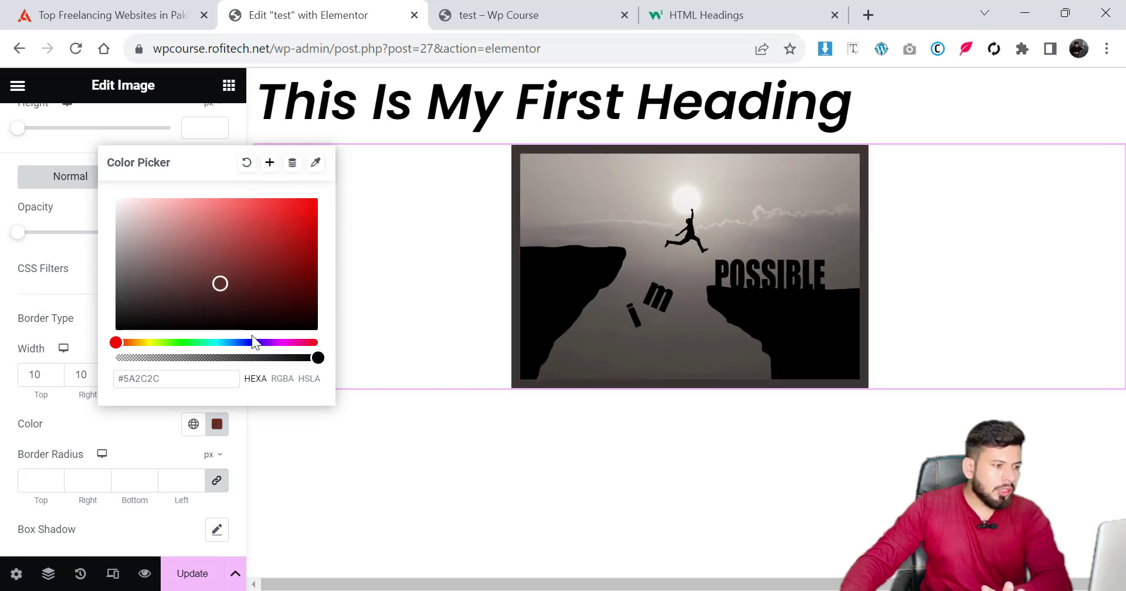
{"action": "left_click", "coordinate": [251, 342]}
{"action": "left_click", "coordinate": [300, 209]}
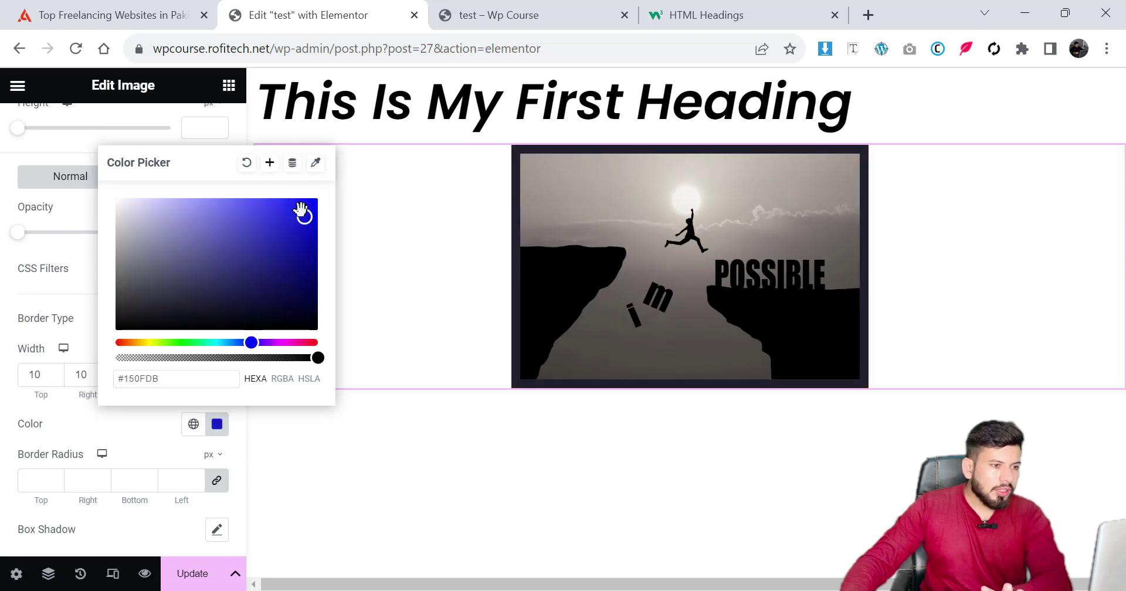
{"action": "left_click", "coordinate": [199, 277]}
{"action": "mouse_move", "coordinate": [175, 271]}
{"action": "left_mouse_down"}
{"action": "mouse_move", "coordinate": [109, 292]}
{"action": "mouse_move", "coordinate": [109, 255]}
{"action": "left_mouse_up"}
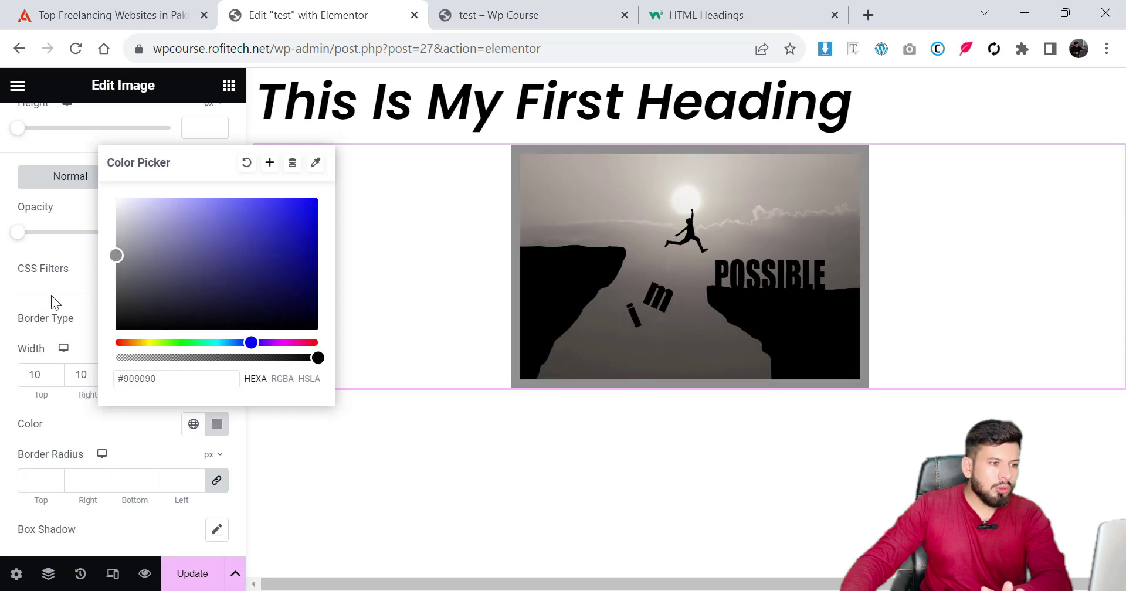
{"action": "left_click", "coordinate": [5, 351]}
{"action": "scroll", "coordinate": [8, 351], "scroll_direction": "down", "scroll_amount": 2}
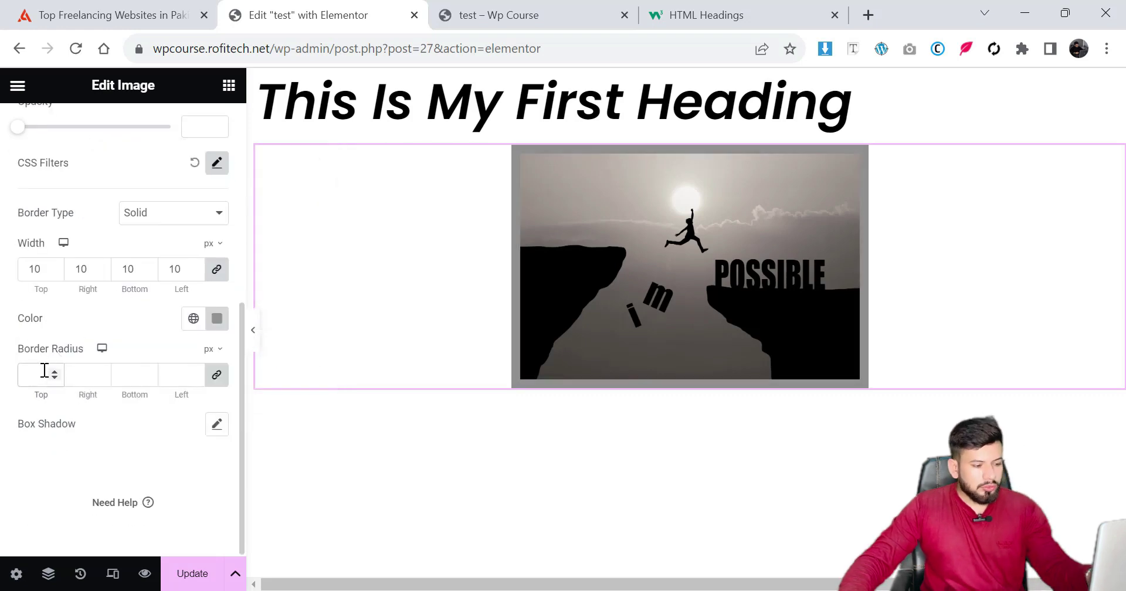
{"action": "type", "text": "0"}
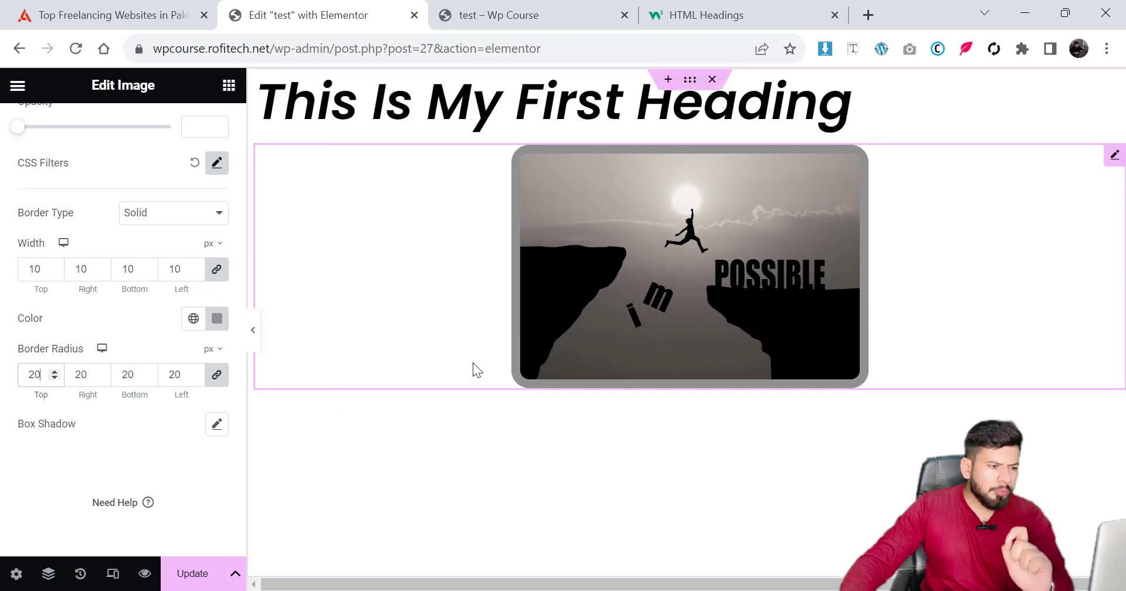
Step: Try a box shadow on the image with a horizontal offset of 30 and clear the offset
{"action": "left_click", "coordinate": [216, 428]}
{"action": "scroll", "coordinate": [216, 428], "scroll_direction": "down", "scroll_amount": 2}
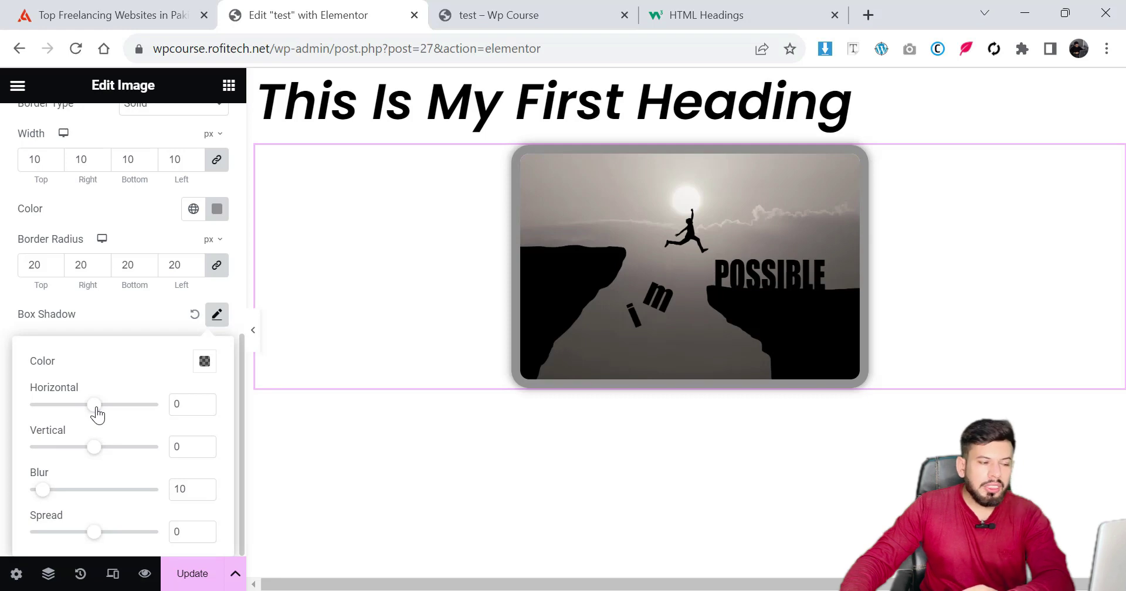
{"action": "left_click_drag", "start_coordinate": [96, 415], "coordinate": [63, 414]}
{"action": "left_click_drag", "start_coordinate": [105, 413], "coordinate": [115, 413]}
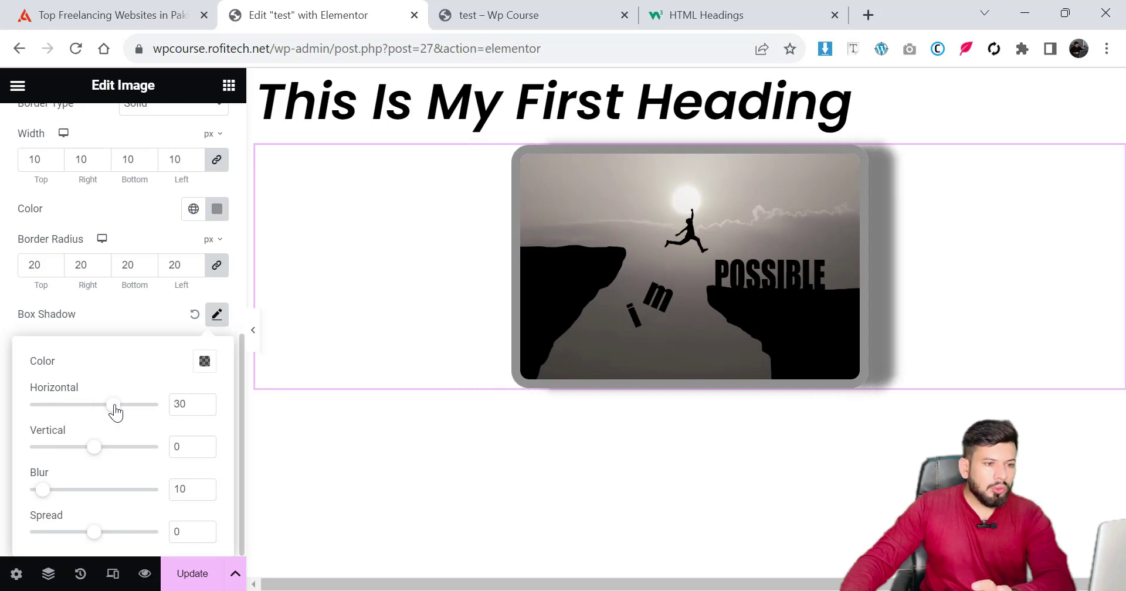
{"action": "left_click_drag", "start_coordinate": [191, 416], "coordinate": [169, 407]}
{"action": "key", "text": "BackSpace"}
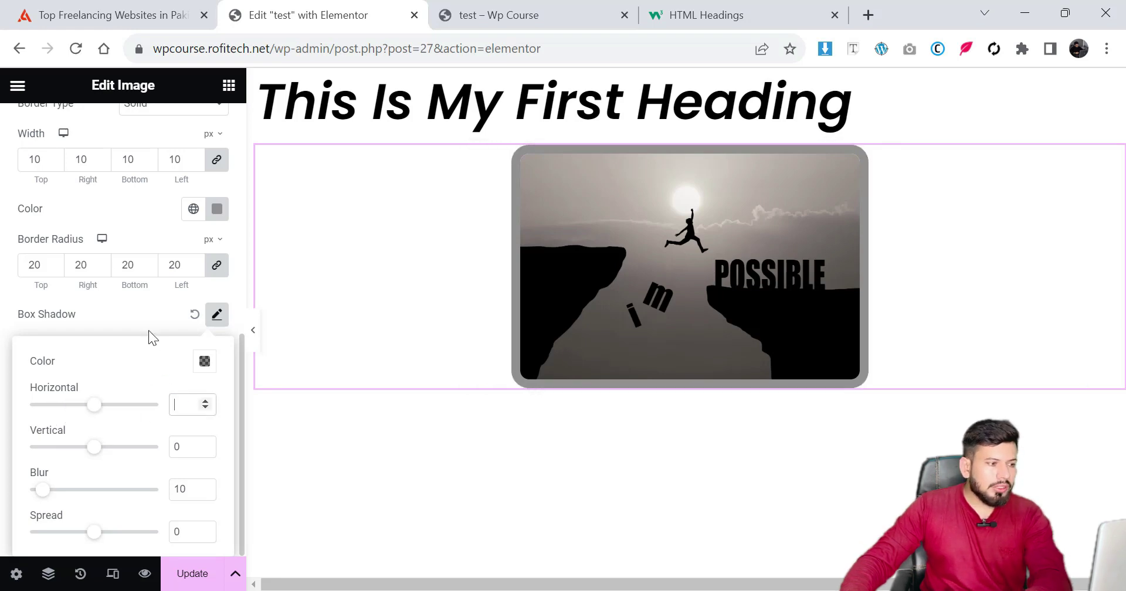
{"action": "left_click", "coordinate": [147, 326]}
Step: Examine the image's advanced layout settings, from margin and padding down to position and CSS classes
{"action": "scroll", "coordinate": [116, 343], "scroll_direction": "up", "scroll_amount": 3}
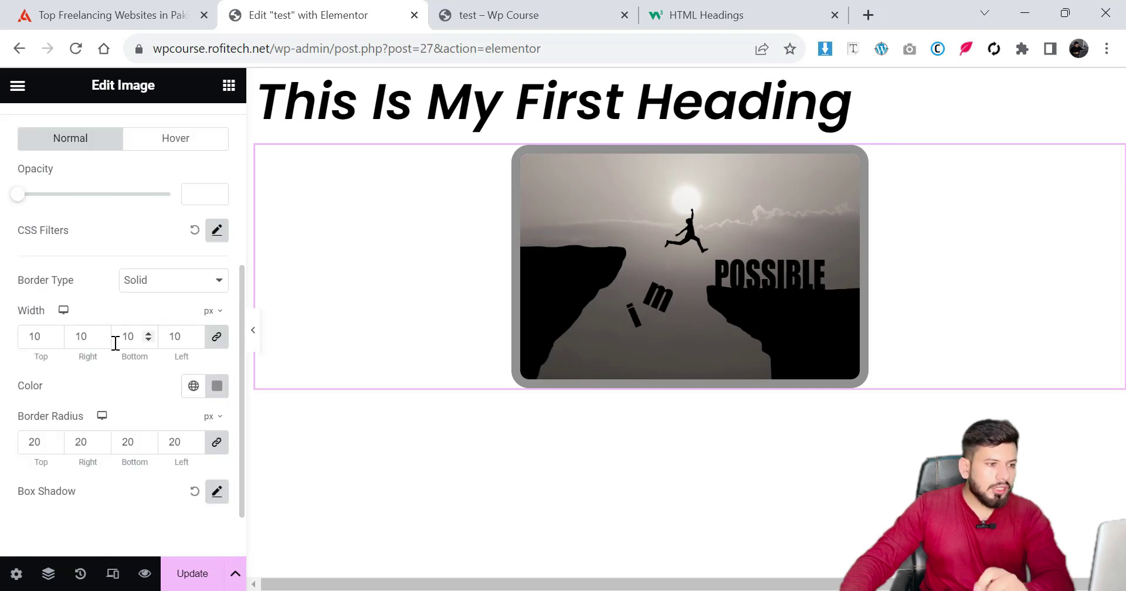
{"action": "scroll", "coordinate": [143, 382], "scroll_direction": "up", "scroll_amount": 5}
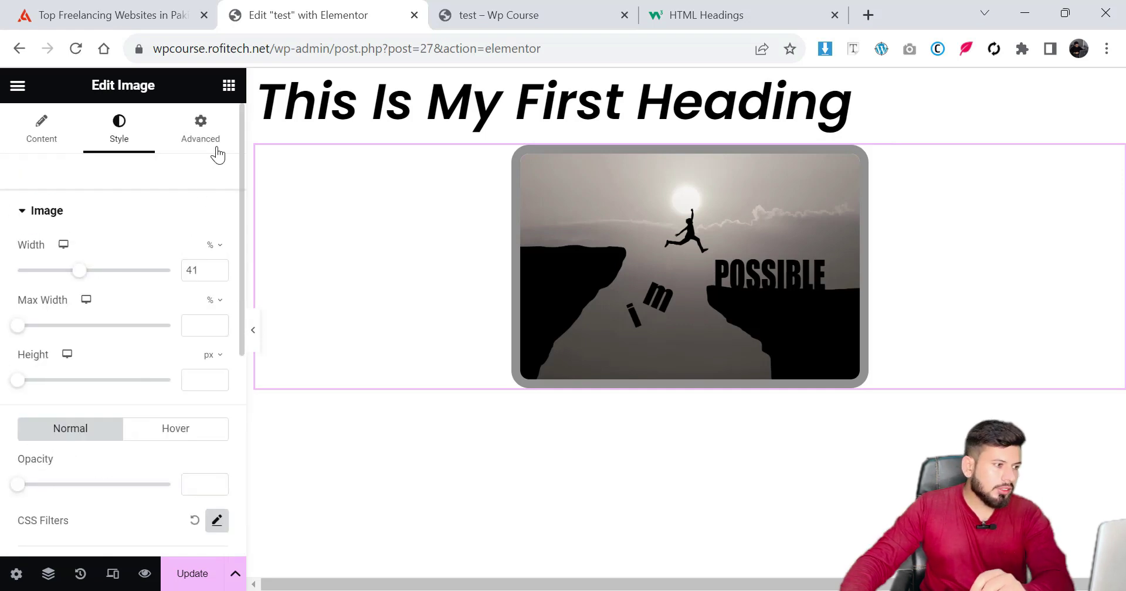
{"action": "left_click", "coordinate": [203, 135]}
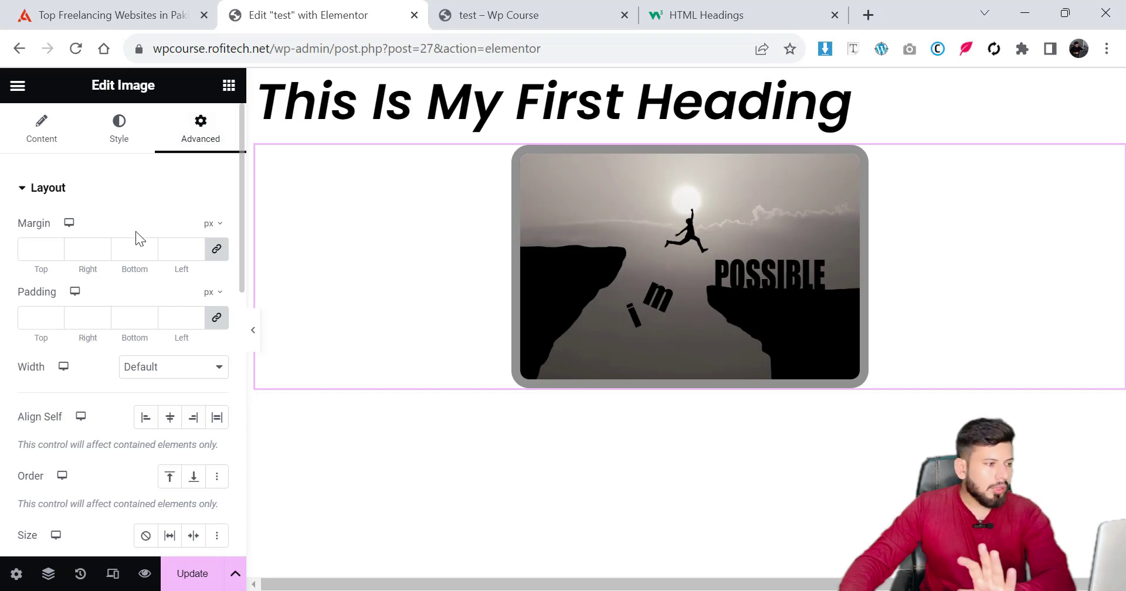
{"action": "scroll", "coordinate": [50, 311], "scroll_direction": "down", "scroll_amount": 3}
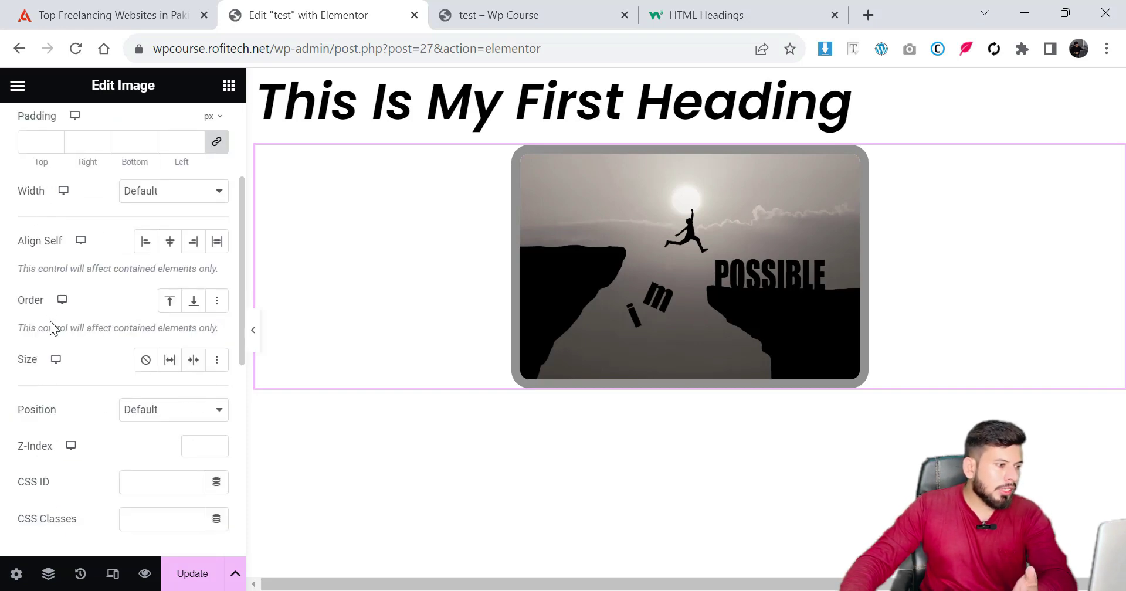
{"action": "scroll", "coordinate": [51, 325], "scroll_direction": "down", "scroll_amount": 3}
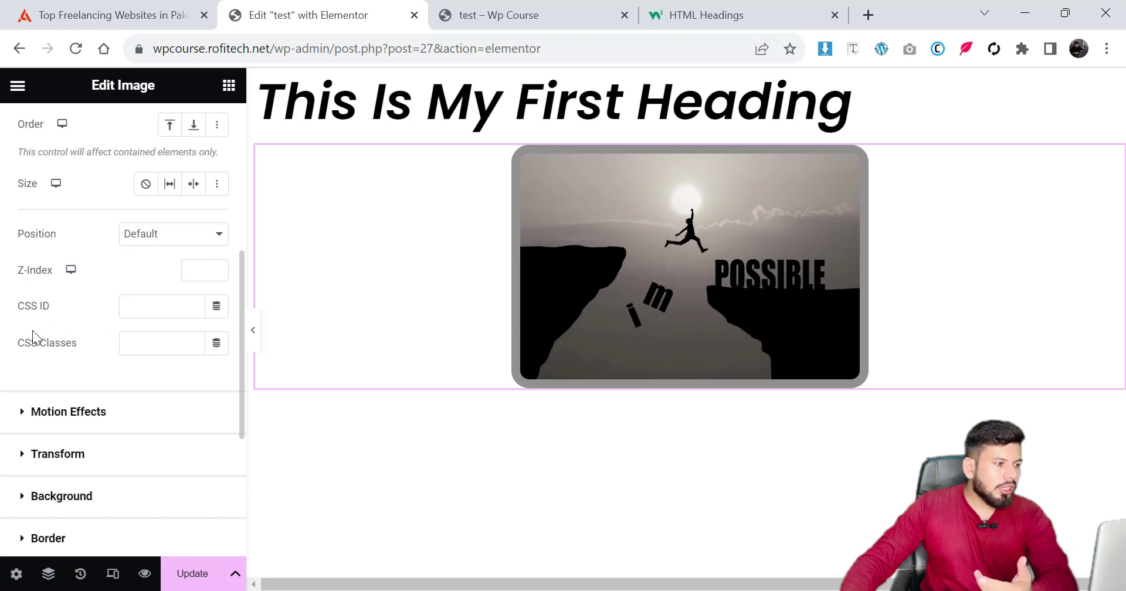
Step: Examine the image's remaining advanced settings, including CSS ID and classes, Motion Effects and the sections down to Custom CSS
{"action": "scroll", "coordinate": [56, 329], "scroll_direction": "down", "scroll_amount": 2}
{"action": "scroll", "coordinate": [66, 372], "scroll_direction": "down", "scroll_amount": 2}
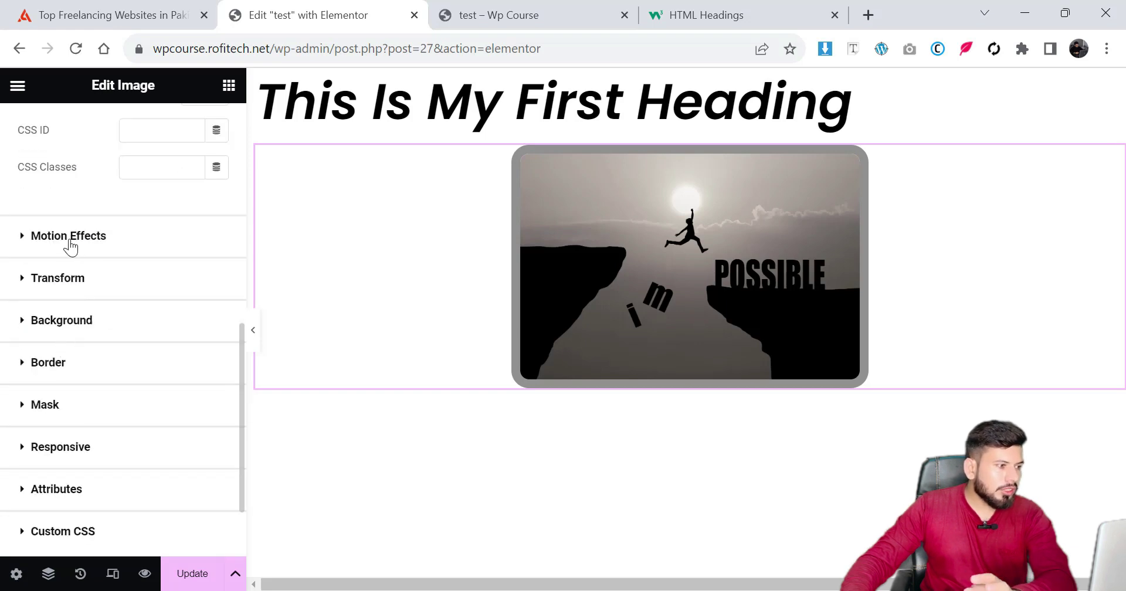
{"action": "scroll", "coordinate": [89, 255], "scroll_direction": "up", "scroll_amount": 2}
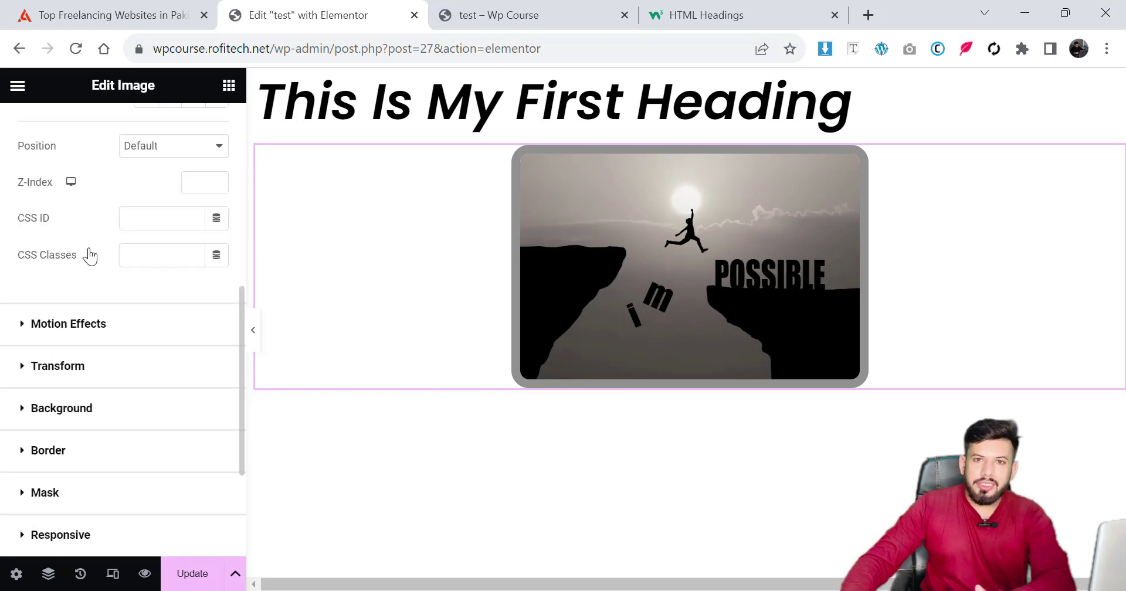
{"action": "left_click_drag", "start_coordinate": [24, 218], "coordinate": [49, 220]}
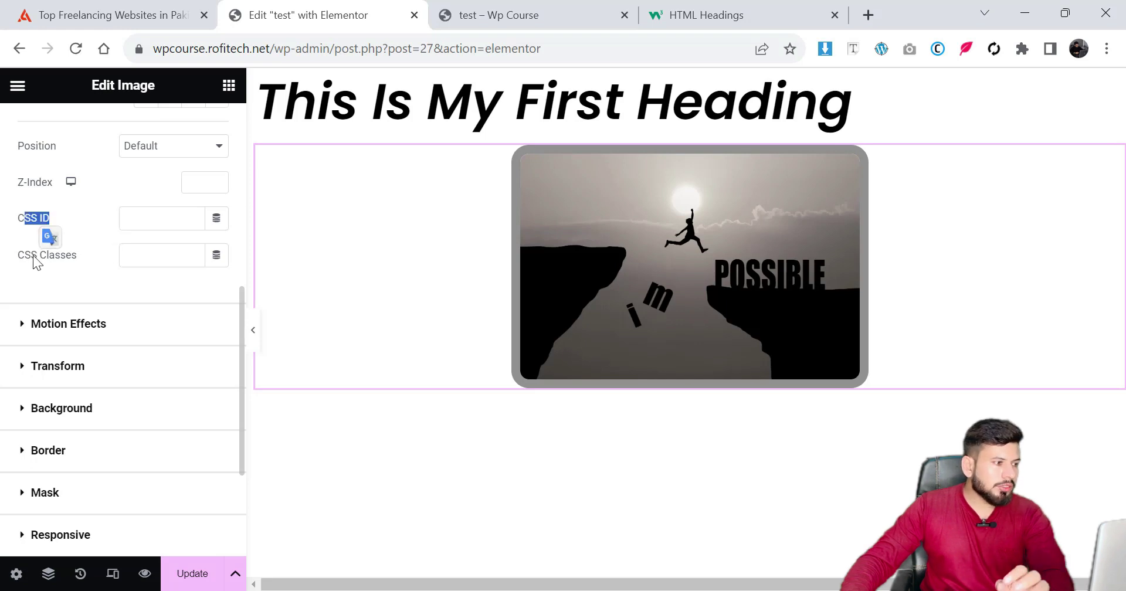
{"action": "left_click_drag", "start_coordinate": [25, 257], "coordinate": [97, 264]}
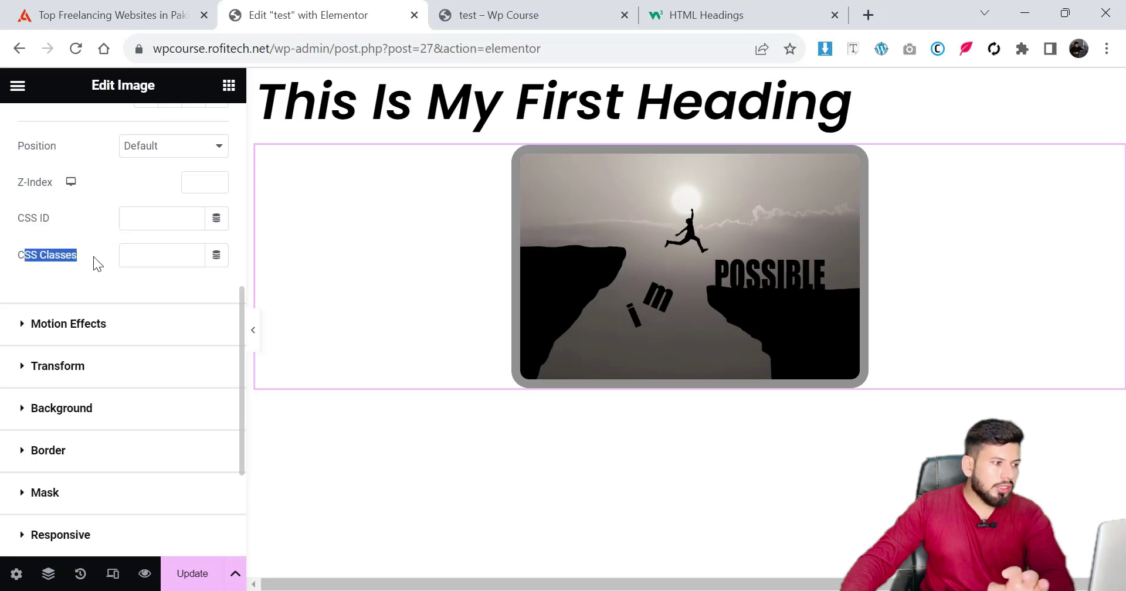
{"action": "left_click", "coordinate": [56, 326]}
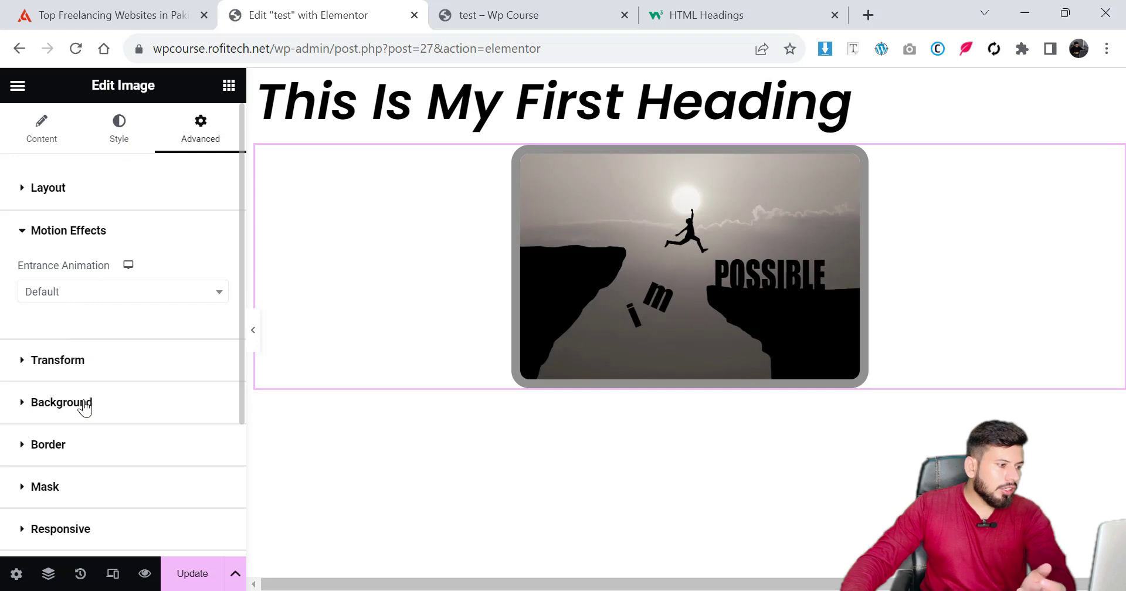
{"action": "scroll", "coordinate": [87, 410], "scroll_direction": "down", "scroll_amount": 2}
{"action": "scroll", "coordinate": [70, 410], "scroll_direction": "down", "scroll_amount": 2}
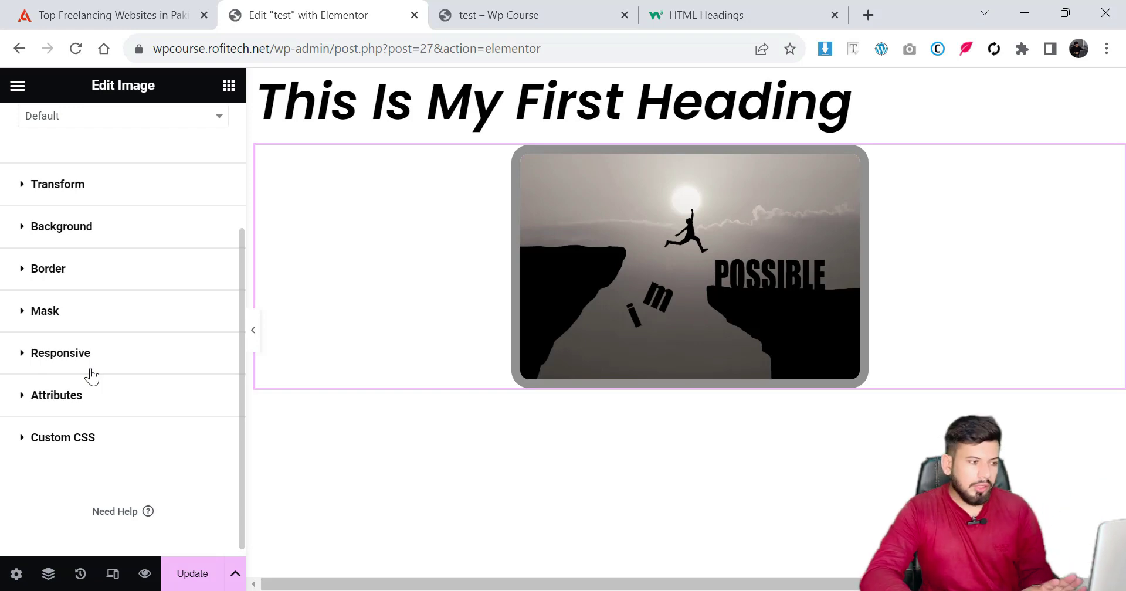
{"action": "scroll", "coordinate": [91, 374], "scroll_direction": "up", "scroll_amount": 4}
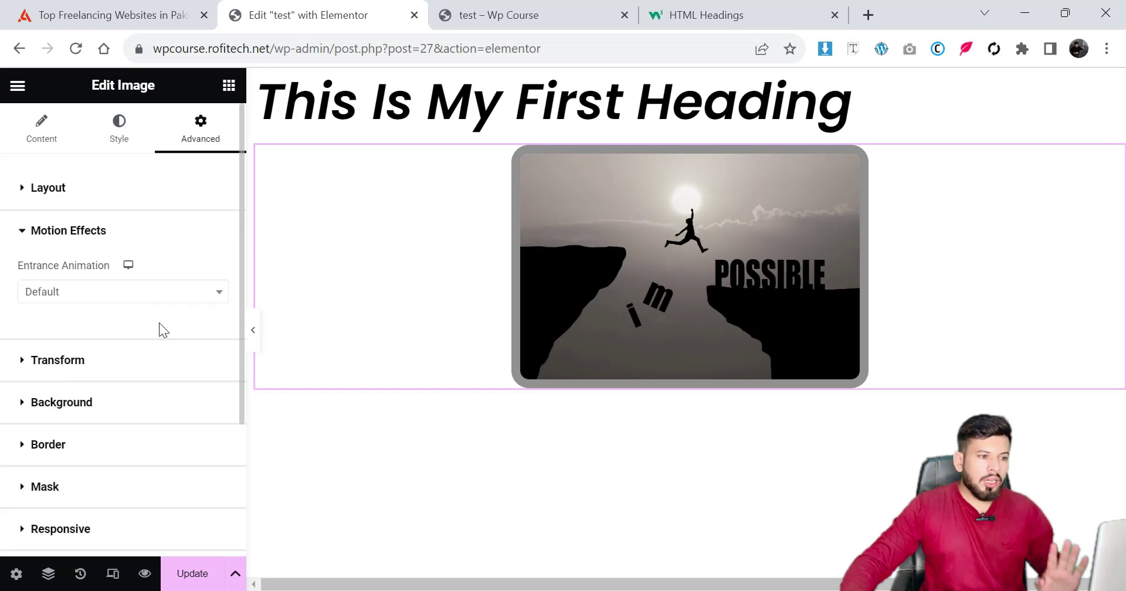
Step: Add a Text Editor widget directly below the image
{"action": "left_click", "coordinate": [228, 86]}
{"action": "scroll", "coordinate": [180, 267], "scroll_direction": "down", "scroll_amount": 1}
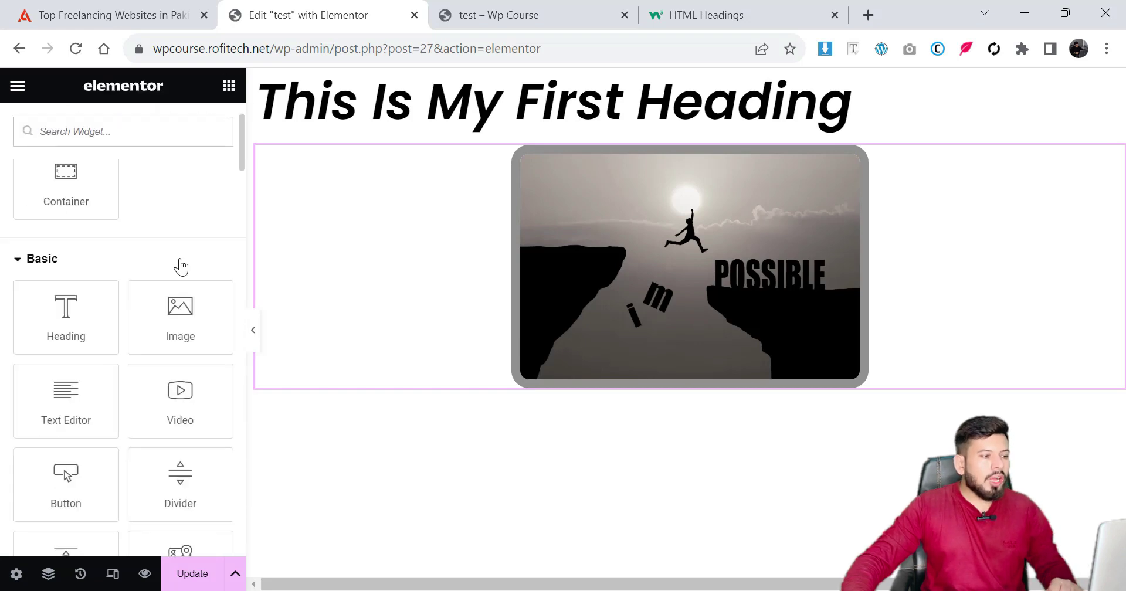
{"action": "left_click_drag", "start_coordinate": [83, 422], "coordinate": [608, 362]}
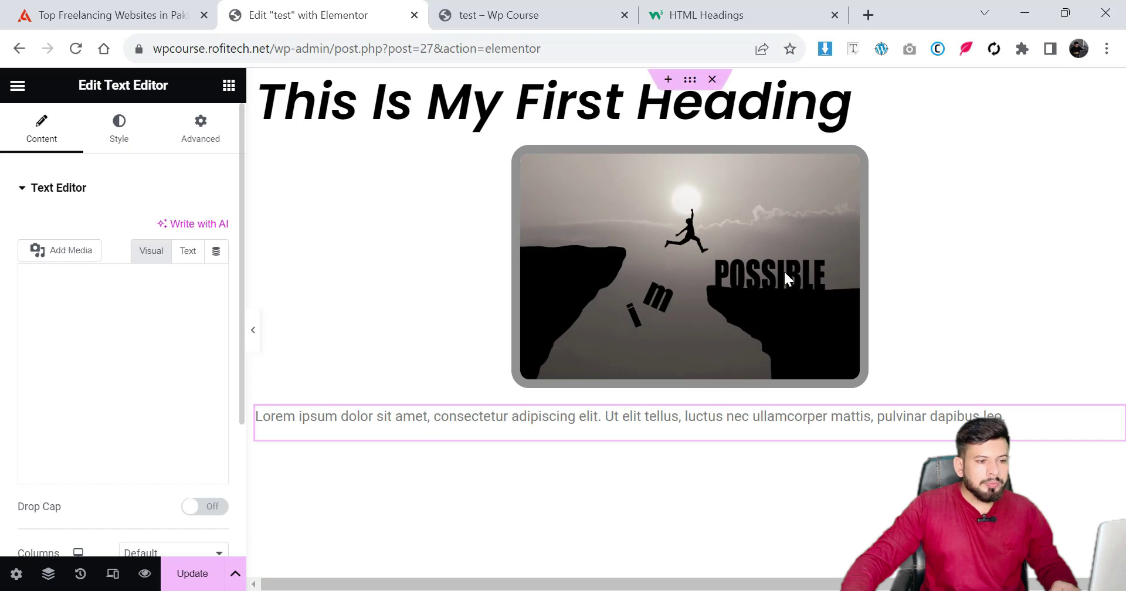
Step: Set the boxed content width of the container holding the heading, image and text to 500 px
{"action": "left_click", "coordinate": [689, 79]}
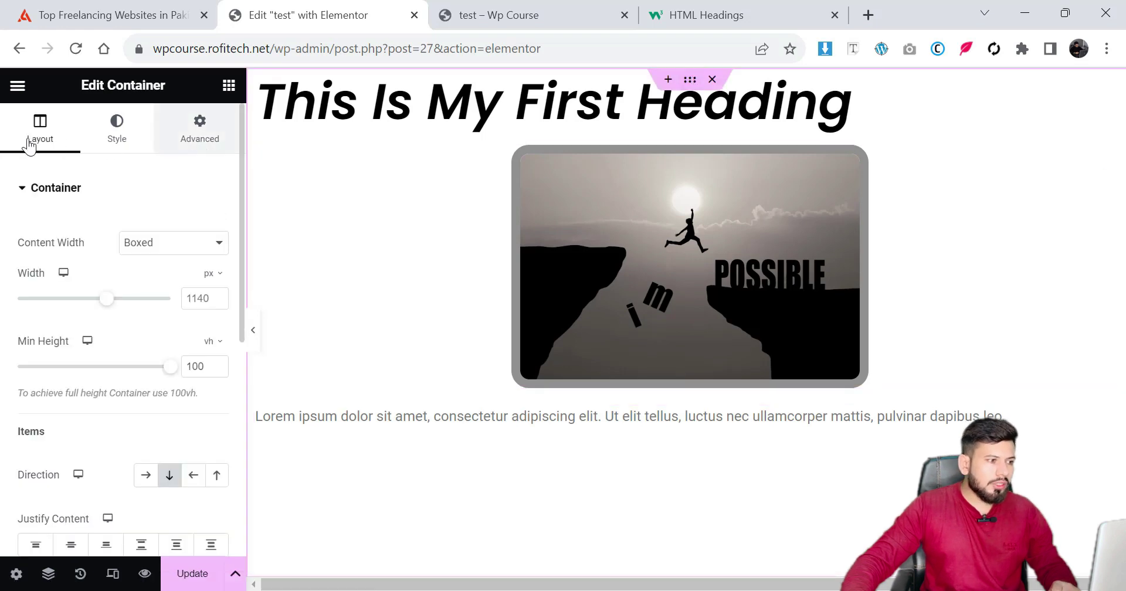
{"action": "left_click", "coordinate": [200, 129]}
{"action": "left_click", "coordinate": [28, 144]}
{"action": "left_click", "coordinate": [199, 299]}
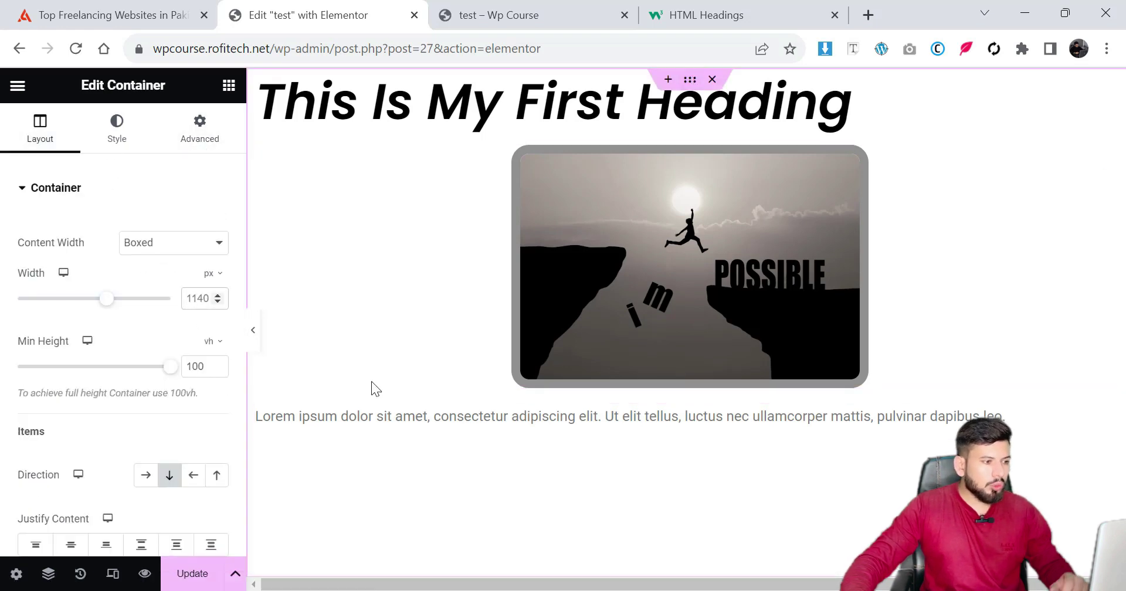
{"action": "left_click", "coordinate": [191, 305]}
{"action": "double_click", "coordinate": [194, 300]}
{"action": "type", "text": "500"}
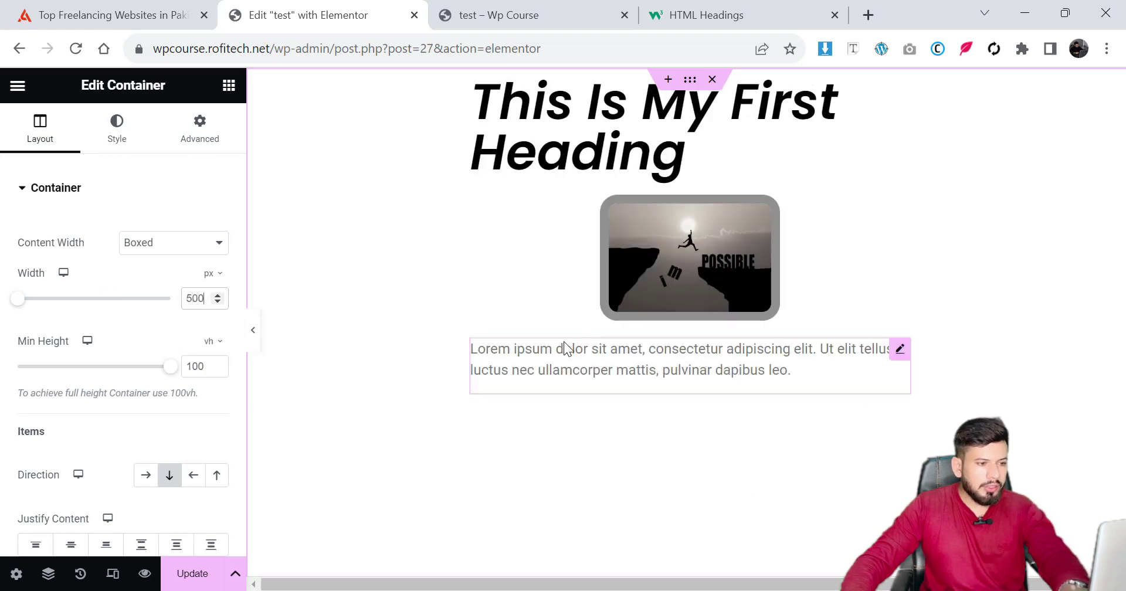
Step: Lengthen the Text Editor widget's paragraph by copying its text from "dolor sit amet" to the end and pasting it twice after it
{"action": "left_click", "coordinate": [902, 350]}
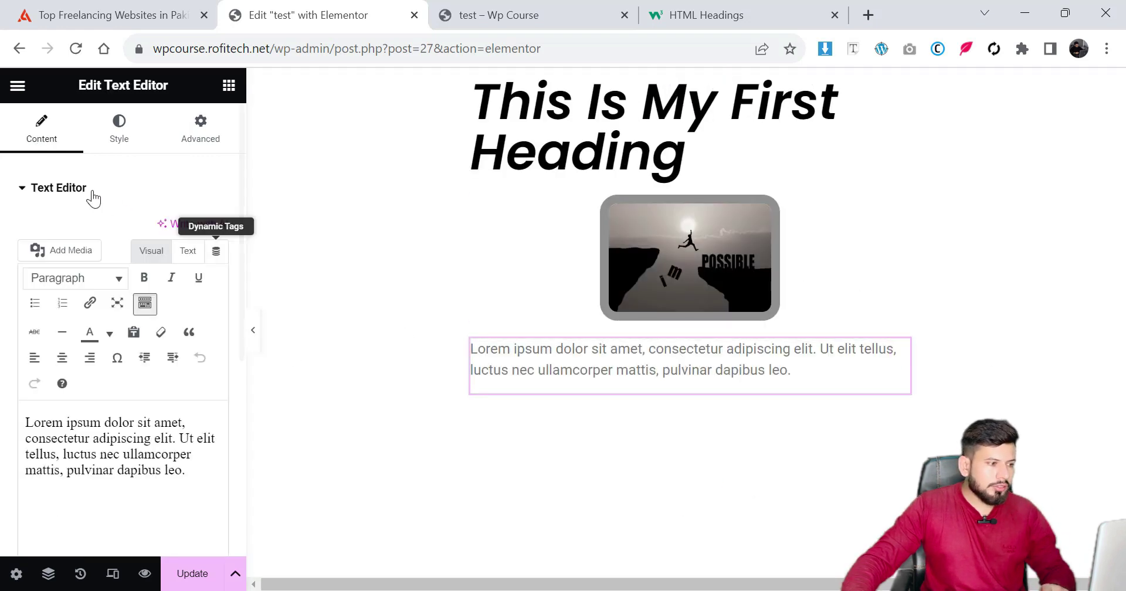
{"action": "left_click_drag", "start_coordinate": [130, 509], "coordinate": [115, 428]}
{"action": "key", "text": "ctrl+c"}
{"action": "left_click", "coordinate": [131, 517]}
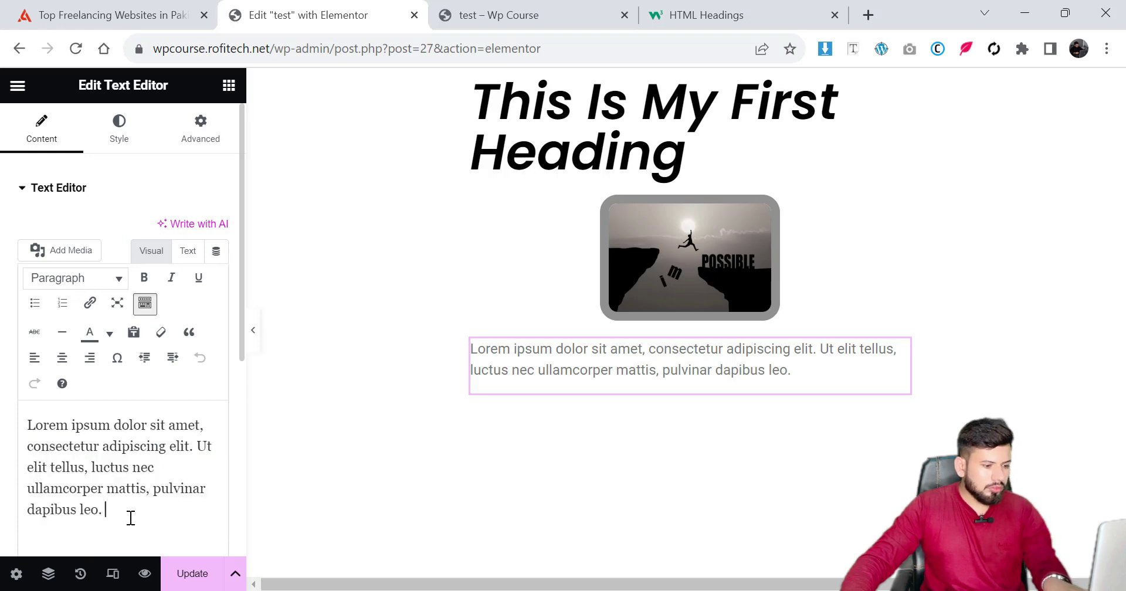
{"action": "key", "text": "ctrl+v"}
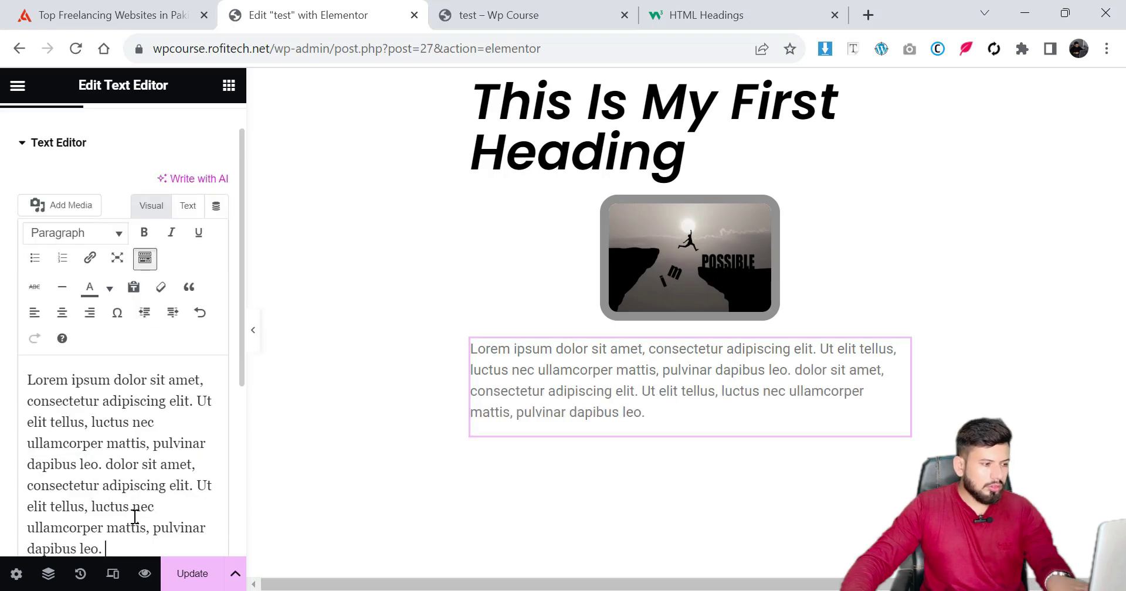
{"action": "key", "text": "ctrl+v"}
{"action": "scroll", "coordinate": [121, 185], "scroll_direction": "up", "scroll_amount": 1}
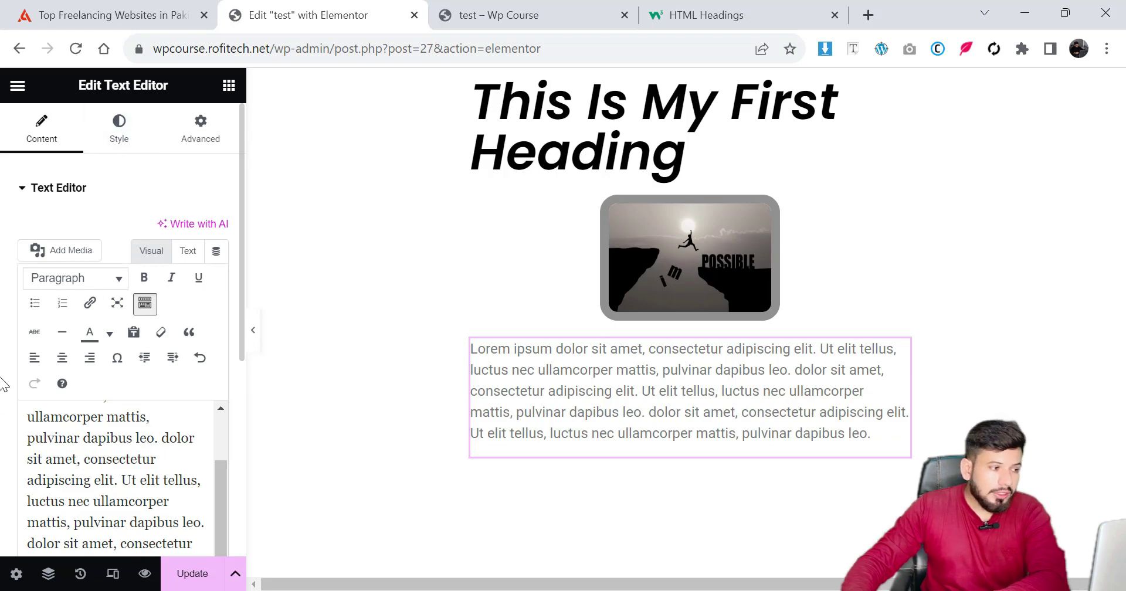
Step: Review the Text Editor widget's paragraph and its formatting options, such as bold, italic and underline
{"action": "scroll", "coordinate": [3, 384], "scroll_direction": "down", "scroll_amount": 2}
{"action": "left_click_drag", "start_coordinate": [75, 350], "coordinate": [153, 511]}
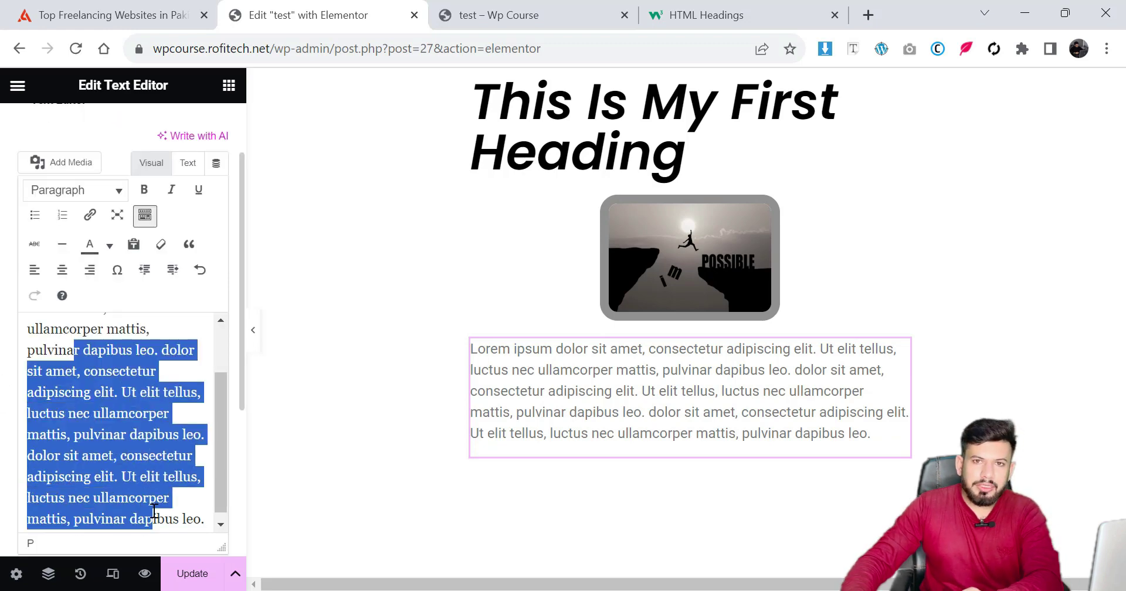
{"action": "left_click", "coordinate": [151, 364]}
{"action": "scroll", "coordinate": [3, 323], "scroll_direction": "up", "scroll_amount": 2}
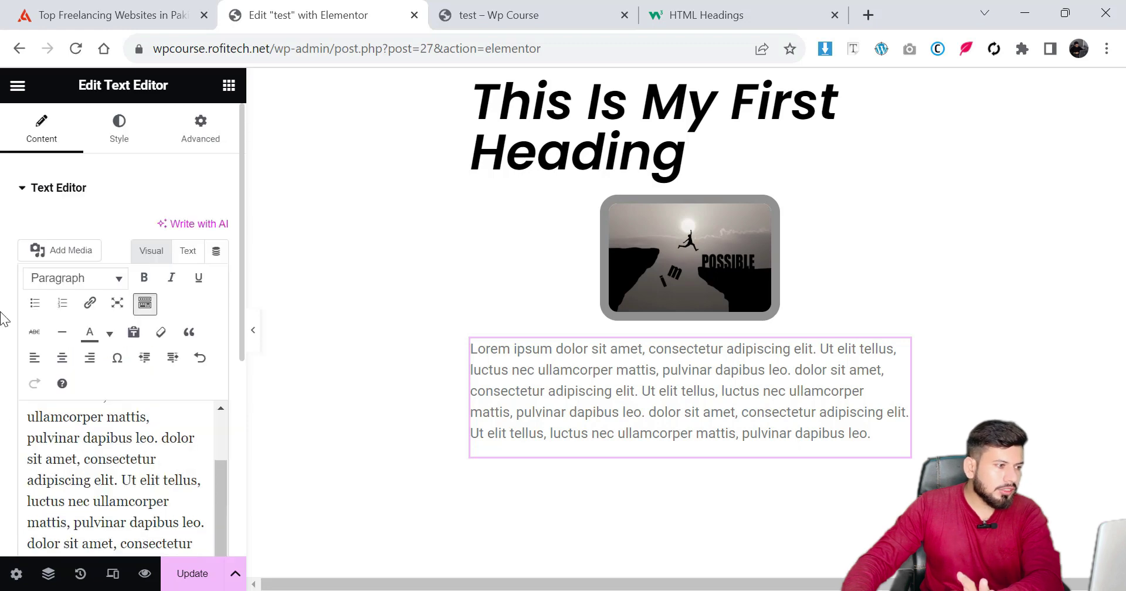
{"action": "scroll", "coordinate": [141, 326], "scroll_direction": "down", "scroll_amount": 2}
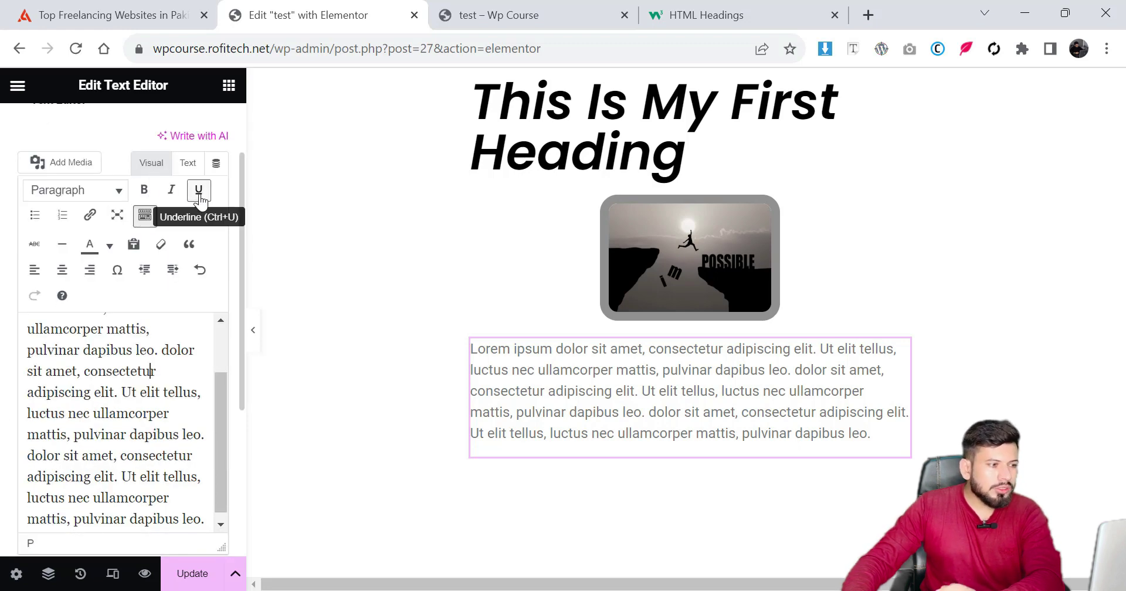
{"action": "scroll", "coordinate": [128, 345], "scroll_direction": "up", "scroll_amount": 3}
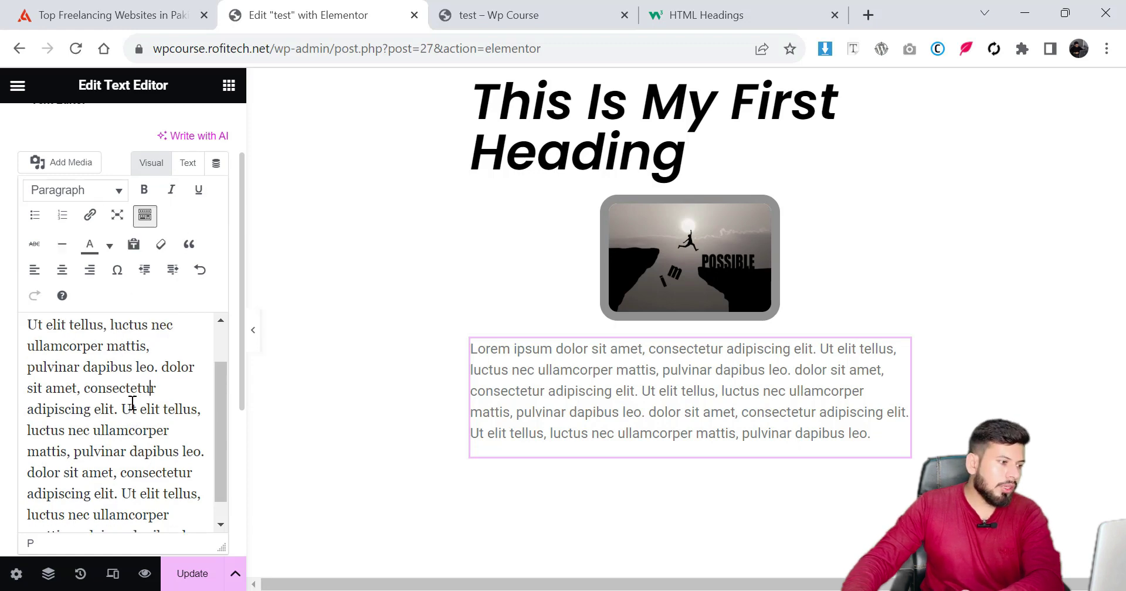
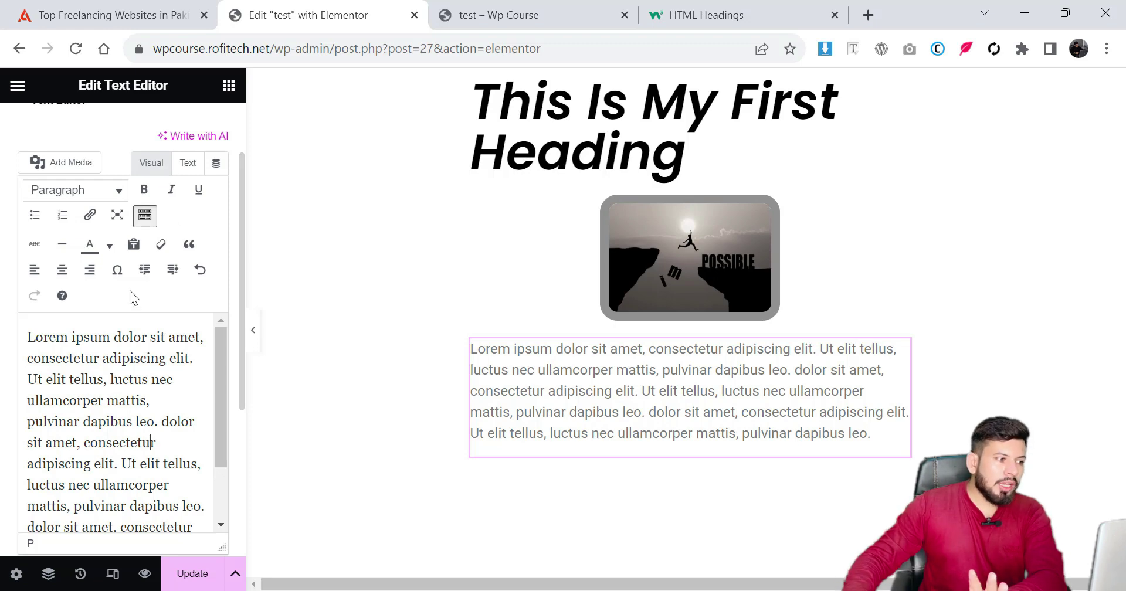
{"action": "left_click_drag", "start_coordinate": [65, 360], "coordinate": [156, 472]}
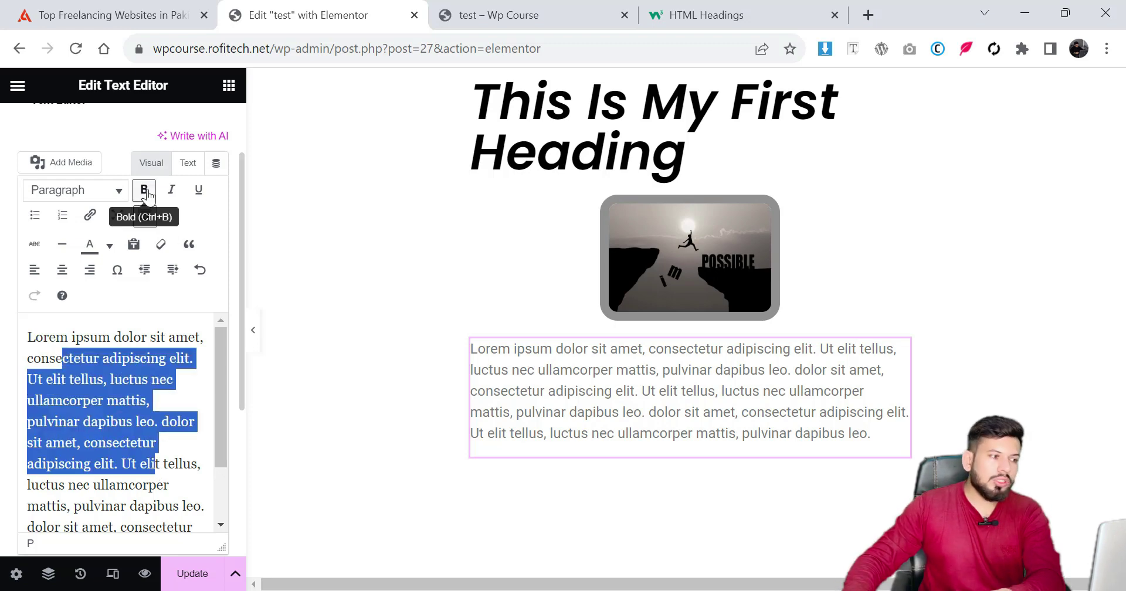
{"action": "left_click", "coordinate": [126, 355]}
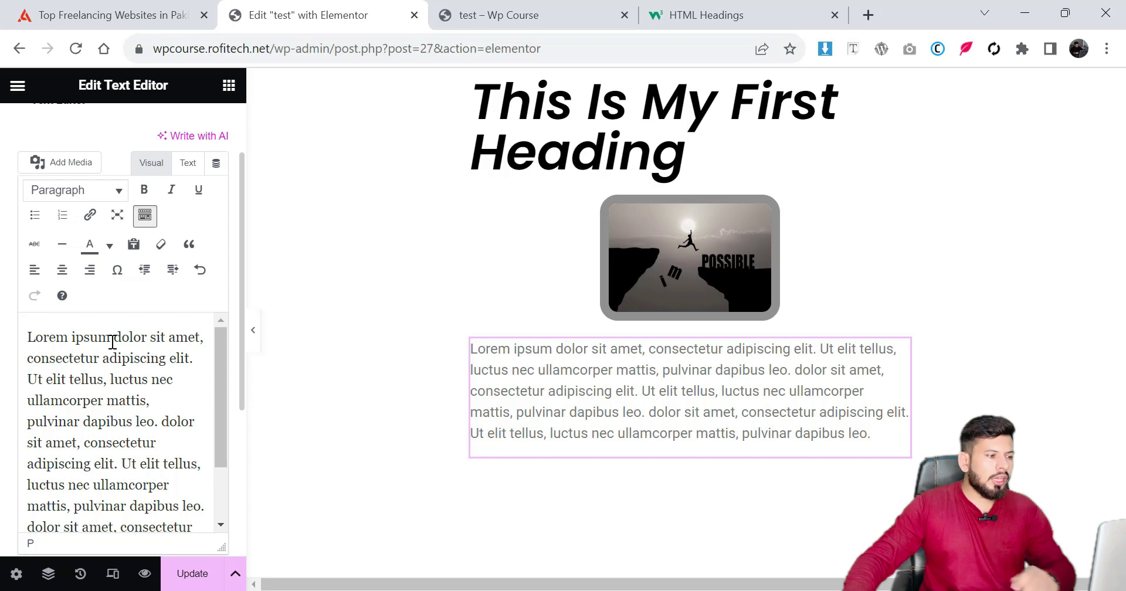
Step: Make the words "Lorem ipsum" at the start of the paragraph bold, italic and underlined
{"action": "left_click_drag", "start_coordinate": [113, 342], "coordinate": [20, 339]}
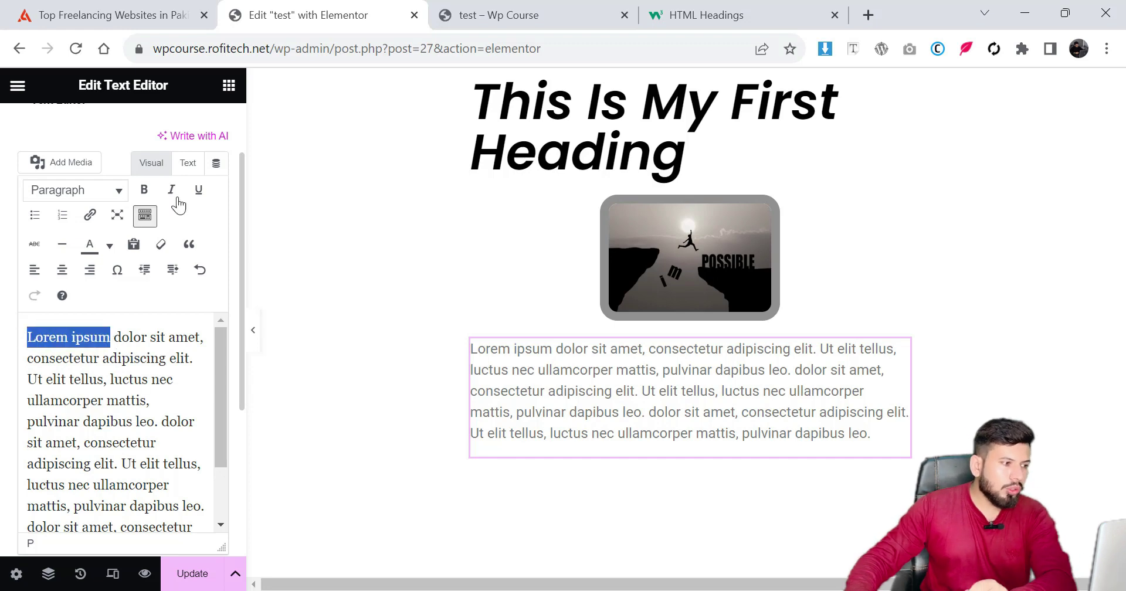
{"action": "left_click", "coordinate": [144, 191]}
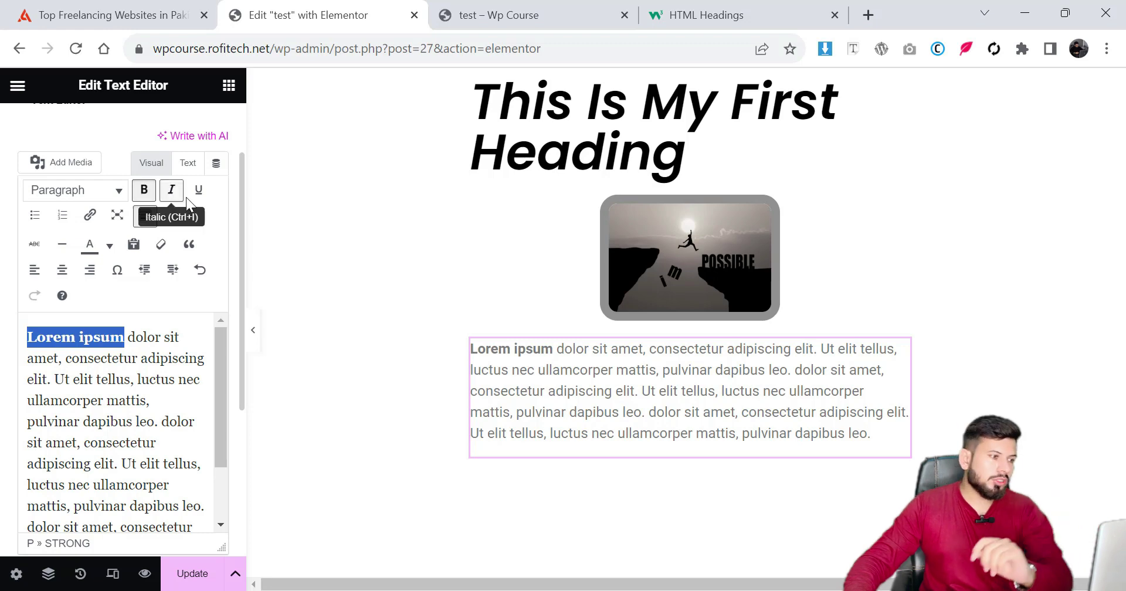
{"action": "left_click", "coordinate": [171, 197]}
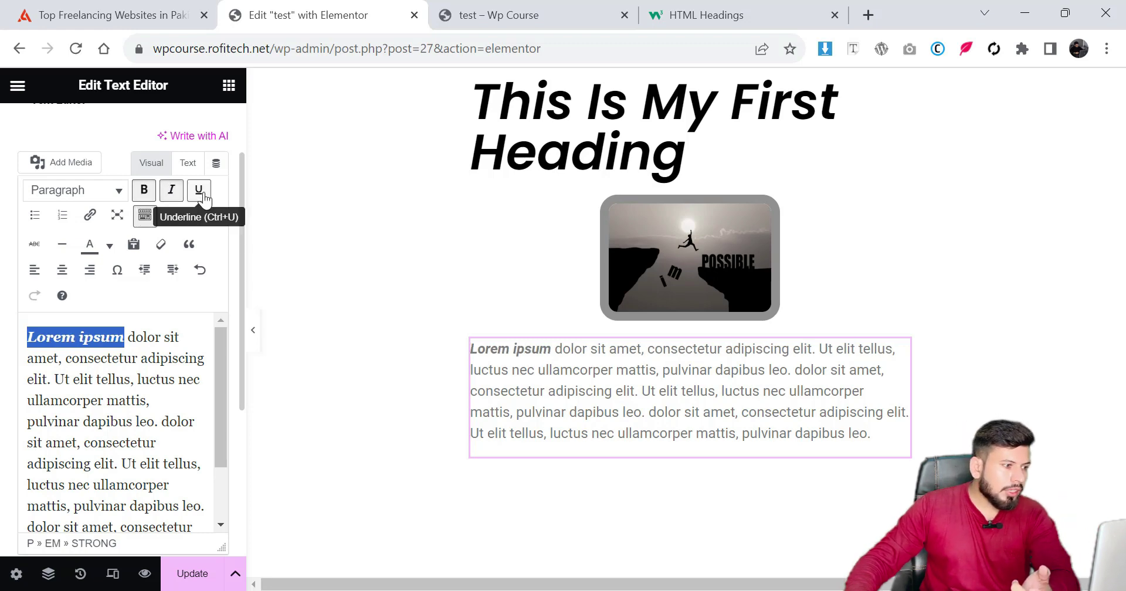
{"action": "left_click", "coordinate": [201, 194]}
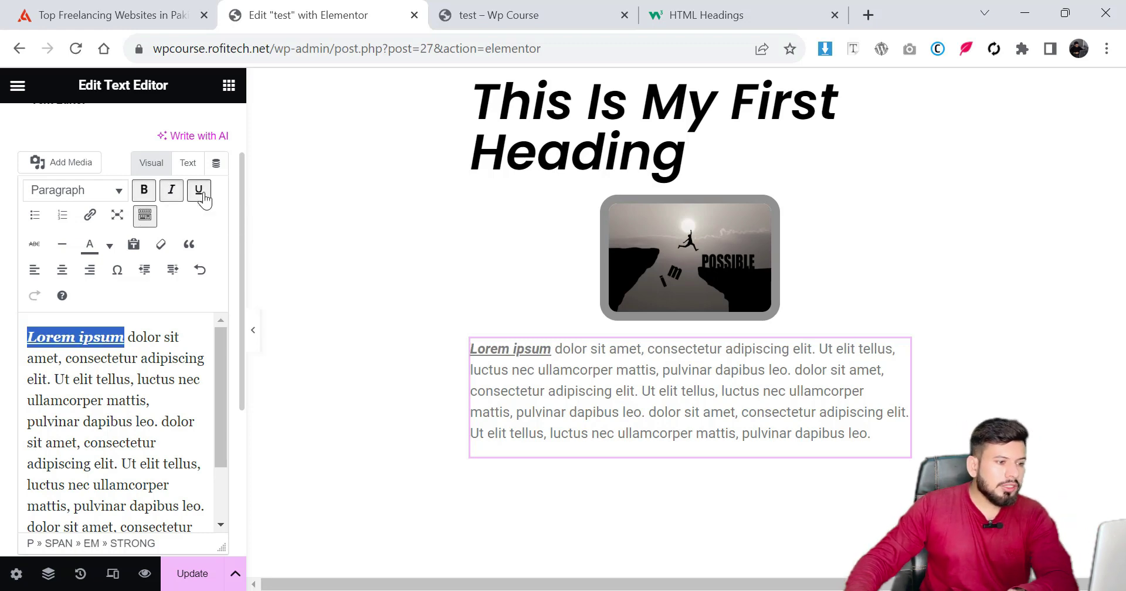
Step: Link the formatted words "Lorem ipsum" to the placeholder URL "#"
{"action": "left_click", "coordinate": [91, 217]}
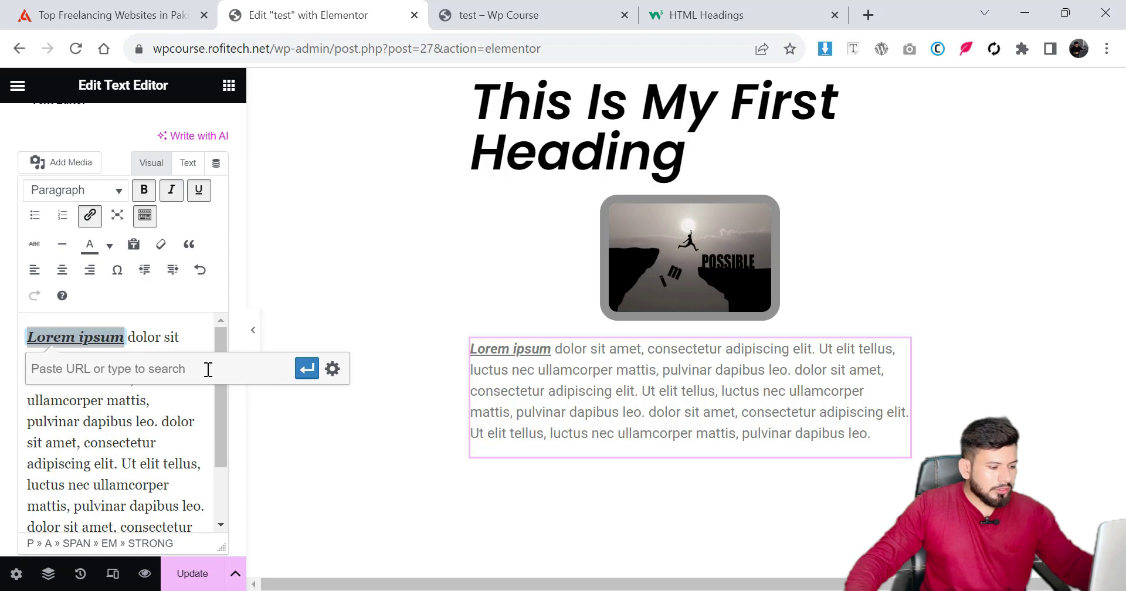
{"action": "type", "text": "#"}
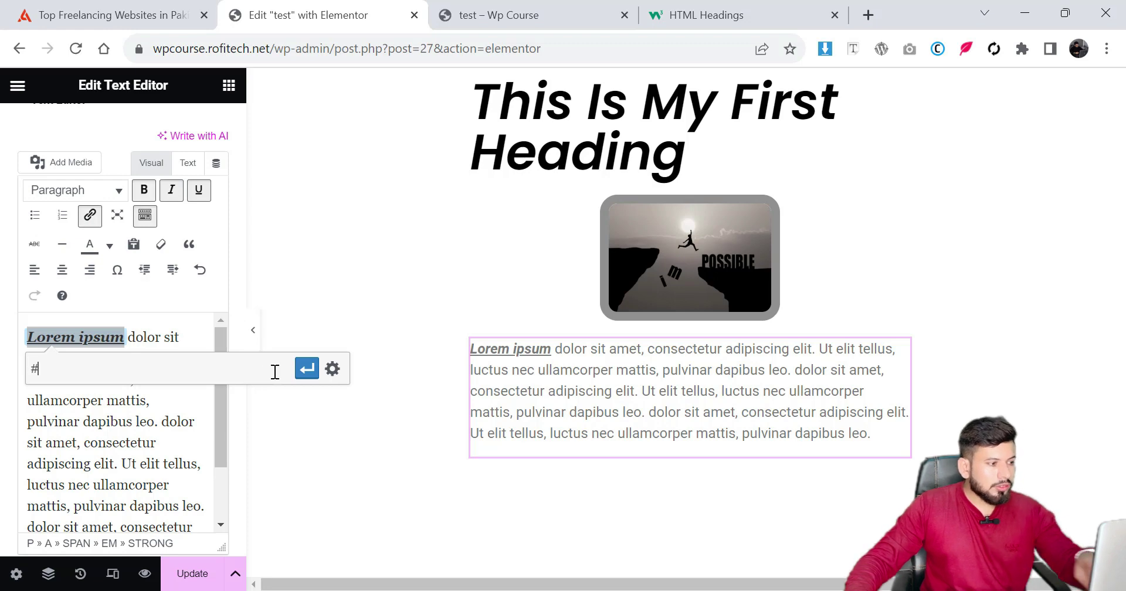
{"action": "left_click", "coordinate": [308, 375]}
{"action": "left_click", "coordinate": [171, 338]}
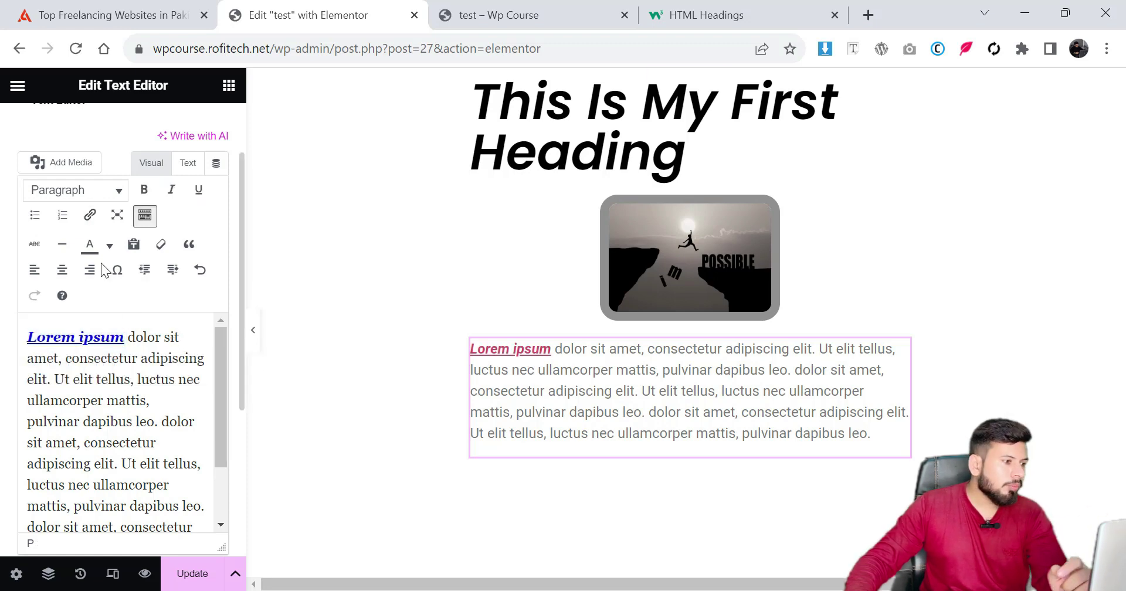
Step: Color the linked words "Lorem ipsum" dark green
{"action": "left_click_drag", "start_coordinate": [126, 341], "coordinate": [27, 338]}
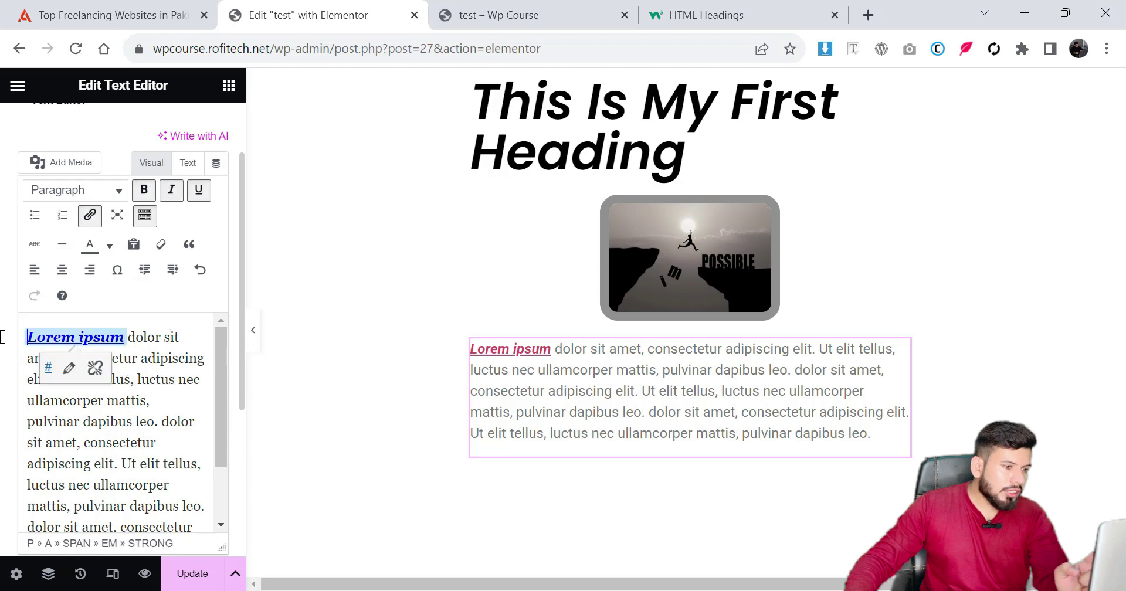
{"action": "left_click", "coordinate": [109, 245]}
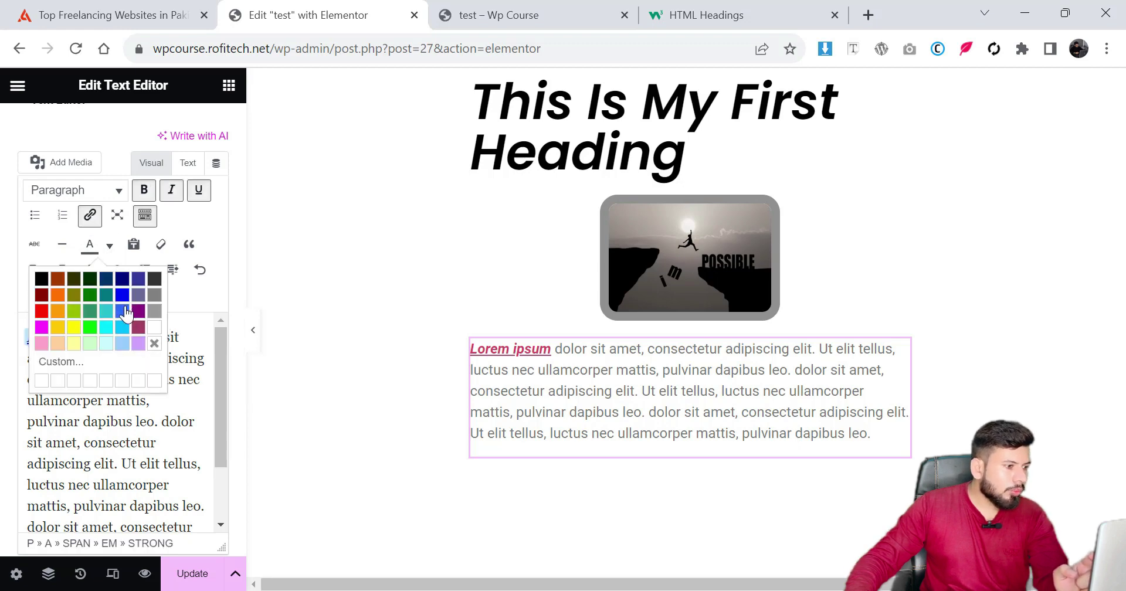
{"action": "left_click", "coordinate": [86, 281]}
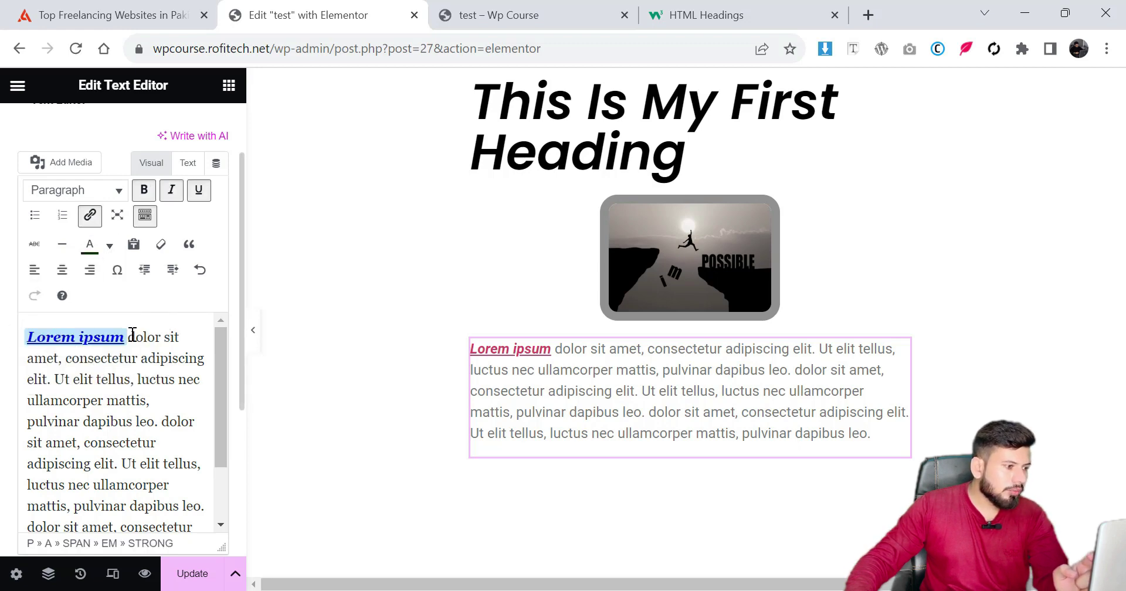
{"action": "left_click_drag", "start_coordinate": [132, 335], "coordinate": [10, 334]}
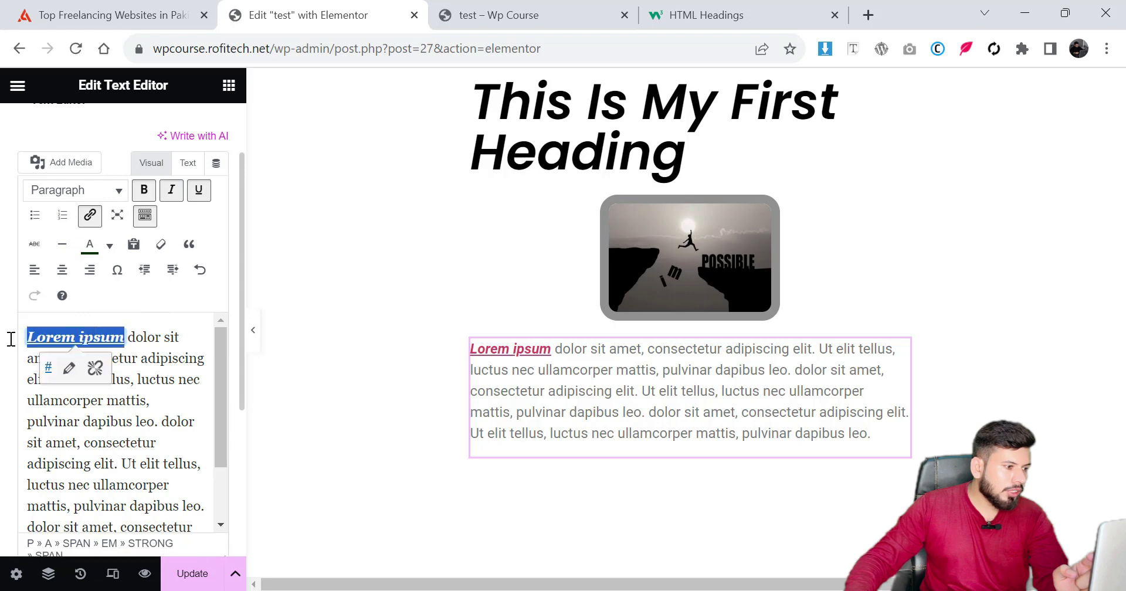
{"action": "left_click", "coordinate": [86, 252]}
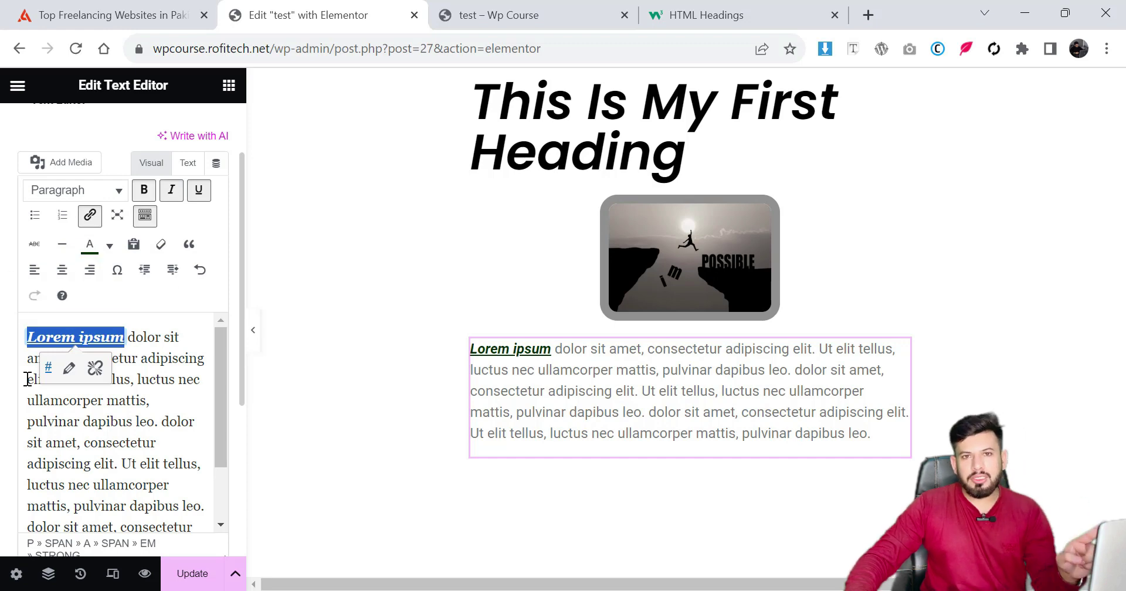
Step: Try the Drop Cap option on the Text Editor paragraph and switch it off again
{"action": "scroll", "coordinate": [24, 381], "scroll_direction": "up", "scroll_amount": 2}
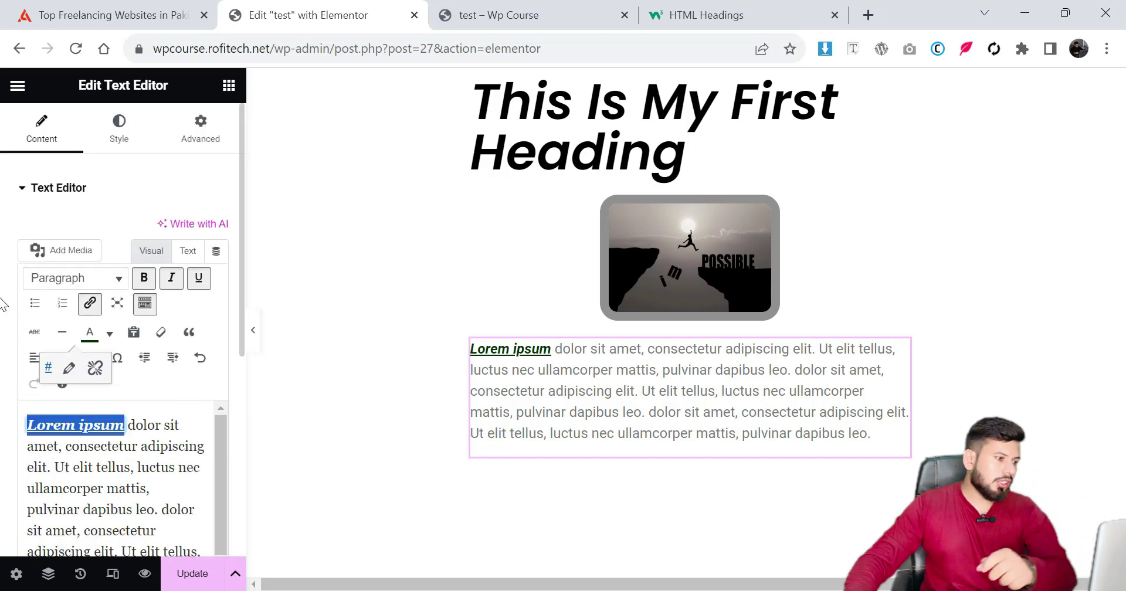
{"action": "scroll", "coordinate": [6, 305], "scroll_direction": "down", "scroll_amount": 6}
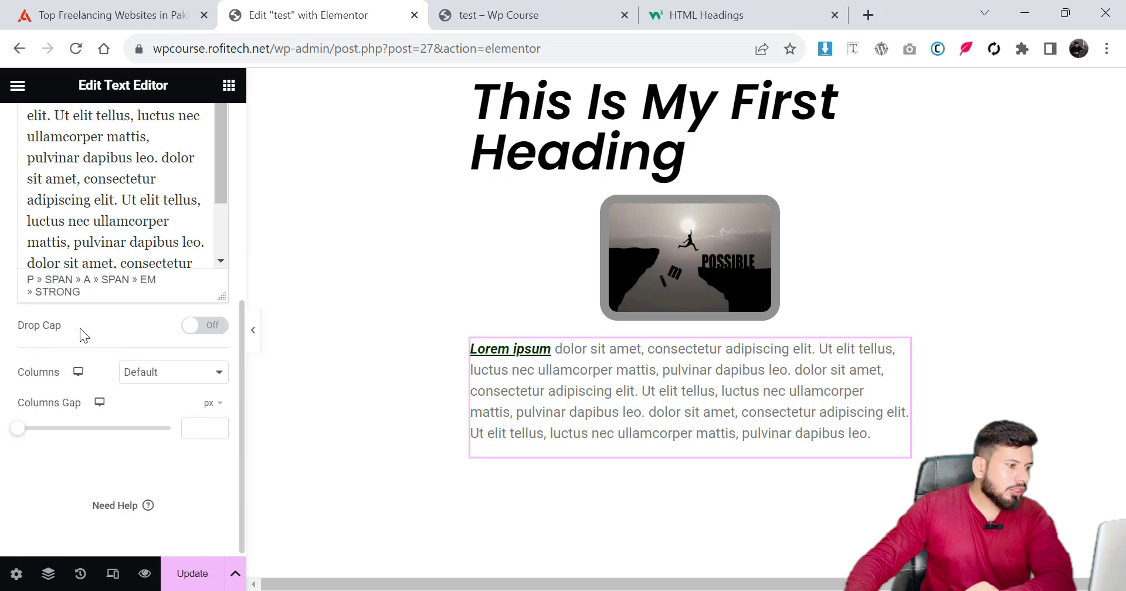
{"action": "left_click", "coordinate": [214, 328]}
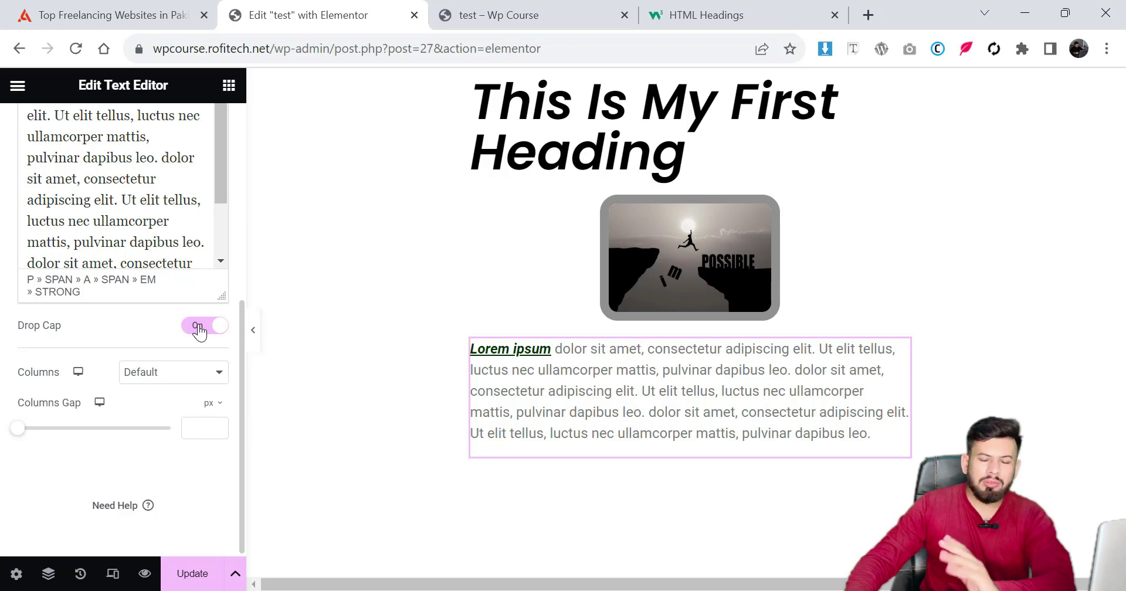
{"action": "left_click", "coordinate": [199, 328]}
Step: Try splitting the paragraph into 2 and 5 columns, and set it to 1 column
{"action": "left_click", "coordinate": [150, 373]}
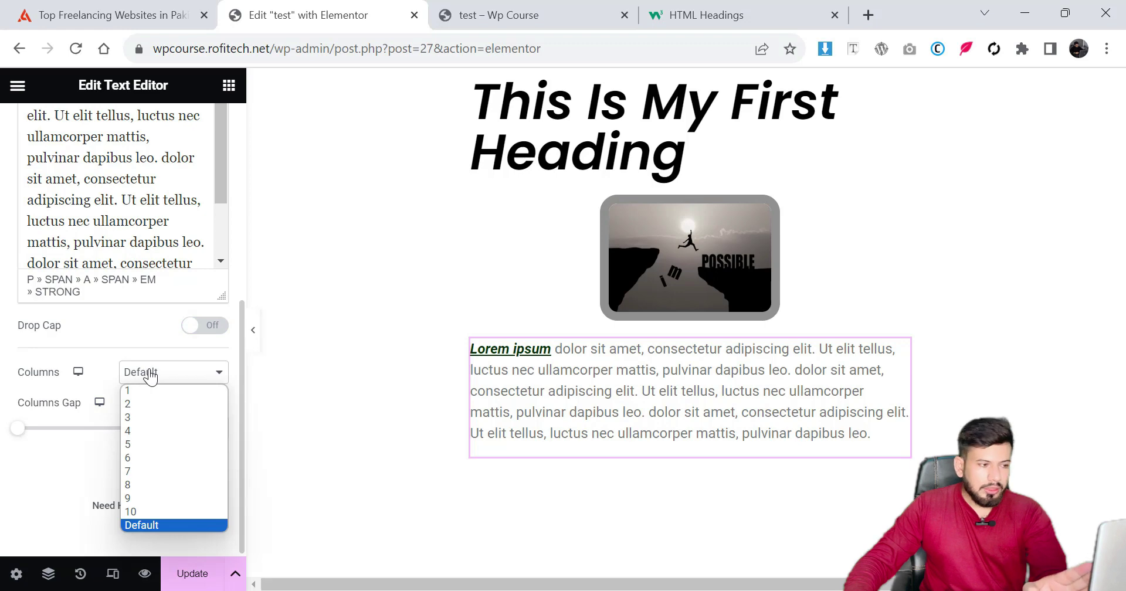
{"action": "left_click", "coordinate": [135, 406]}
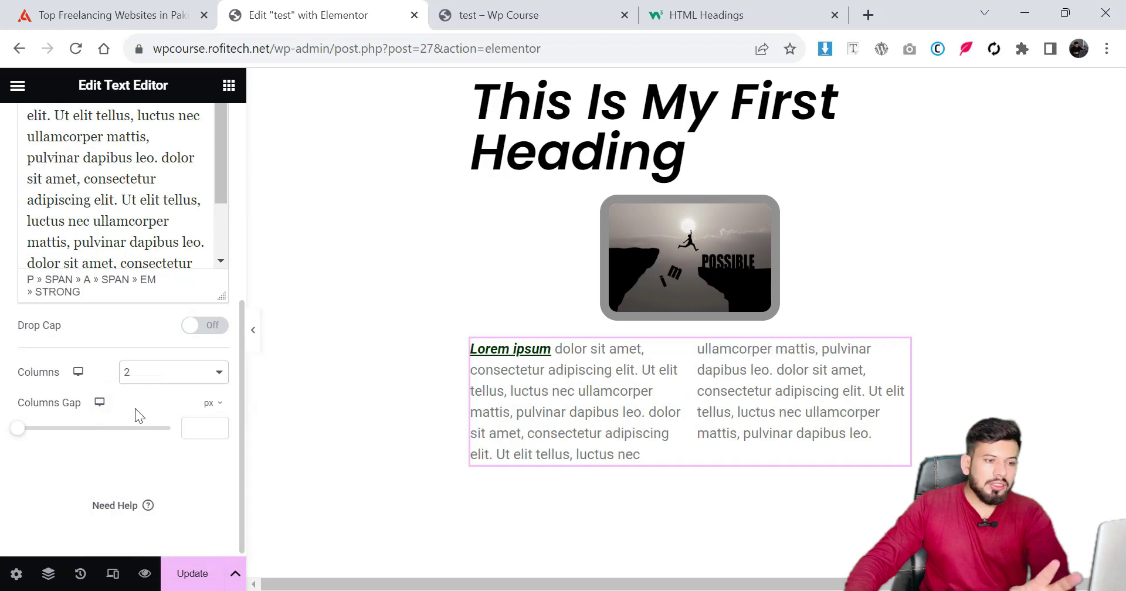
{"action": "left_click", "coordinate": [156, 372]}
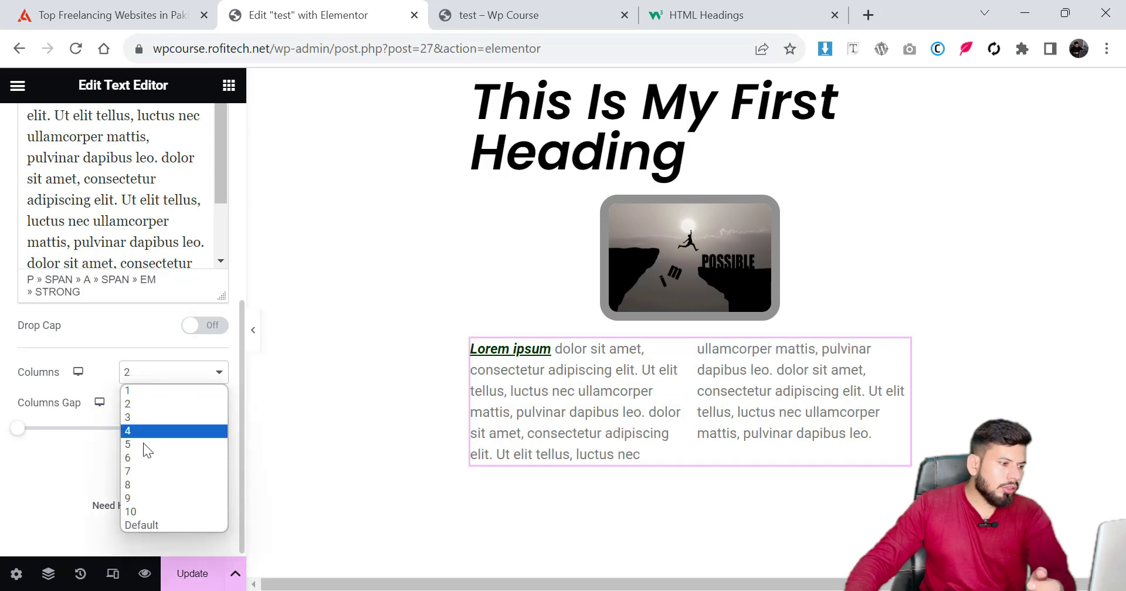
{"action": "left_click", "coordinate": [143, 445]}
{"action": "left_click", "coordinate": [170, 371]}
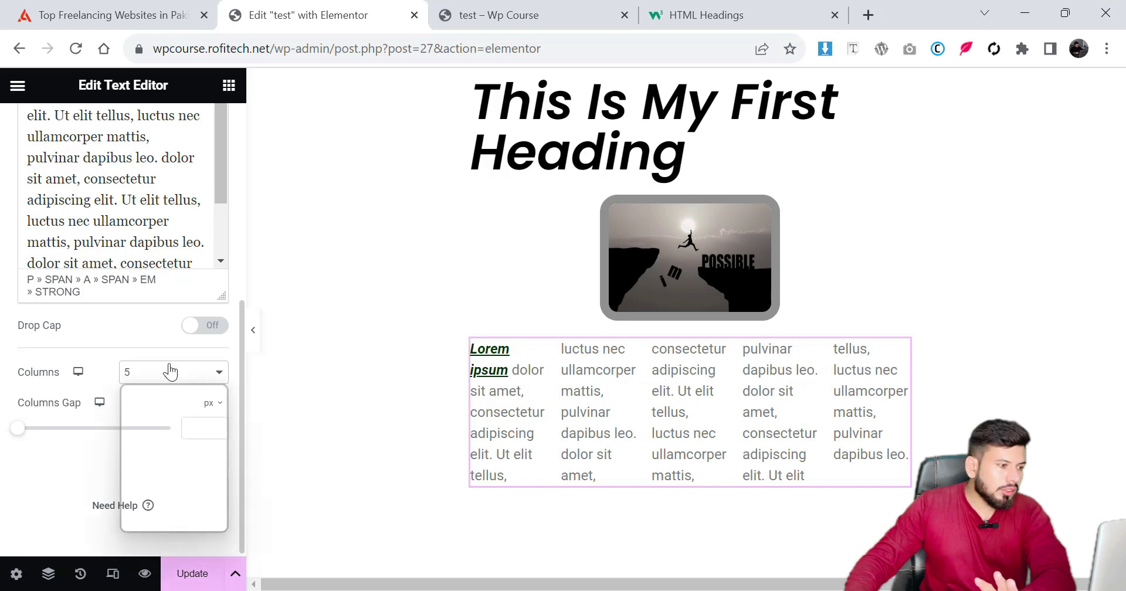
{"action": "left_click", "coordinate": [158, 387]}
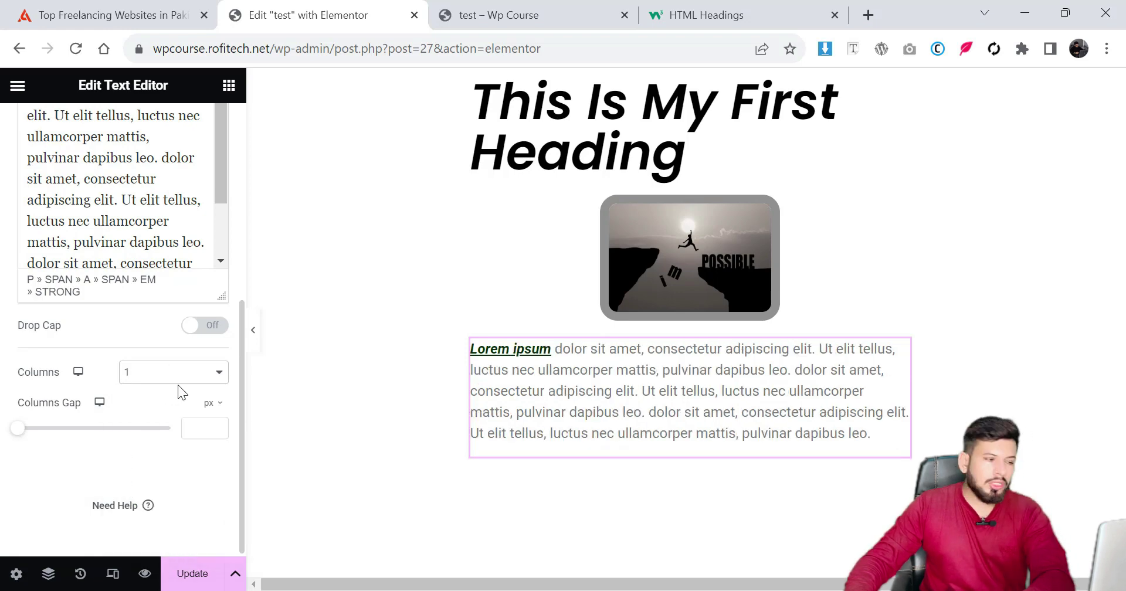
Step: Set the Text Editor paragraph's alignment to Justified in its style settings
{"action": "scroll", "coordinate": [102, 386], "scroll_direction": "up", "scroll_amount": 3}
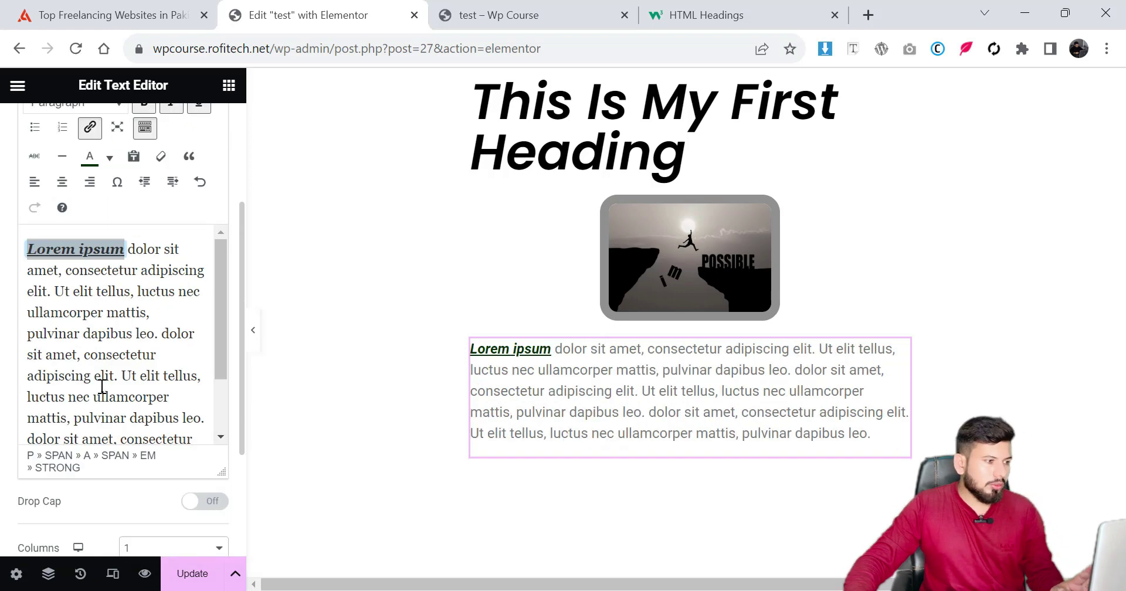
{"action": "scroll", "coordinate": [102, 352], "scroll_direction": "up", "scroll_amount": 3}
{"action": "left_click", "coordinate": [118, 141]}
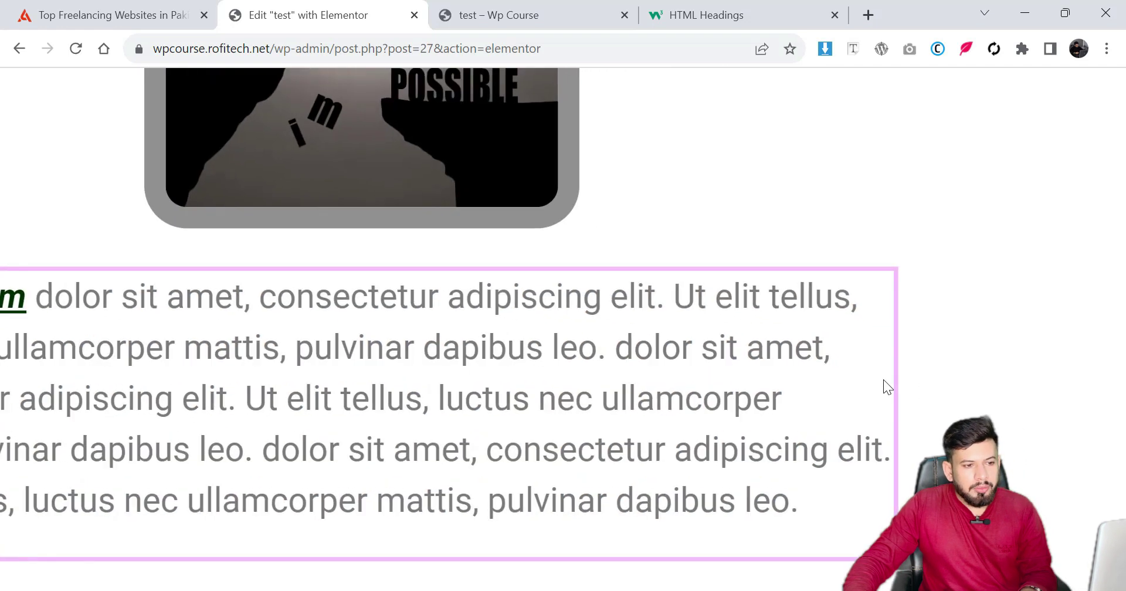
{"action": "scroll", "coordinate": [915, 351], "scroll_direction": "down", "scroll_amount": 2}
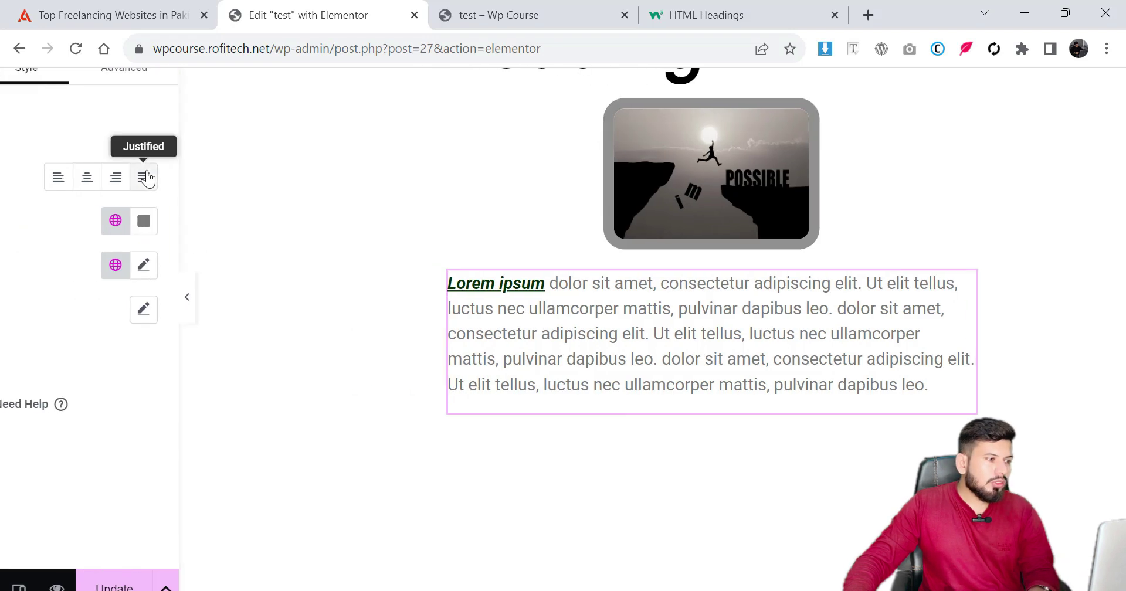
{"action": "left_click", "coordinate": [144, 177]}
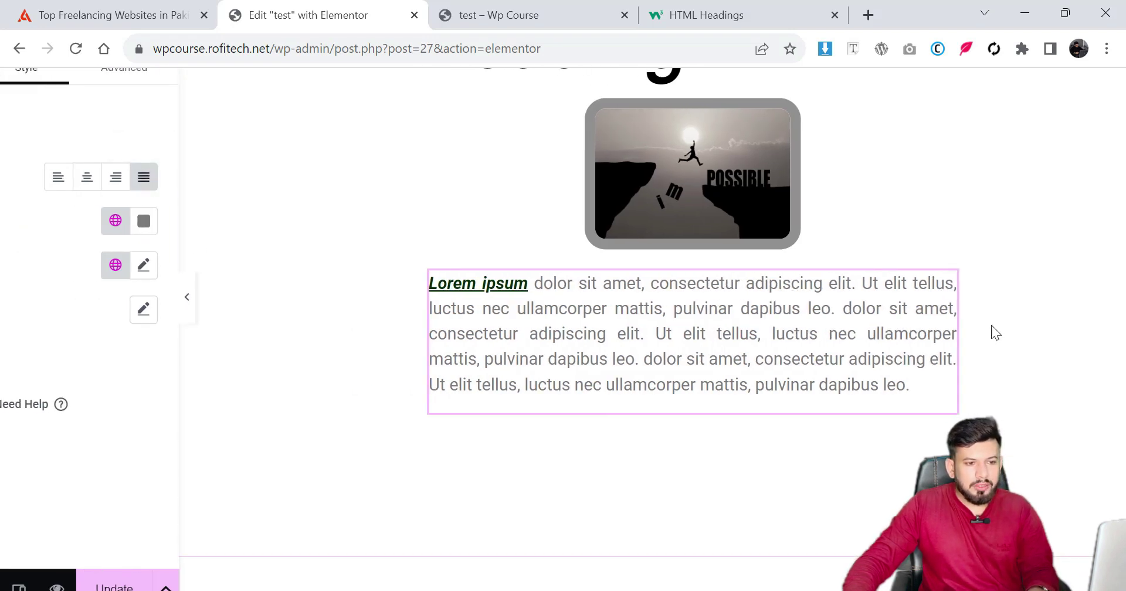
{"action": "scroll", "coordinate": [905, 319], "scroll_direction": "down", "scroll_amount": 3}
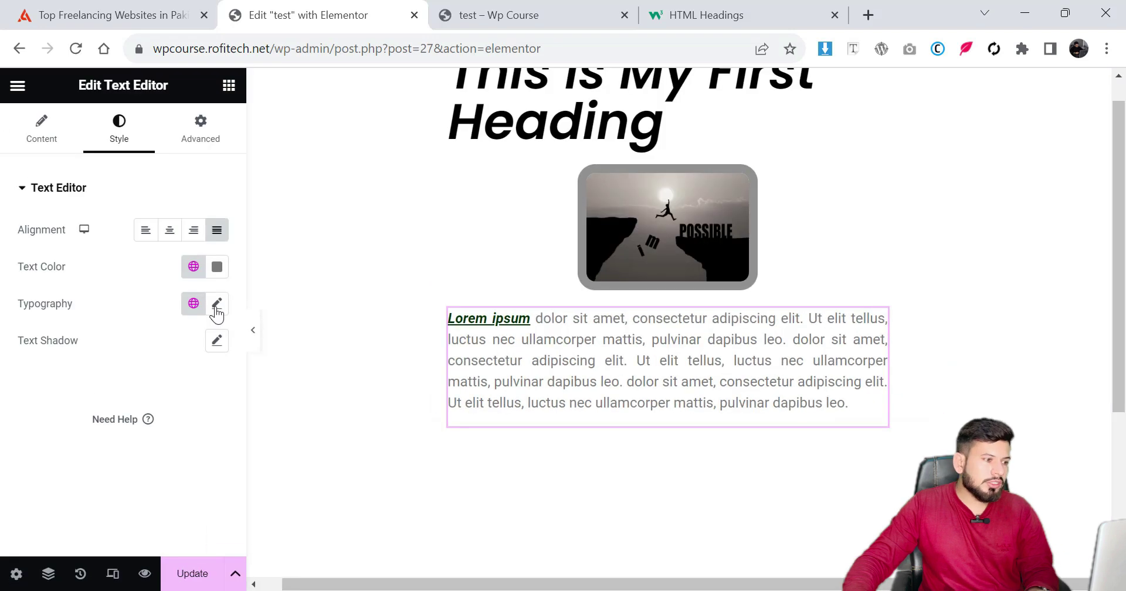
Step: Try a line height of 49 px in the paragraph's typography settings and clear the value again
{"action": "left_click", "coordinate": [215, 305]}
{"action": "scroll", "coordinate": [108, 293], "scroll_direction": "down", "scroll_amount": 3}
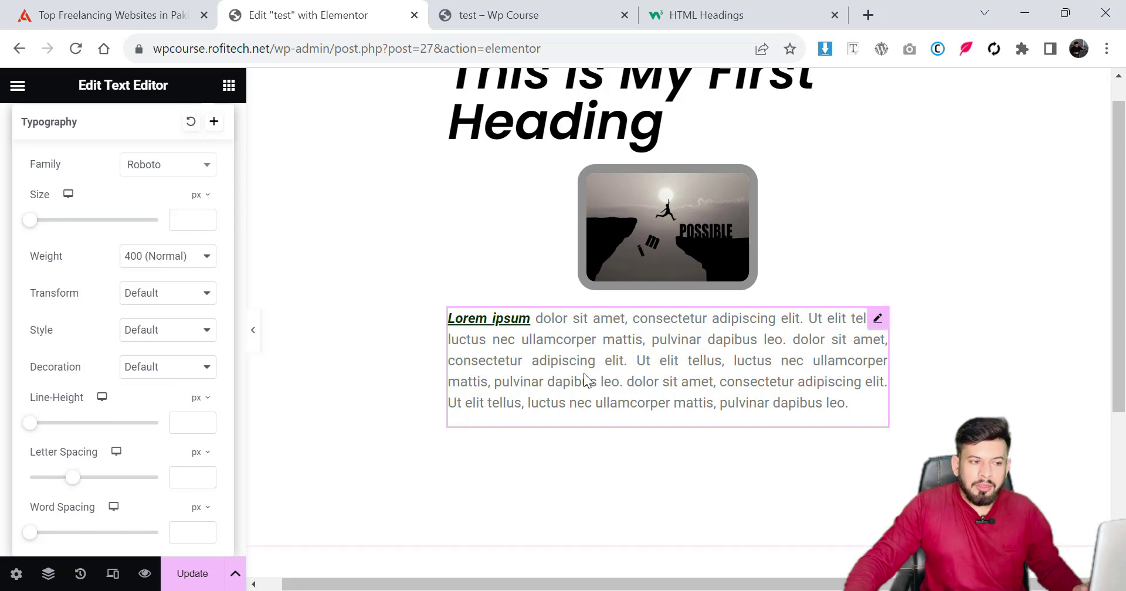
{"action": "scroll", "coordinate": [579, 322], "scroll_direction": "up", "scroll_amount": 5}
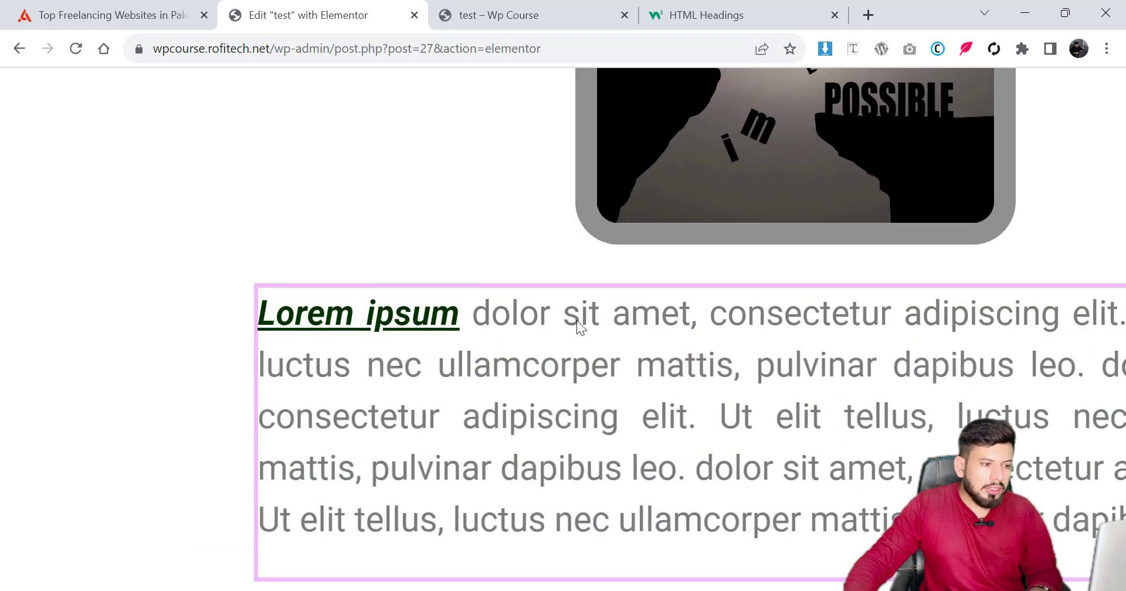
{"action": "scroll", "coordinate": [554, 405], "scroll_direction": "down", "scroll_amount": 5}
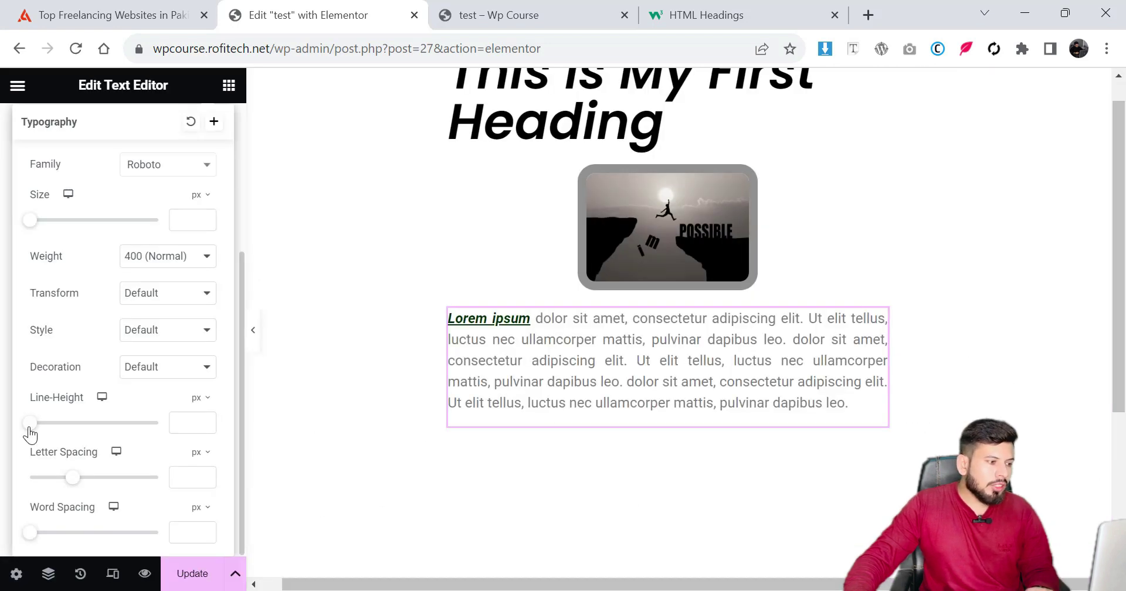
{"action": "left_click_drag", "start_coordinate": [30, 432], "coordinate": [92, 433]}
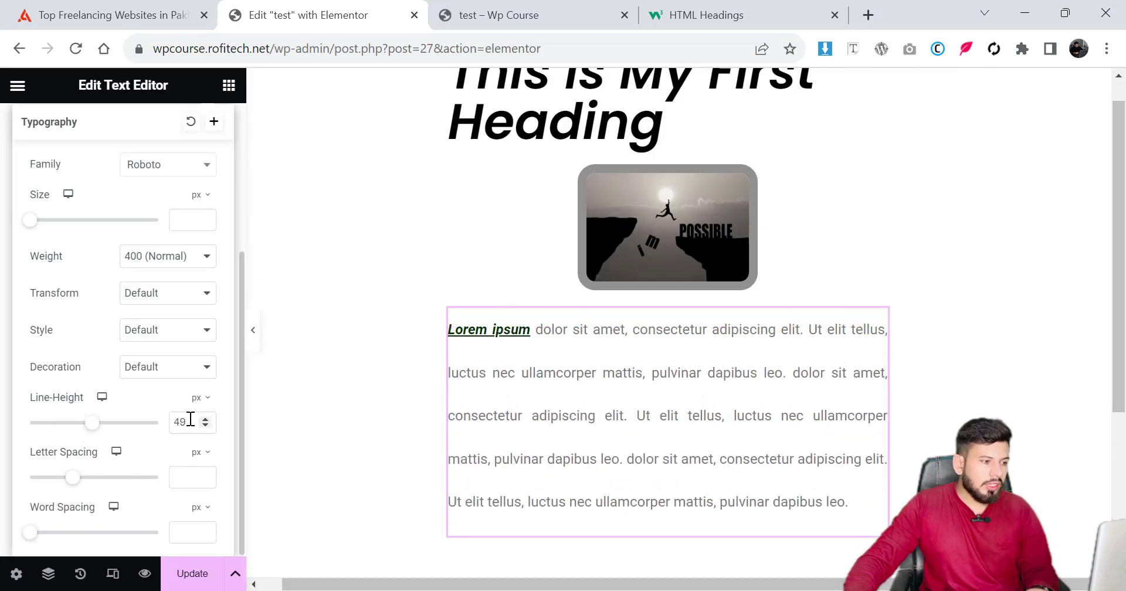
{"action": "key", "text": "BackSpace"}
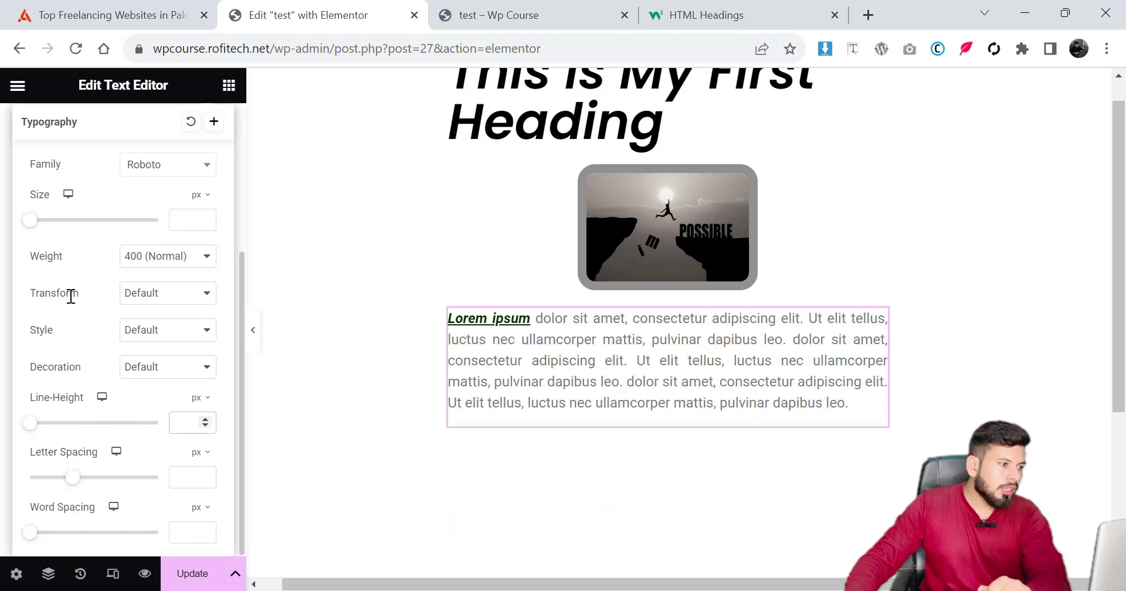
{"action": "scroll", "coordinate": [36, 293], "scroll_direction": "up", "scroll_amount": 4}
{"action": "left_click", "coordinate": [3, 288]}
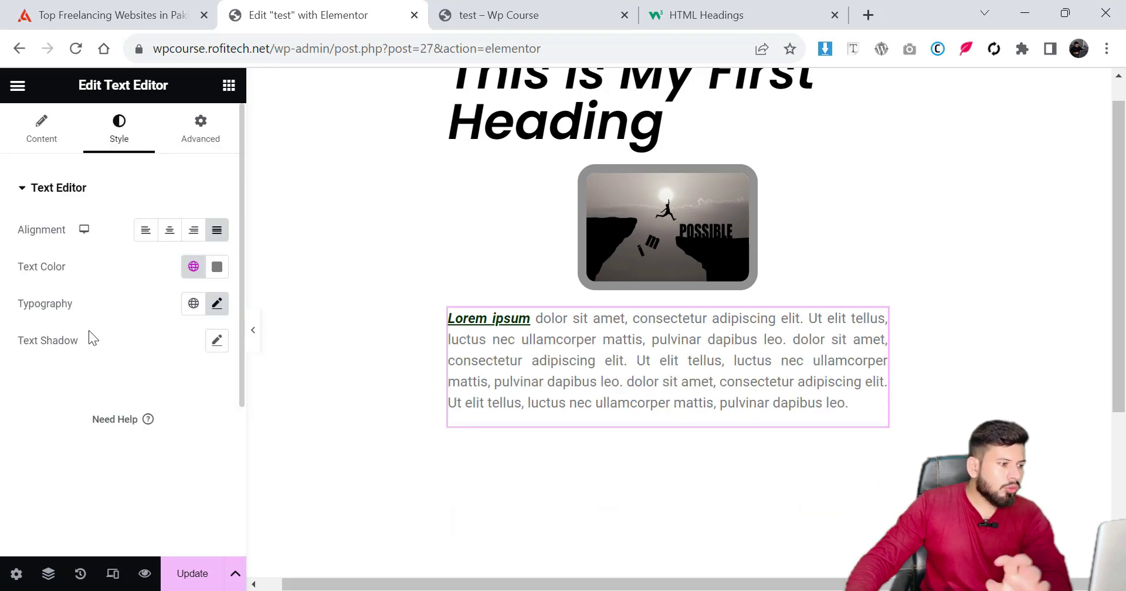
Step: Review the Text Editor widget's advanced settings, from the Layout options to the Custom CSS section
{"action": "left_click", "coordinate": [201, 128]}
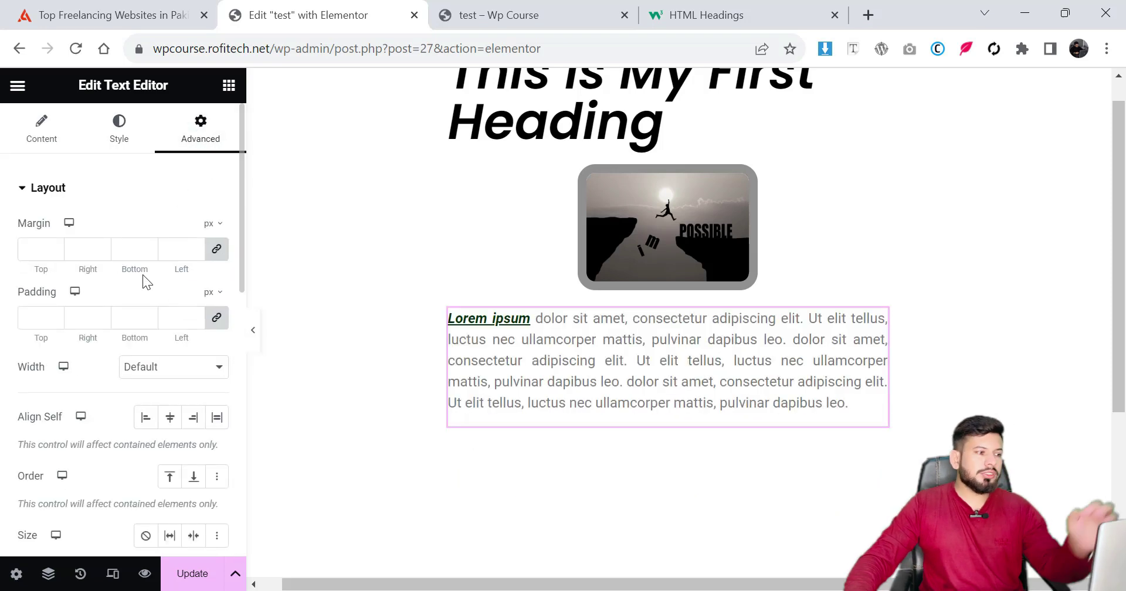
{"action": "scroll", "coordinate": [143, 291], "scroll_direction": "down", "scroll_amount": 5}
{"action": "scroll", "coordinate": [155, 355], "scroll_direction": "down", "scroll_amount": 3}
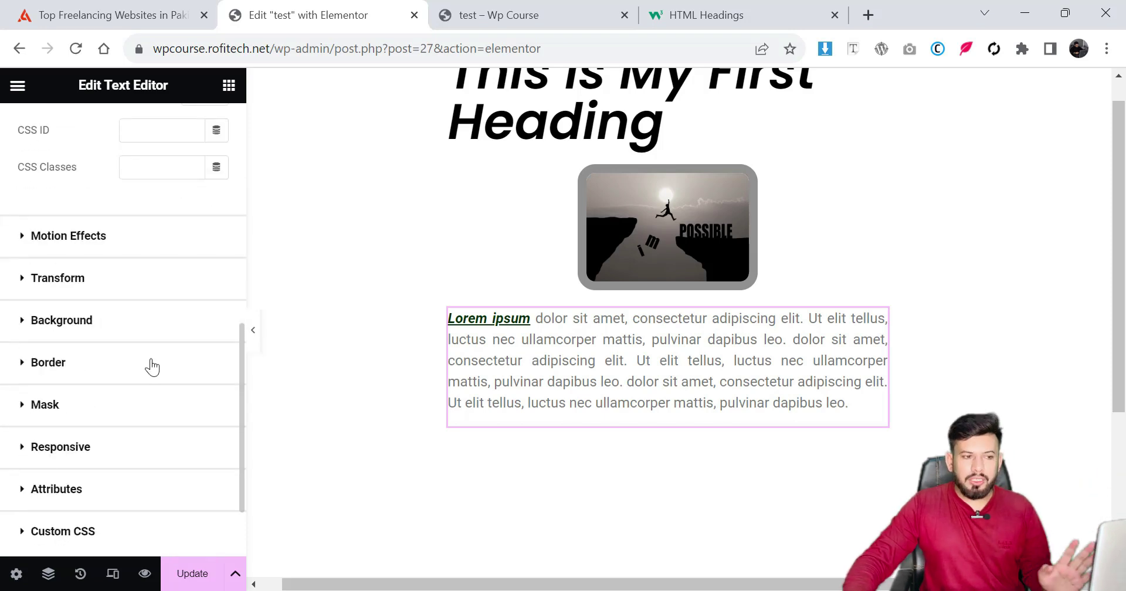
{"action": "scroll", "coordinate": [151, 366], "scroll_direction": "up", "scroll_amount": 10}
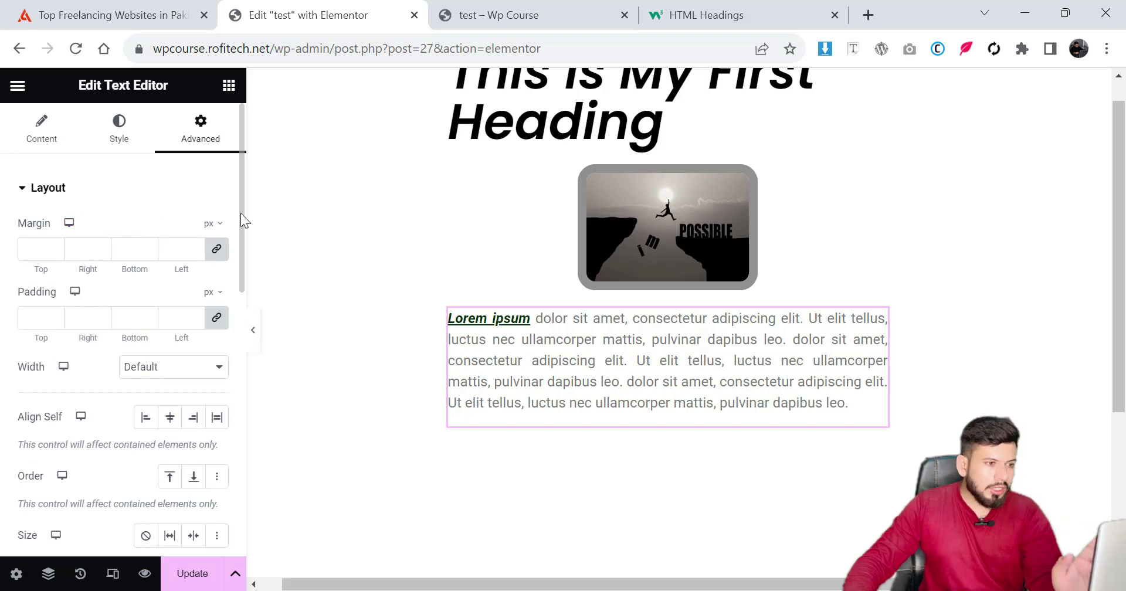
{"action": "scroll", "coordinate": [428, 297], "scroll_direction": "up", "scroll_amount": 1}
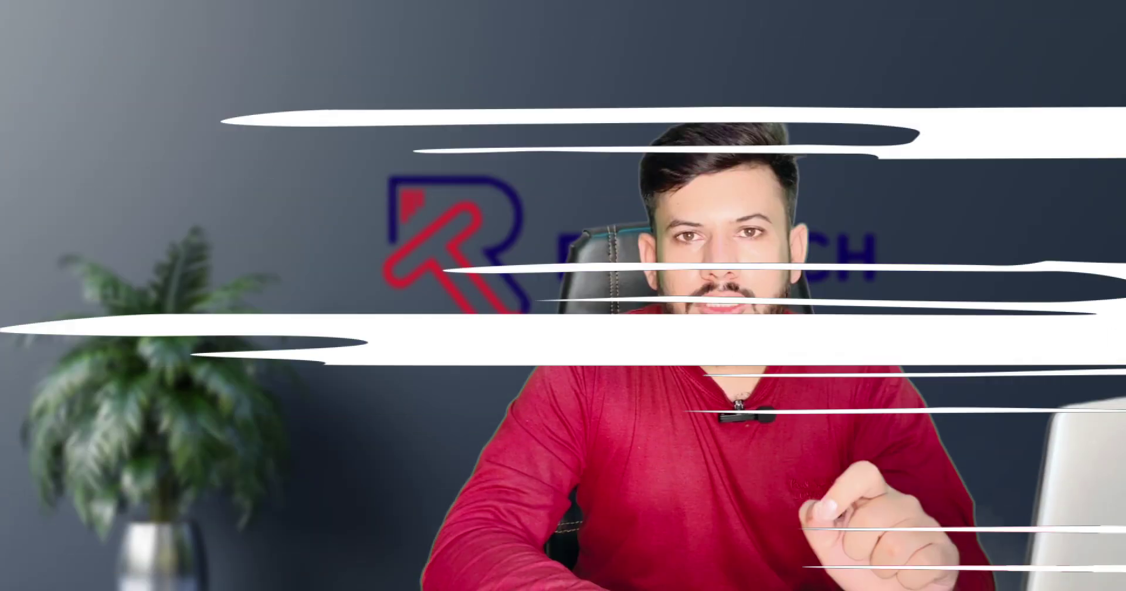